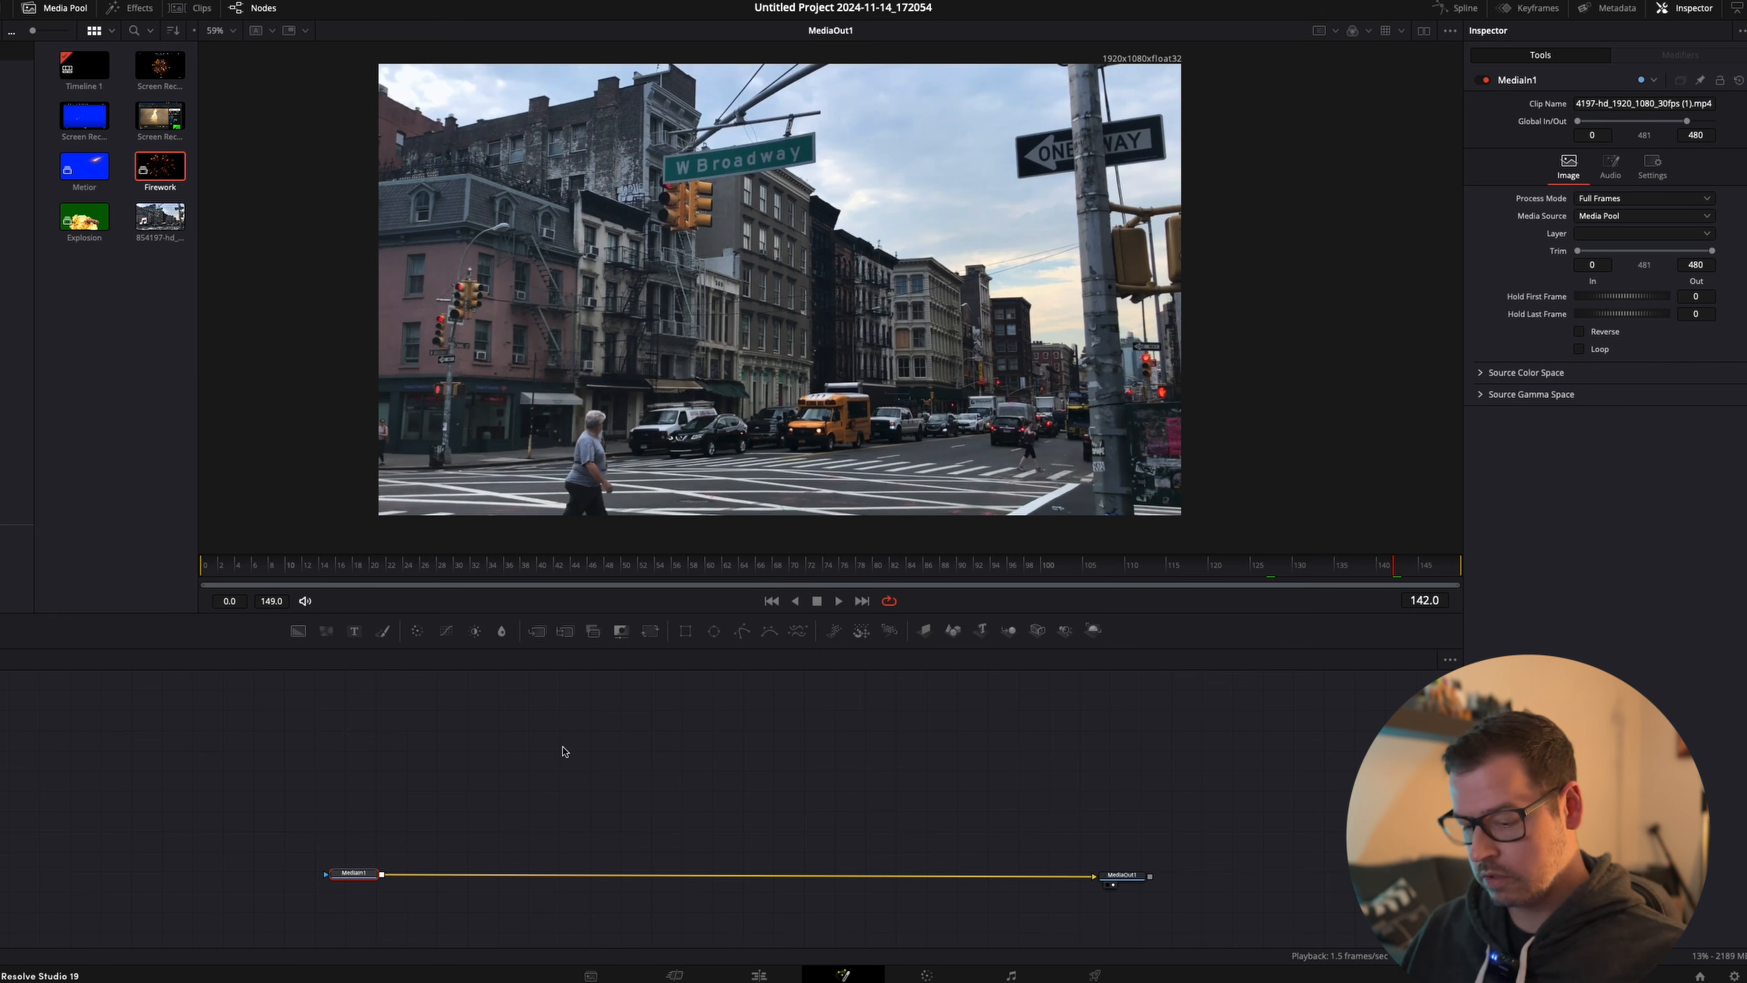
Add a Tracker node after the street footage node.
key(shift+space)
text(time)
key(BackSpace)
key(BackSpace)
key(BackSpace)
key(BackSpace)
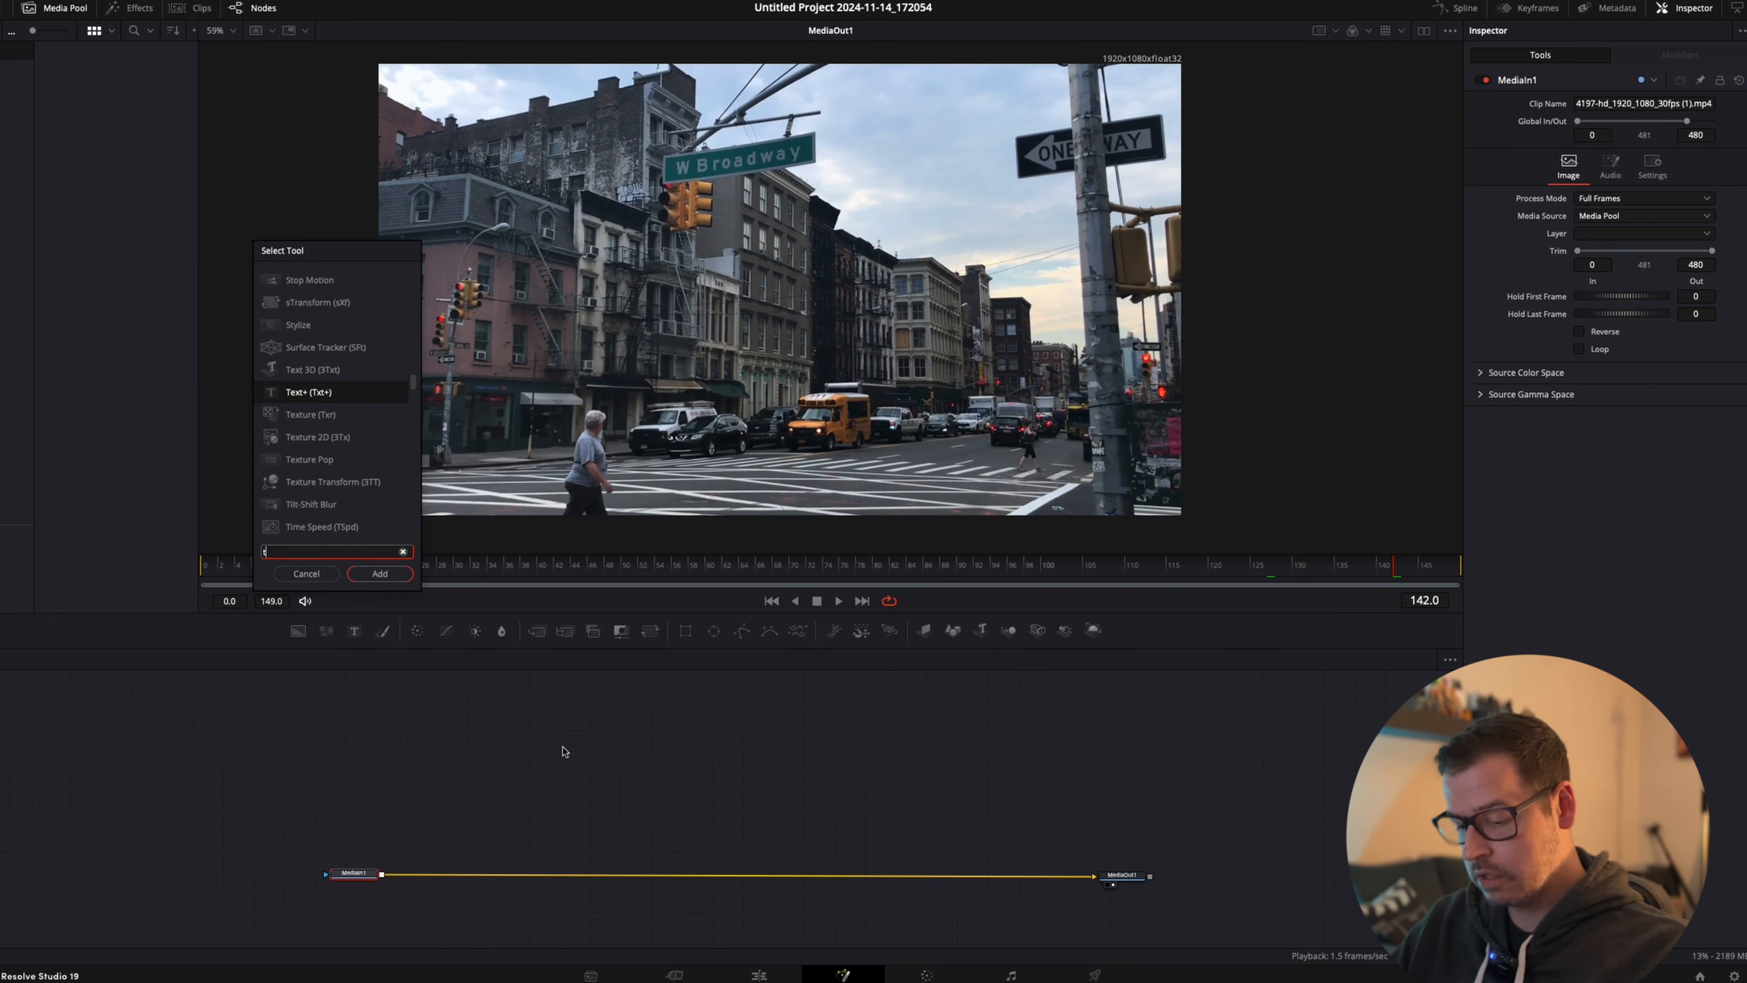
text(track)
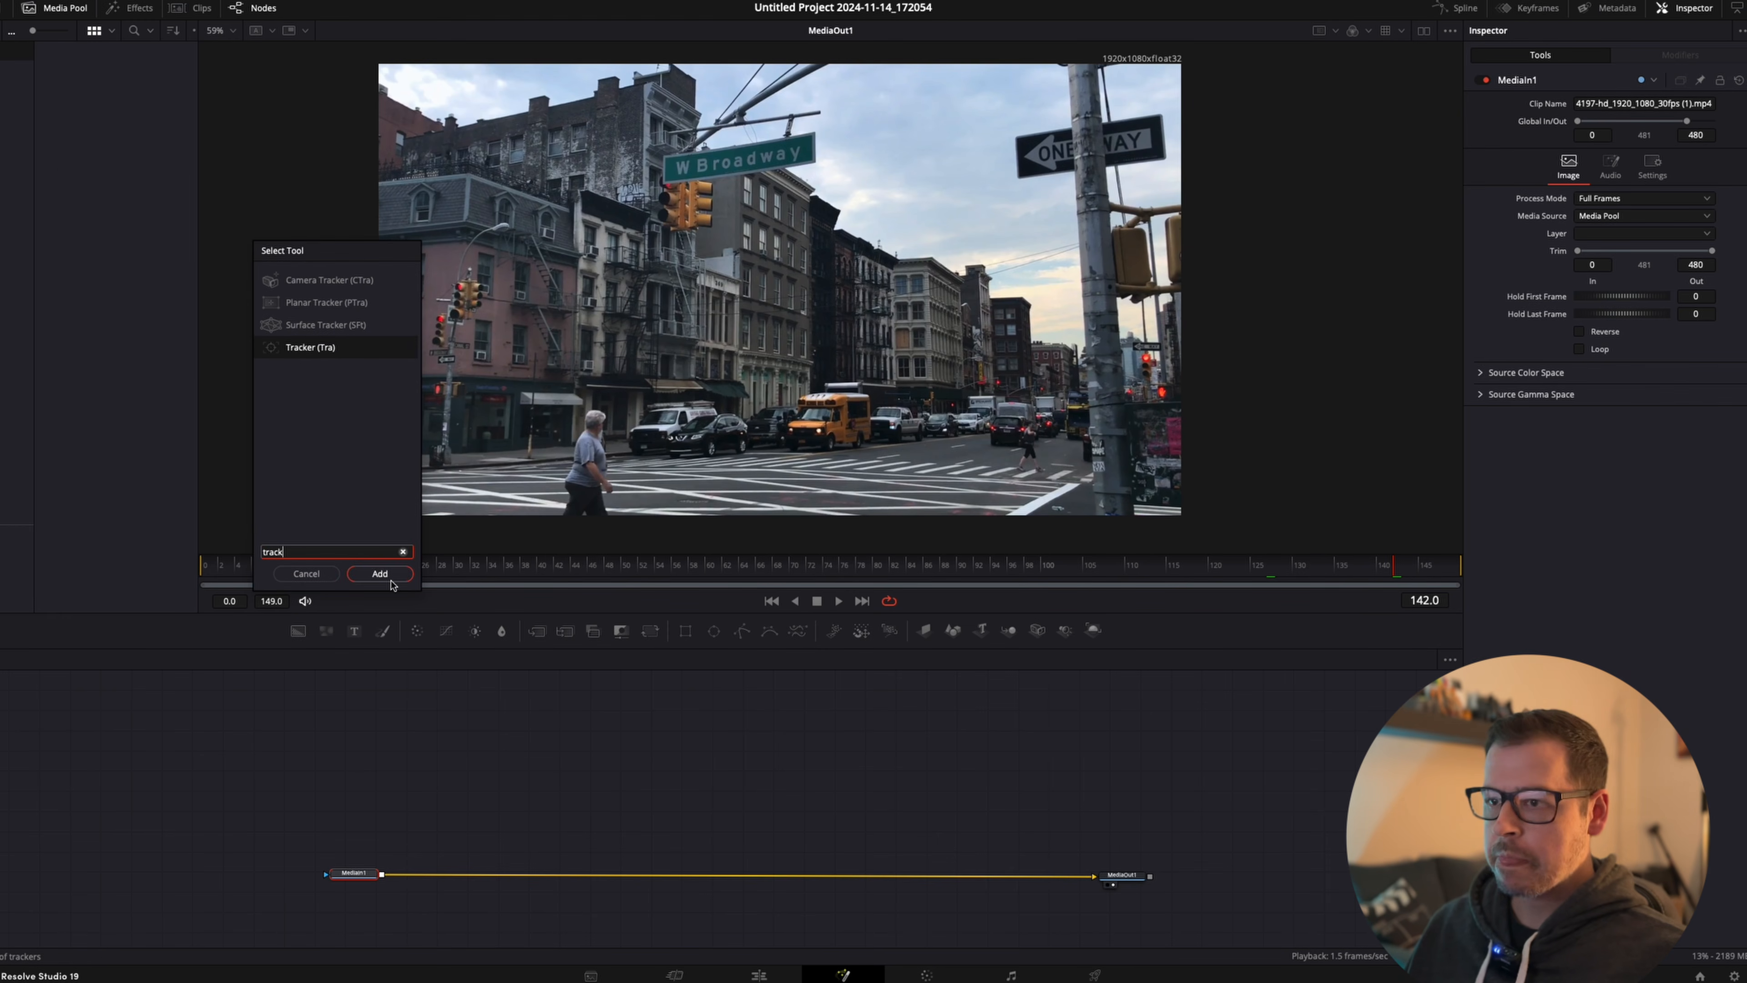
click(380, 574)
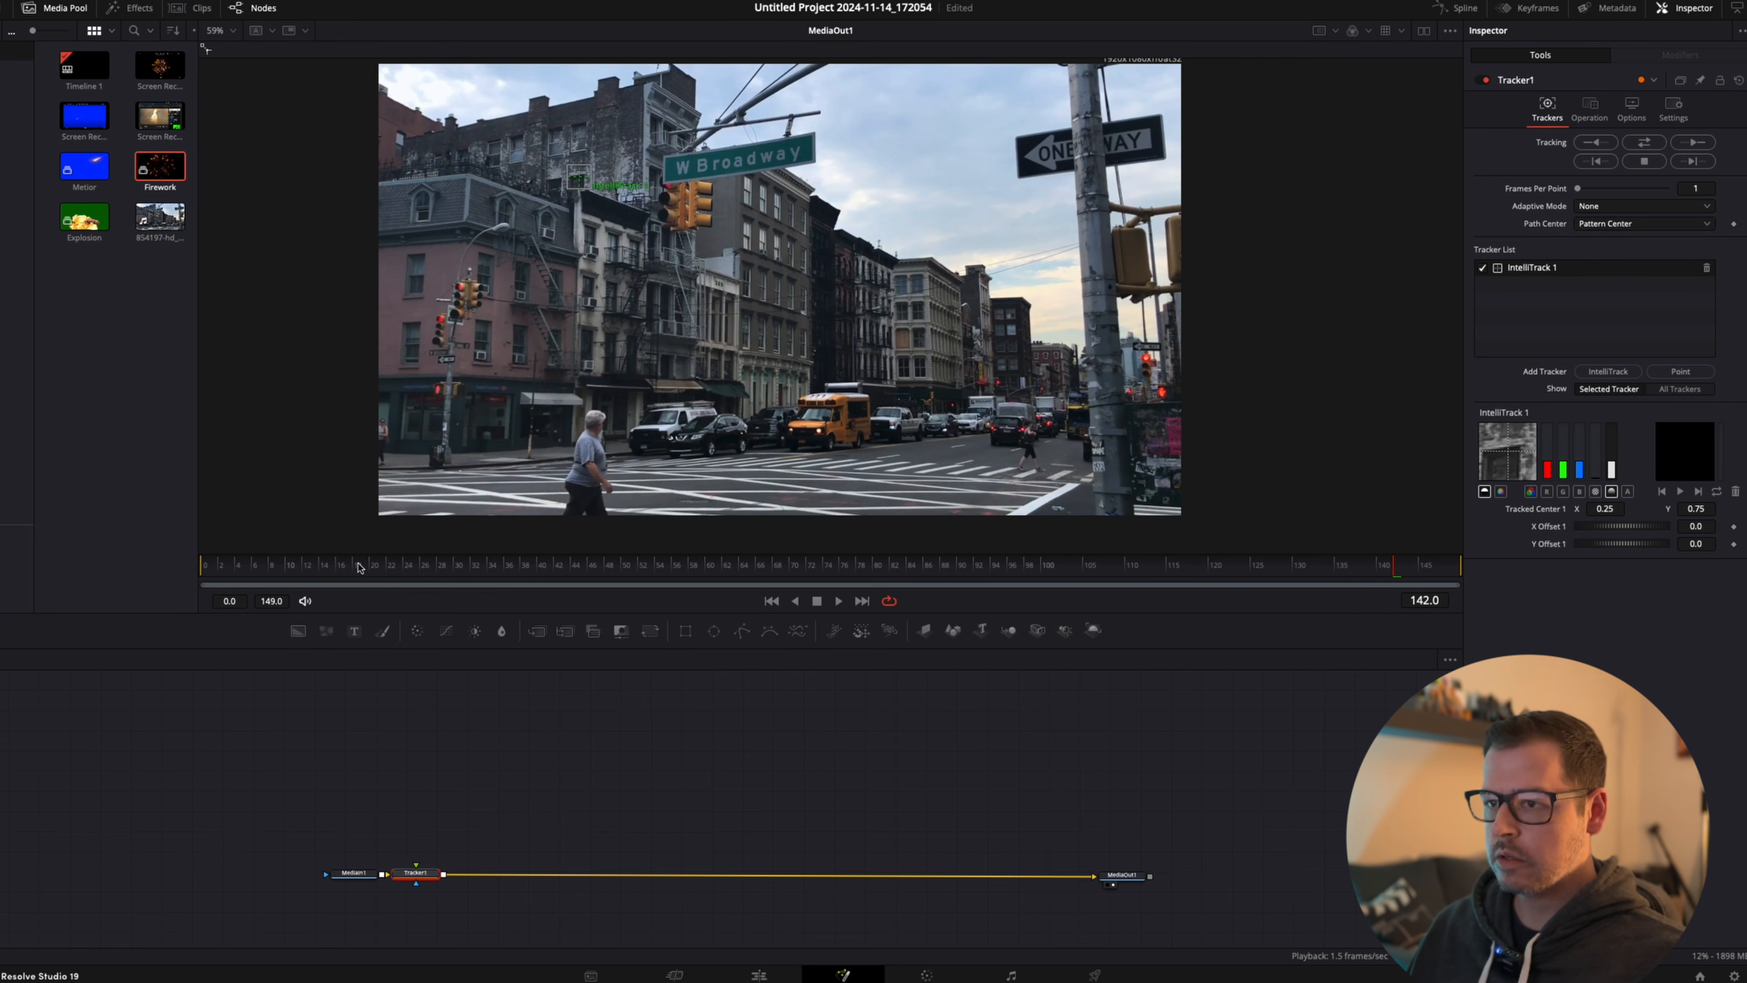
Place the IntelliTrack point on the rooftop corner of the distant pale building at frame 0 and track forward through the clip.
drag(358, 566, 206, 565)
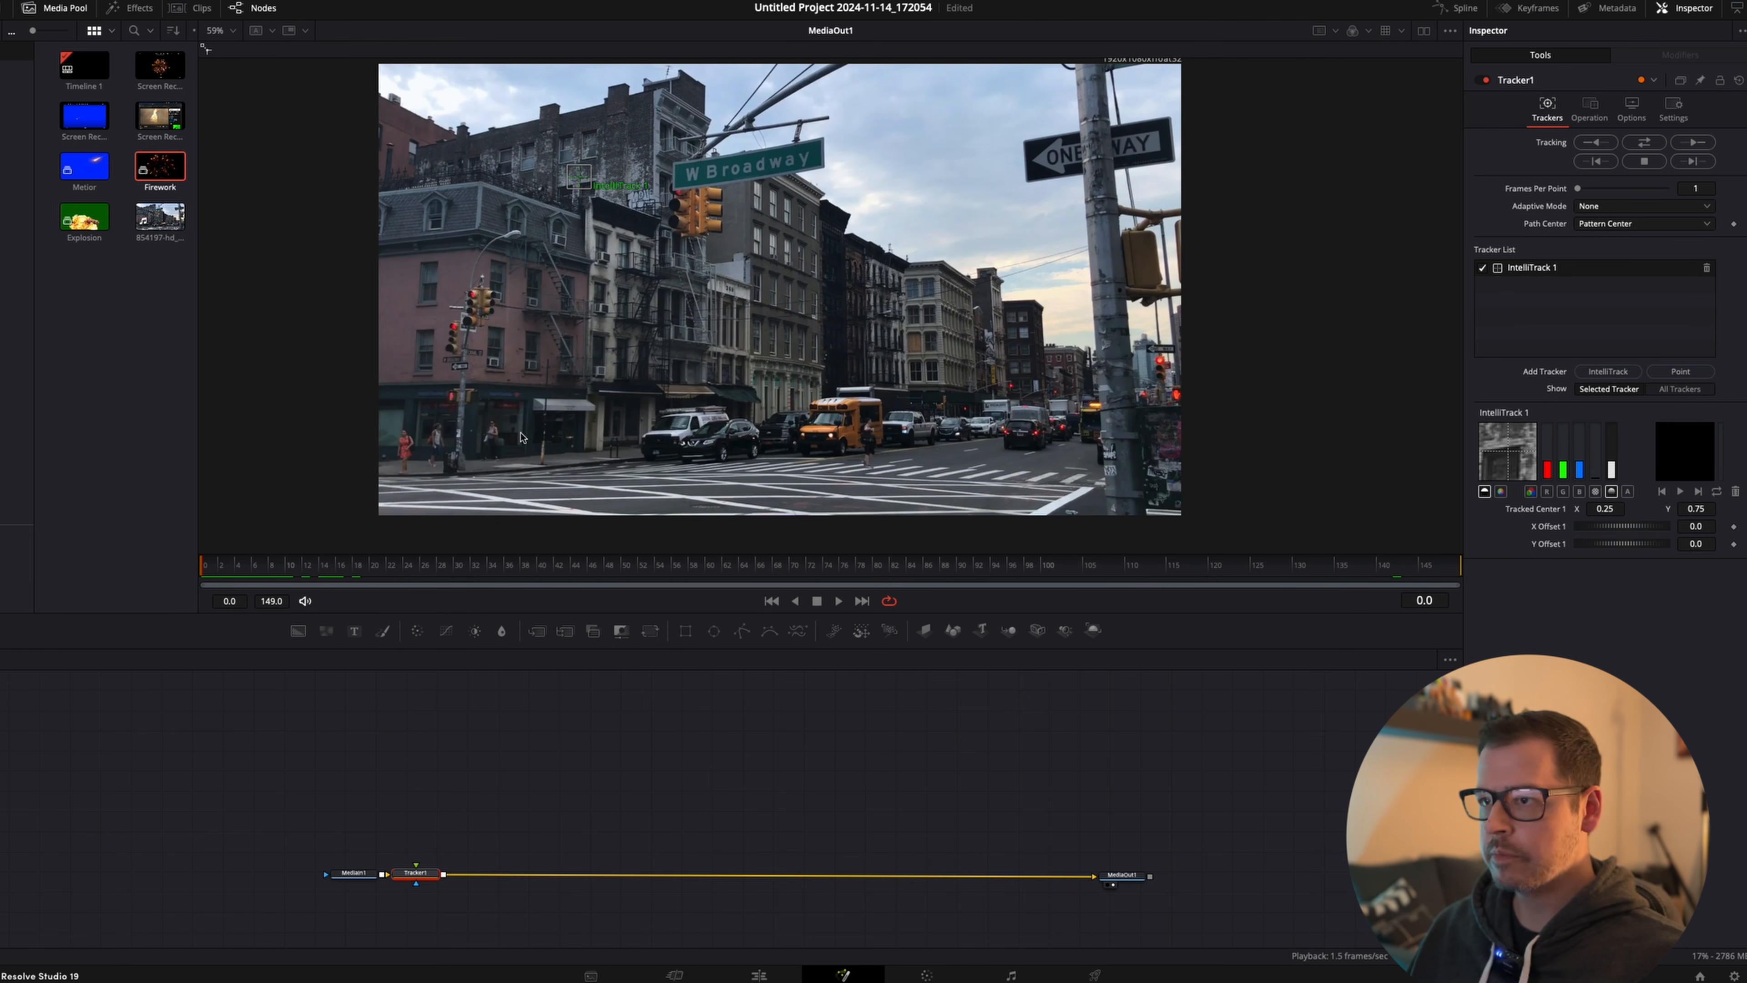
drag(581, 177, 945, 262)
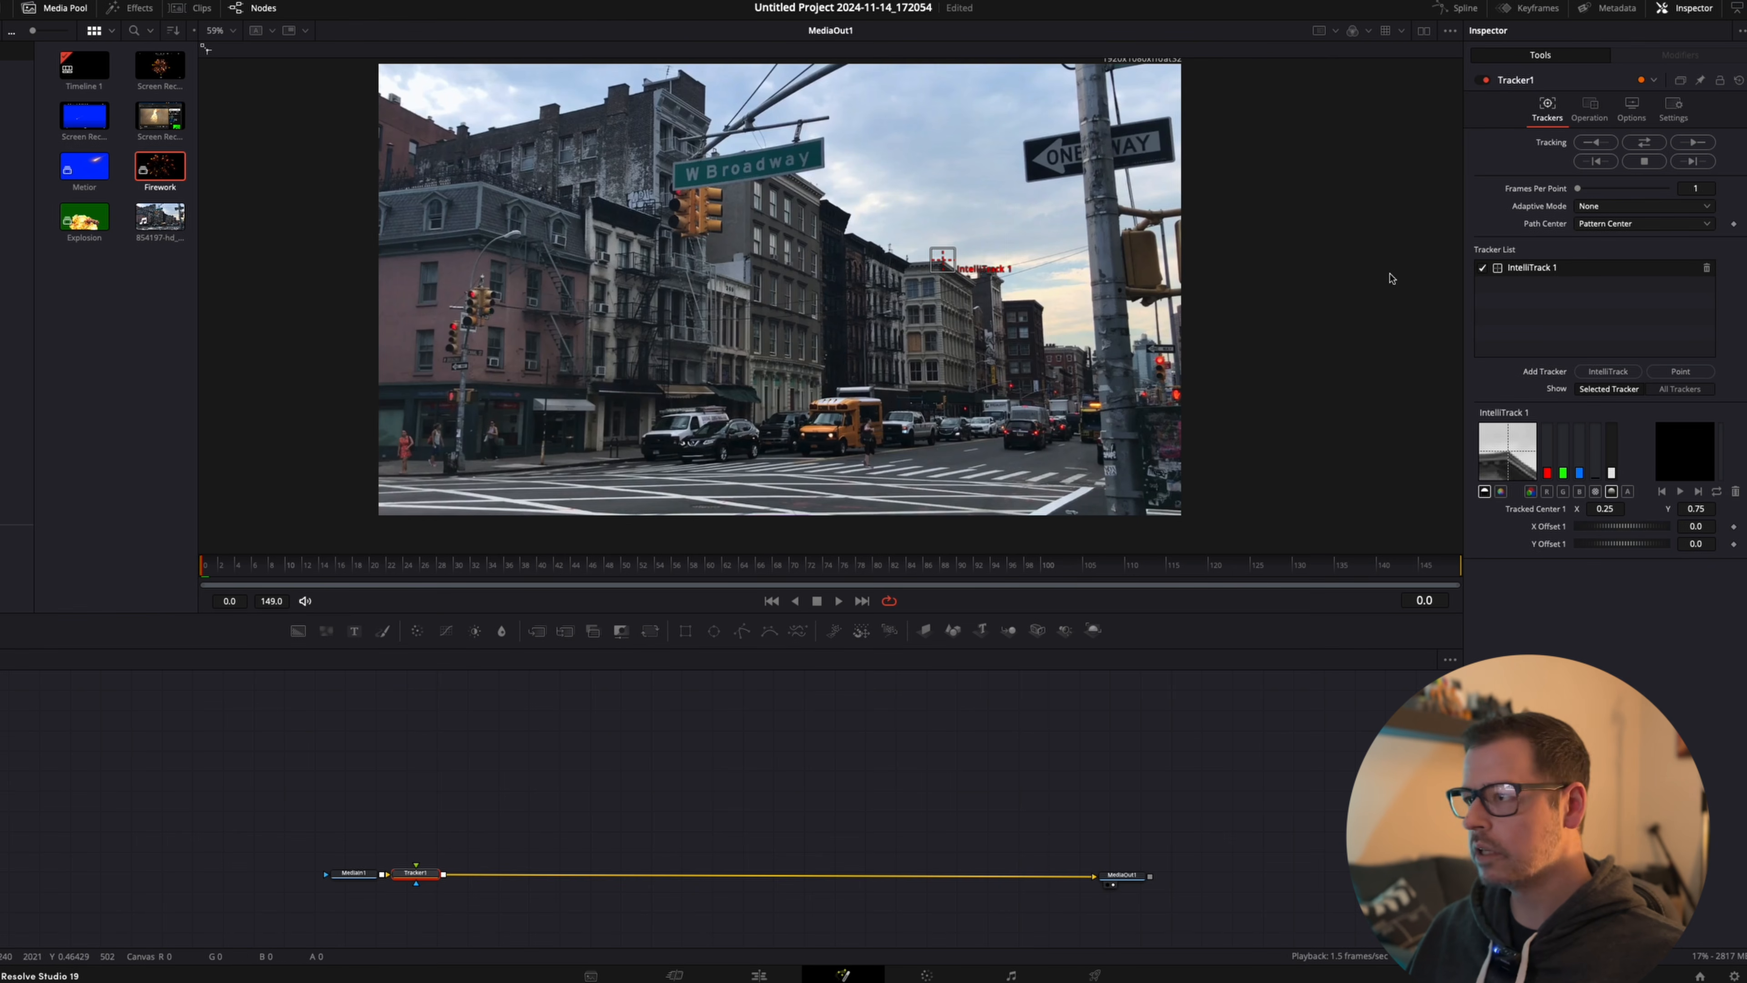
click(1705, 142)
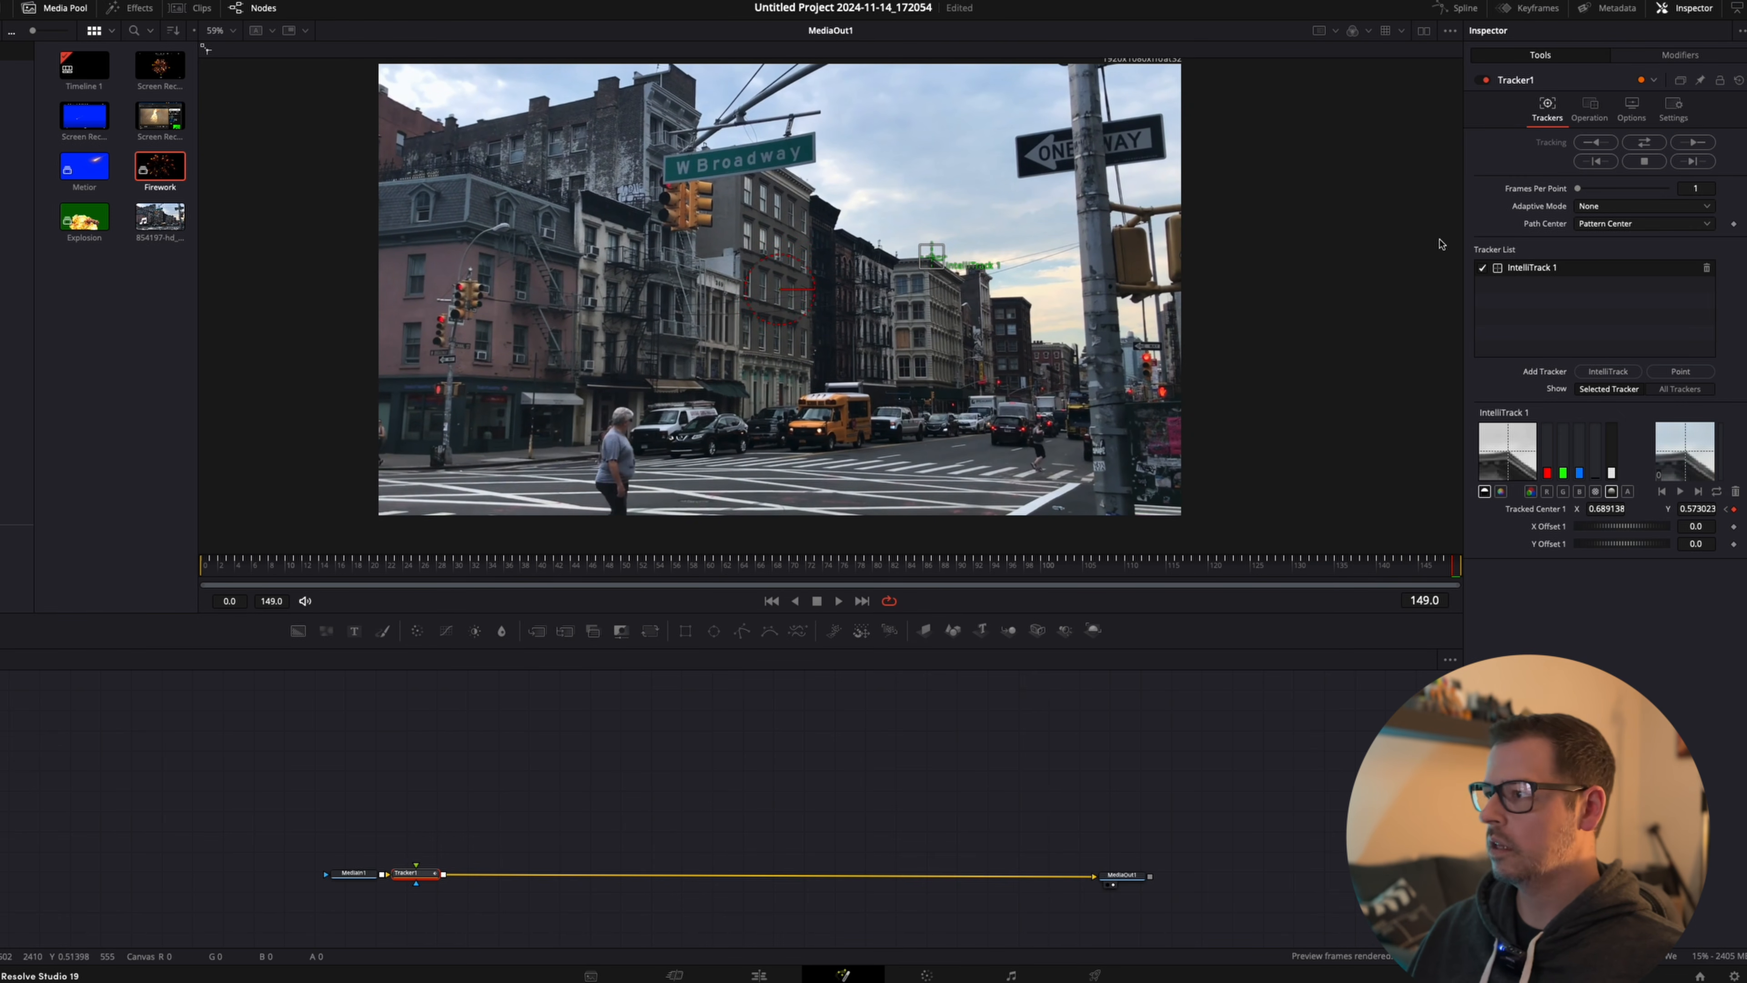
Set the tracker's operation to Match Move.
click(1590, 105)
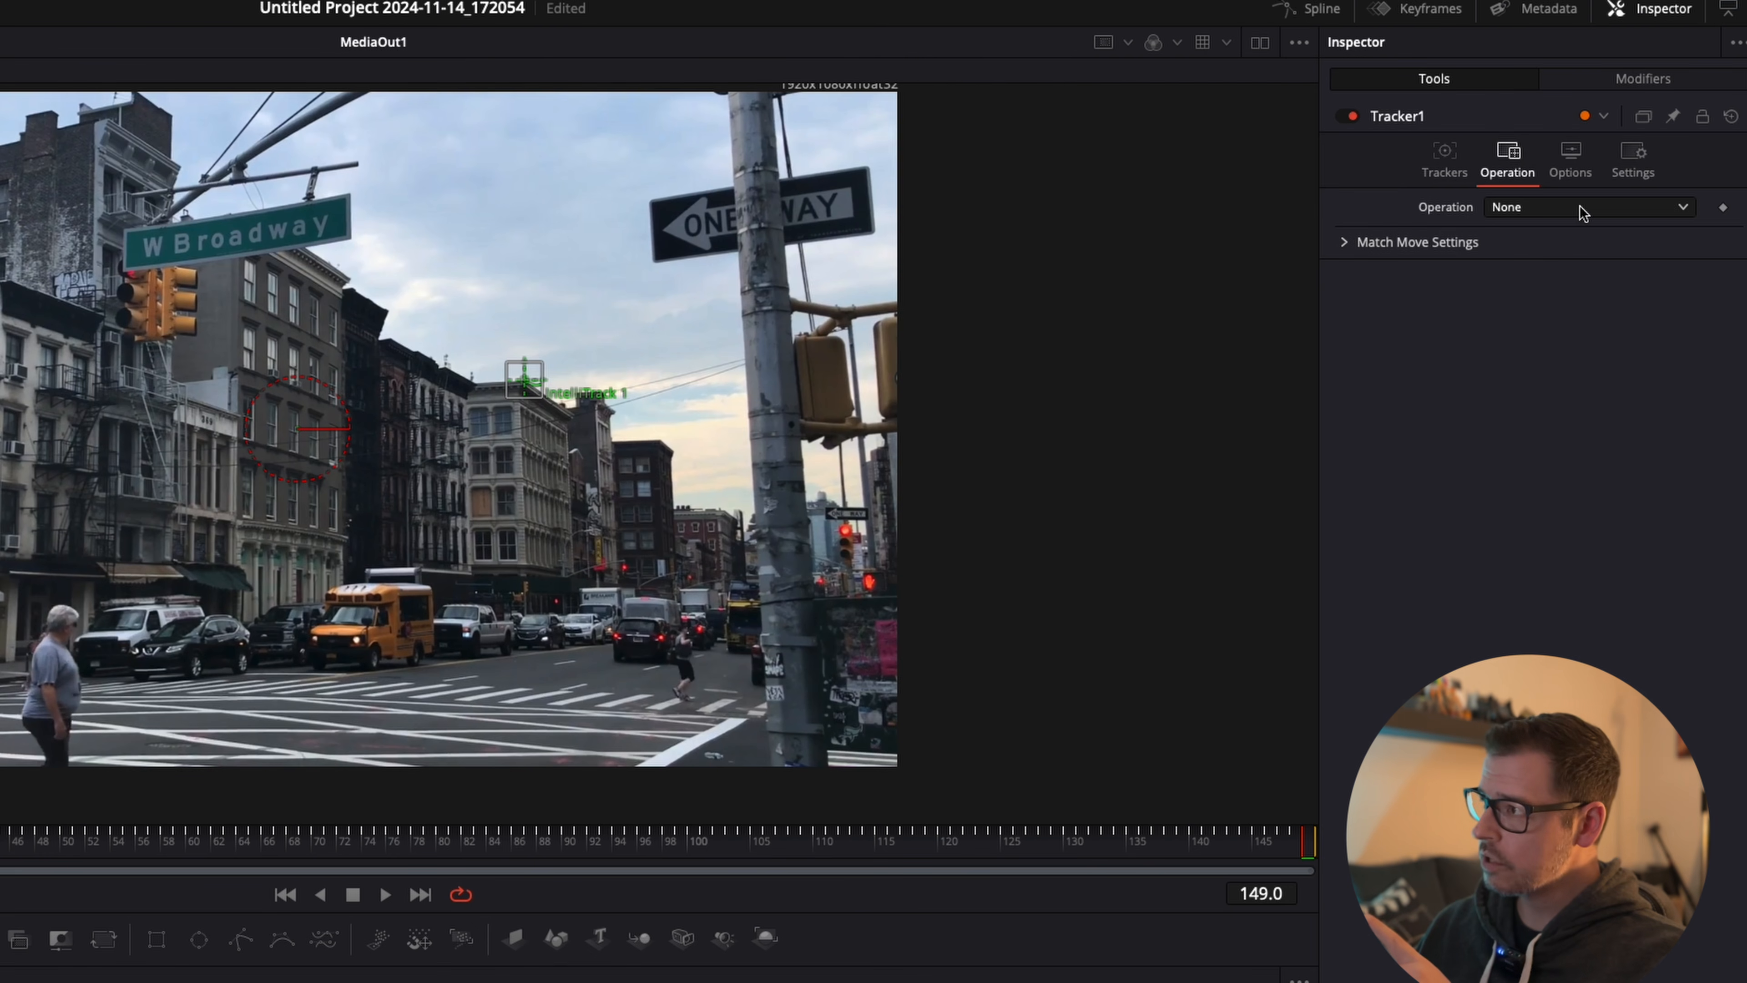
click(1637, 139)
click(1569, 259)
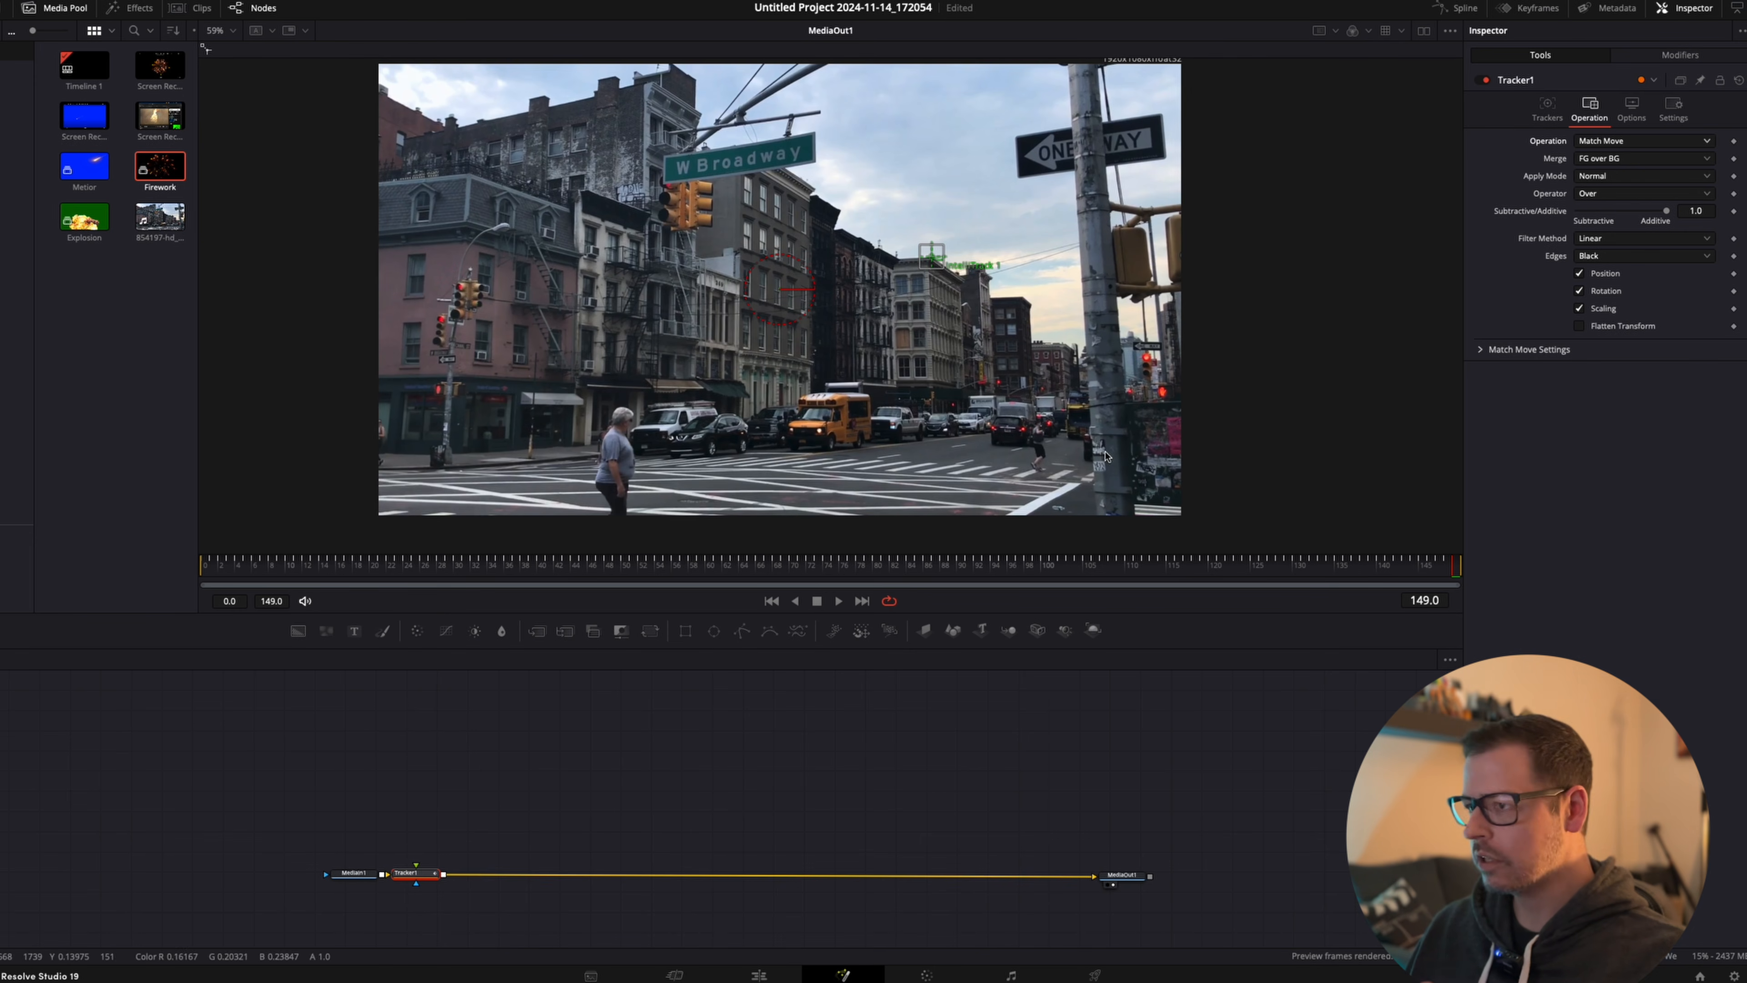
Bring the Explosion clip into the node graph above the tracker and connect it to the tracker's foreground input.
click(746, 747)
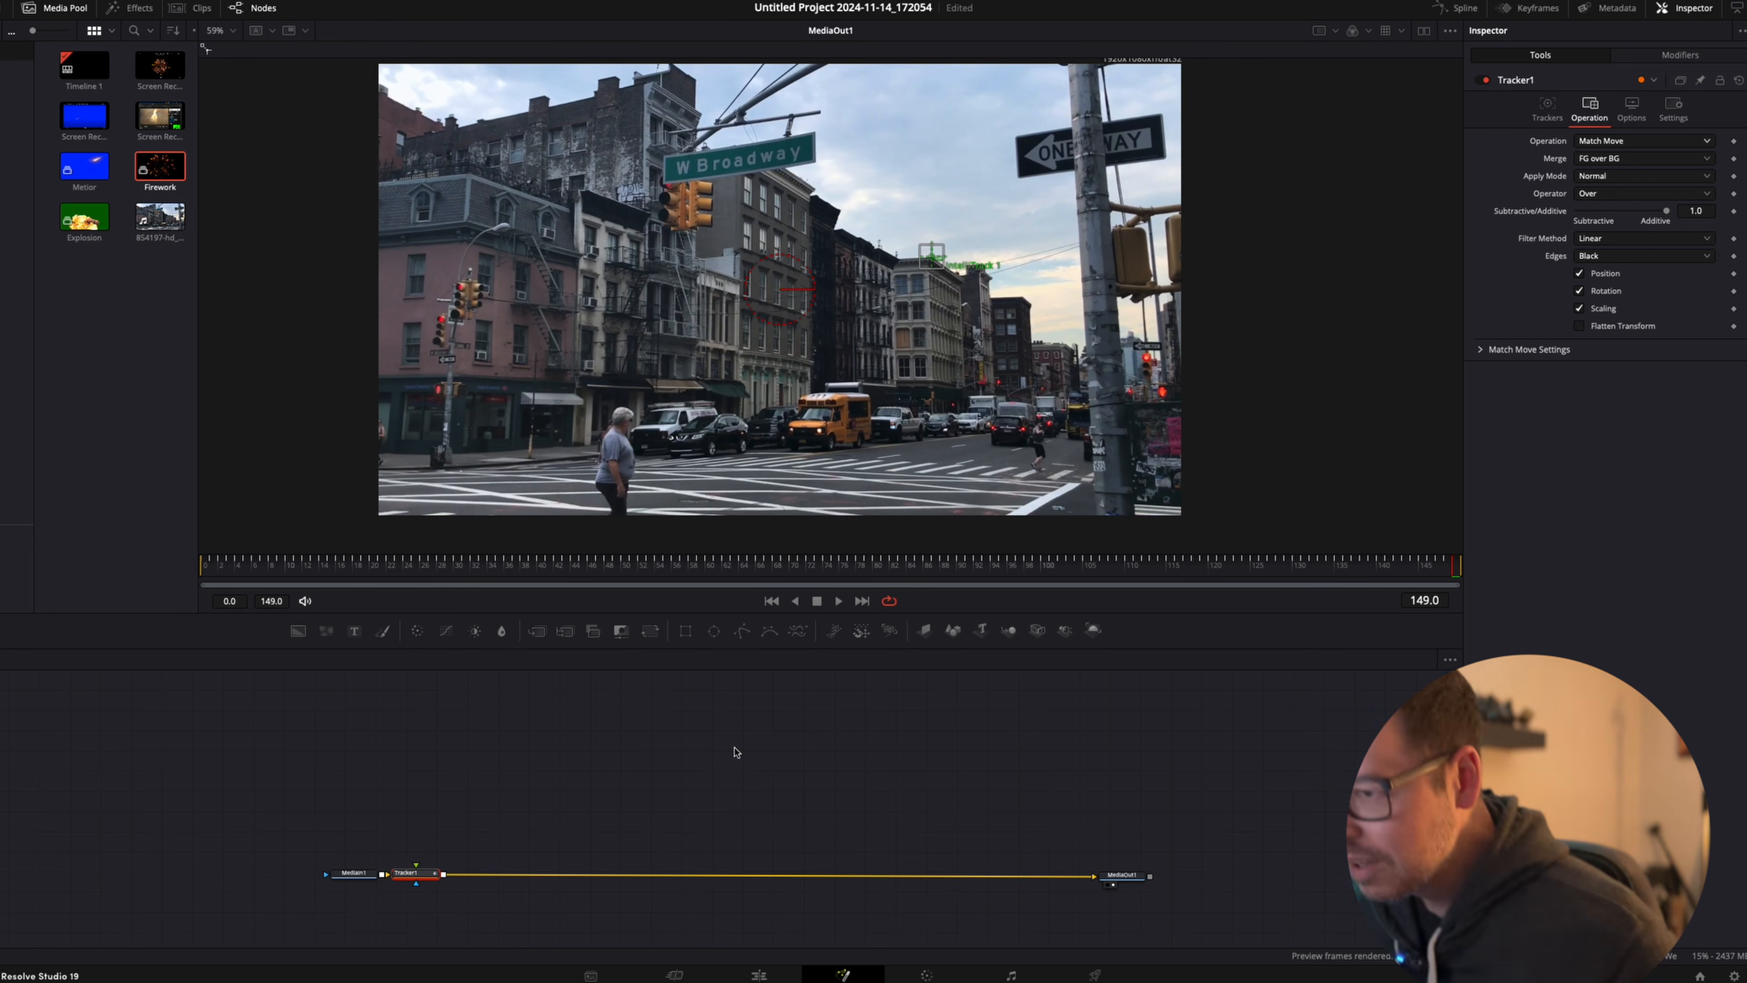
drag(84, 217, 416, 875)
drag(422, 724, 435, 743)
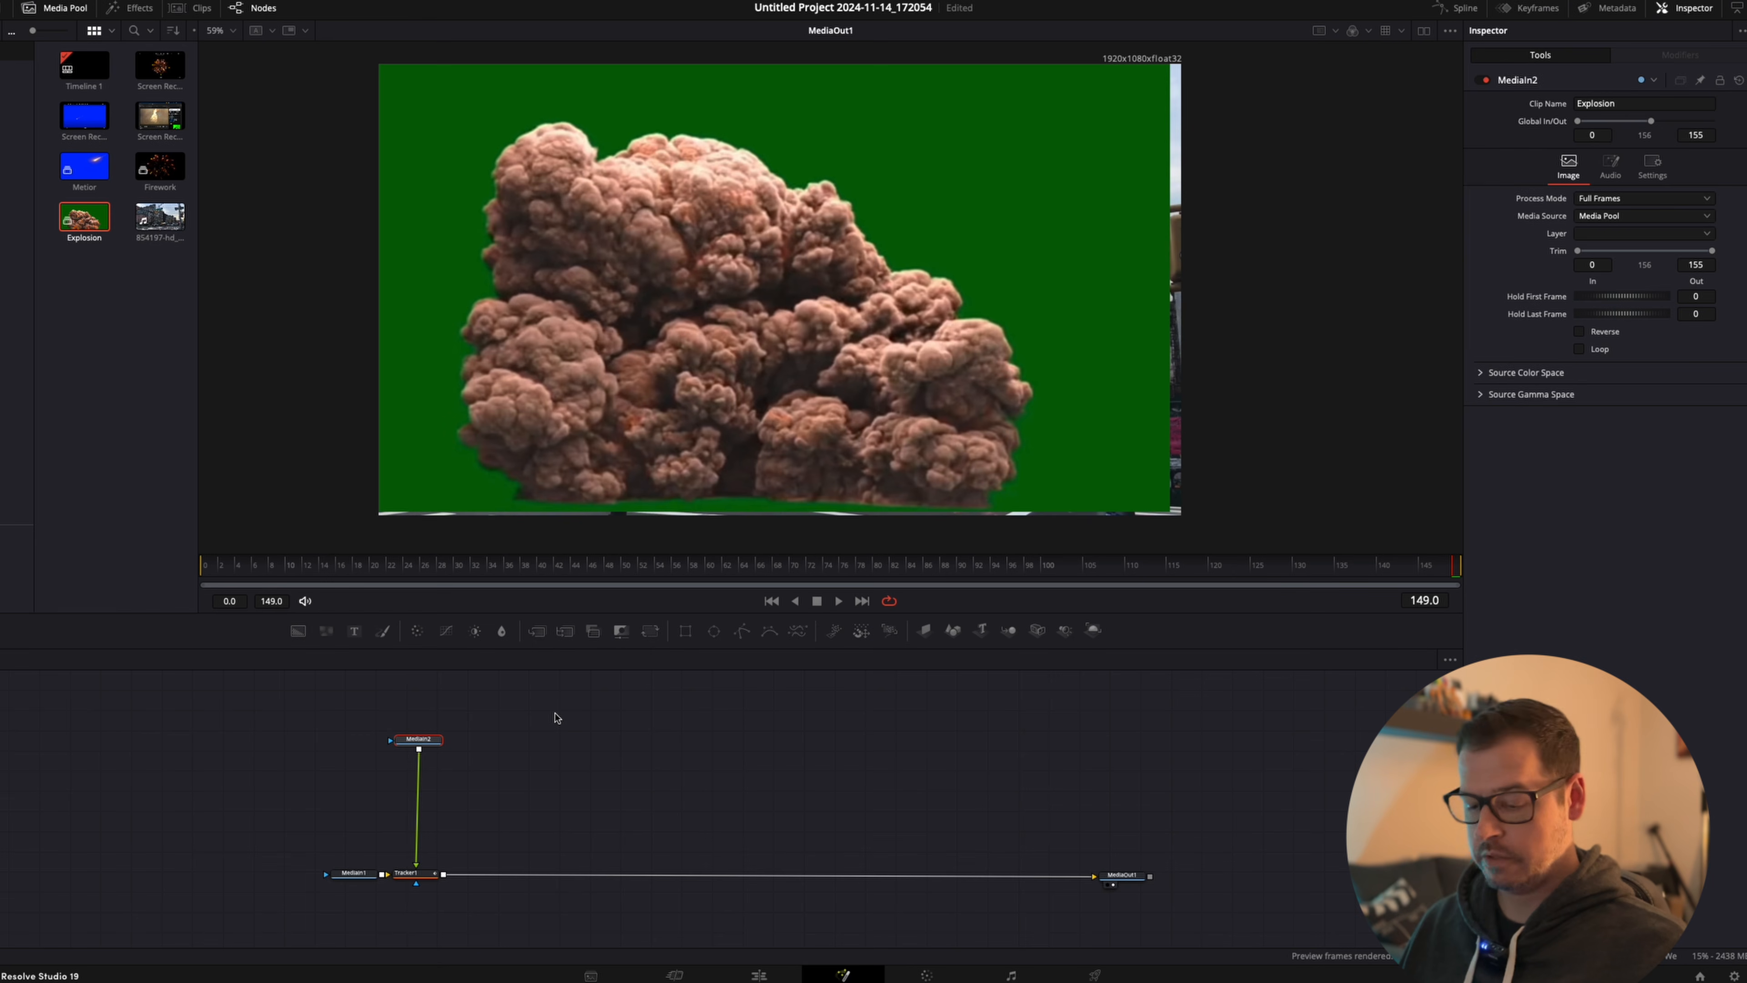
Add a Delta Keyer node after the Explosion clip node.
key(shift+space)
text(track)
key(BackSpace)
key(BackSpace)
key(BackSpace)
key(BackSpace)
key(BackSpace)
text(delta)
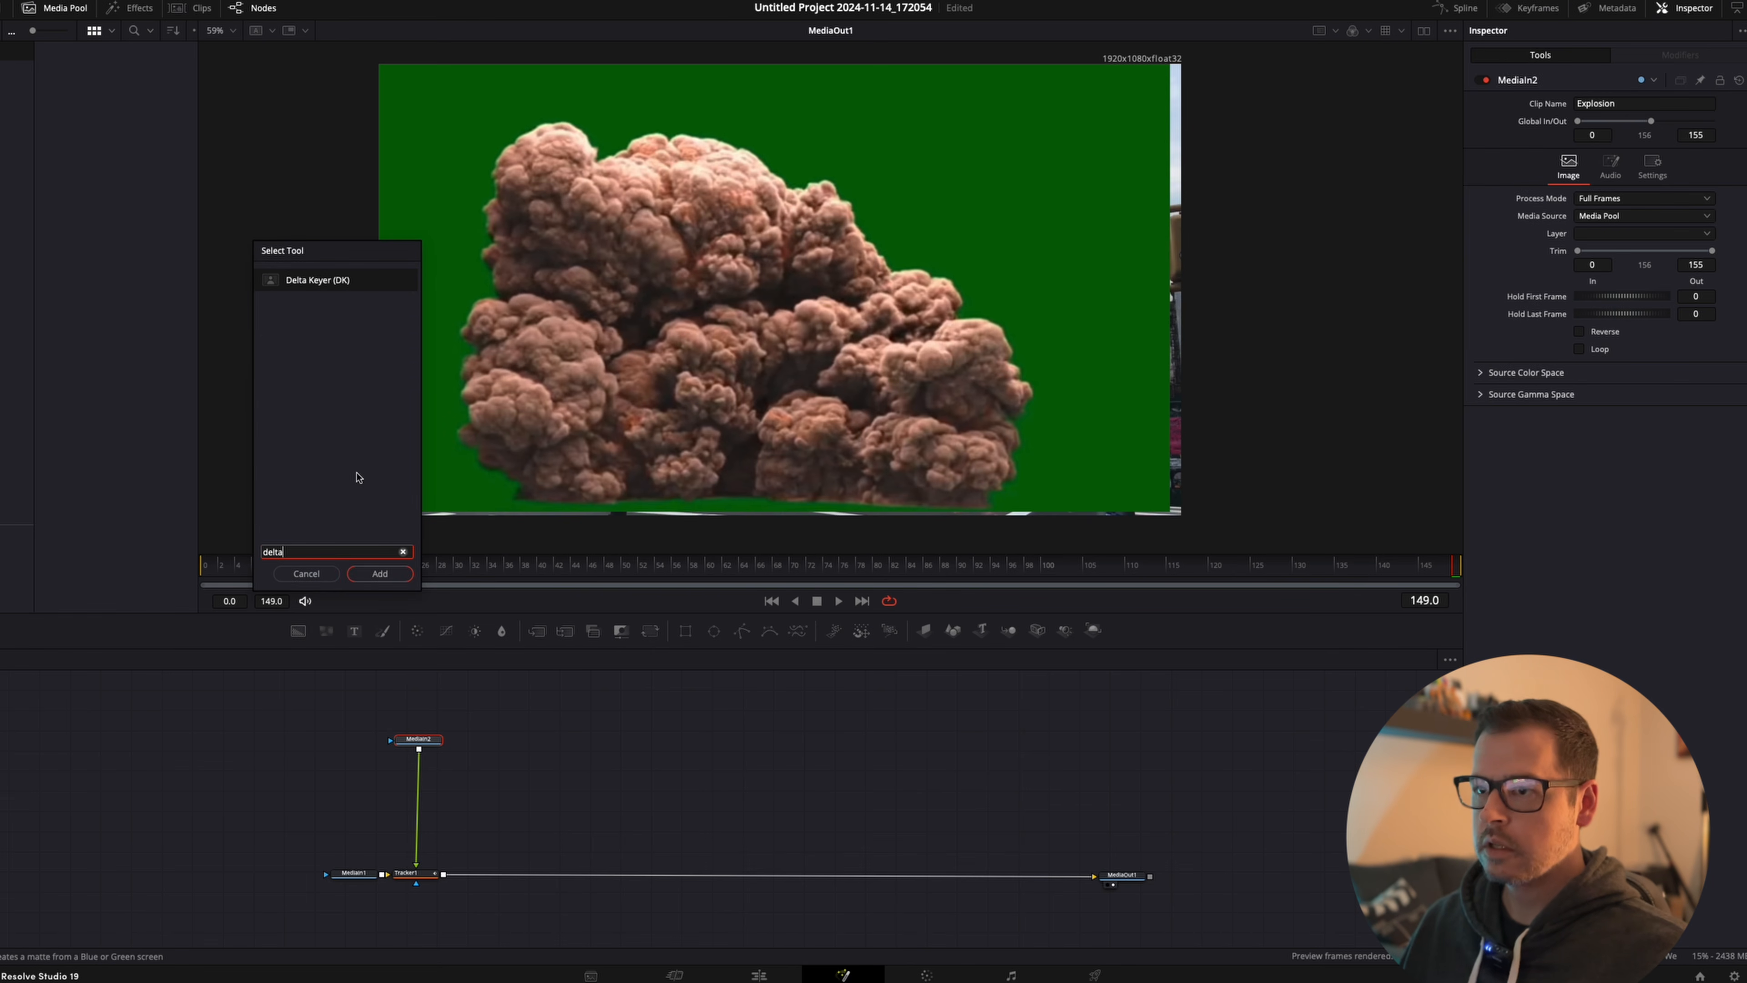
click(380, 574)
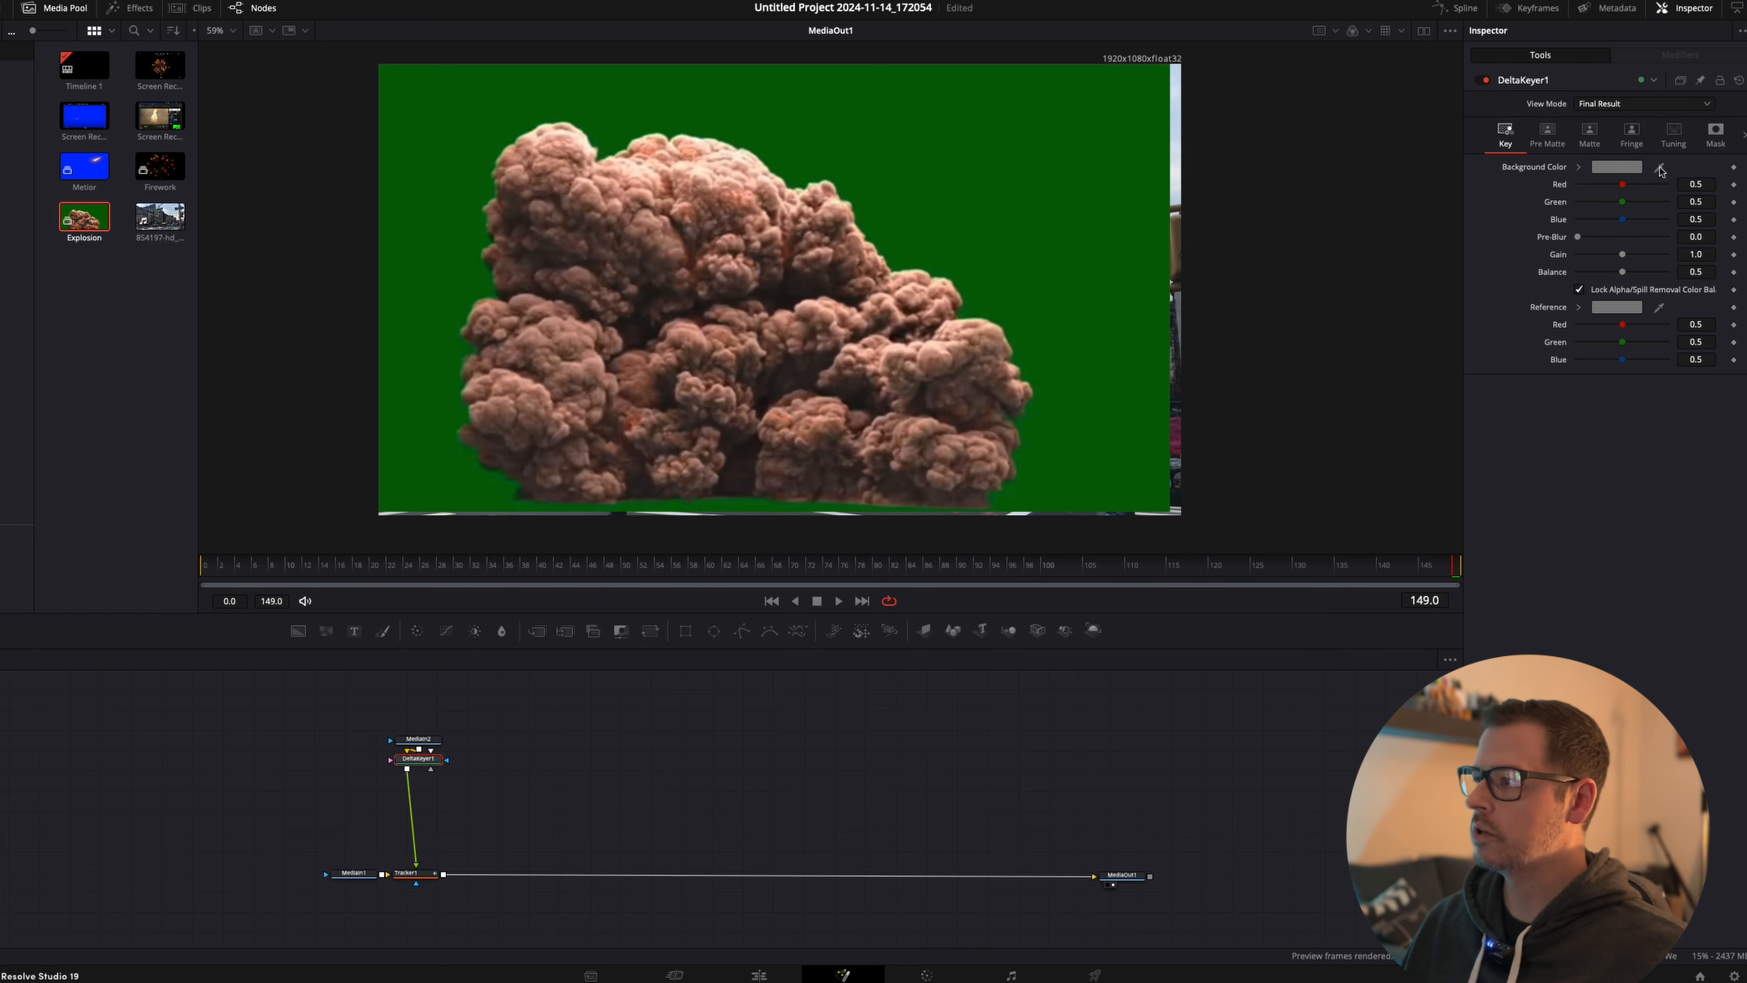
Sample the green screen as the key's background colour and lower its green value to 0.26.
drag(1660, 171, 913, 226)
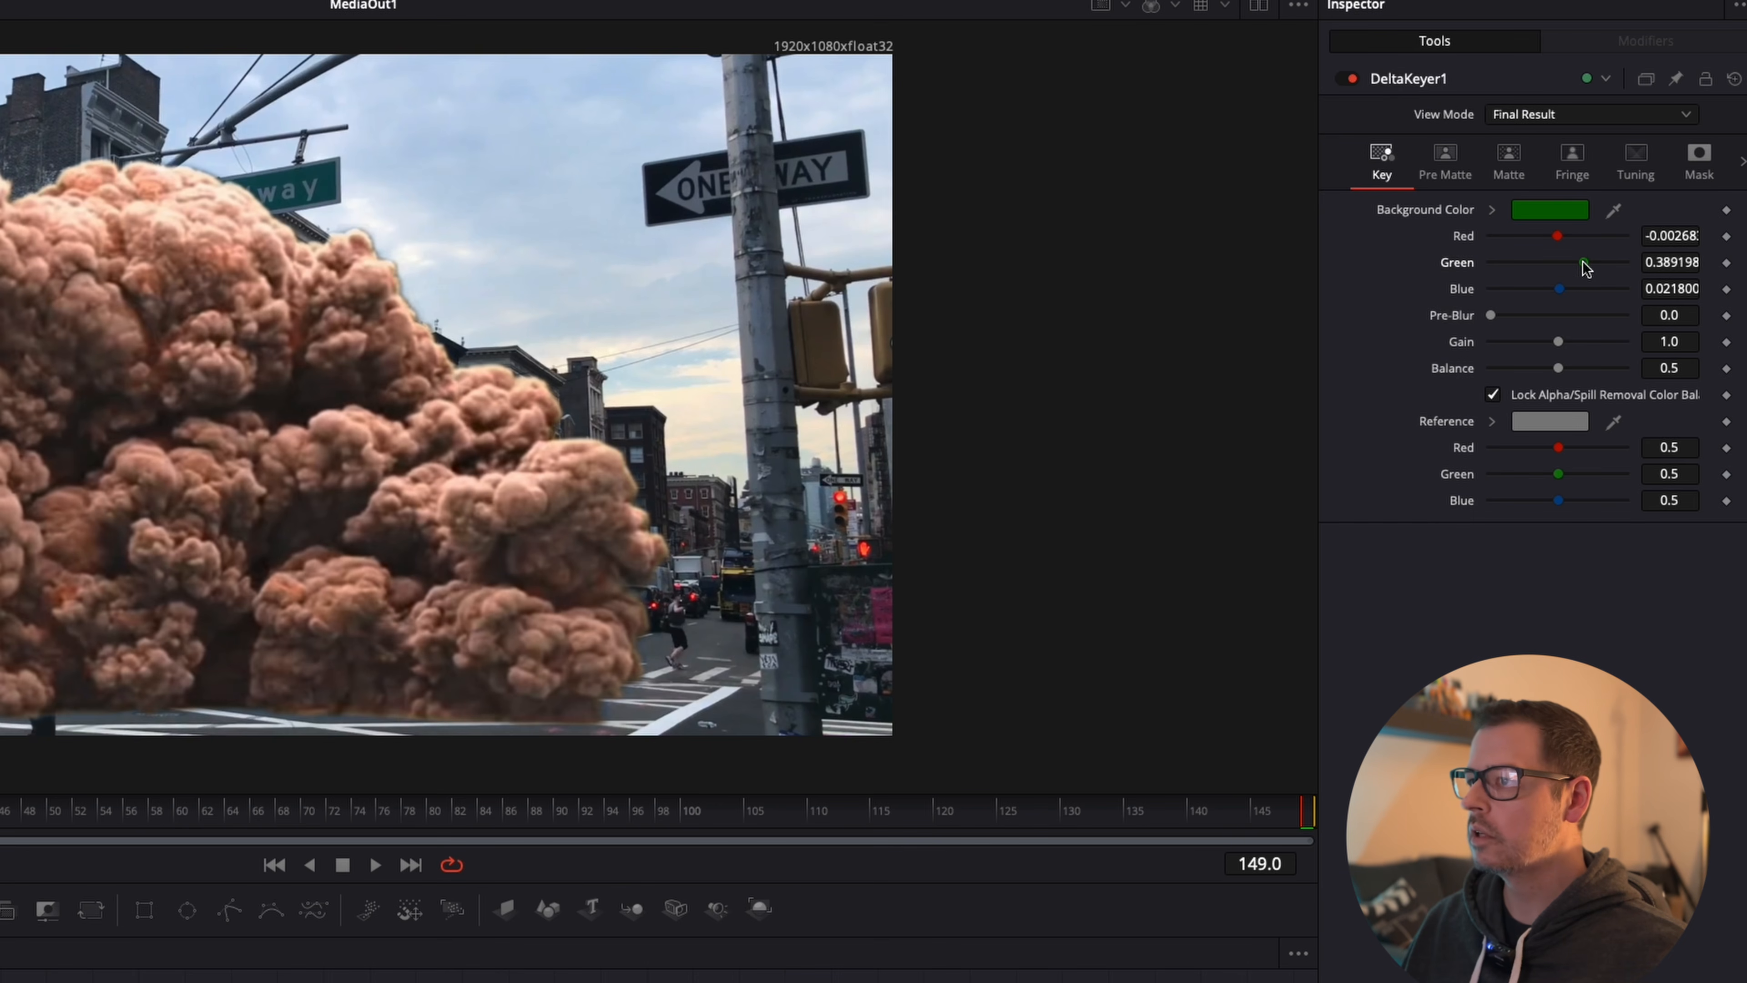
drag(1585, 265, 1571, 265)
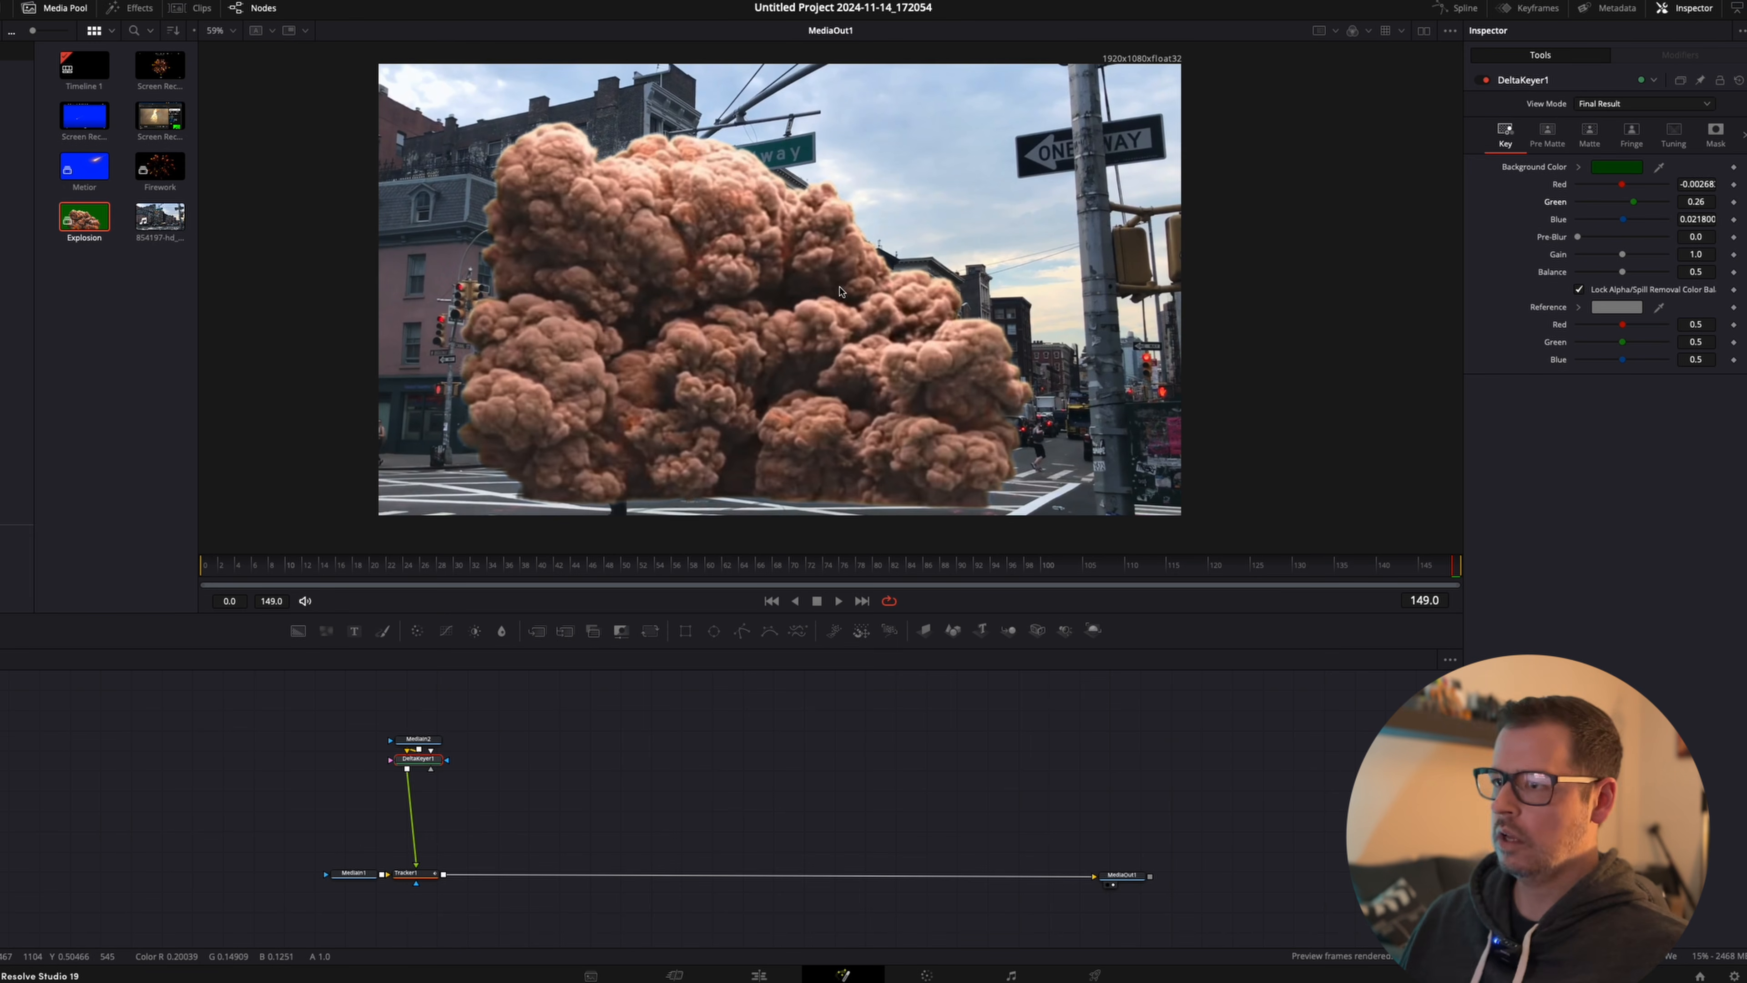
Add a Transform node after the Delta Keyer and flip the explosion horizontally.
drag(418, 712, 446, 770)
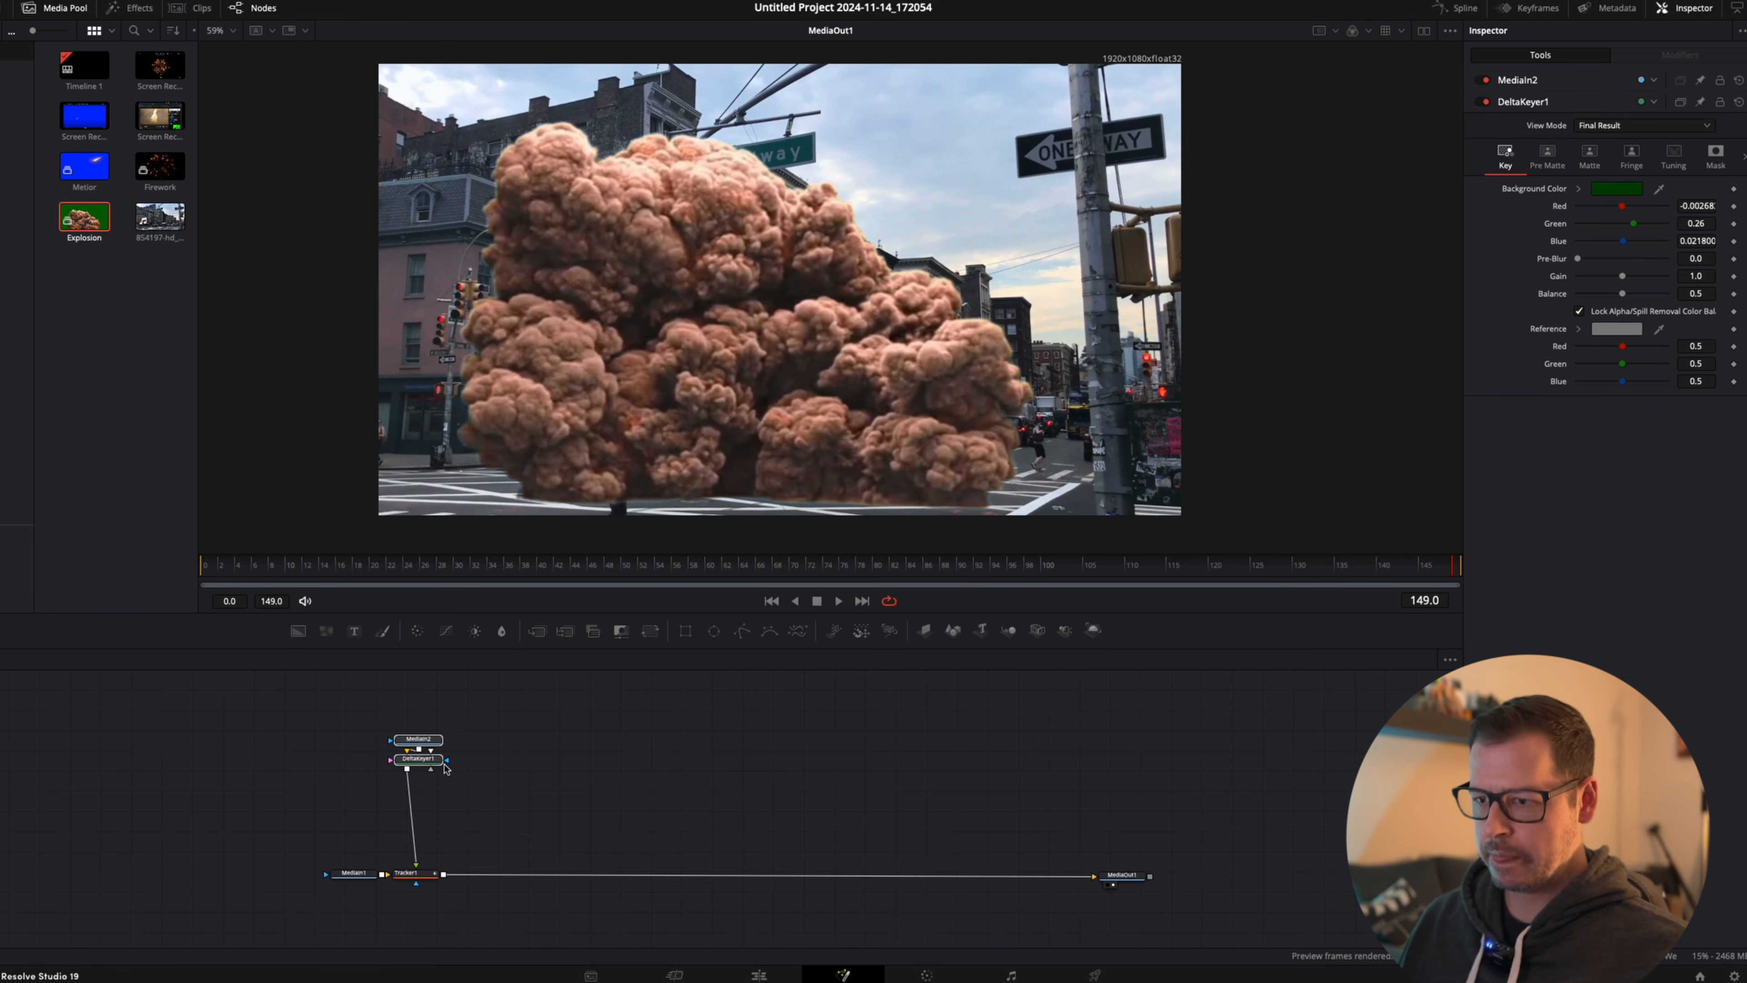
click(546, 762)
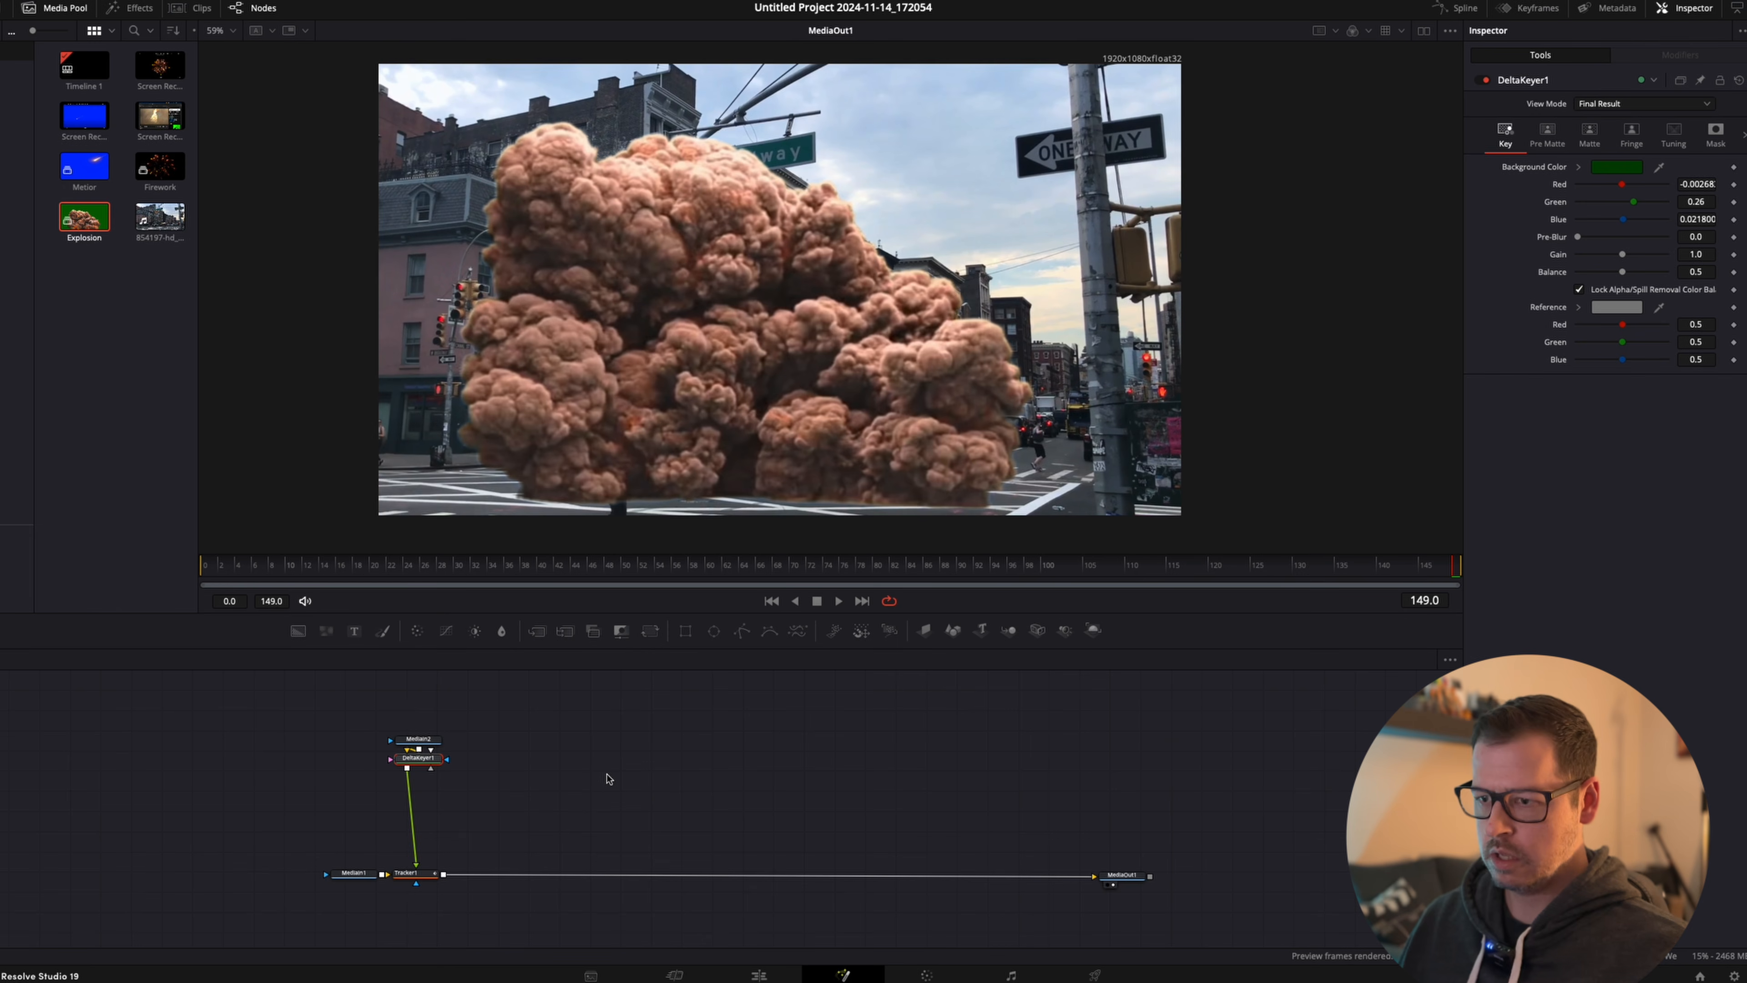
key(shift+space)
text(tra)
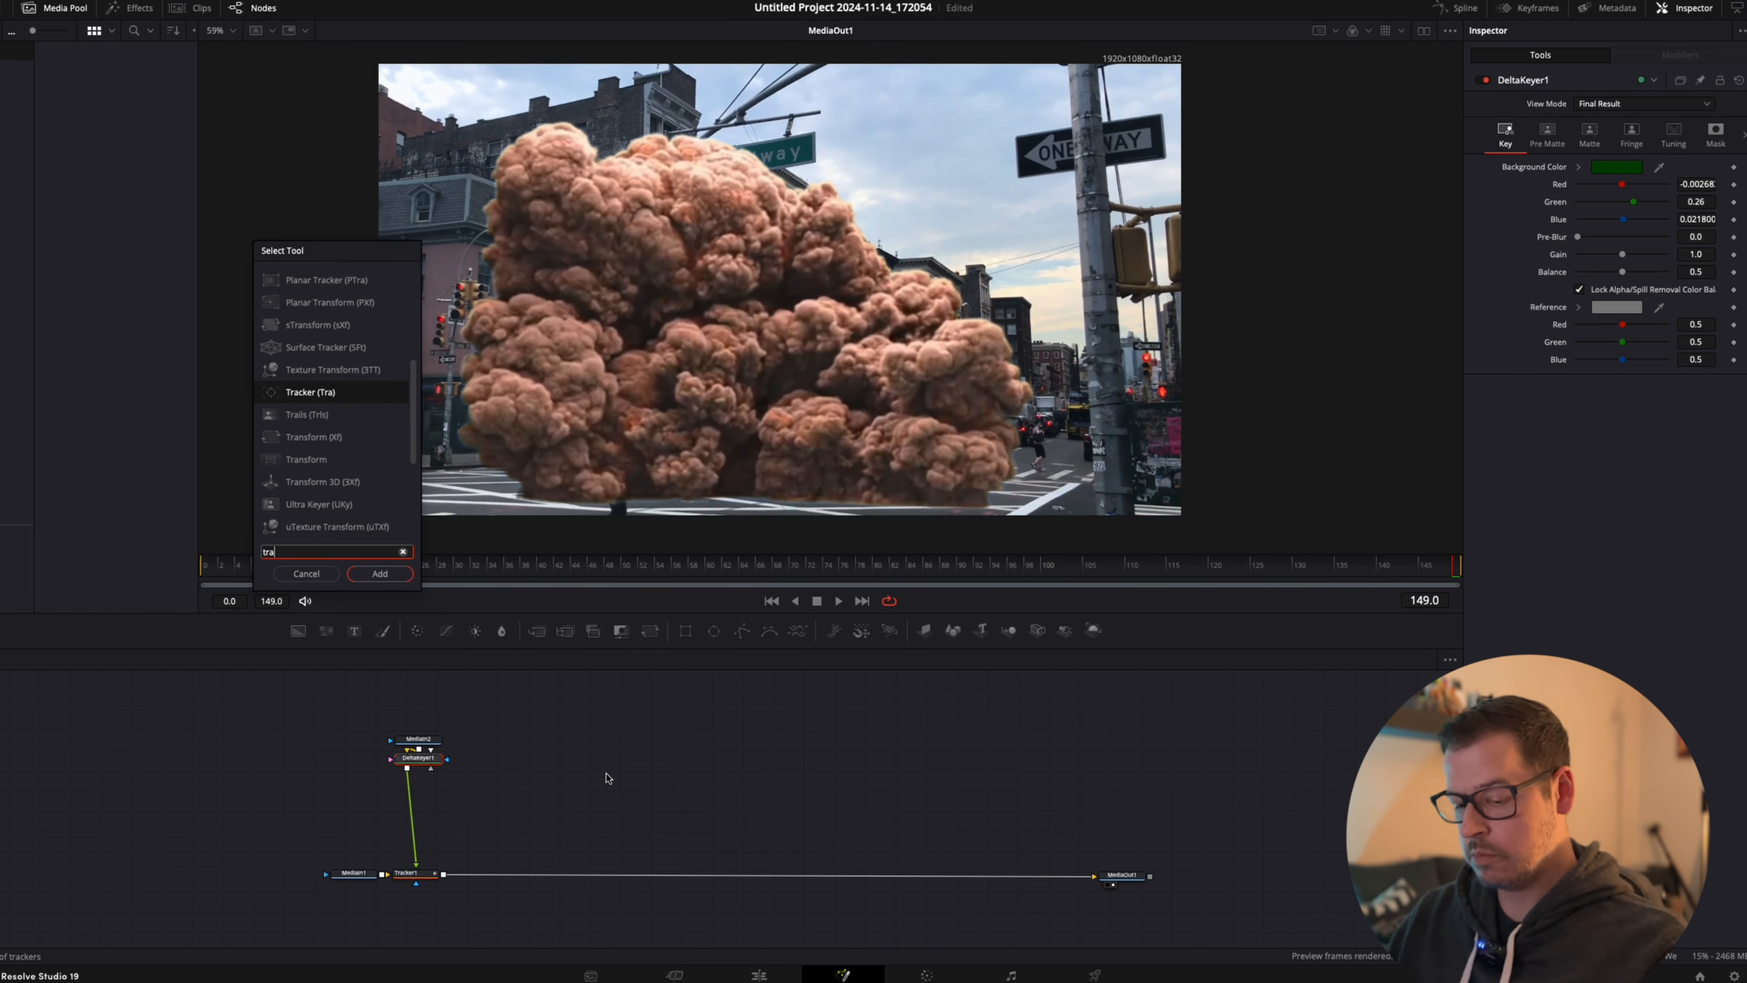
text(ns)
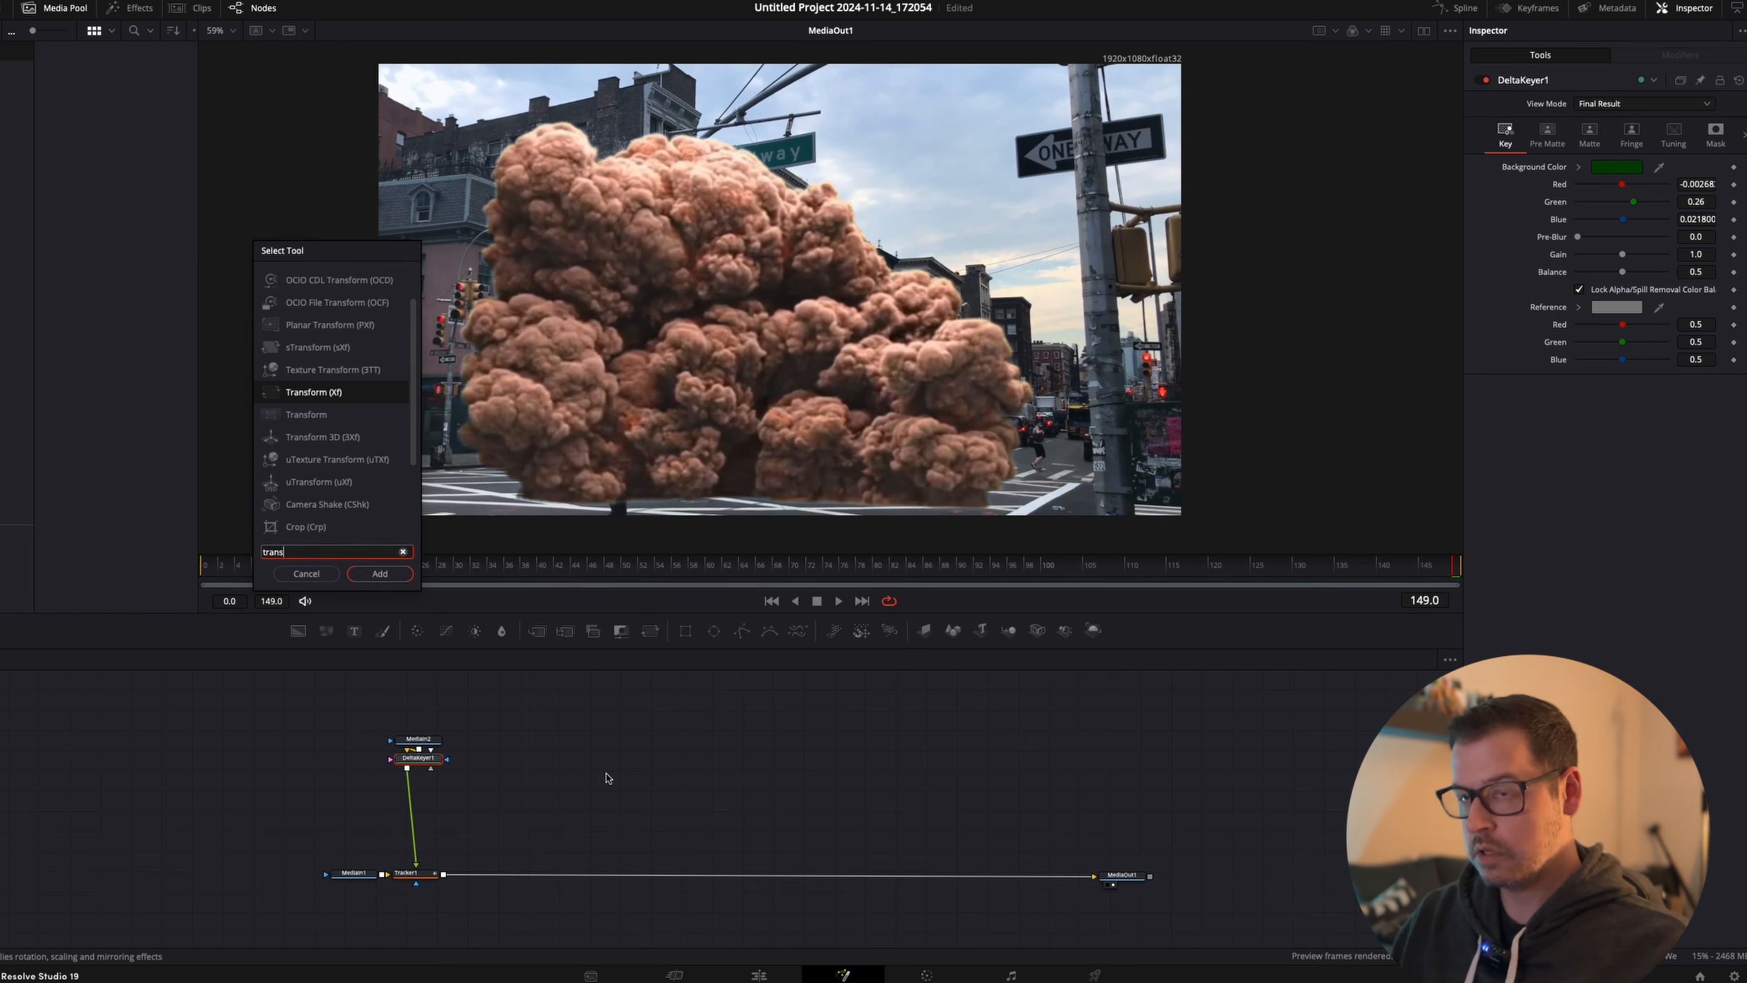
click(380, 573)
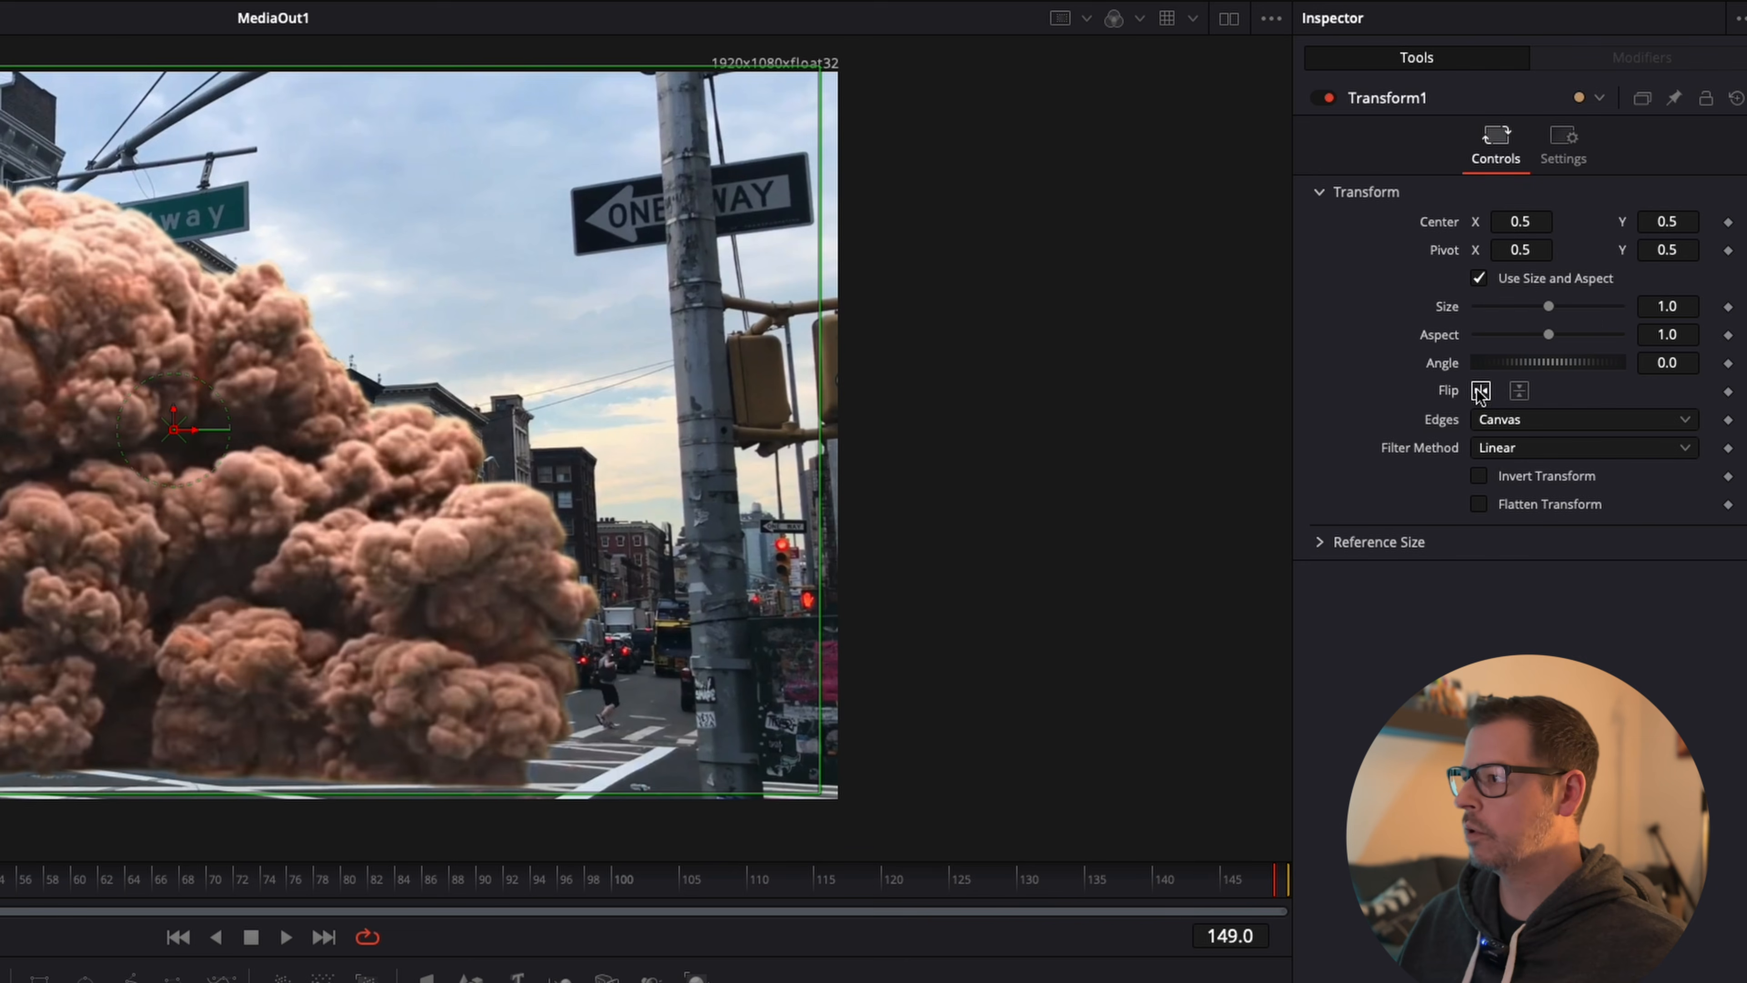
click(1479, 390)
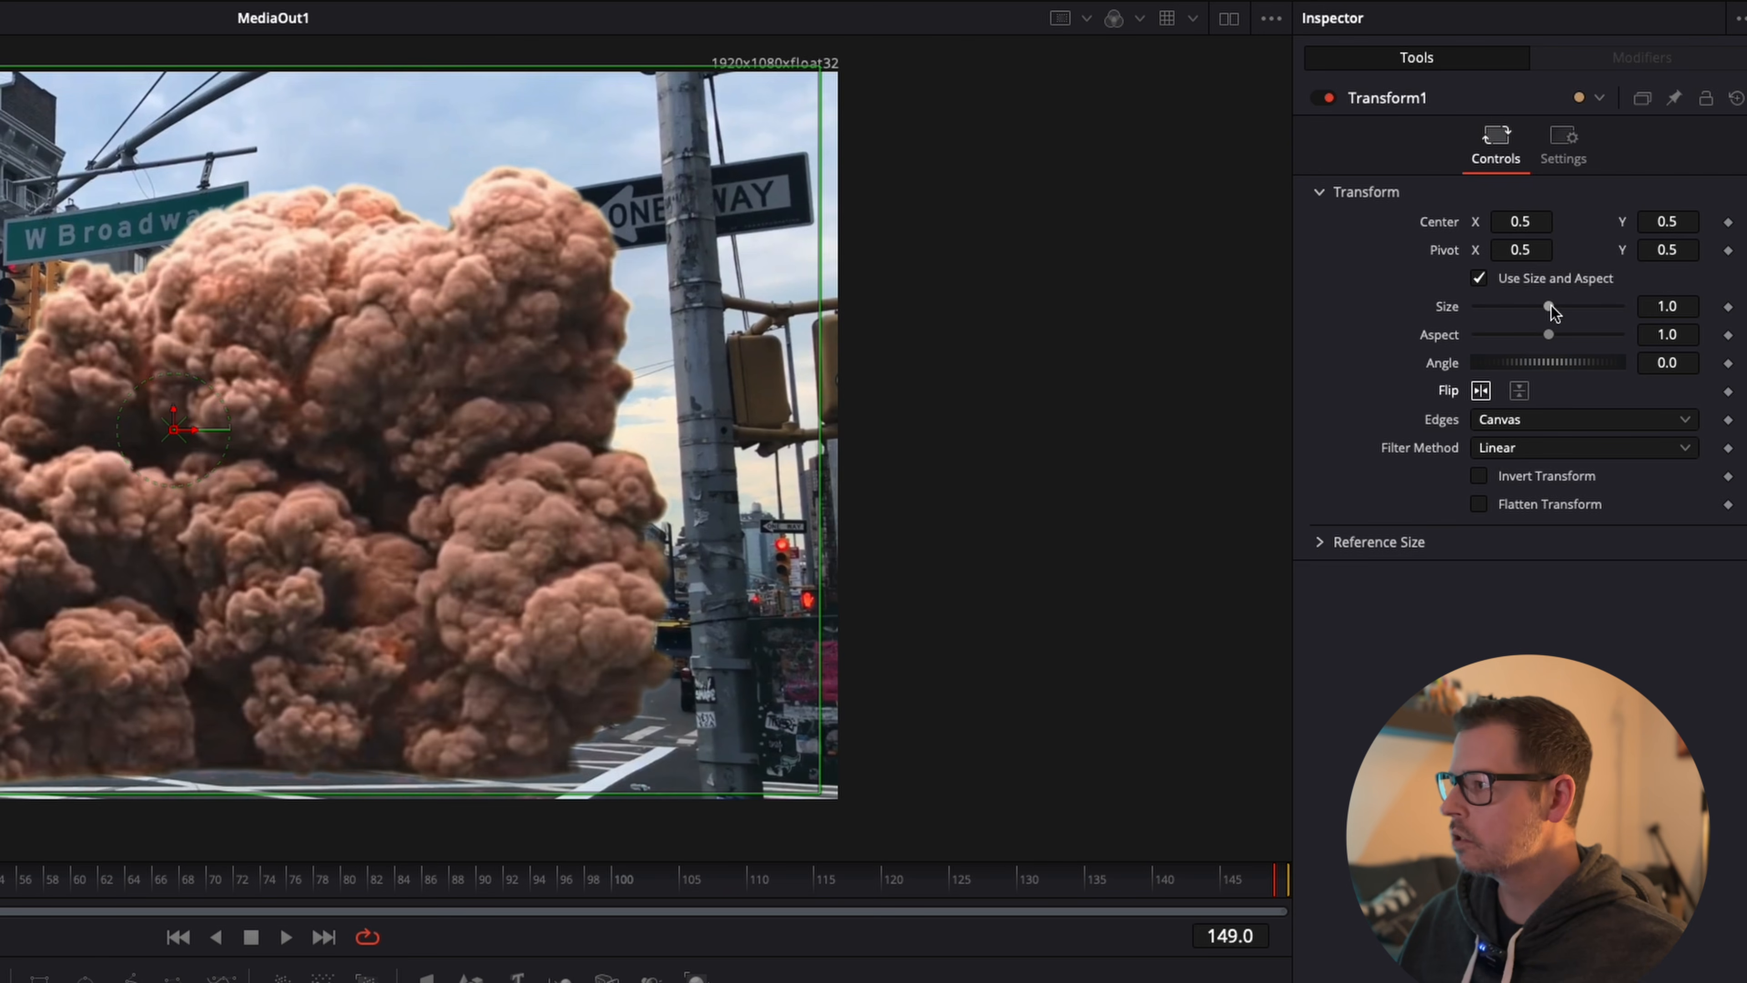
Scale the explosion to 0.81 and move its centre to about X 0.585, Y 0.693, over the buildings.
drag(1554, 311, 1518, 310)
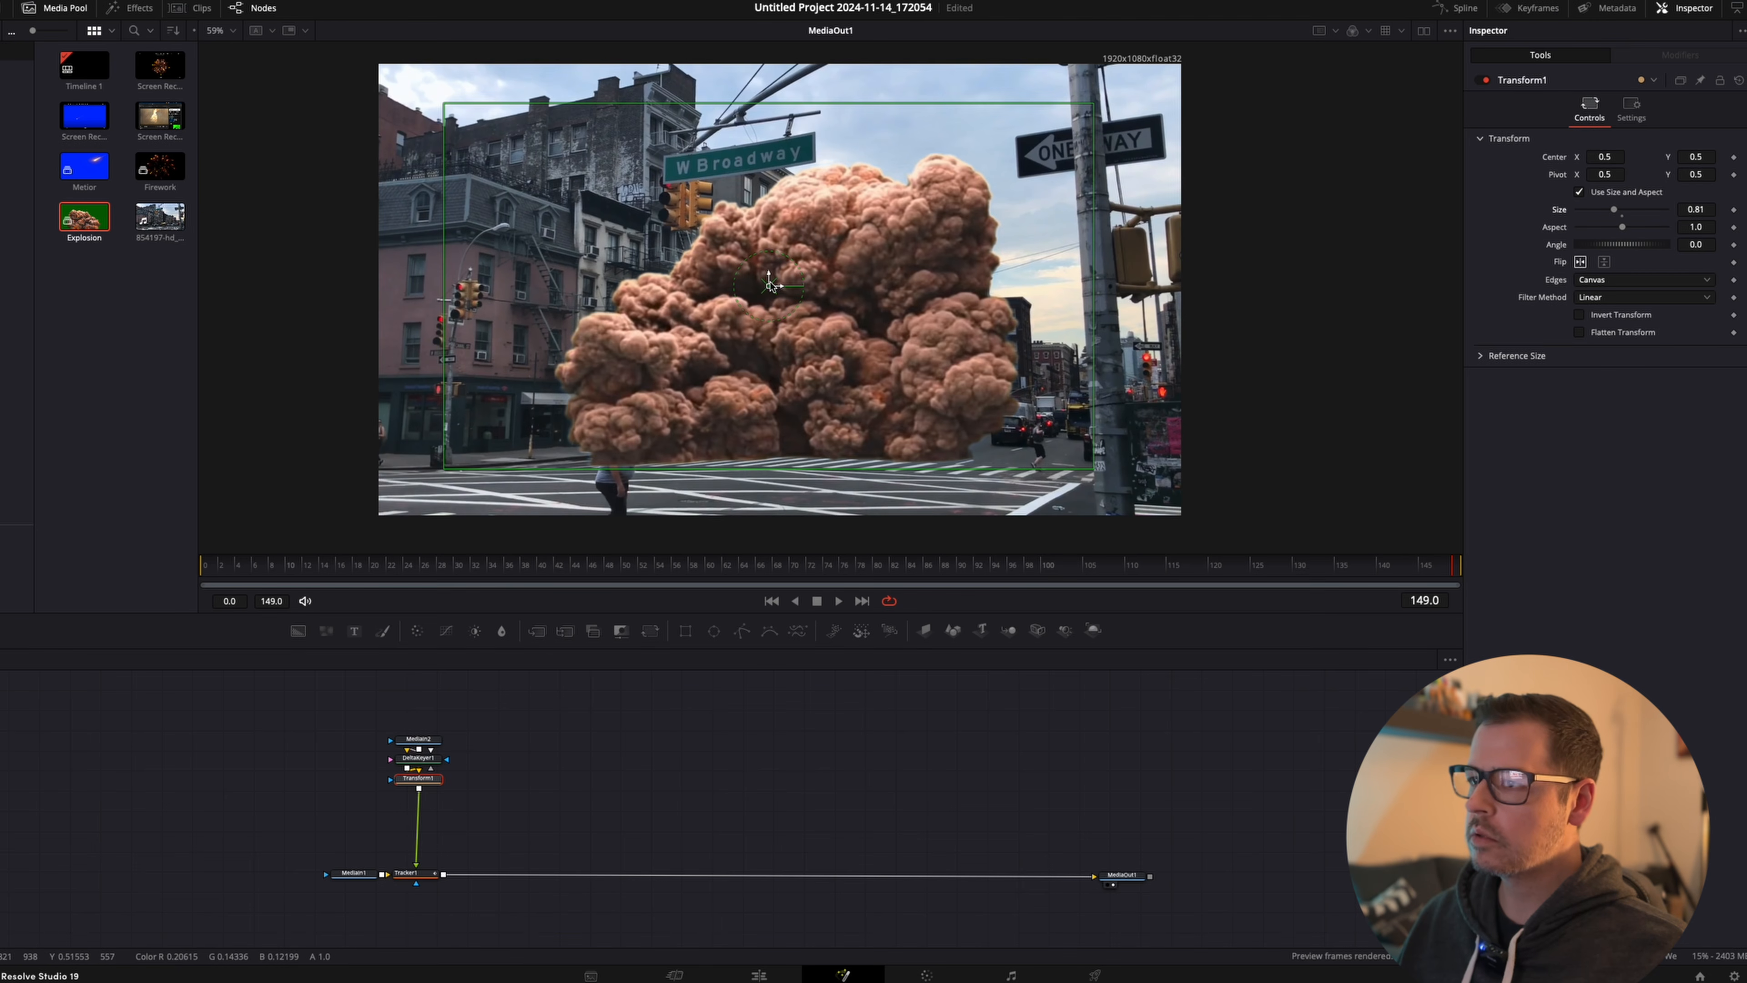
drag(770, 285, 838, 197)
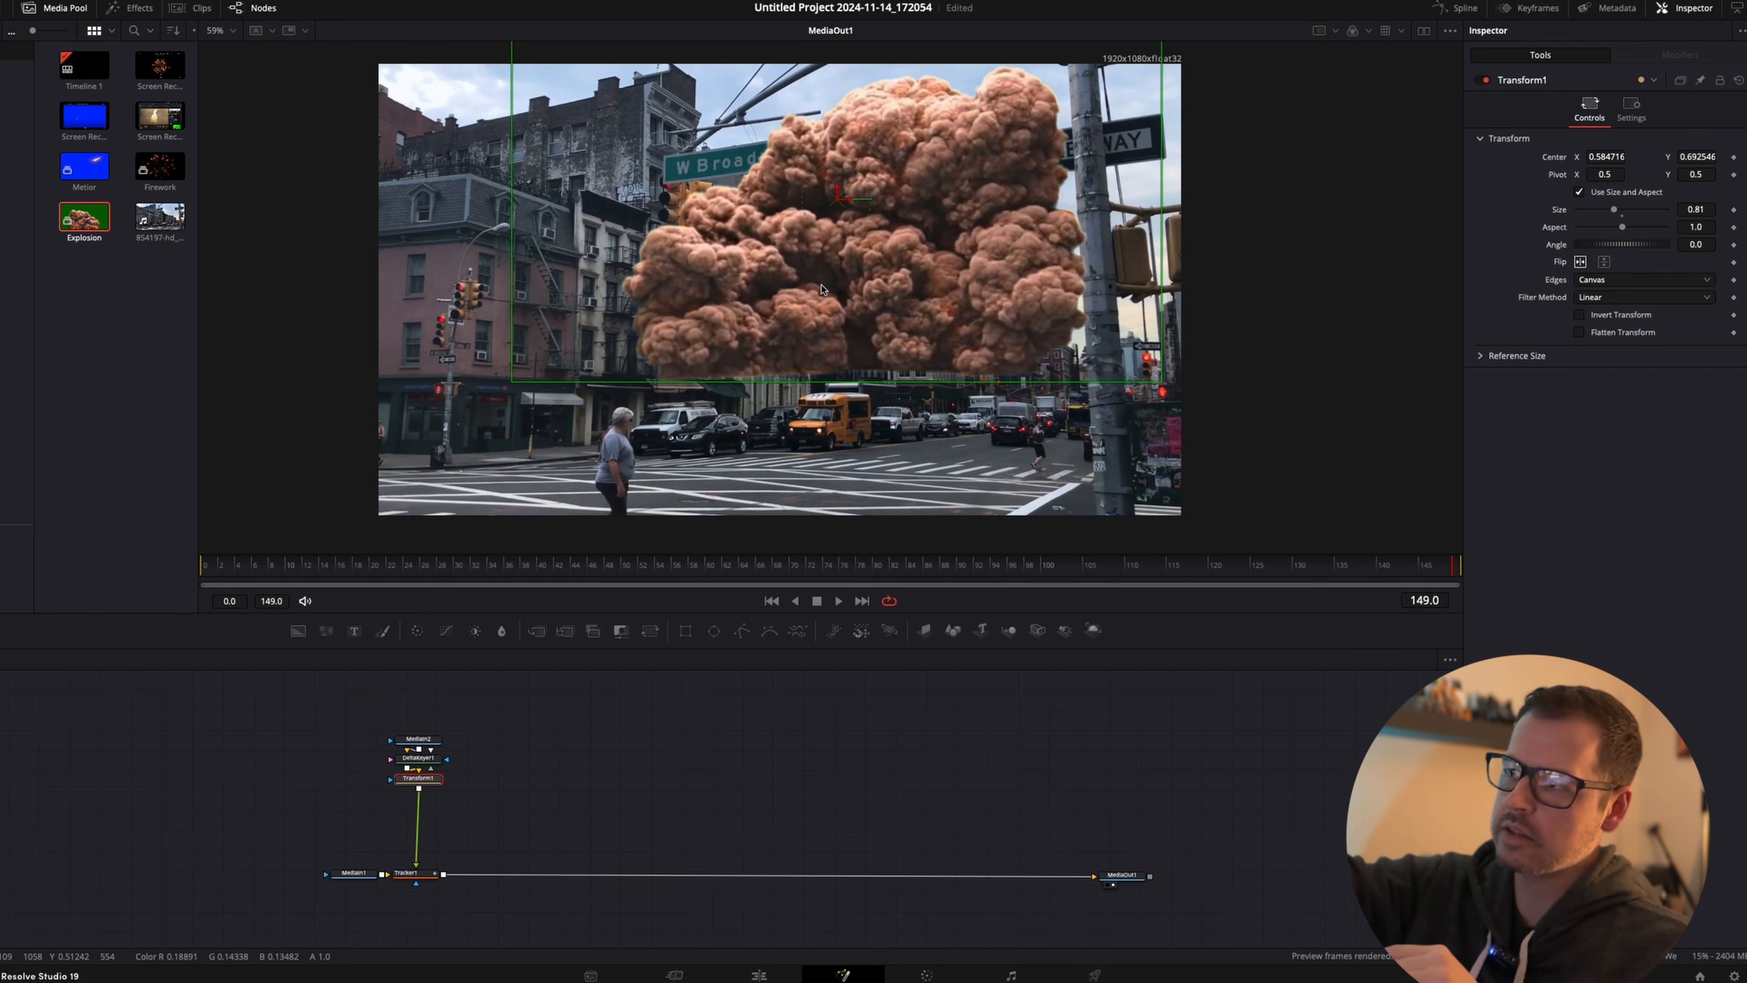
scroll(821, 289, up, 2)
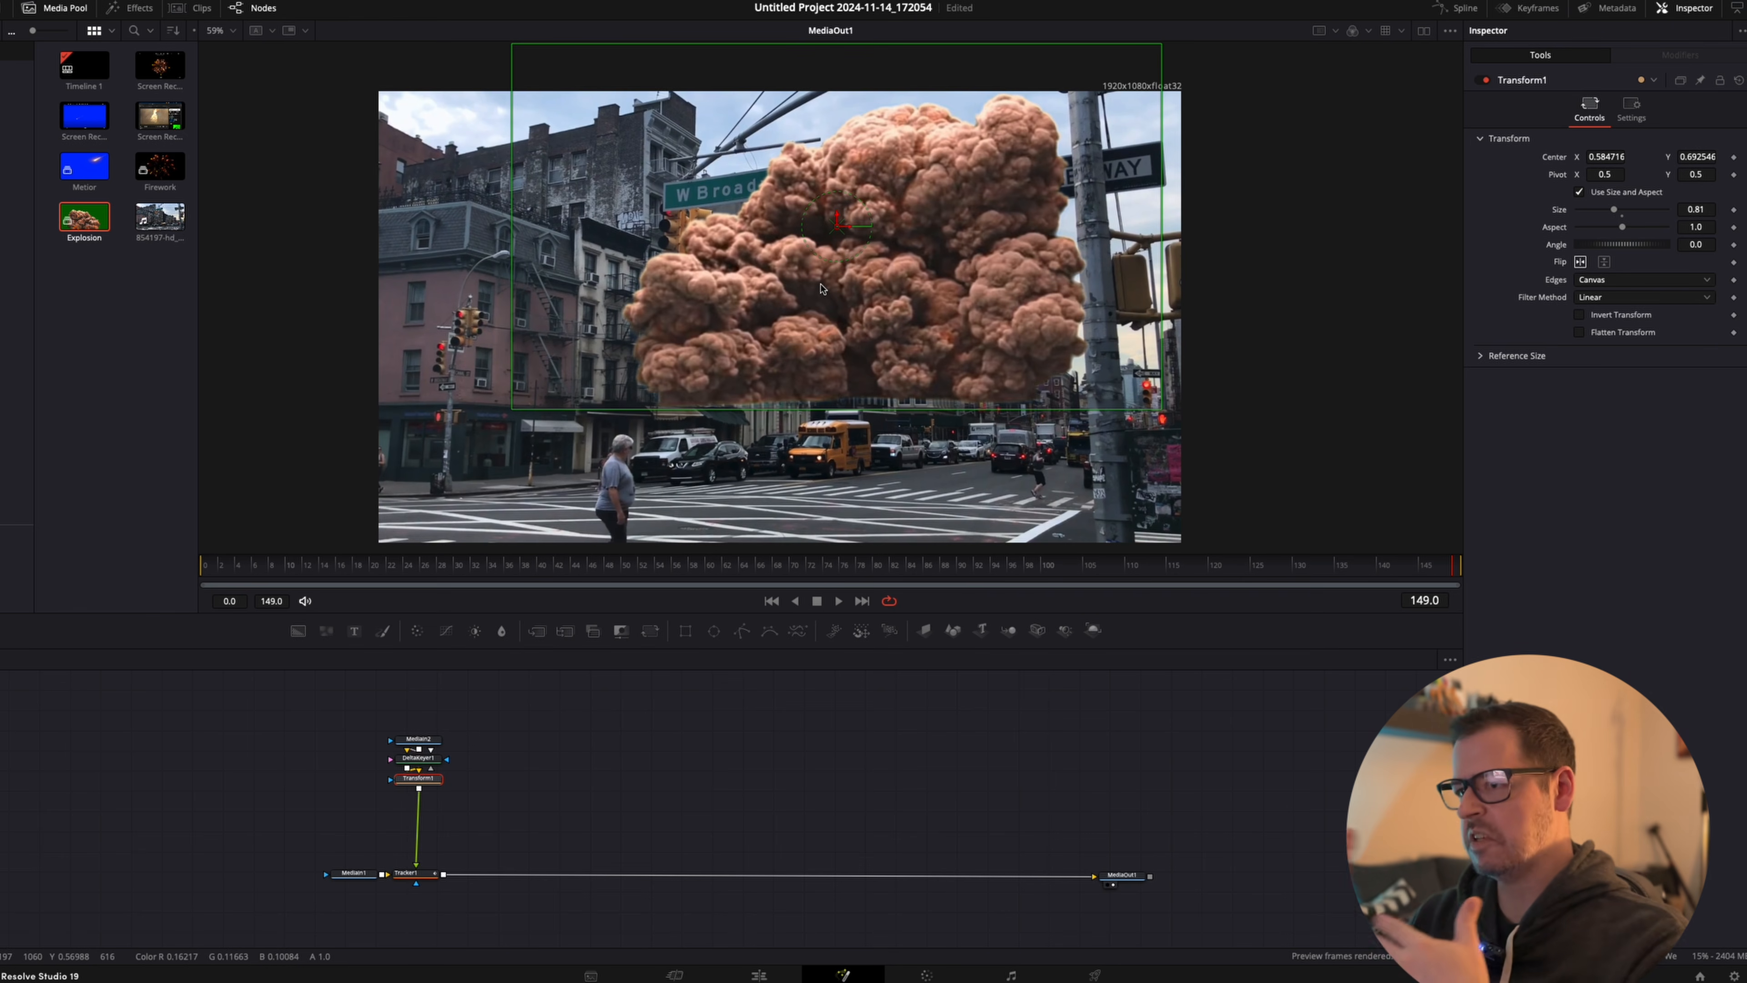
scroll(894, 310, down, 1)
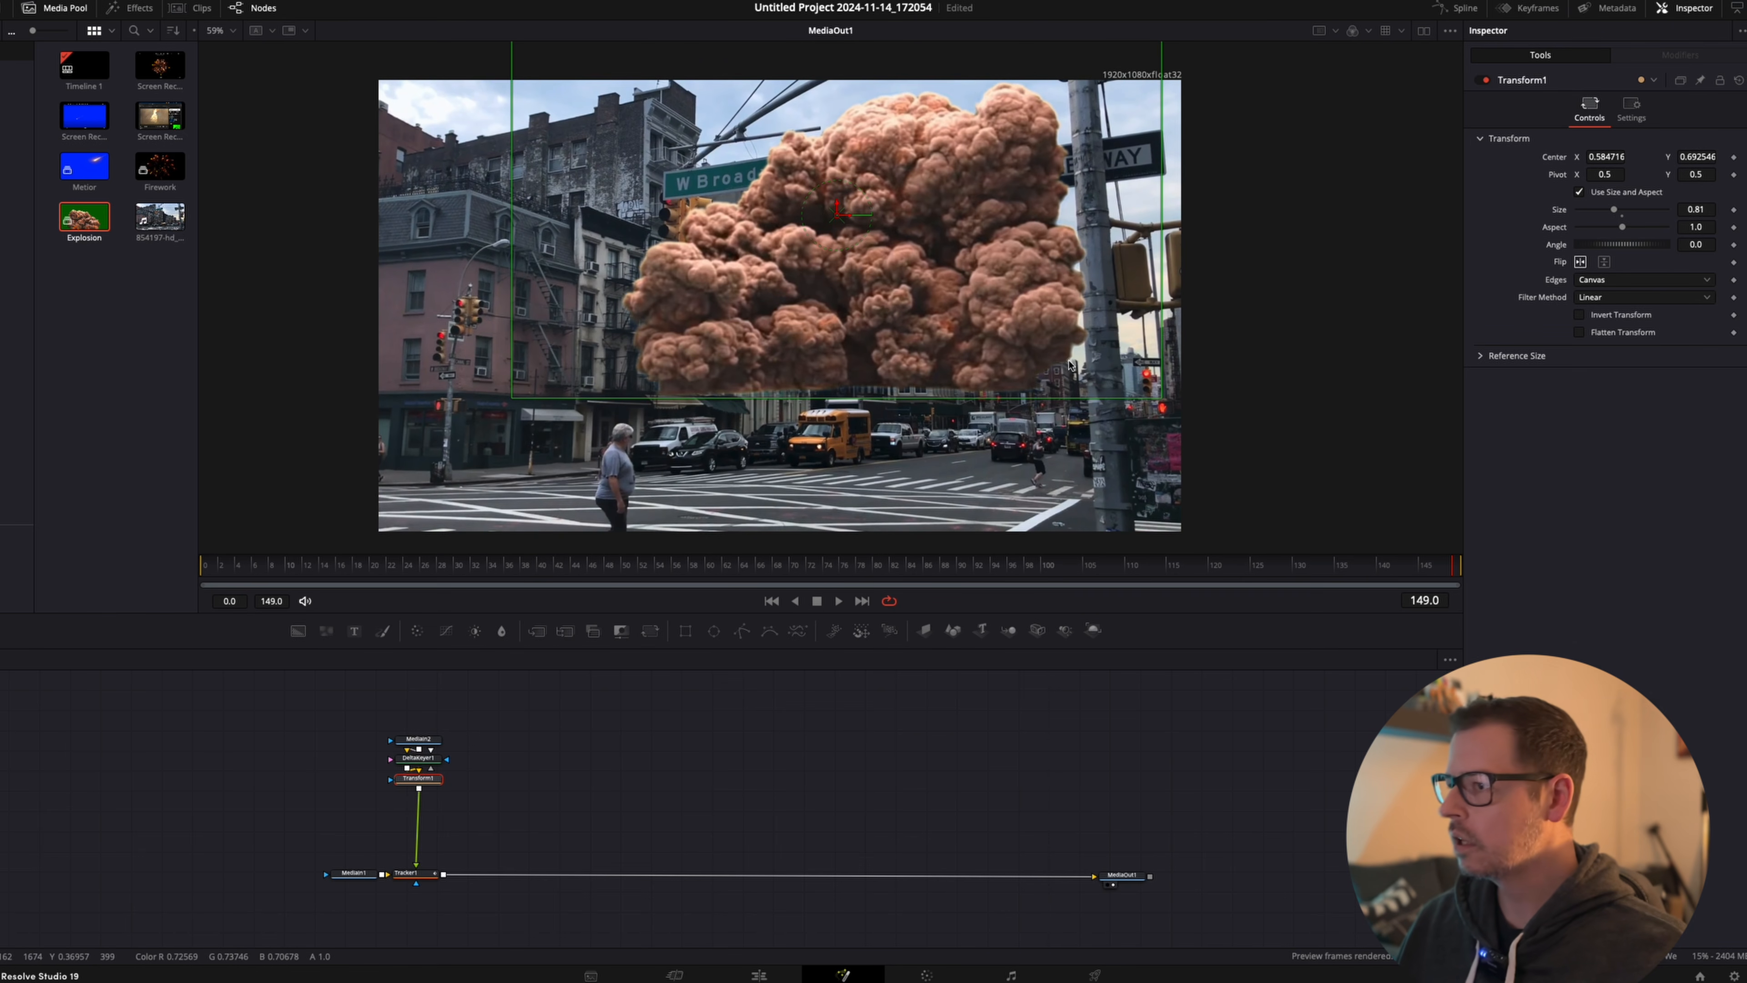
Refine the explosion's size to 0.84 and its centre to about X 0.592, Y 0.714, checking the placement in playback.
key(space)
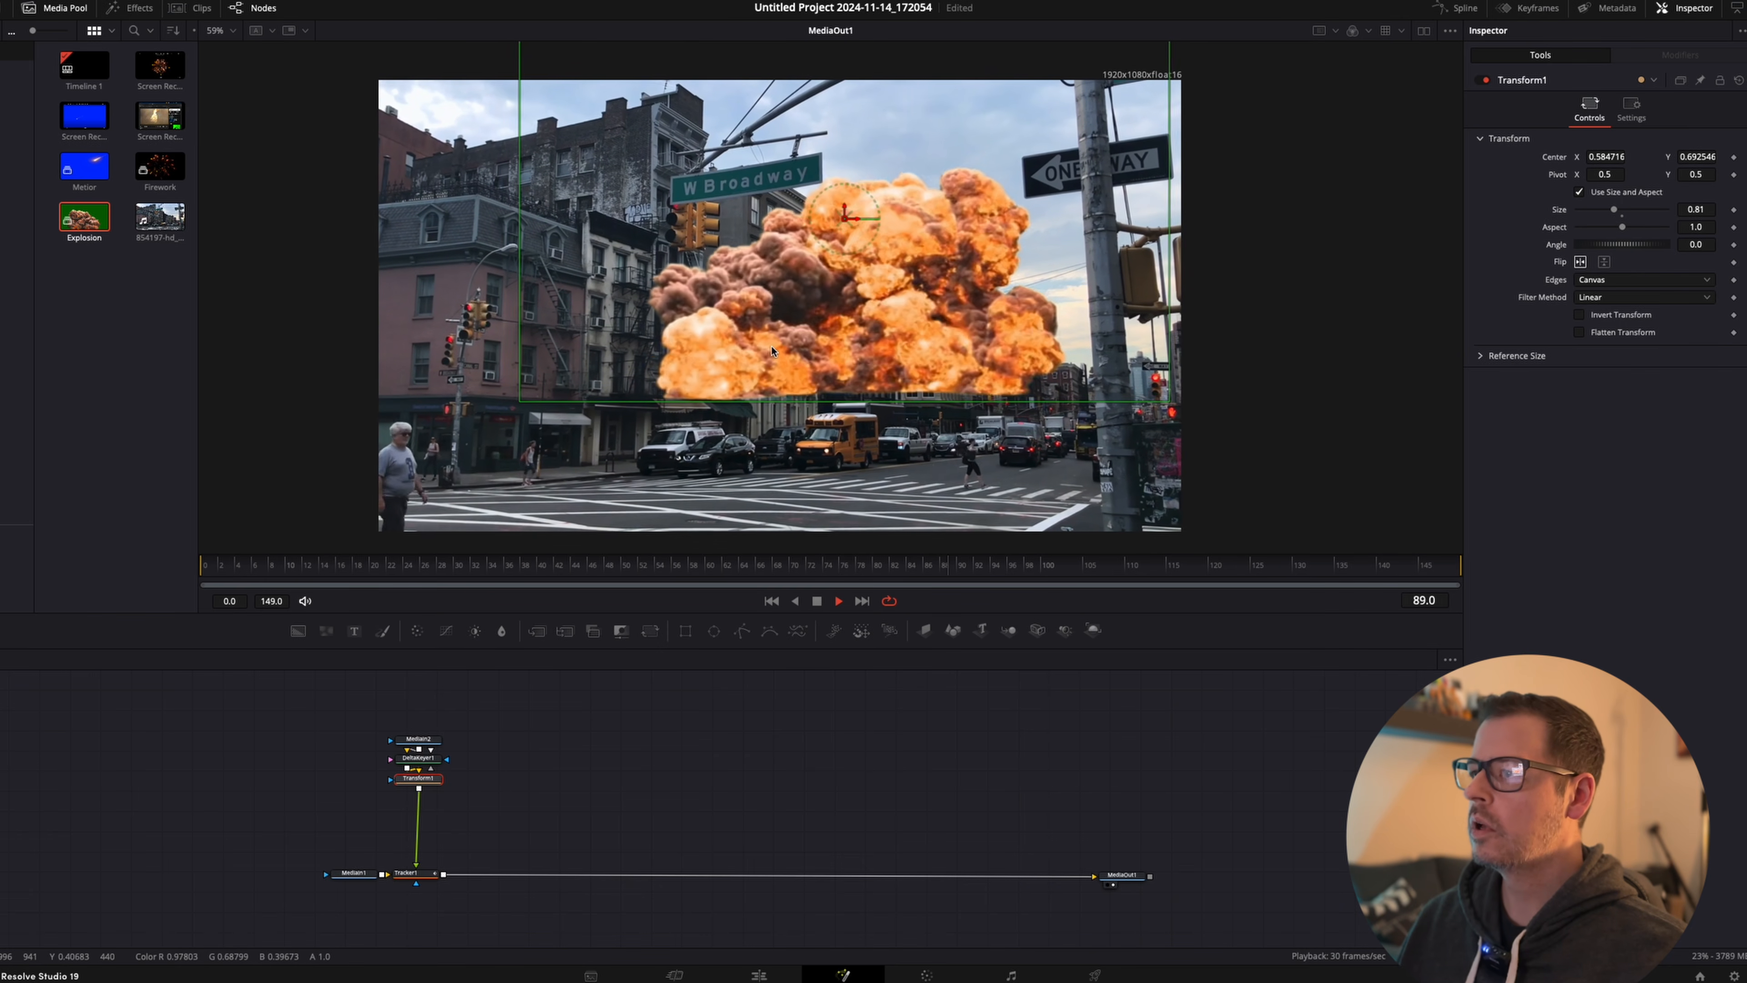
key(space)
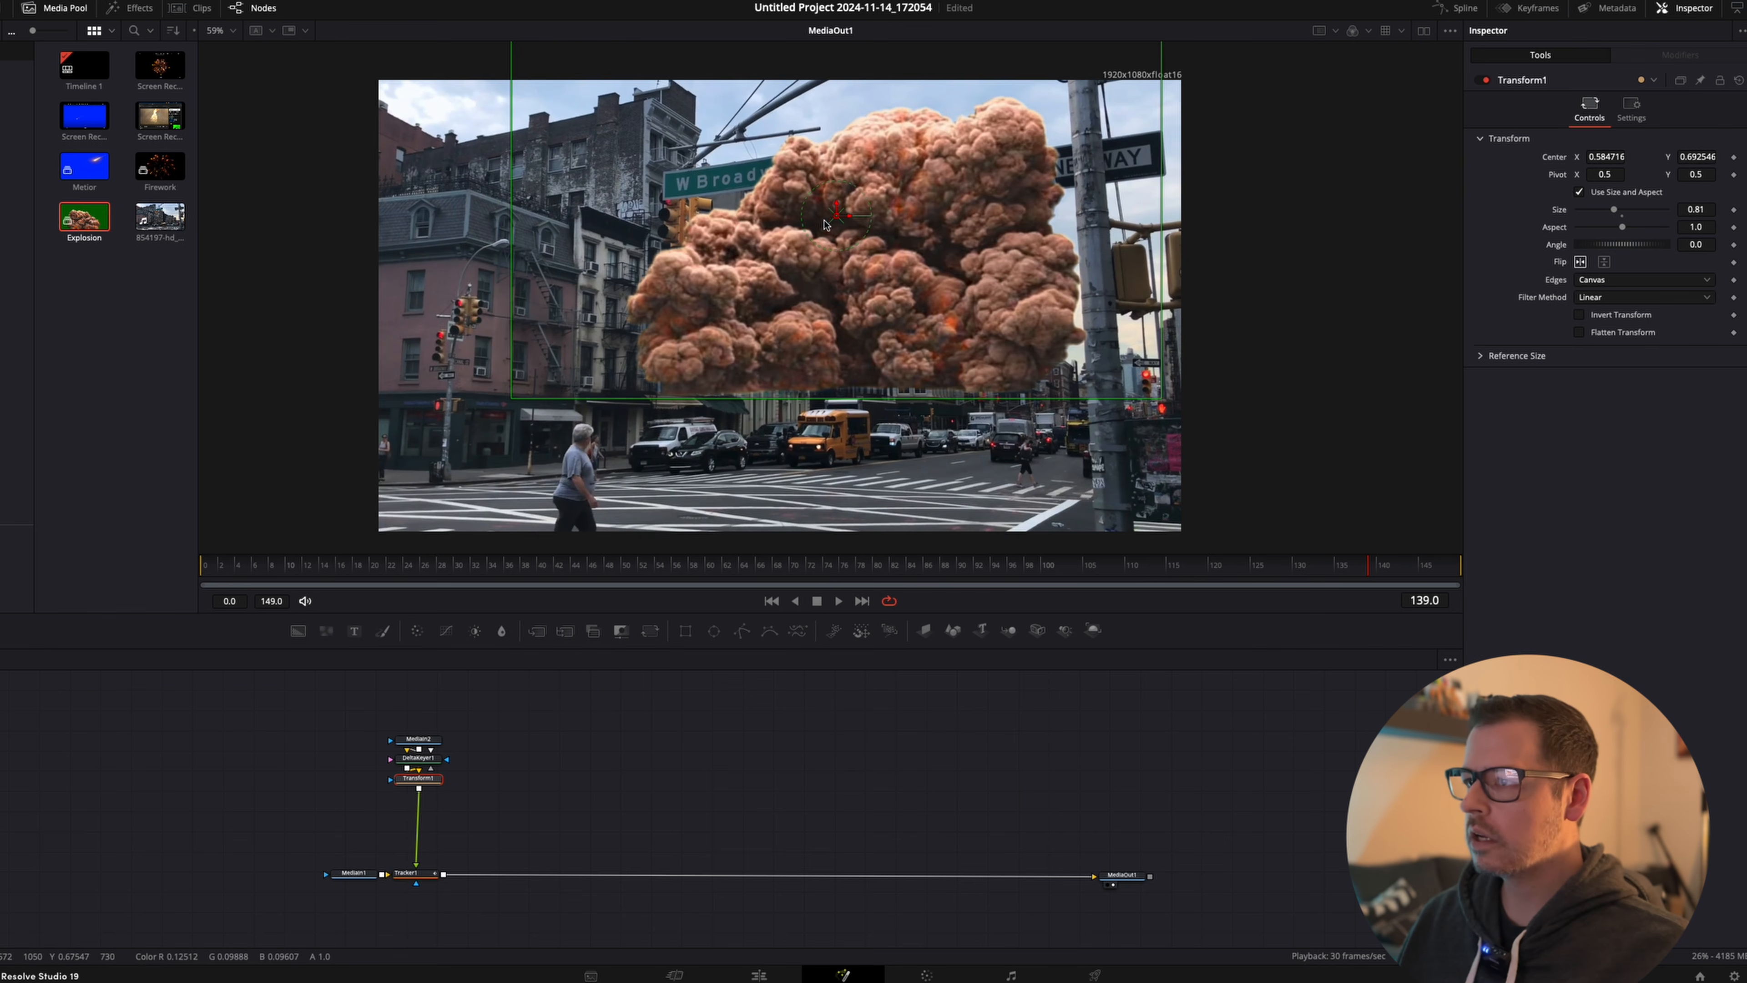
drag(837, 214, 843, 210)
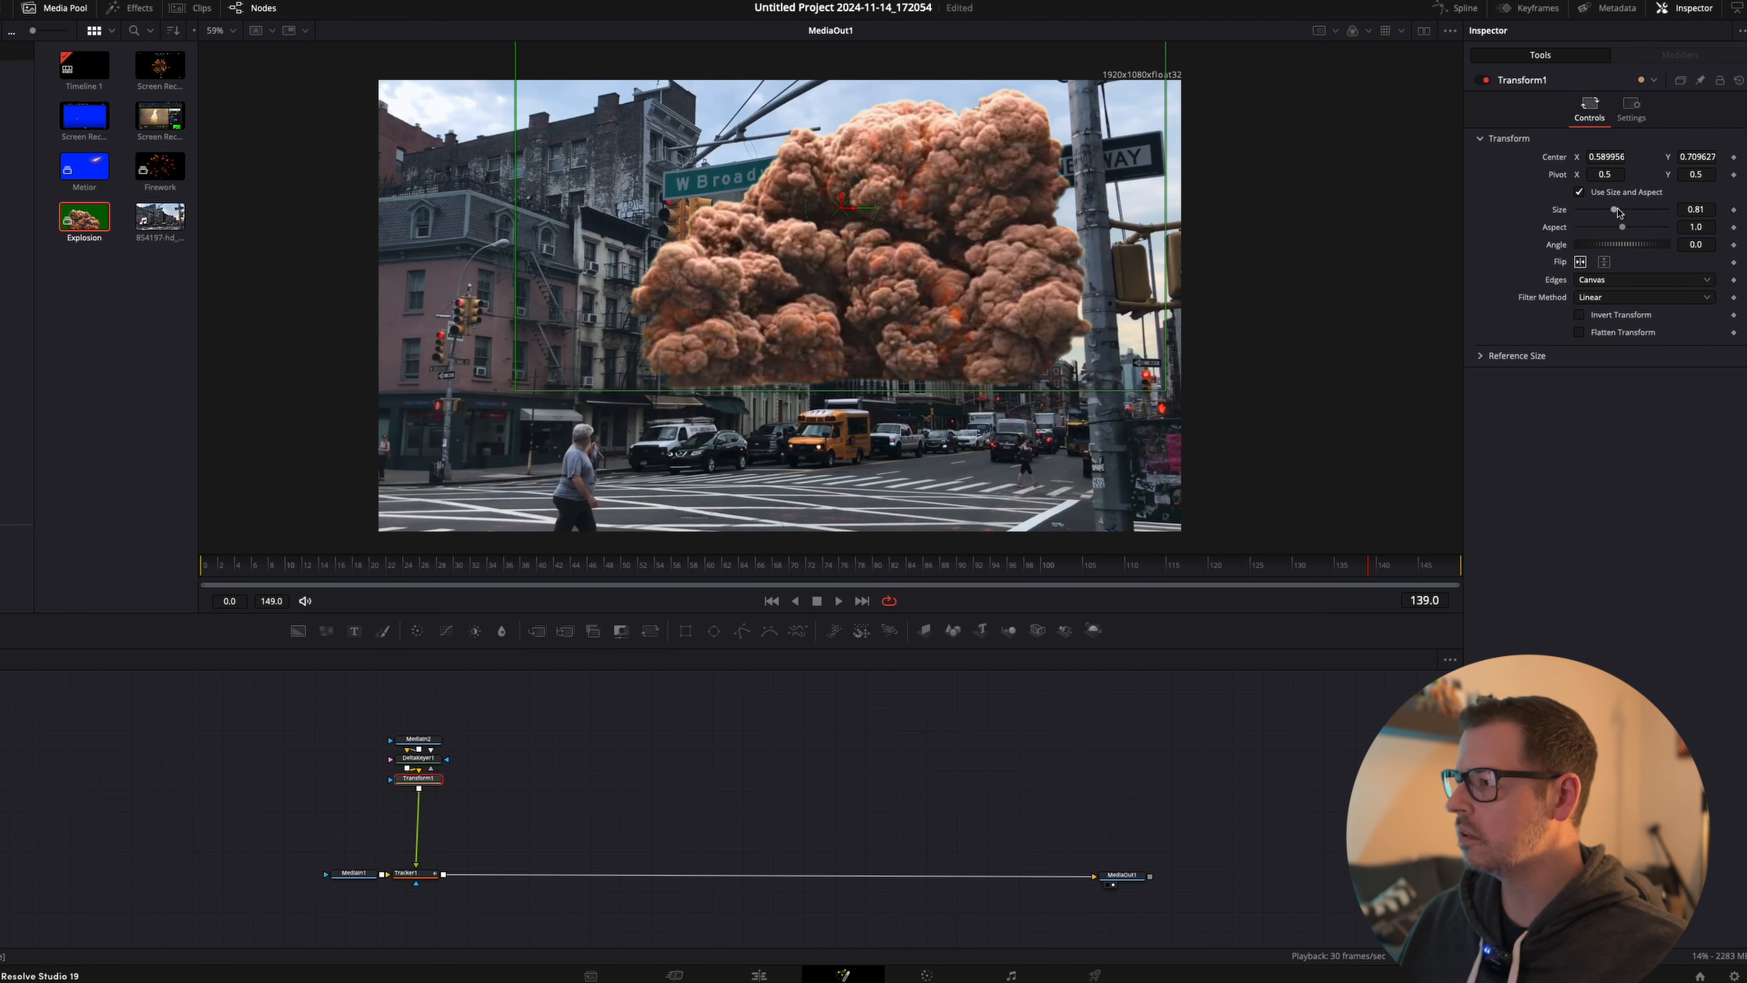
drag(1616, 211, 1617, 211)
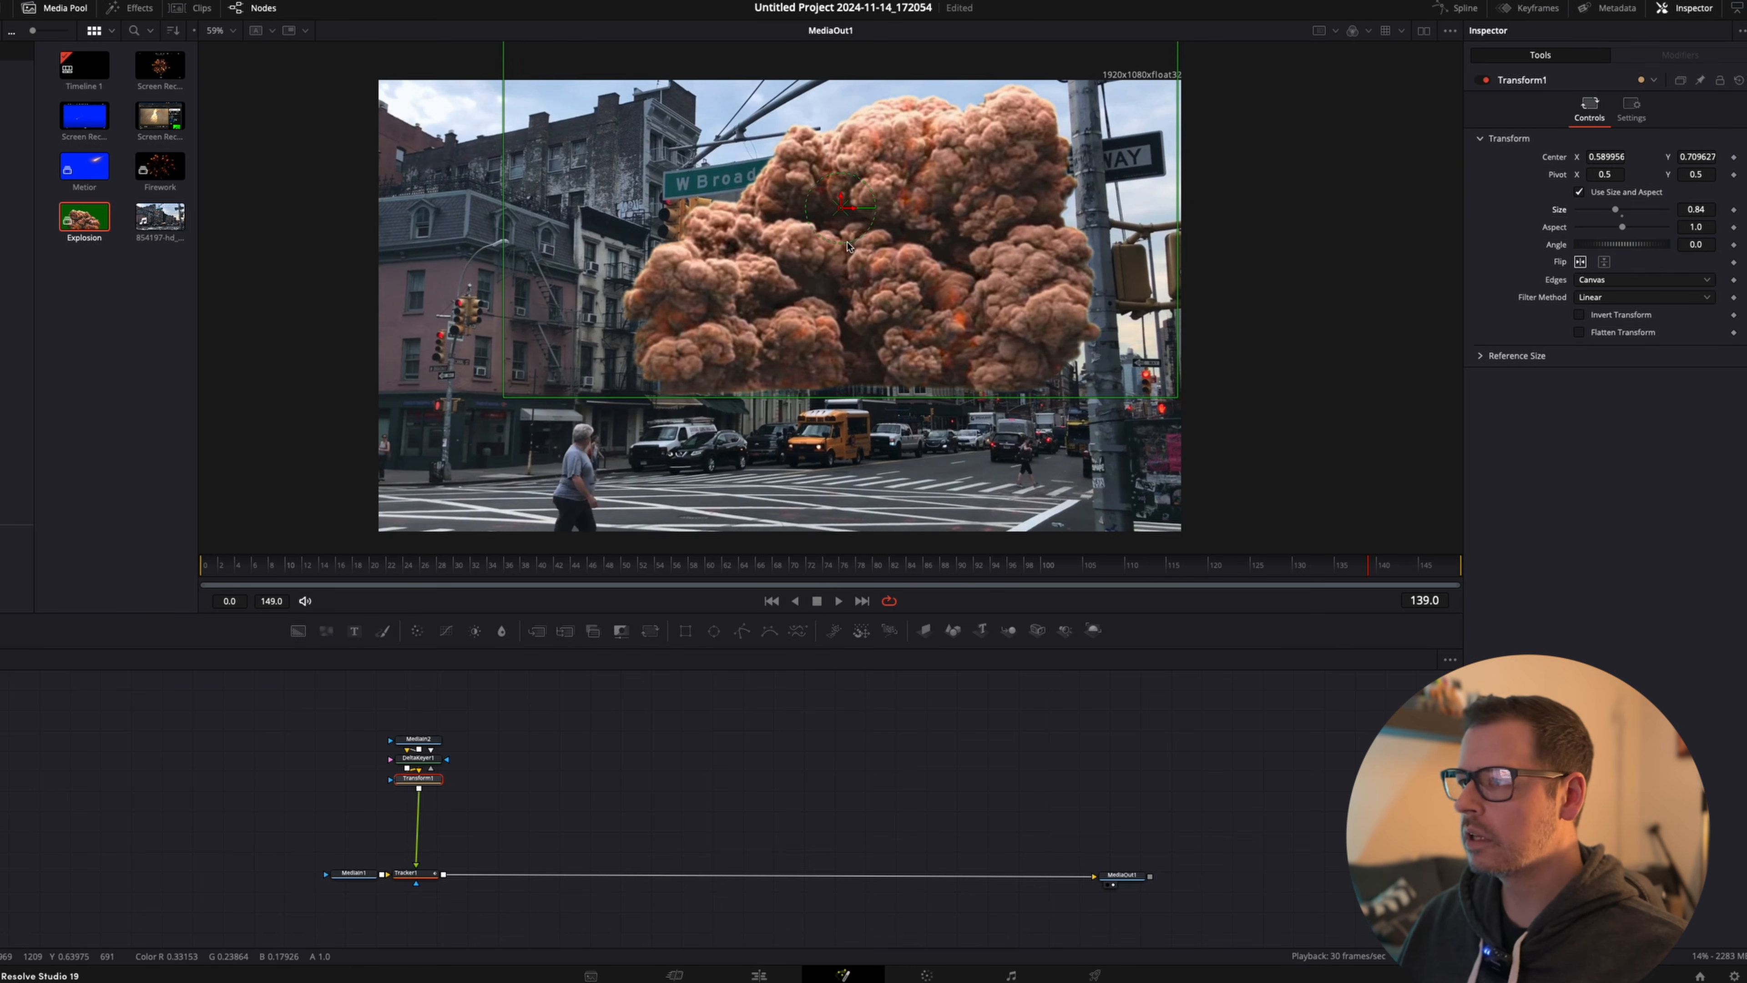
drag(841, 207, 843, 204)
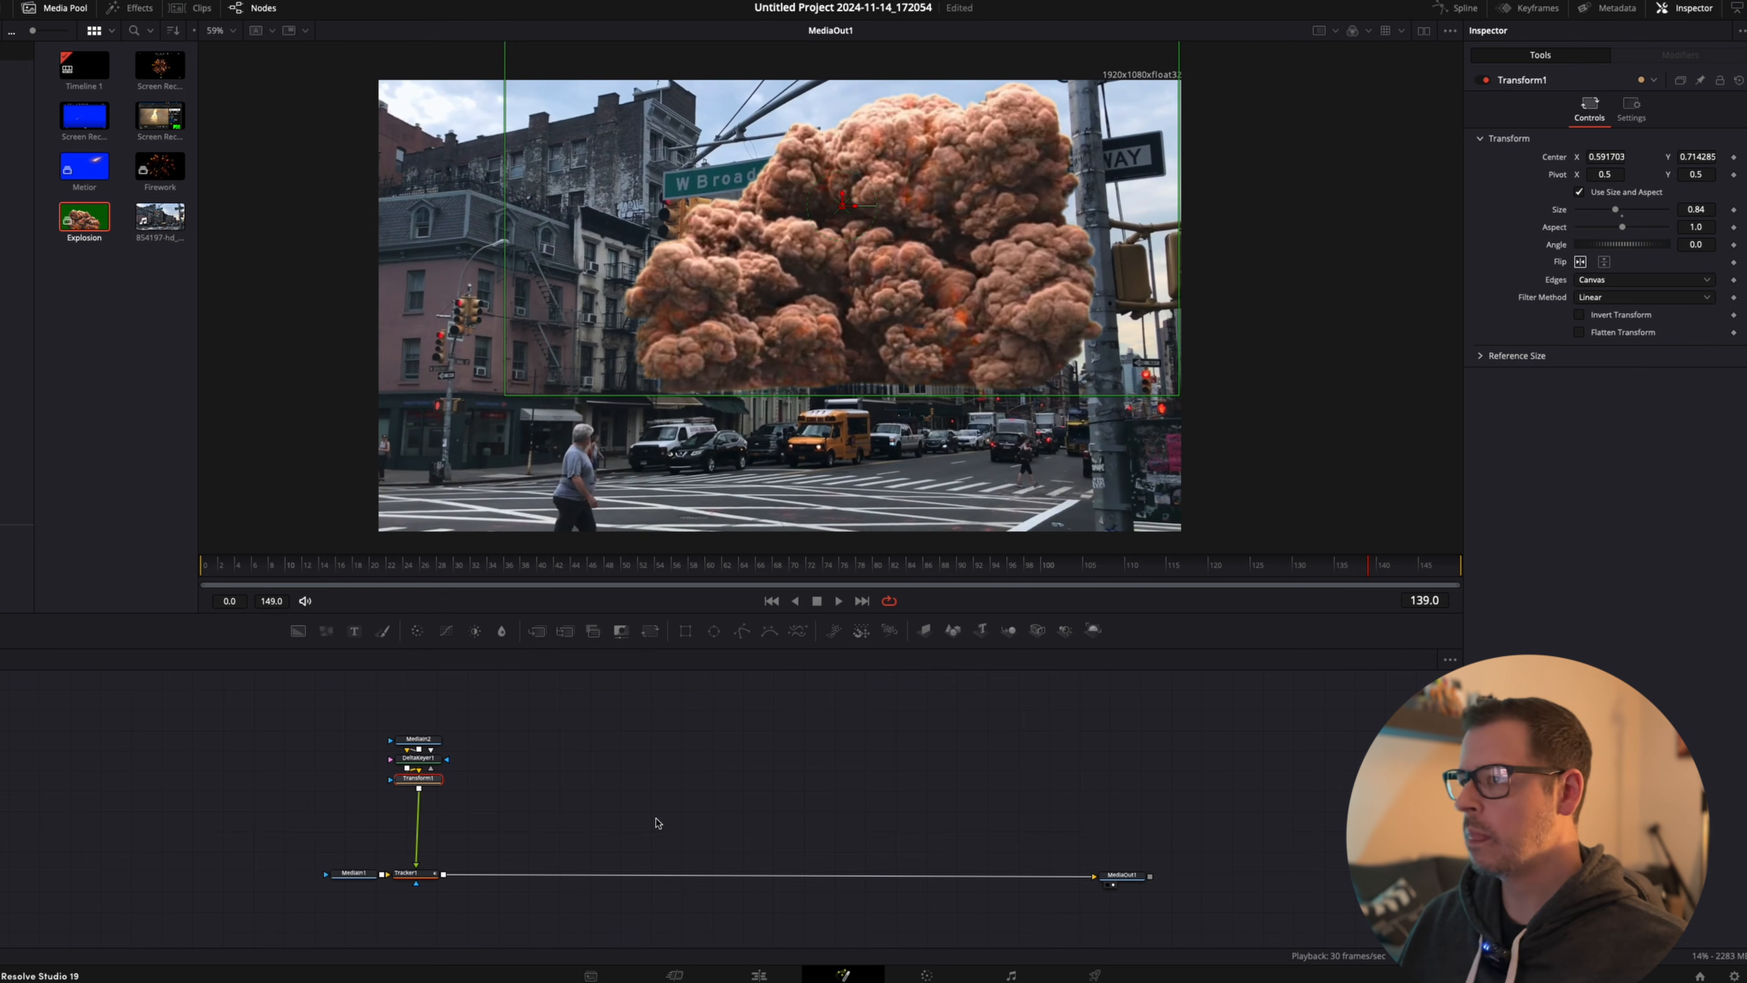
key(space)
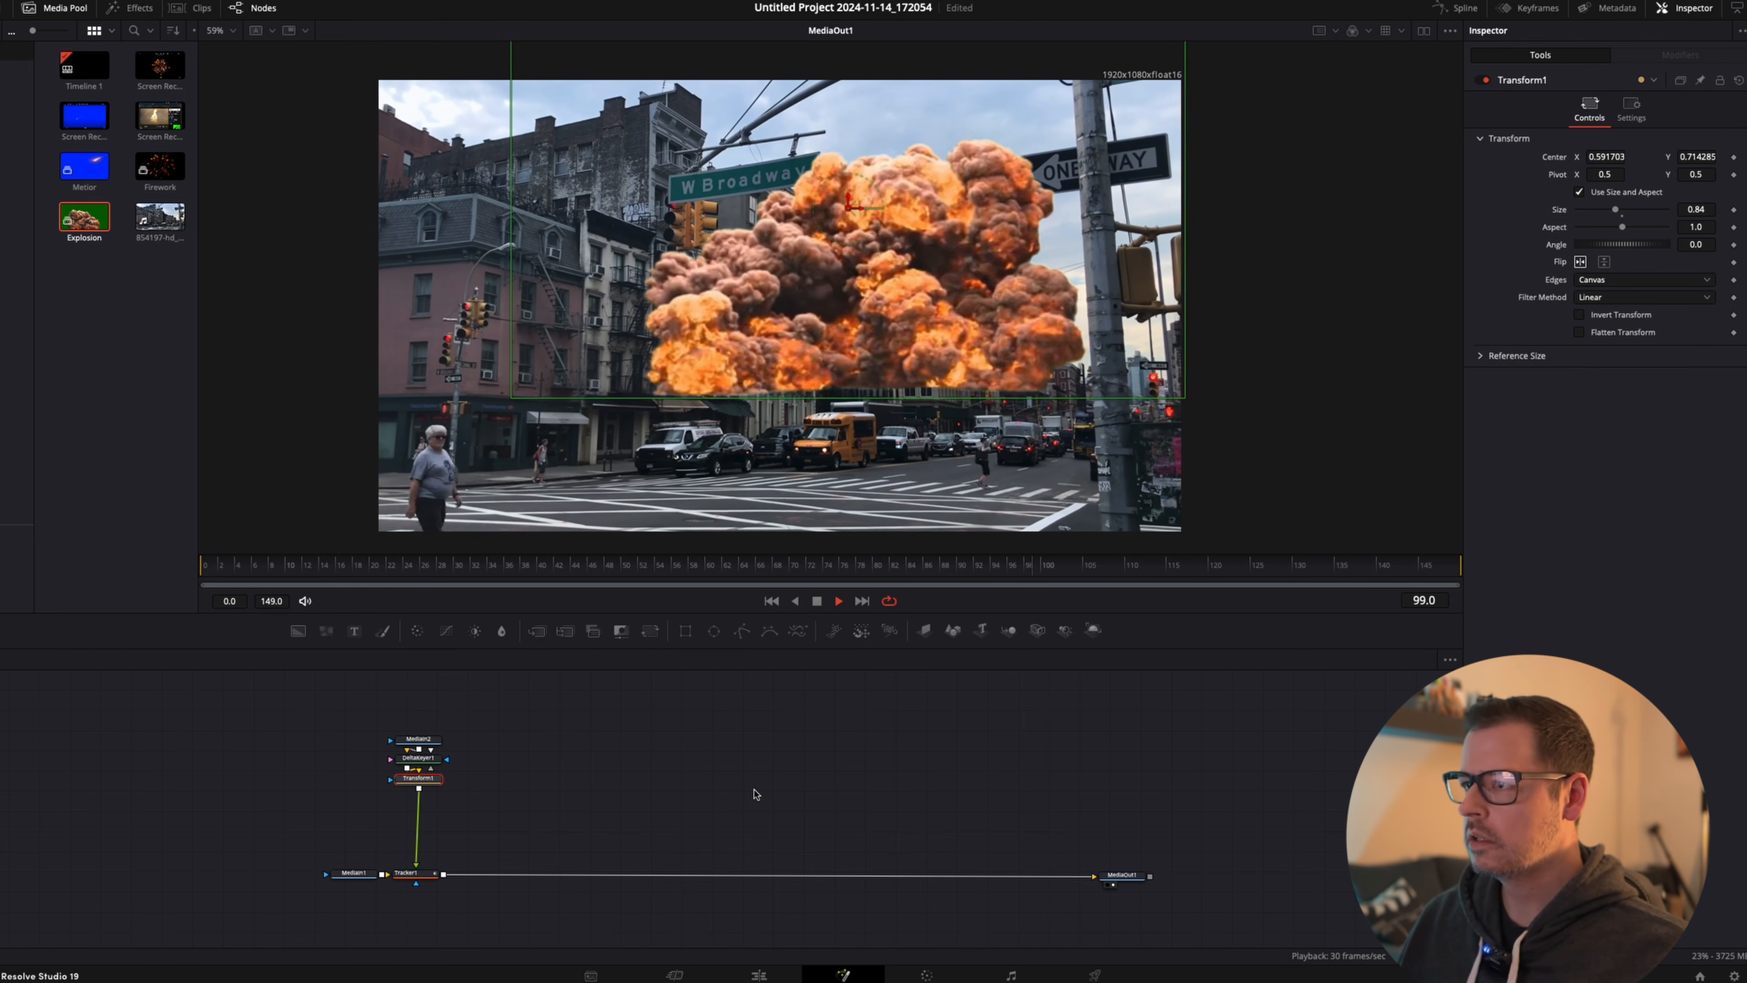
key(space)
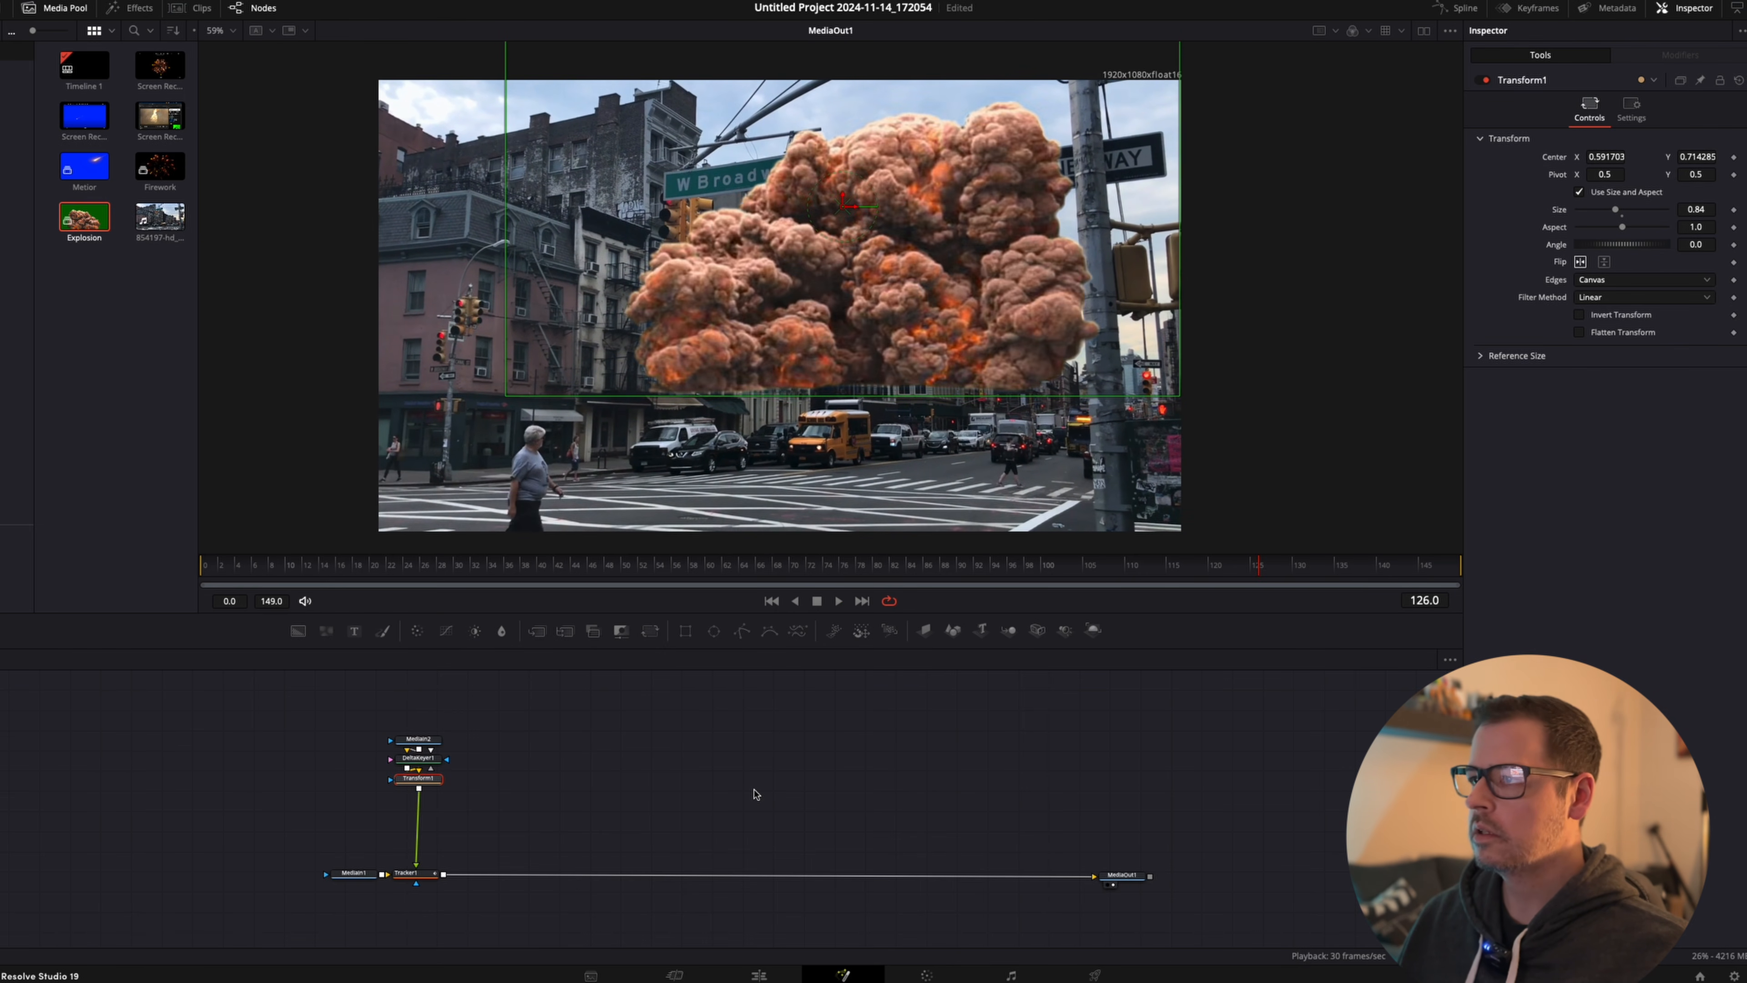
Duplicate the street footage node and connect the copy as foreground of a Merge placed between the tracker and the output.
click(354, 874)
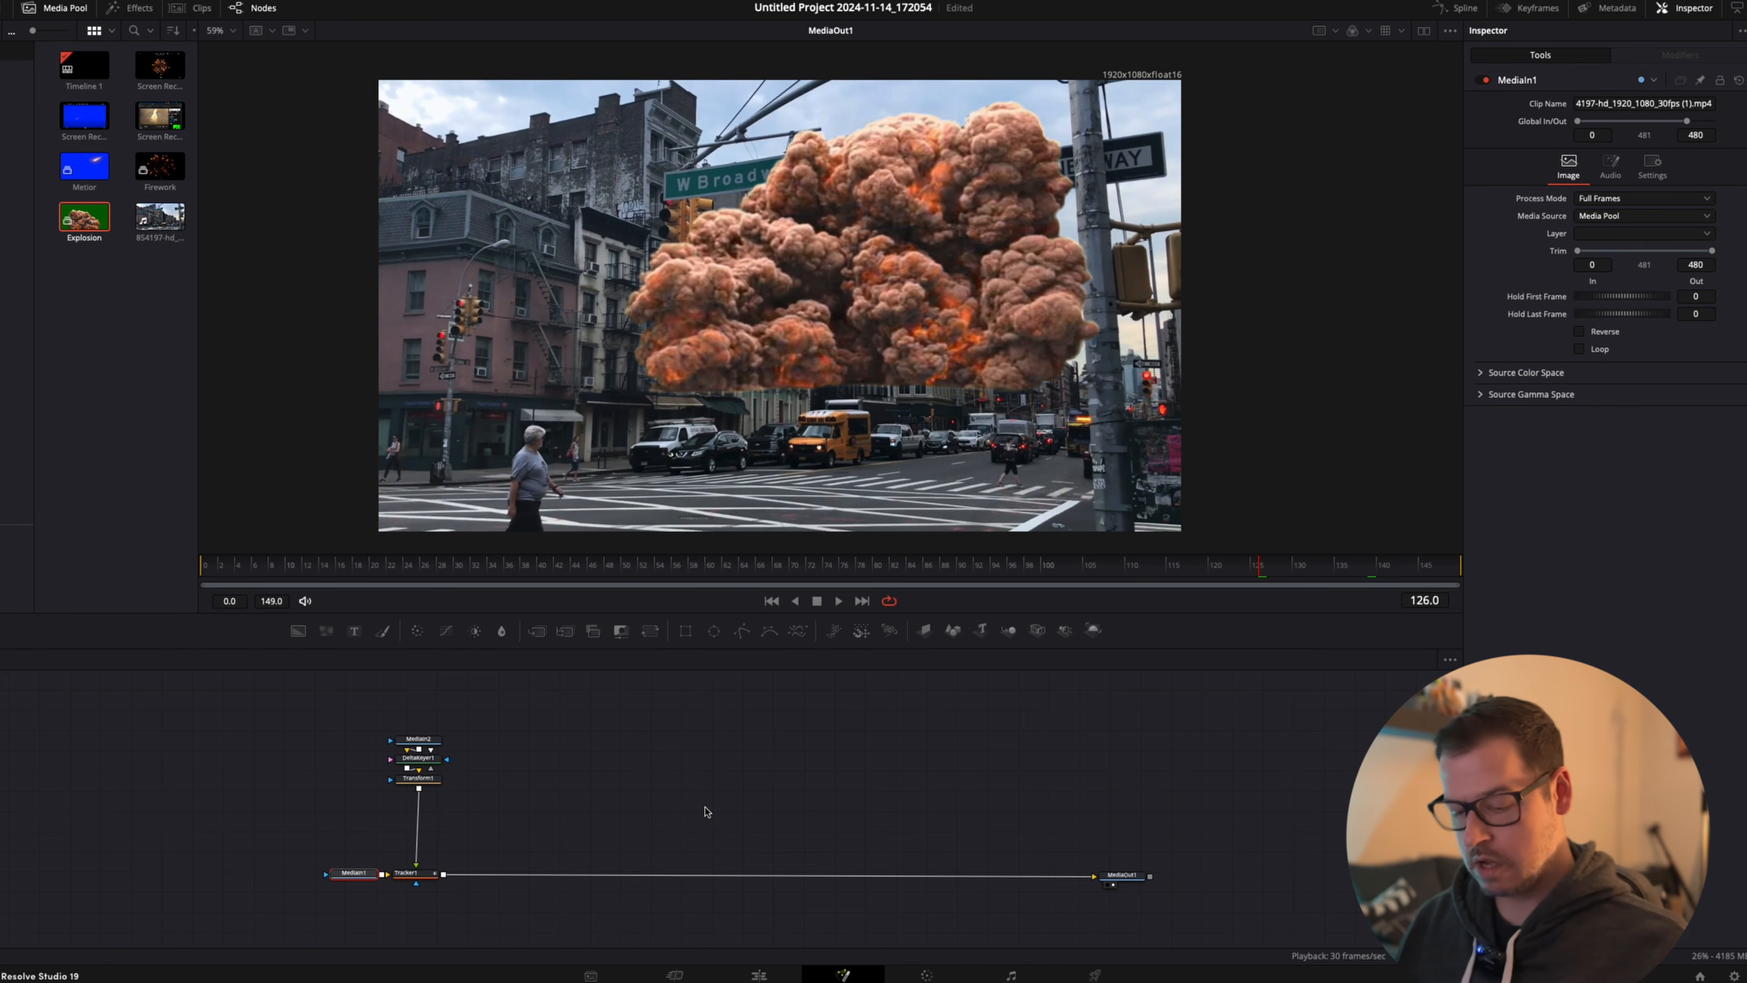
key(super+v)
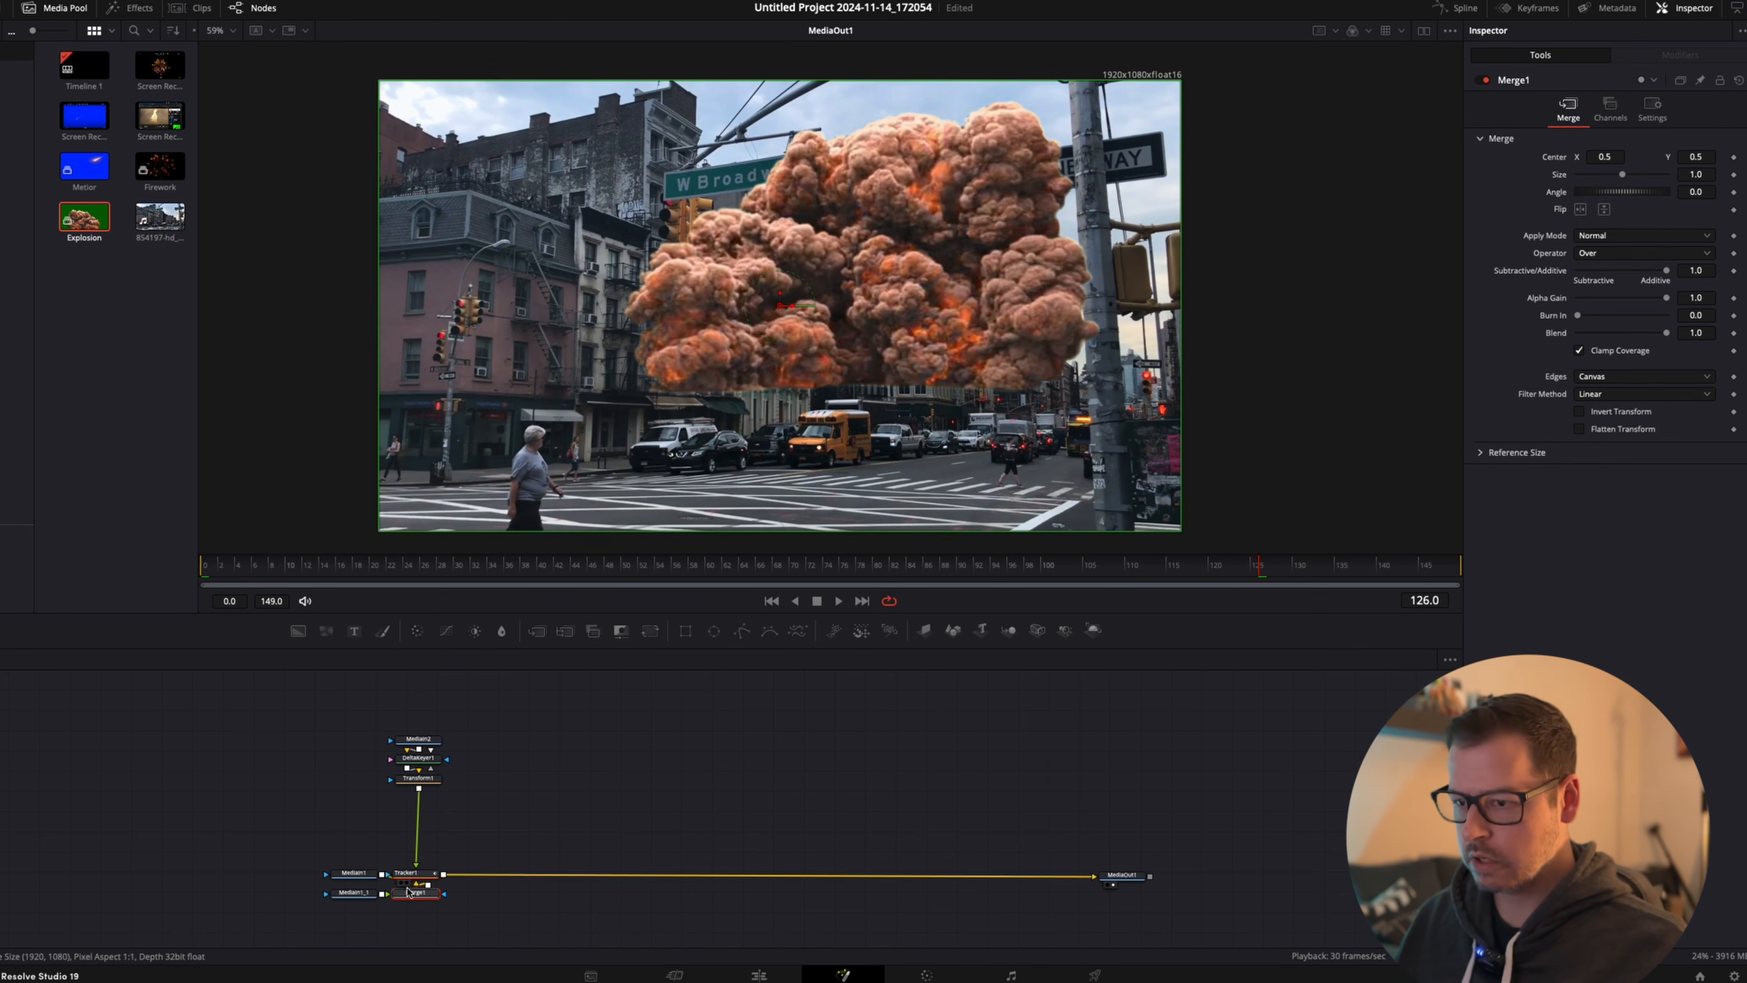
drag(421, 899, 817, 879)
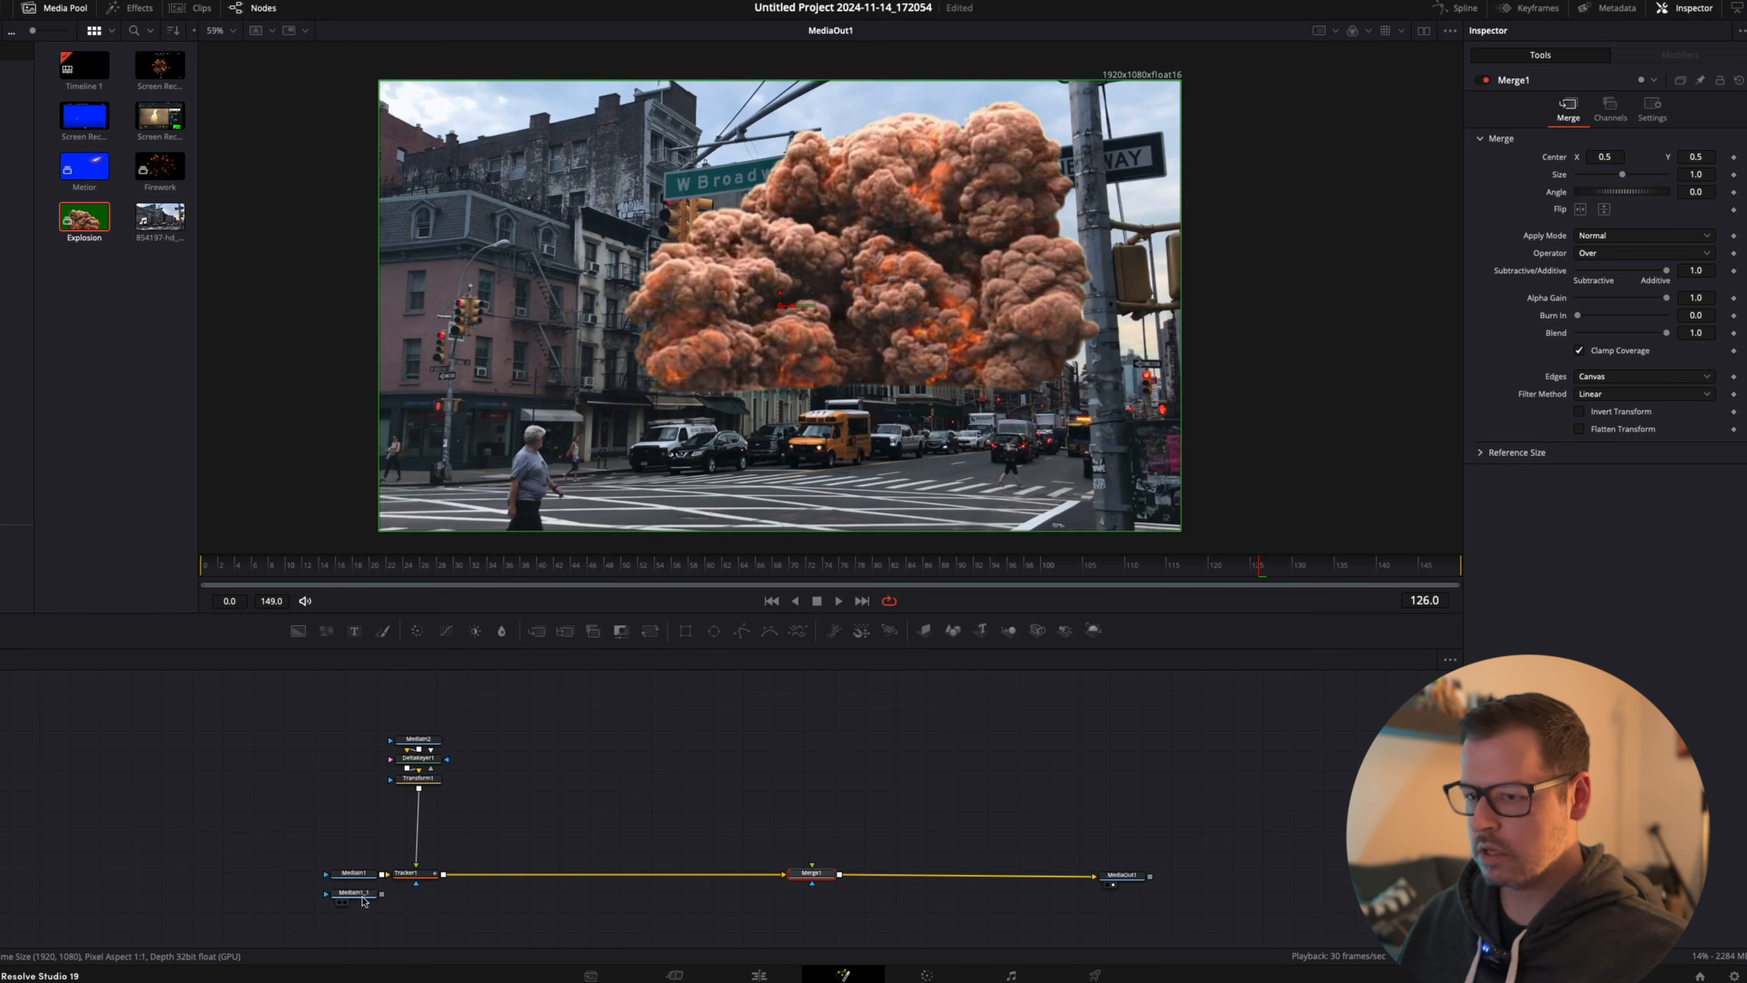
drag(363, 895, 813, 868)
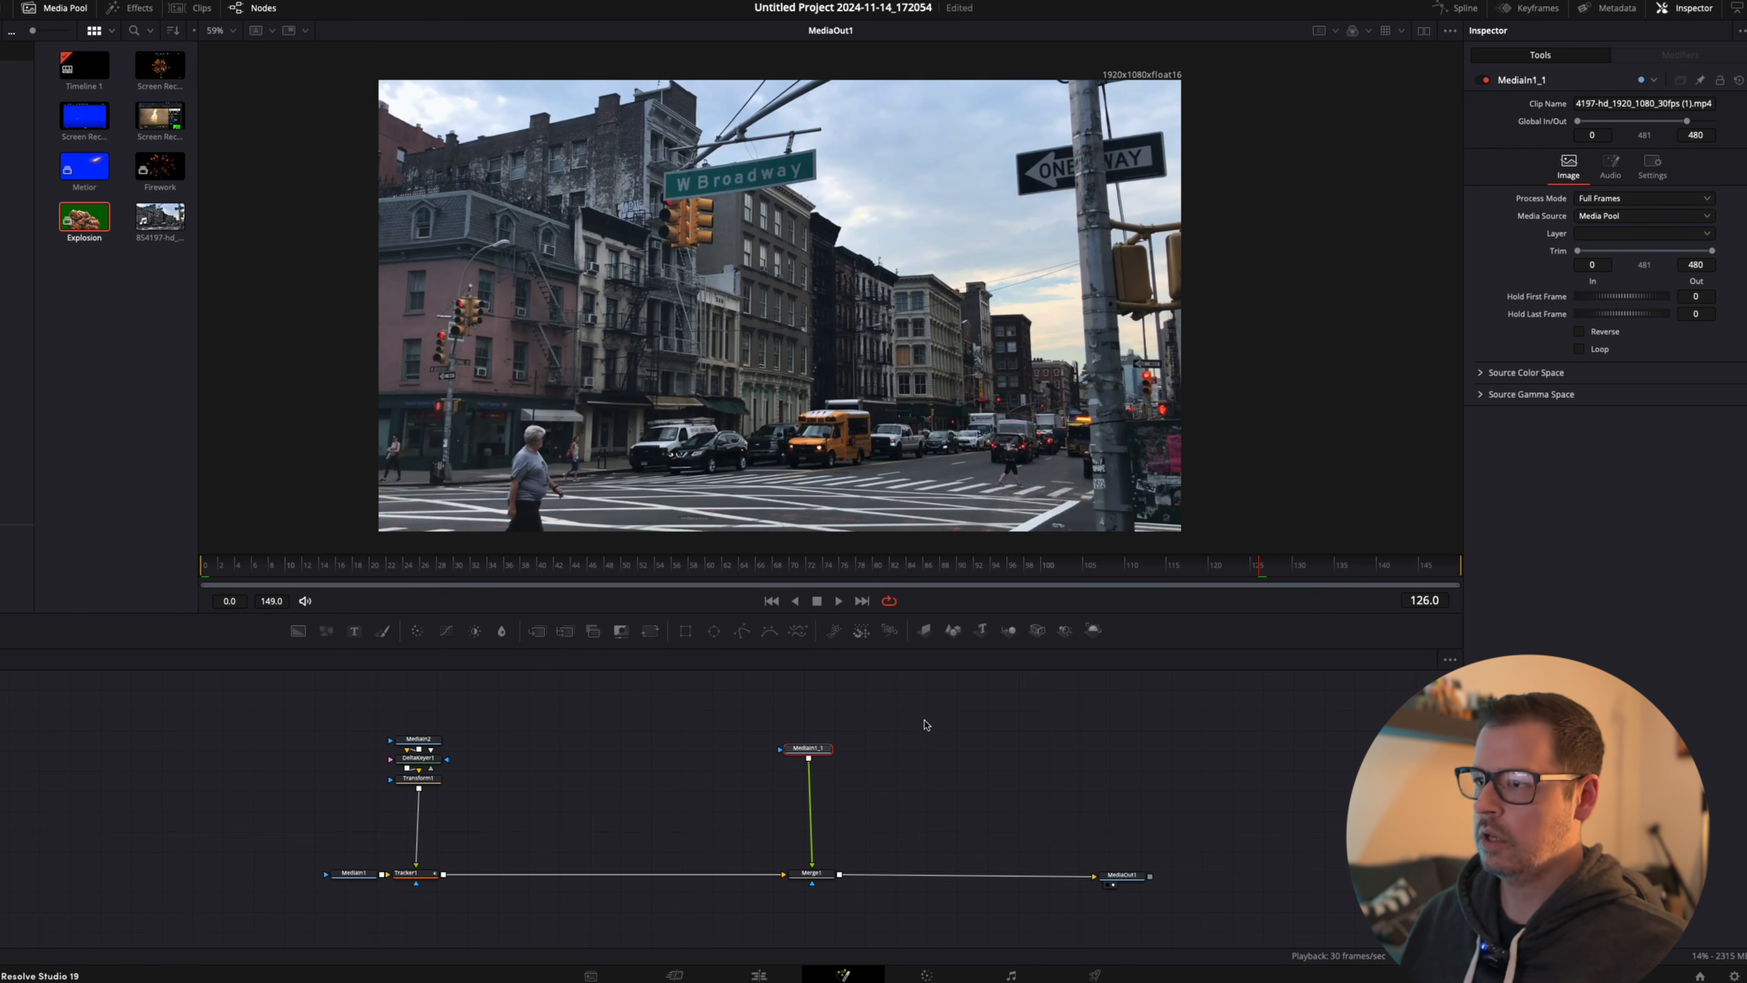
Add a Luma Keyer node after the duplicated street footage node.
drag(491, 568, 178, 589)
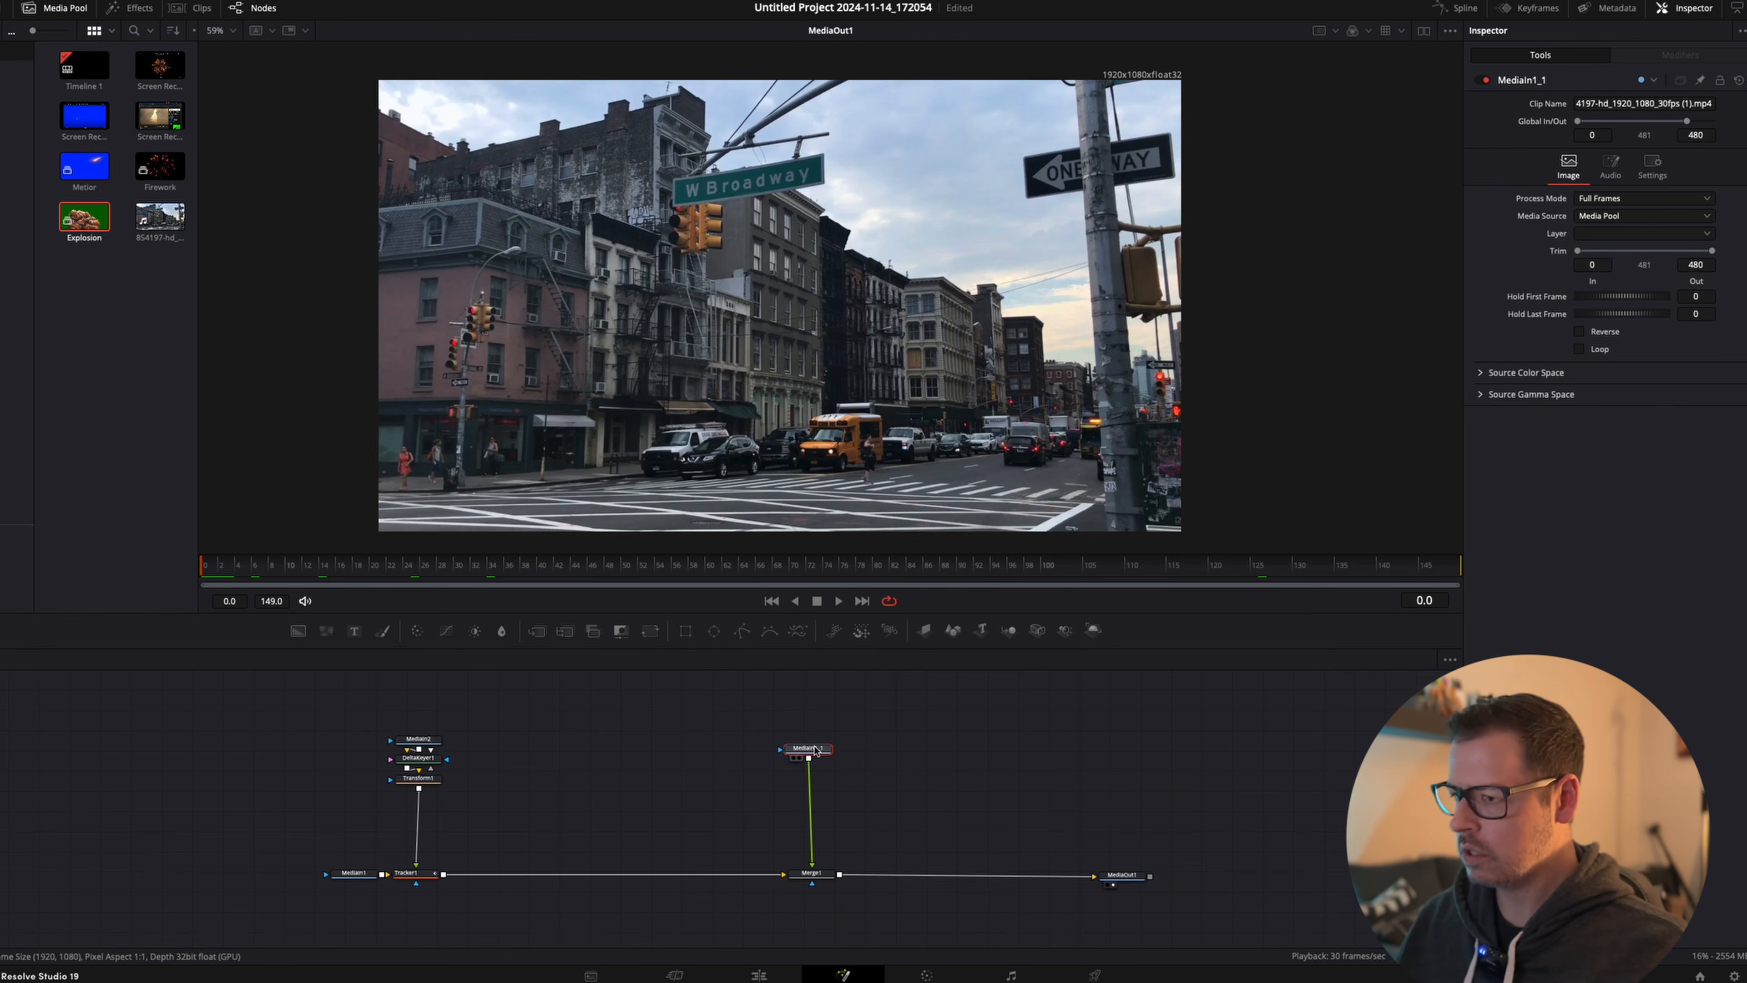
drag(815, 748, 815, 746)
key(shift+space)
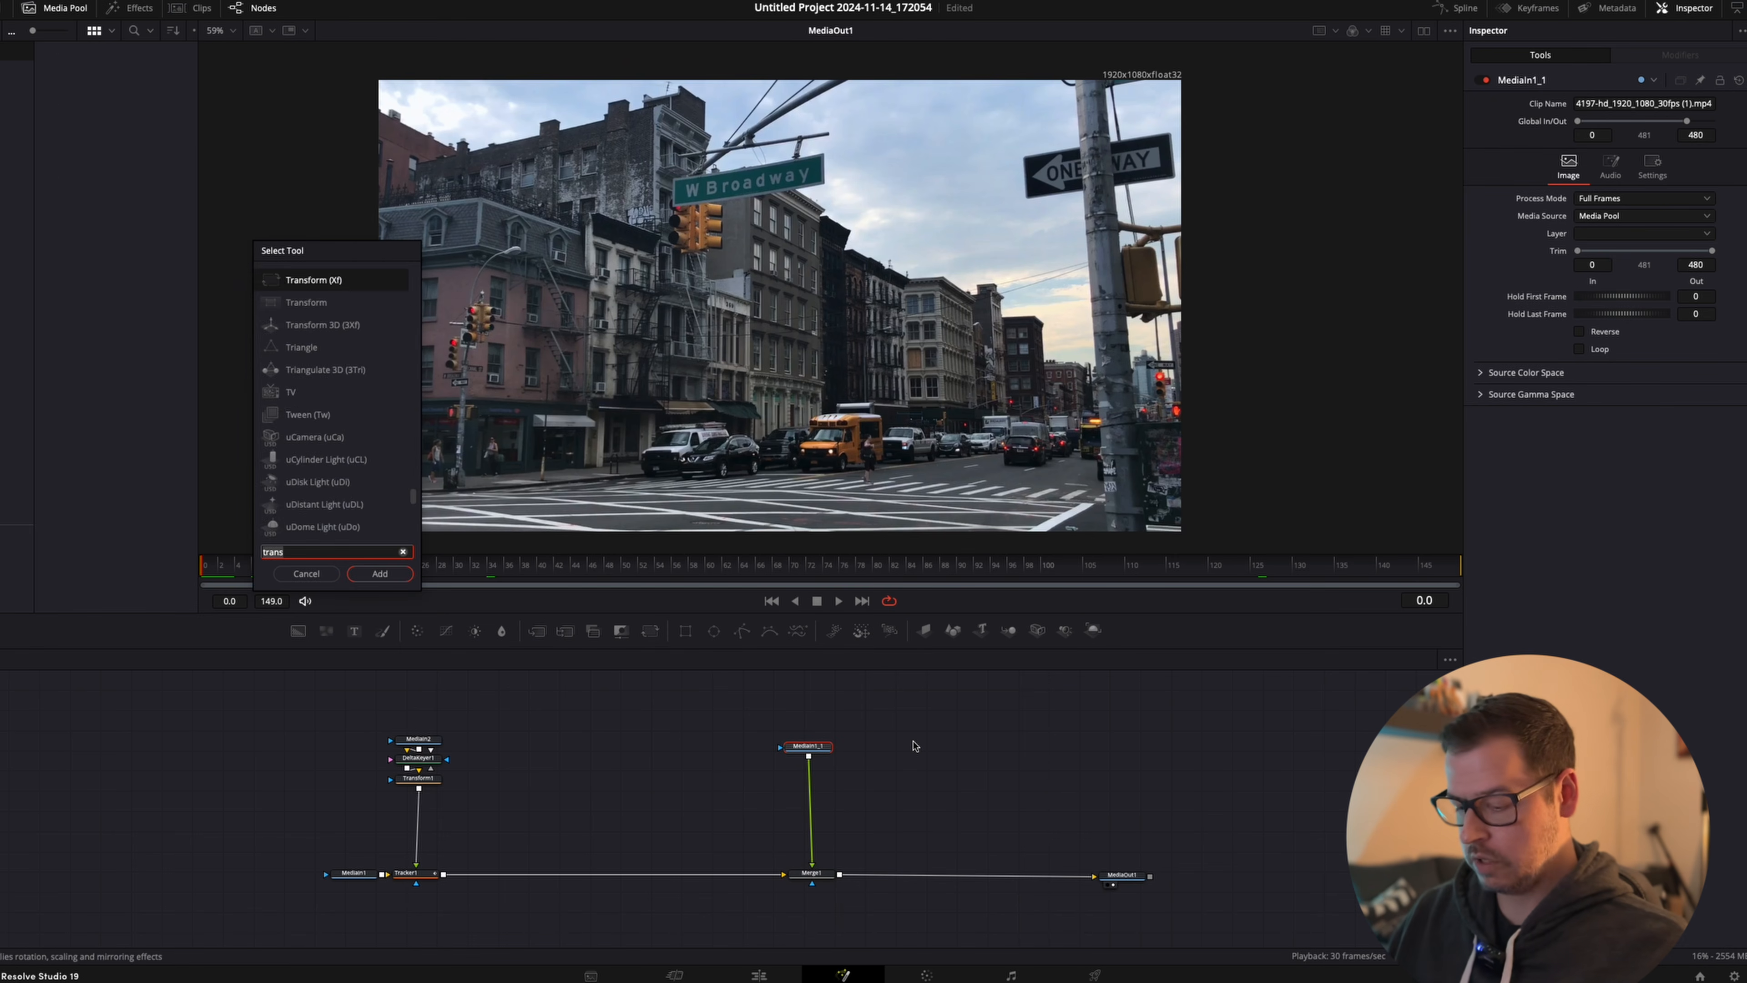
text(luma)
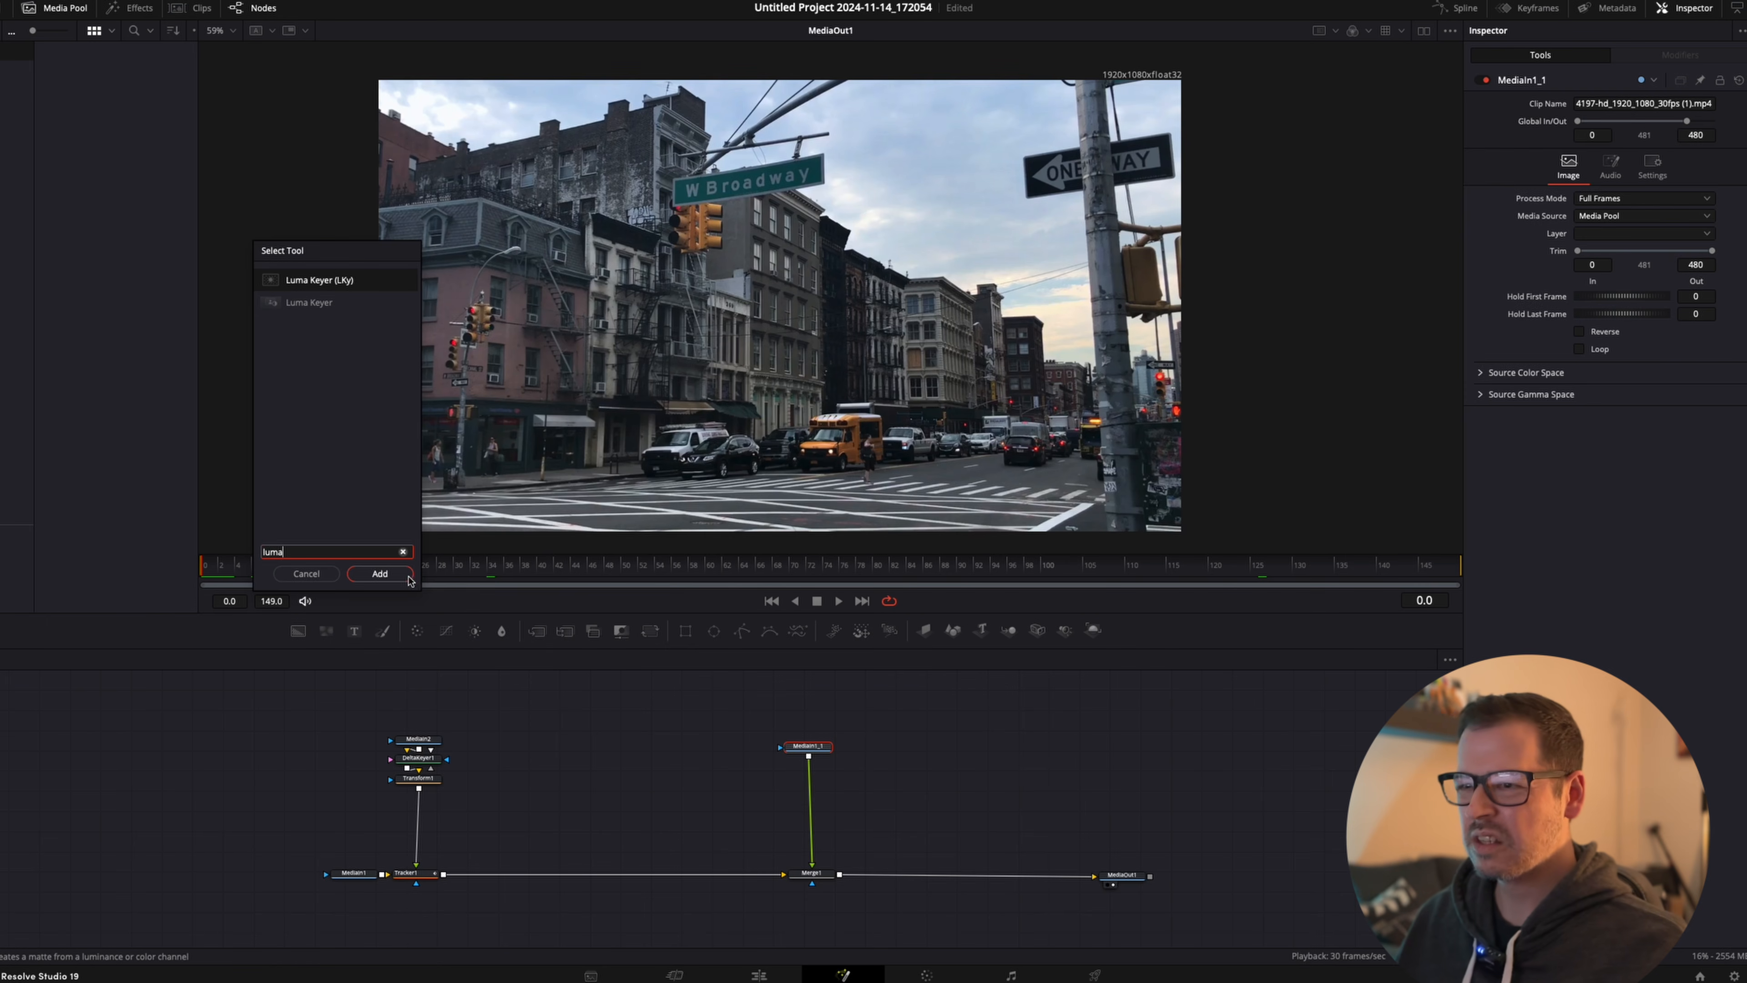
click(408, 578)
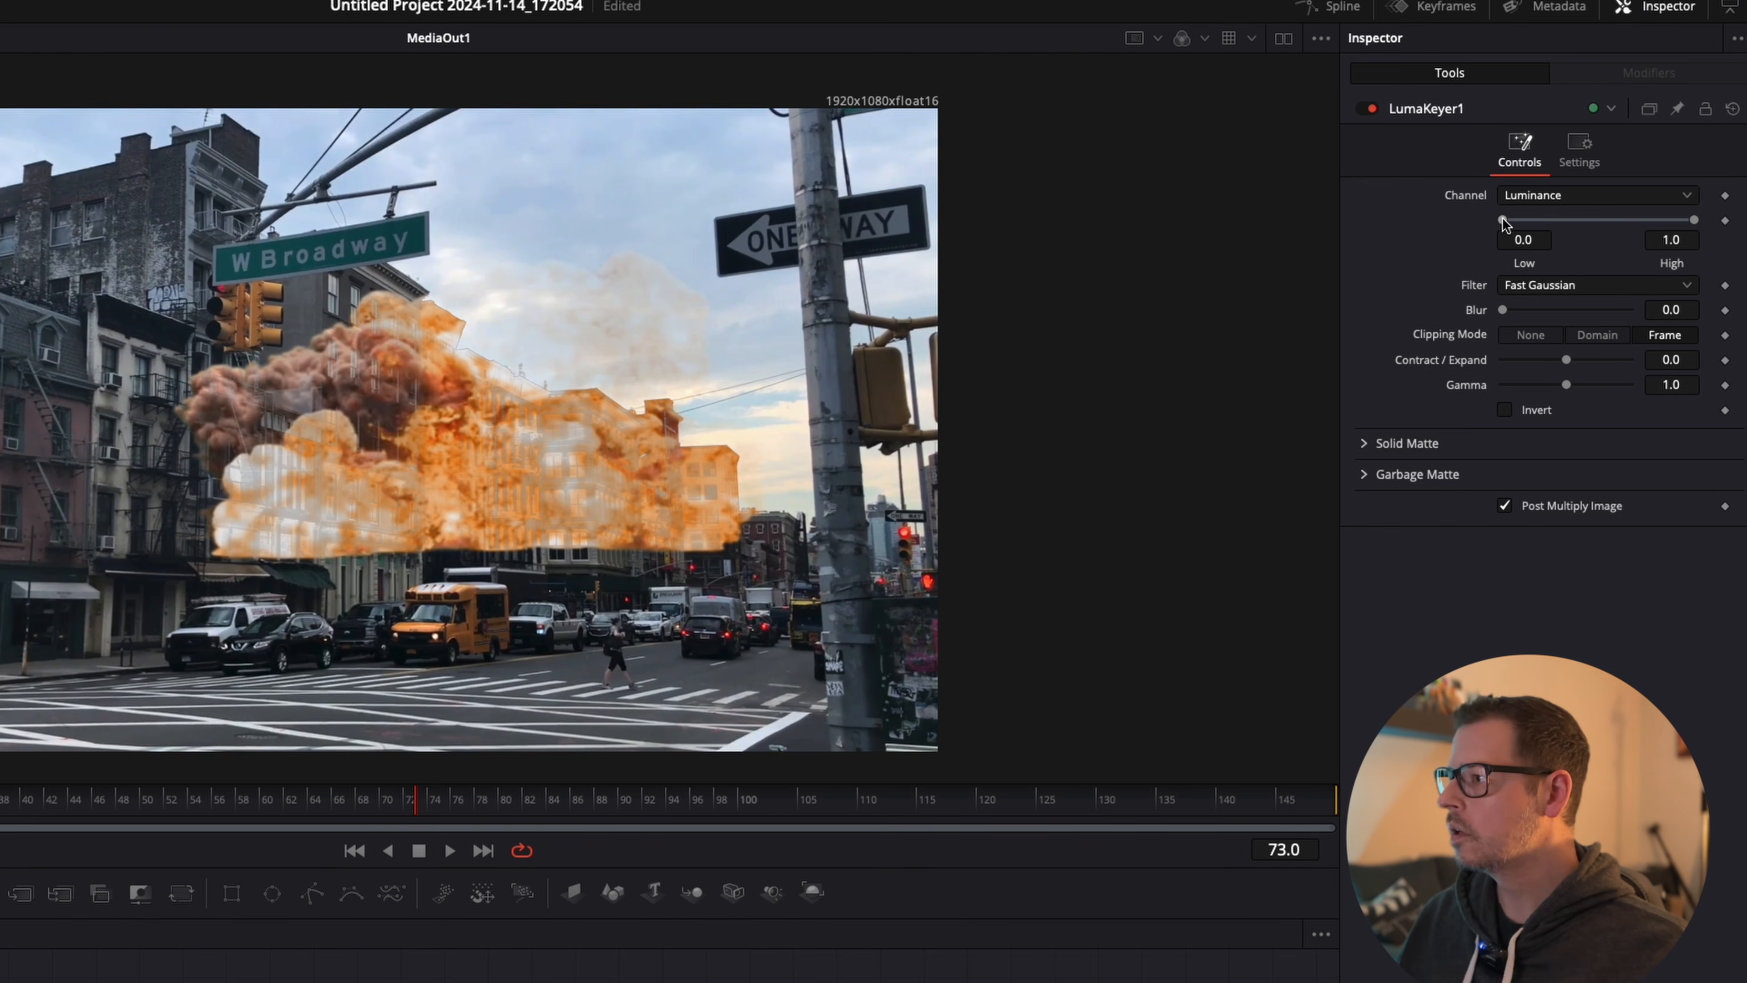
Invert the luma key and set its luminance range to low 0.667 and high 0.778, checking frames where the explosion is visible.
drag(1503, 220, 1552, 220)
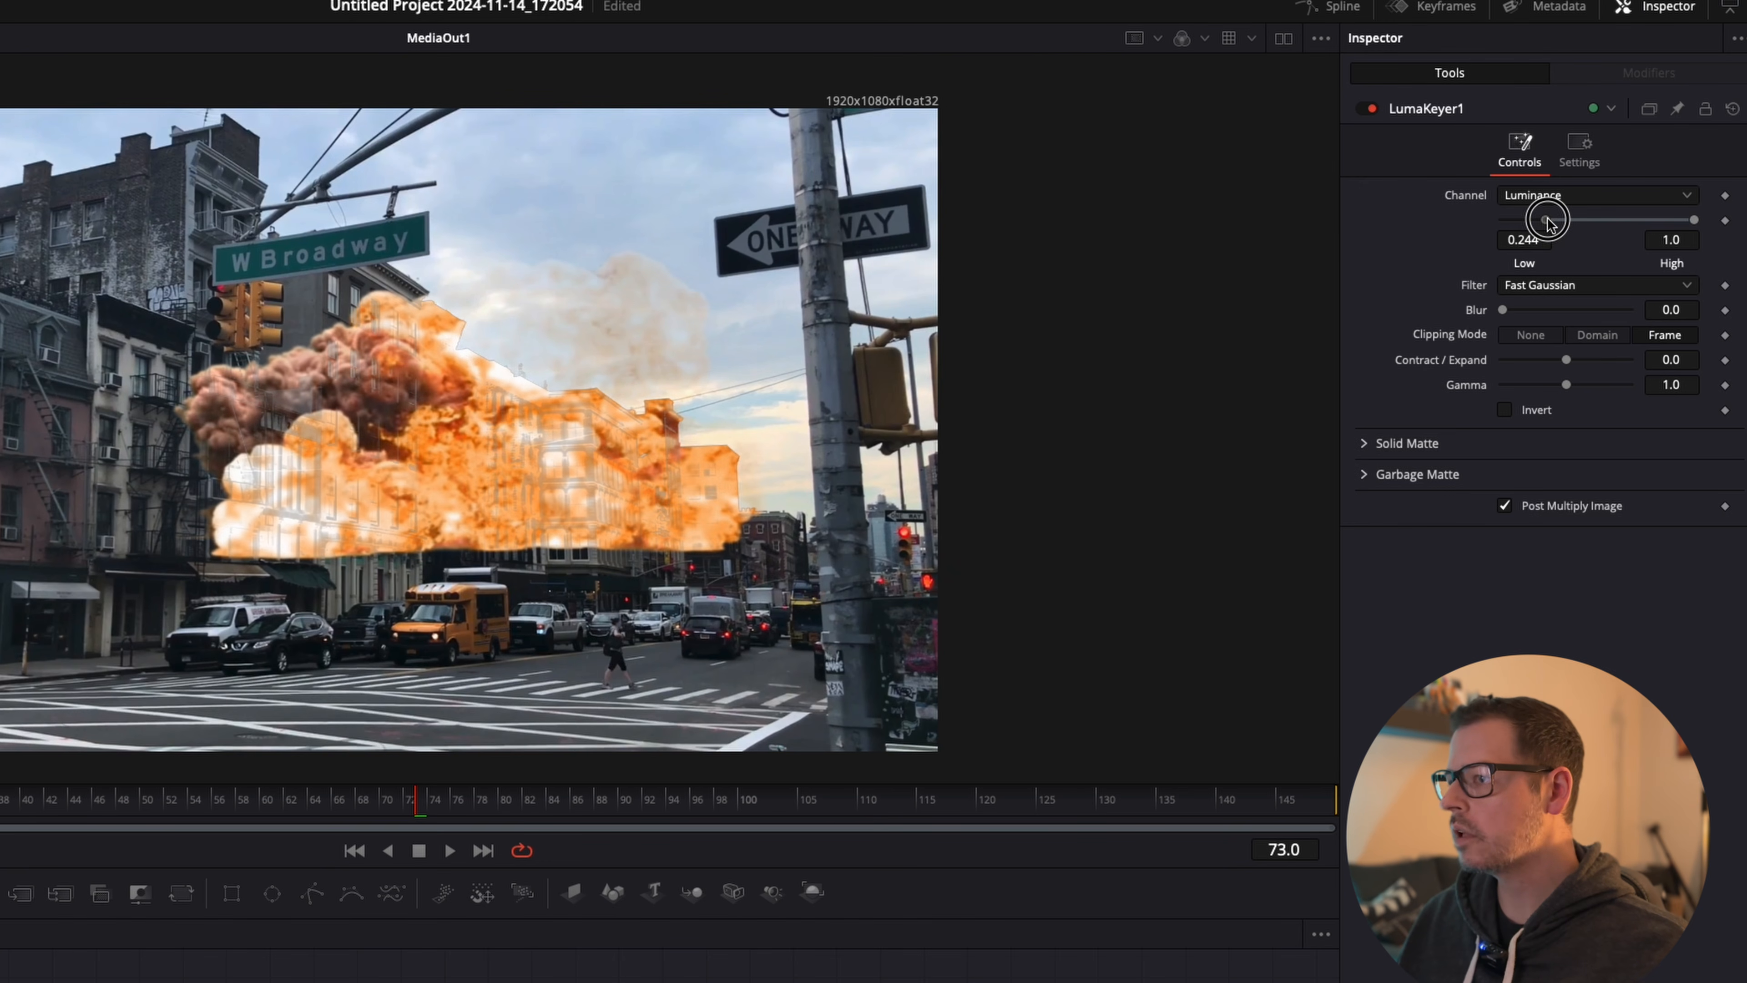
click(1505, 411)
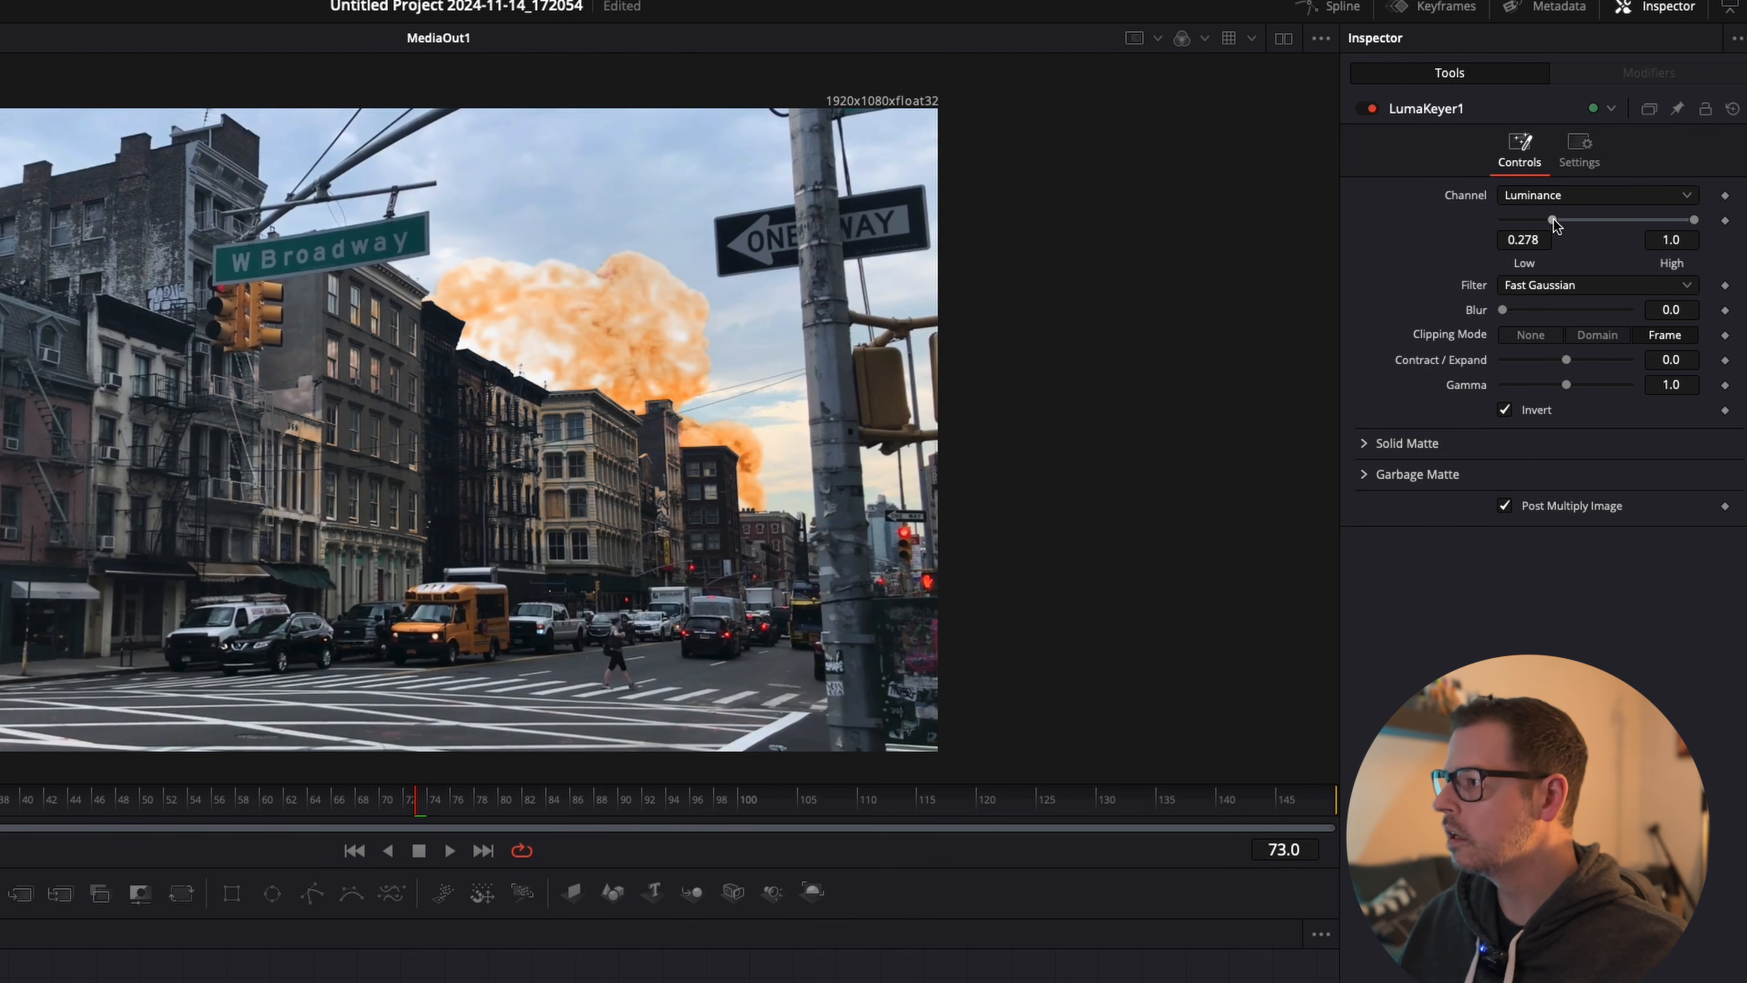
drag(1554, 221, 1625, 221)
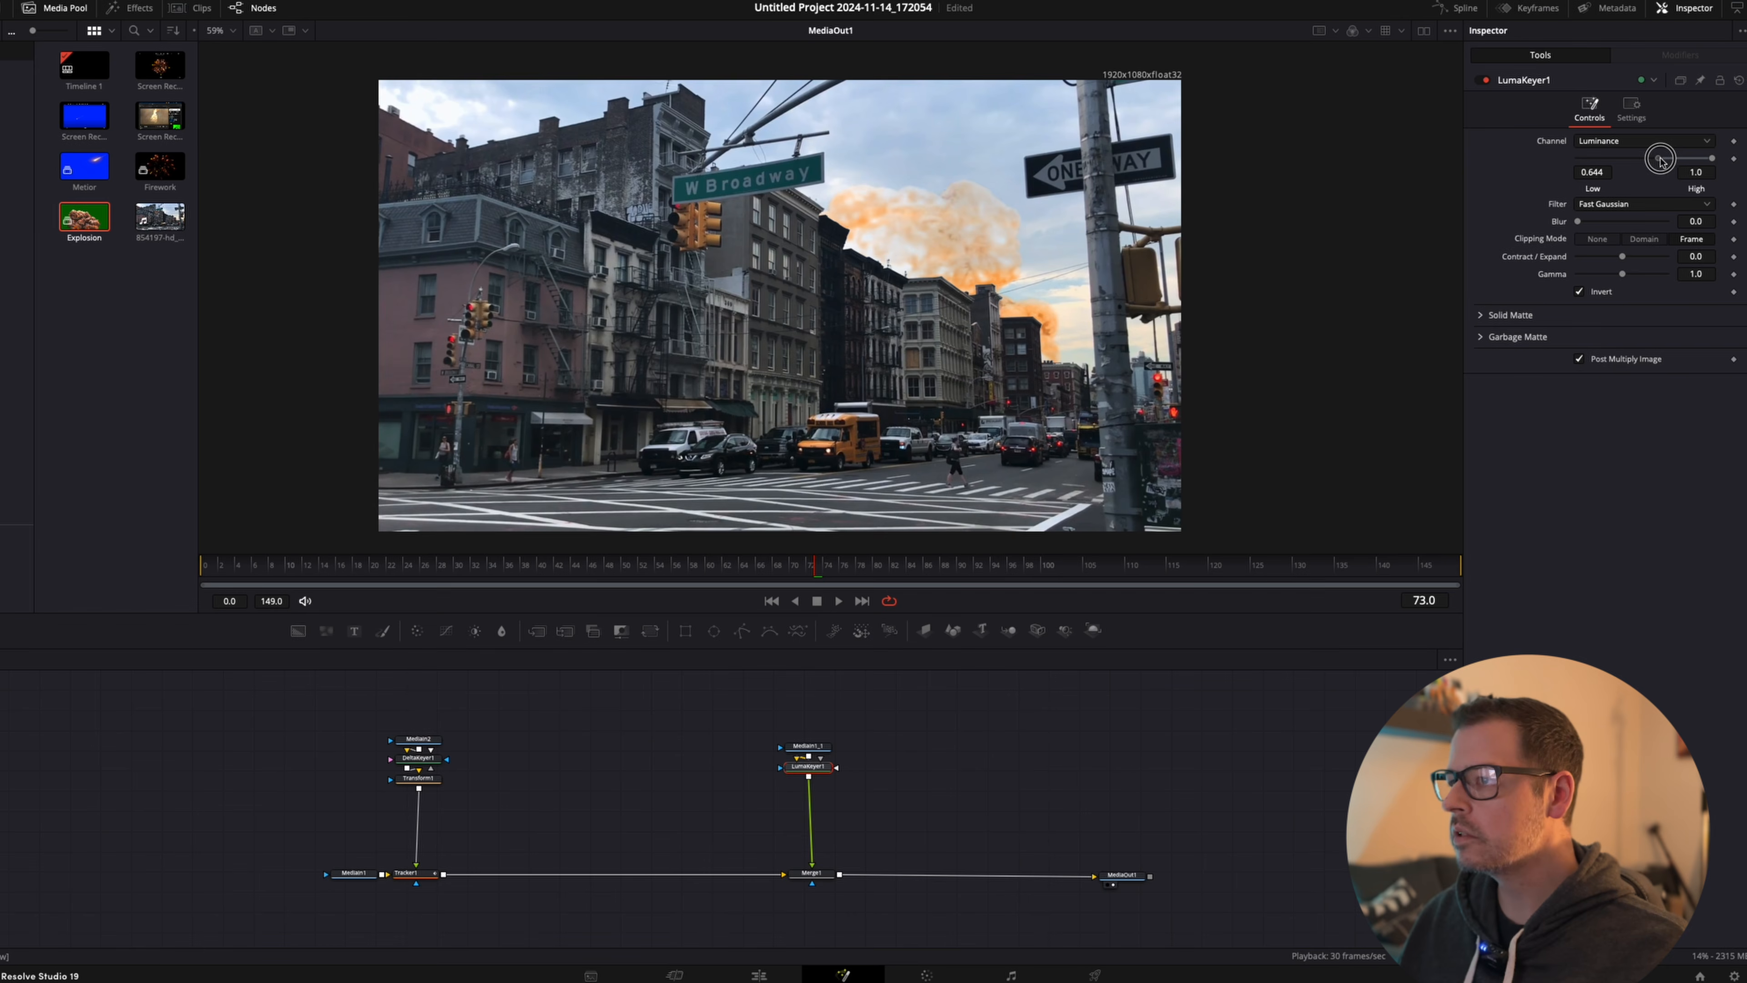
mouse_move(1661, 160)
mouse_down()
mouse_move(1707, 160)
mouse_move(1691, 160)
mouse_up()
key(space)
key(space)
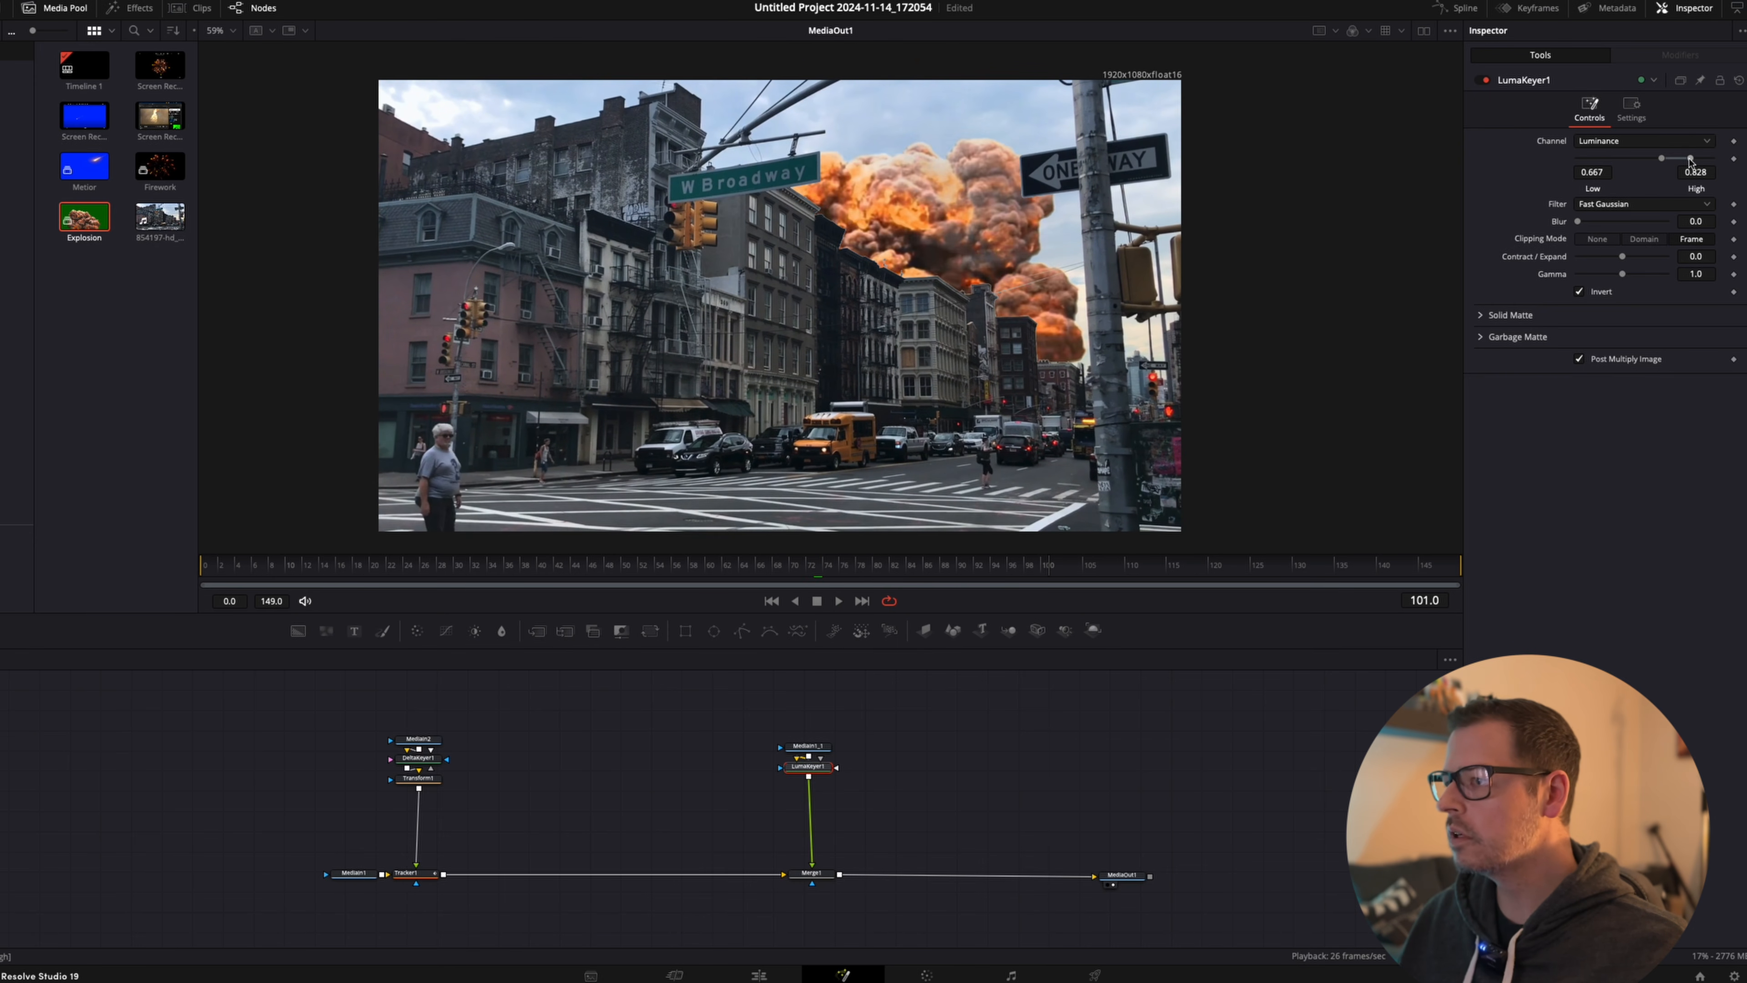
drag(1690, 162, 1673, 162)
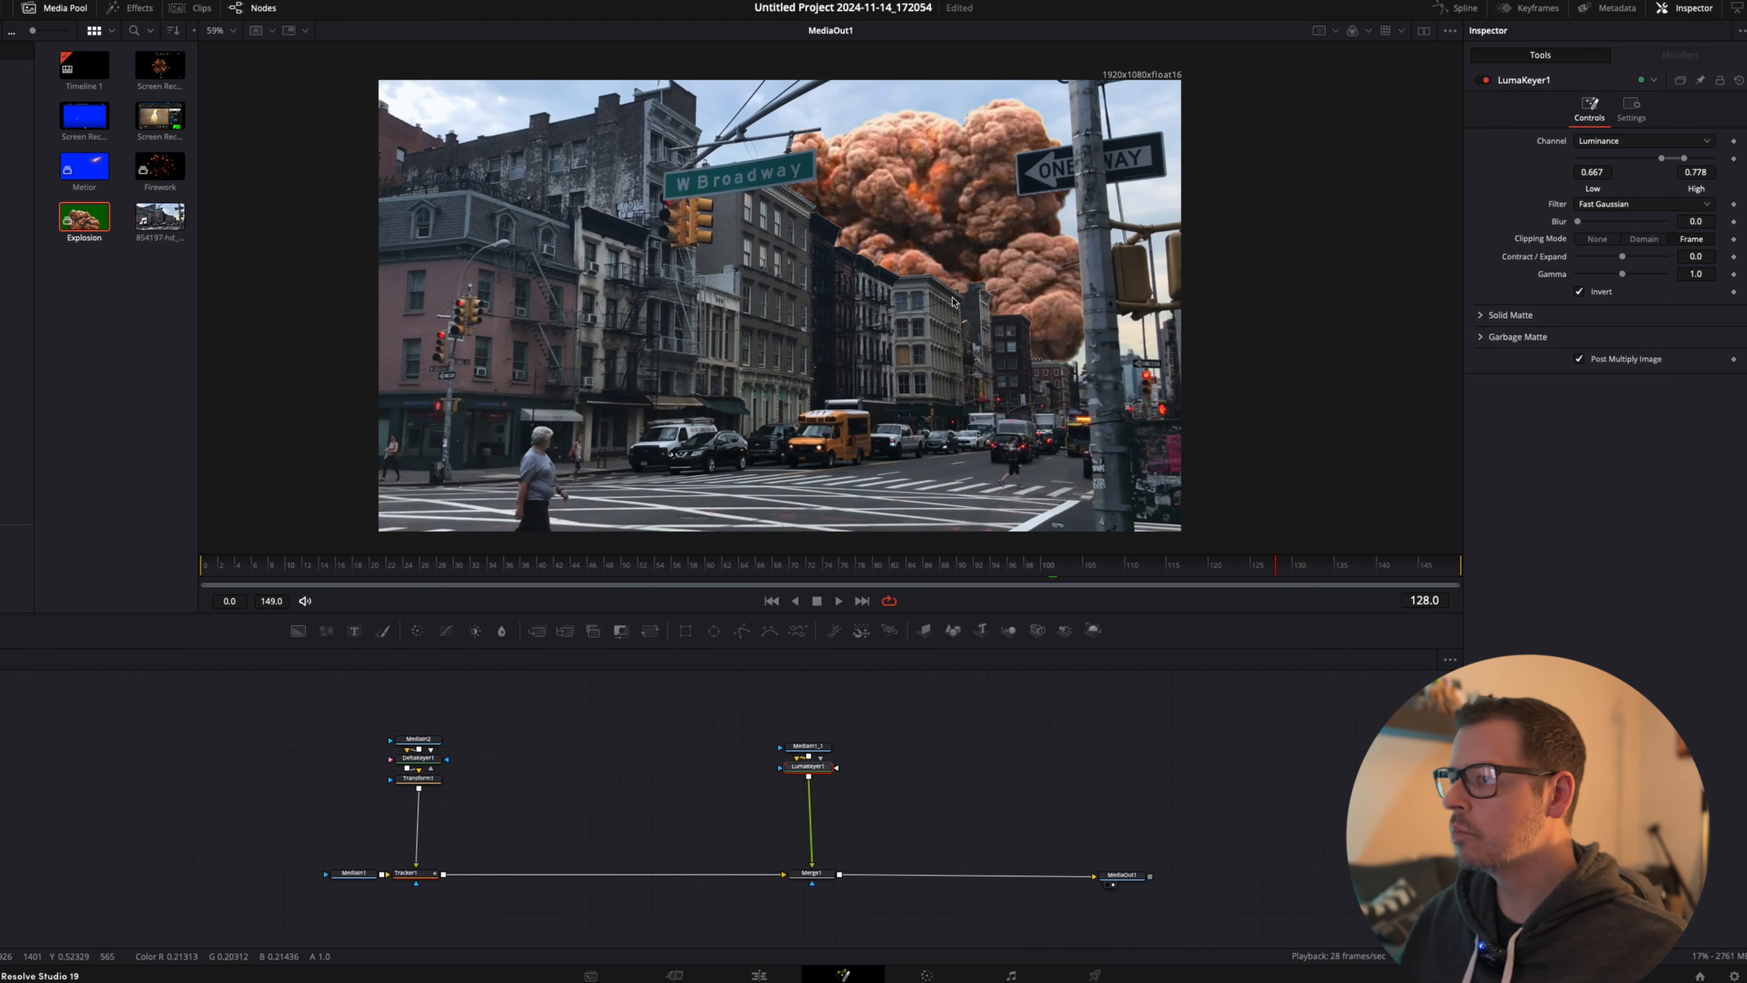
Clean up the rooftop edges of the luma key with blur 0.47 and contract/expand 0.24, and check the result in playback.
scroll(954, 301, up, 8)
scroll(925, 279, up, 1)
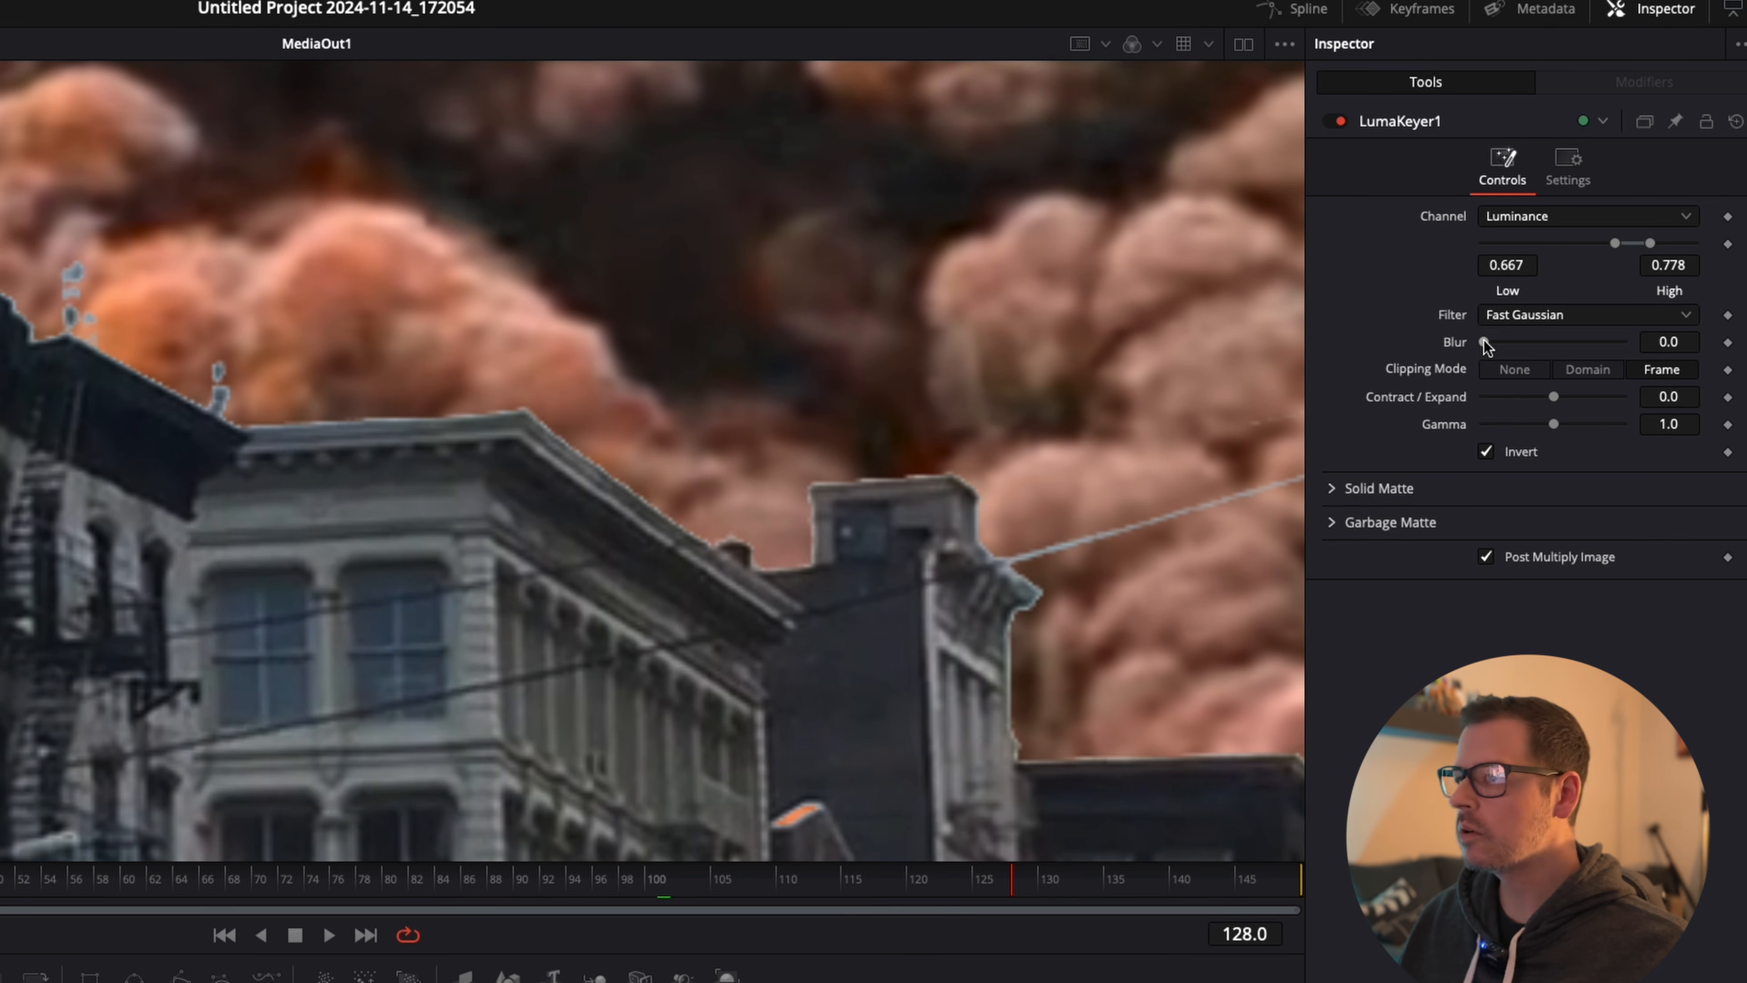
drag(1579, 223, 1582, 223)
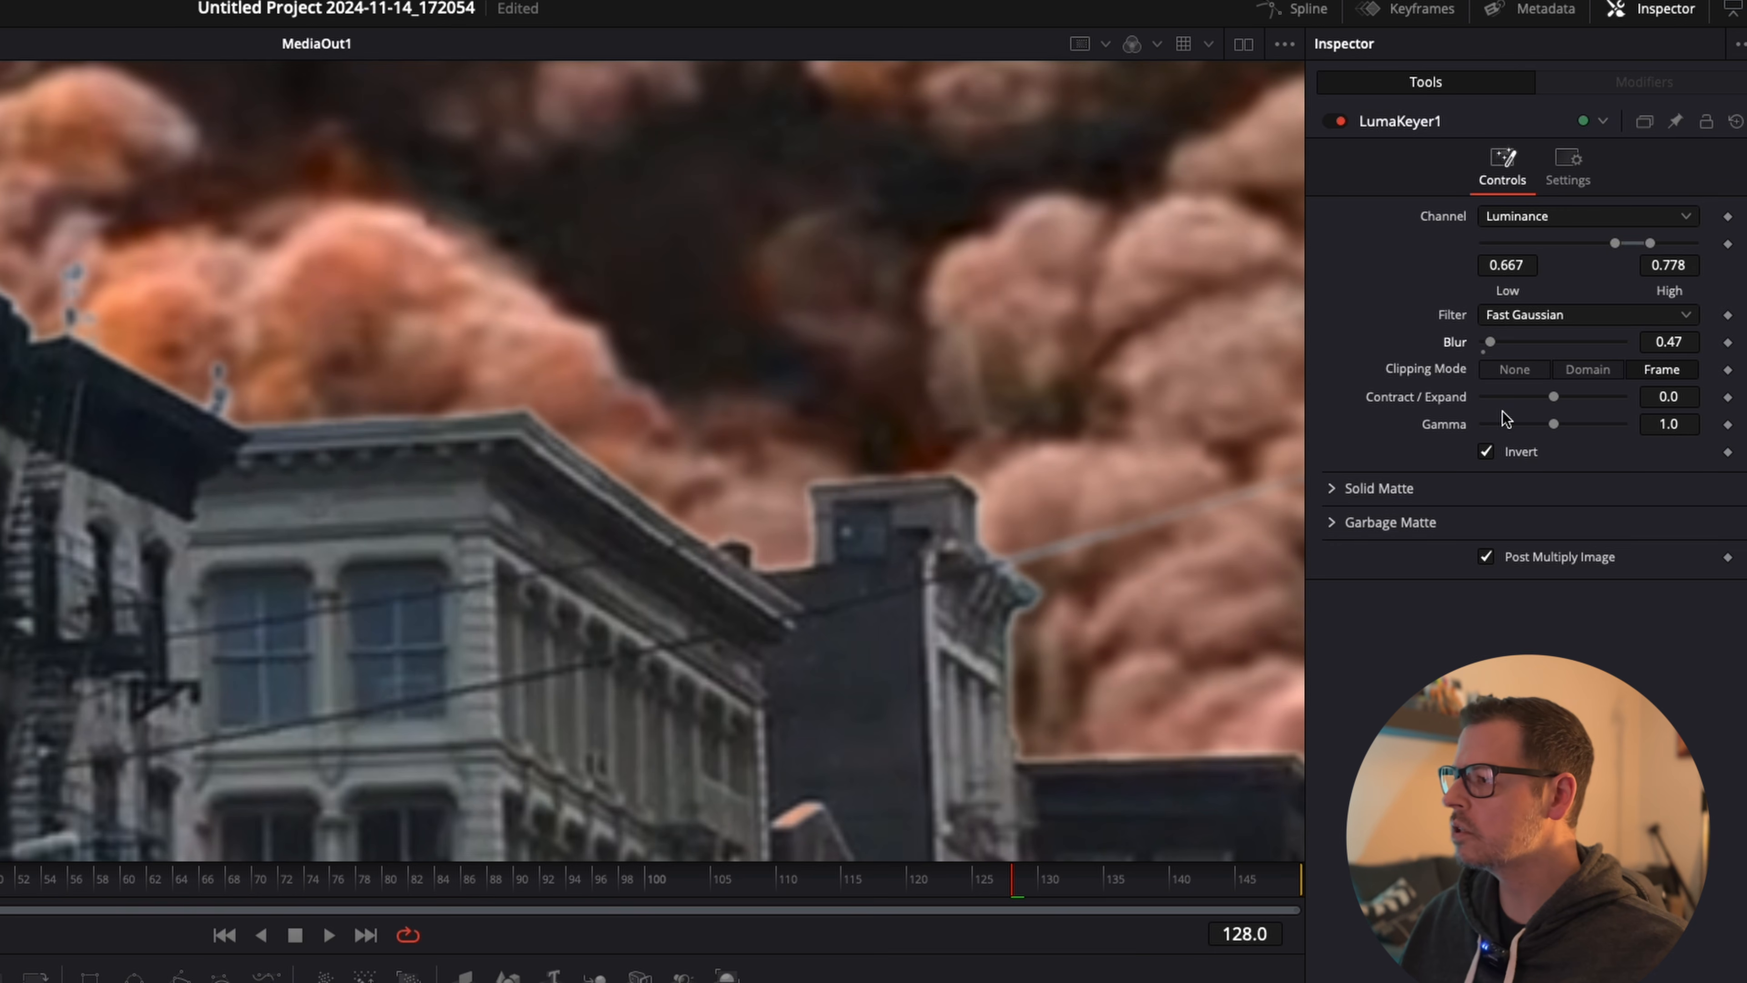
drag(1556, 403, 1577, 403)
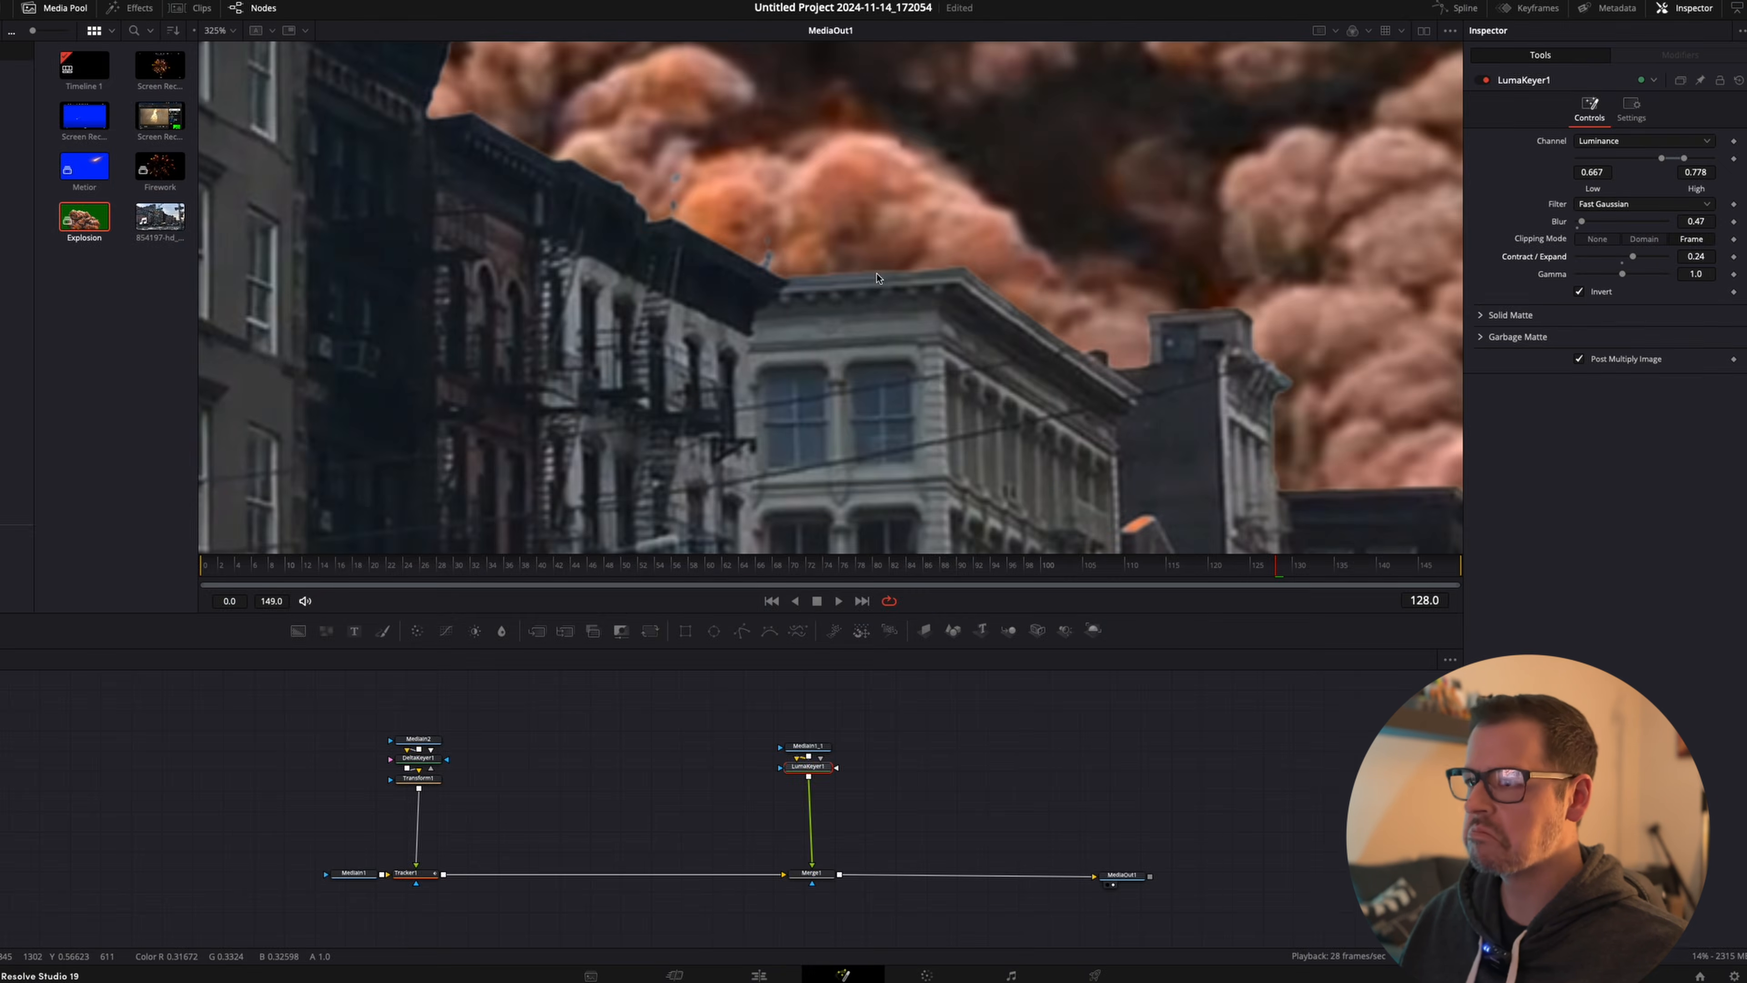
scroll(876, 278, down, 8)
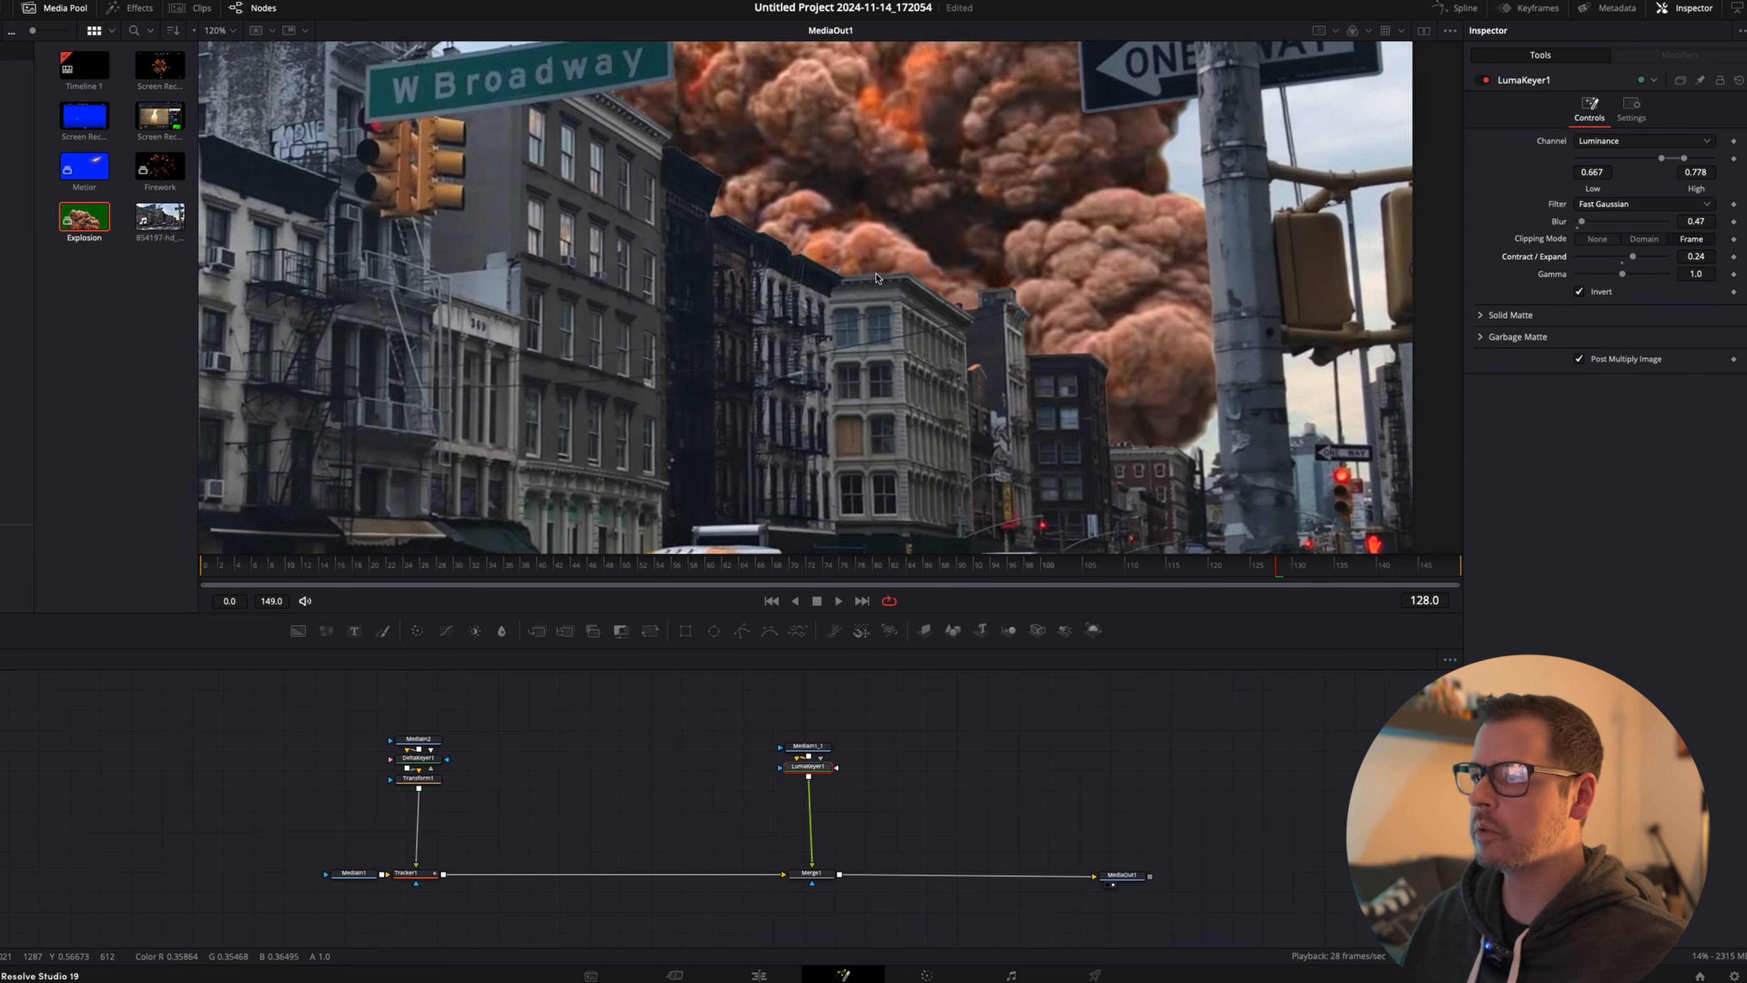
key(space)
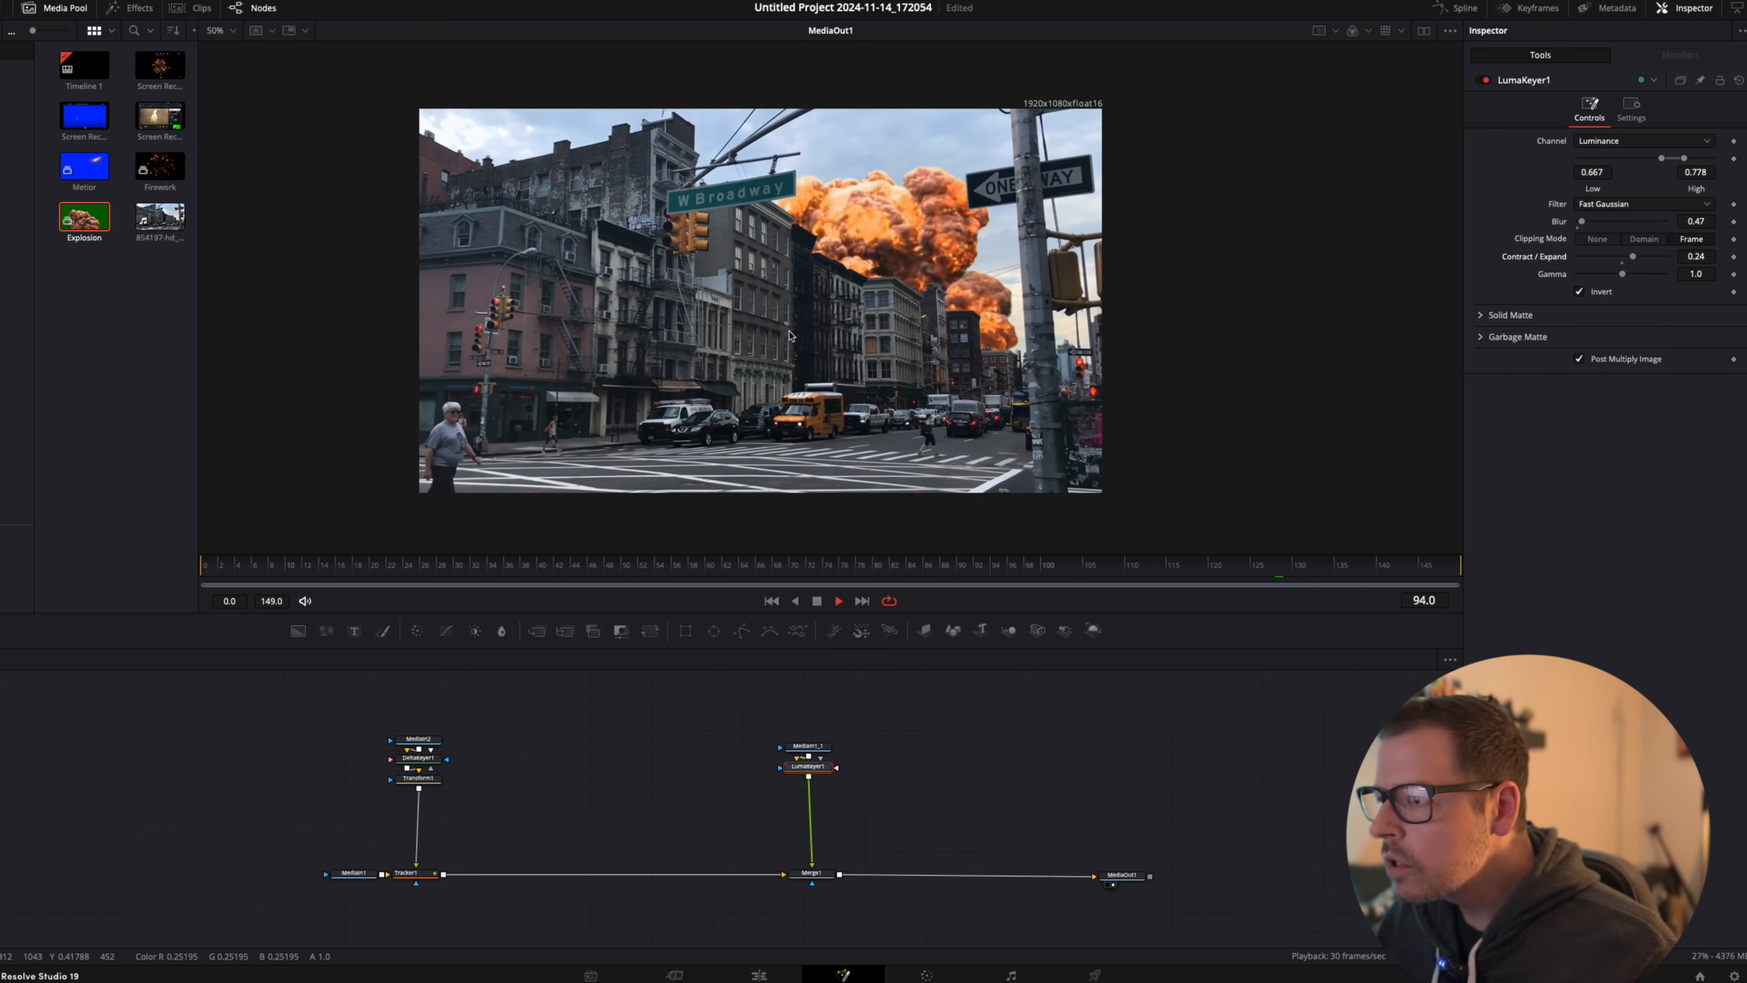
key(space)
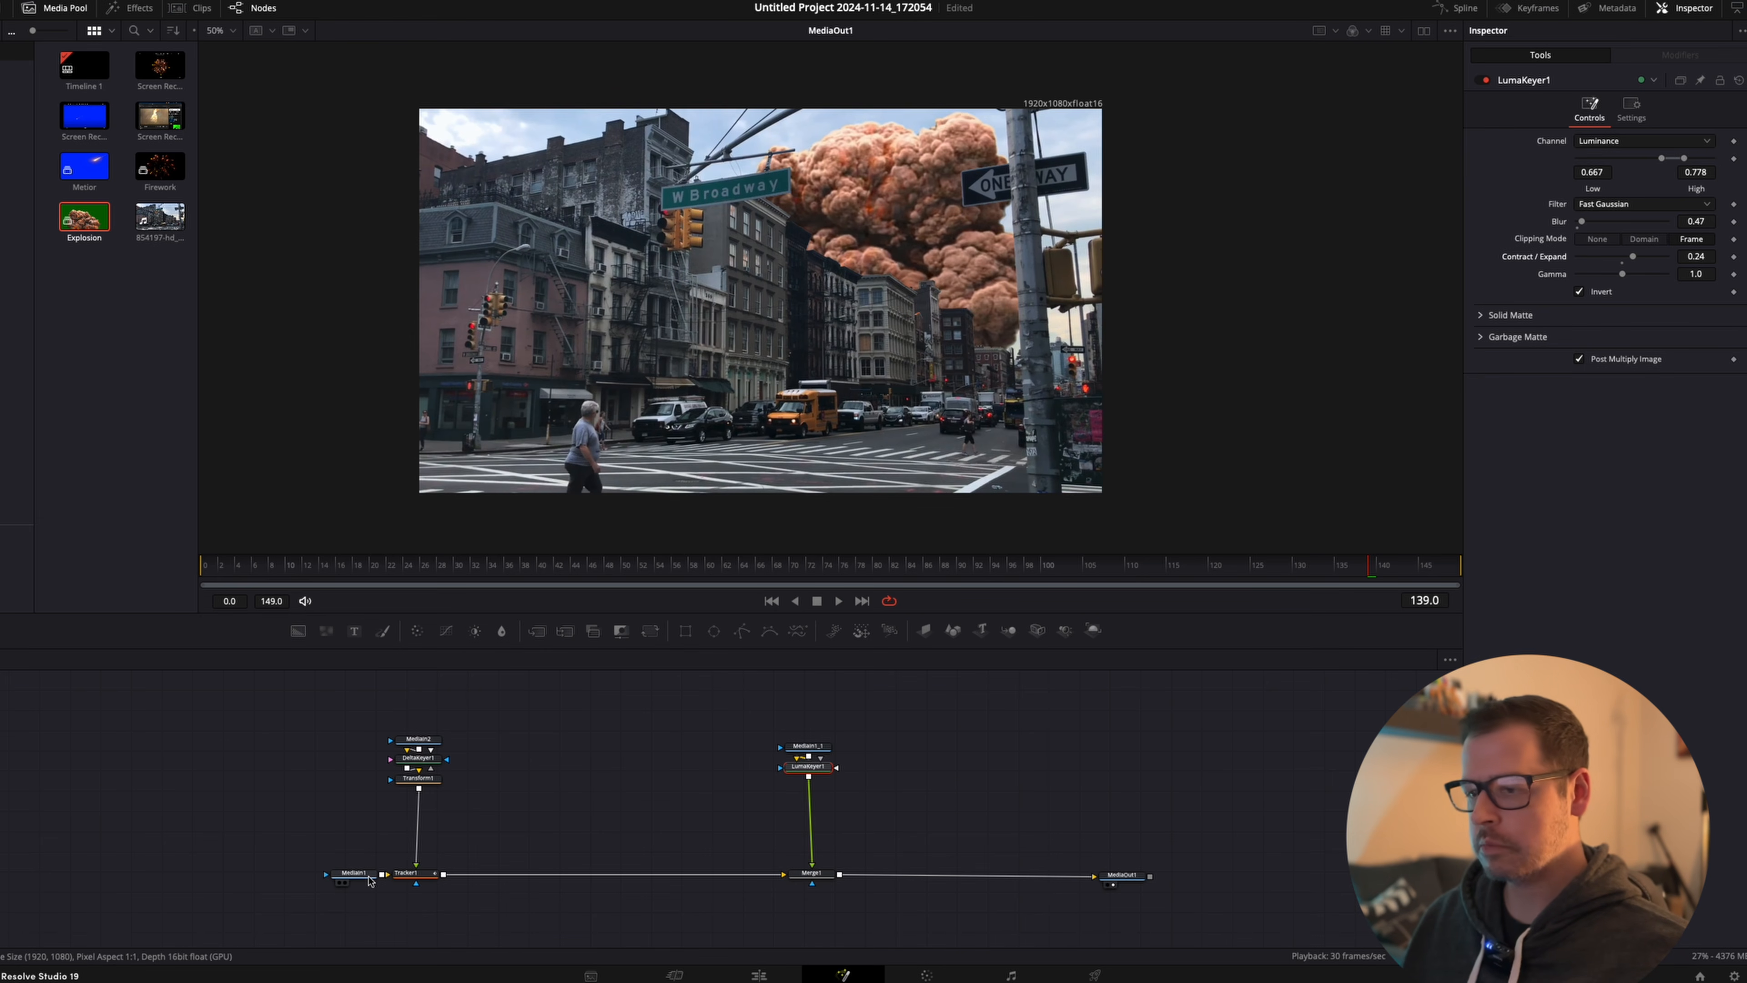
Move the original street footage node away from the tracker and insert a Color Corrector between them.
drag(358, 876, 252, 874)
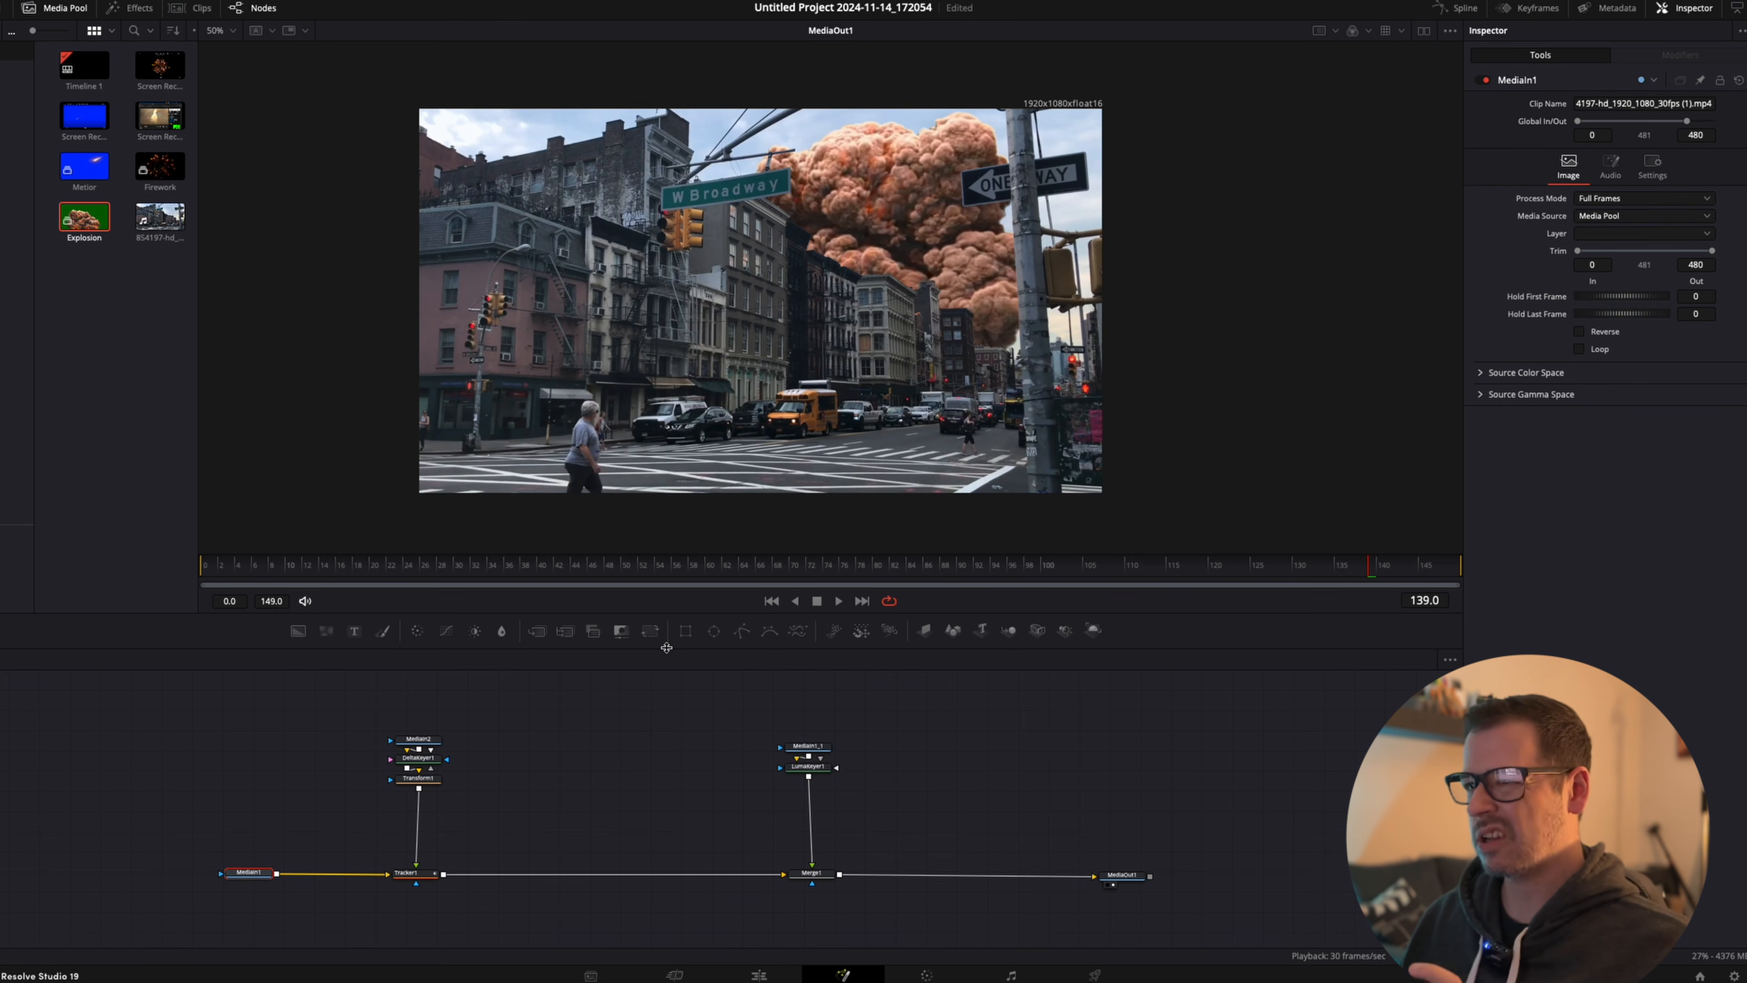
drag(1022, 565, 748, 570)
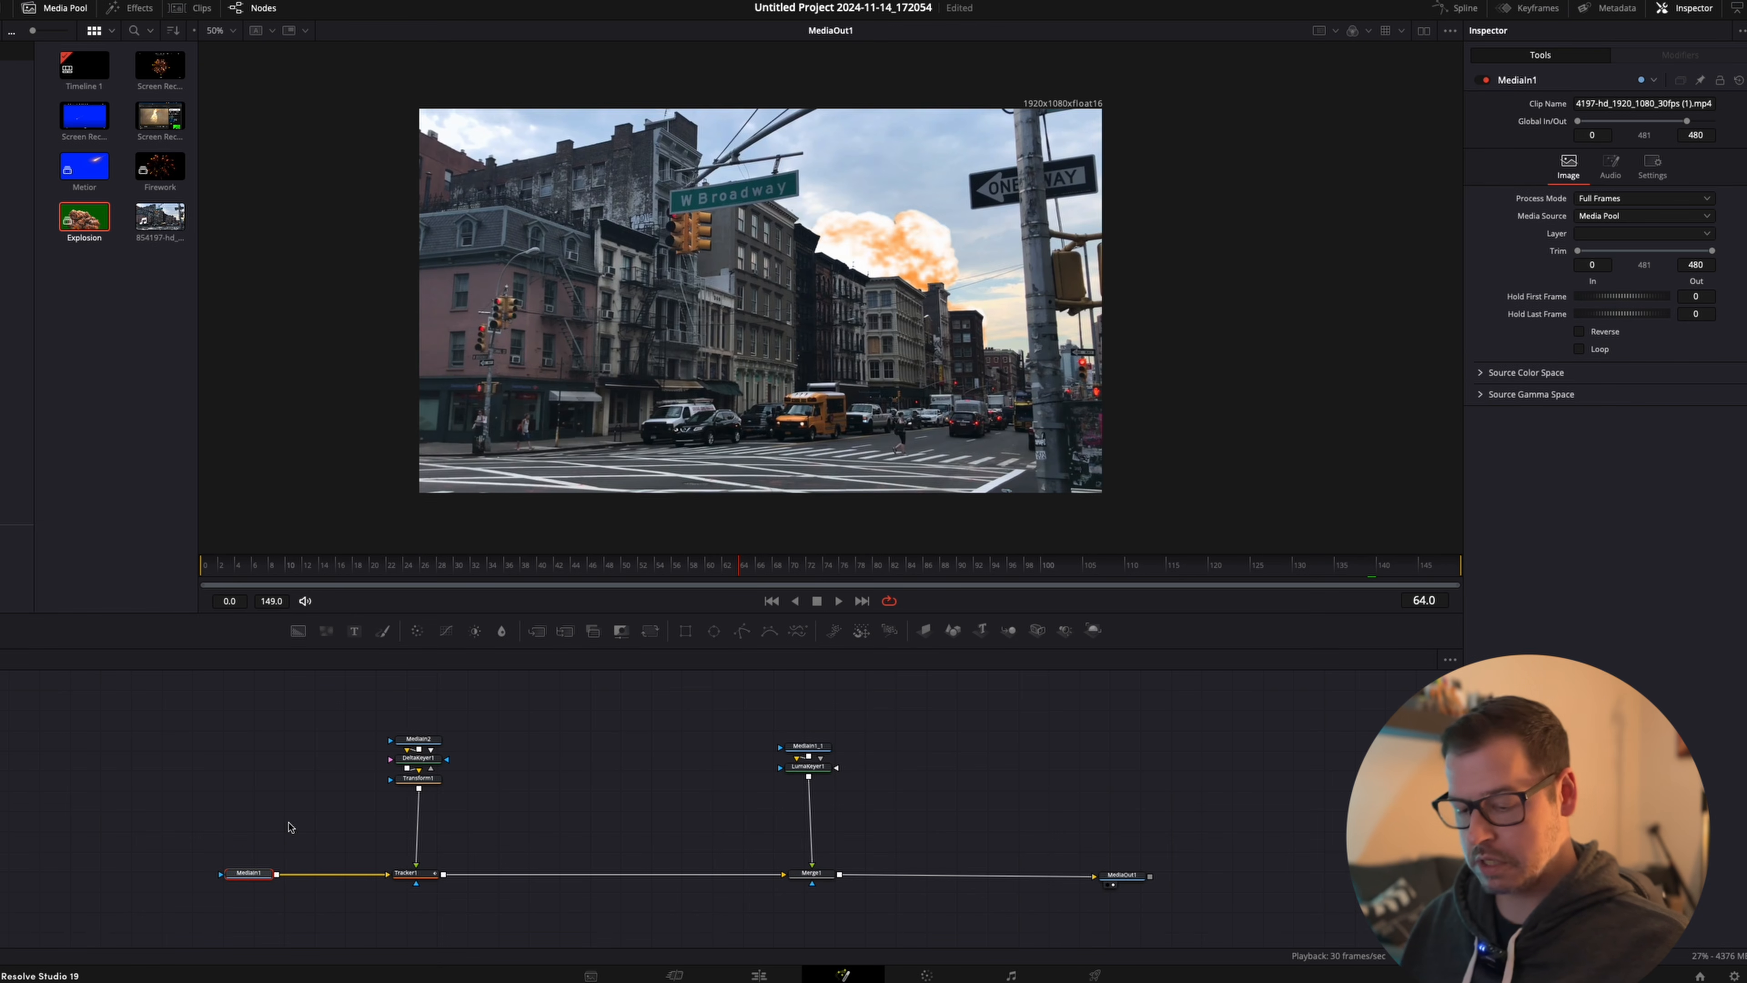
key(shift+space)
text(cc)
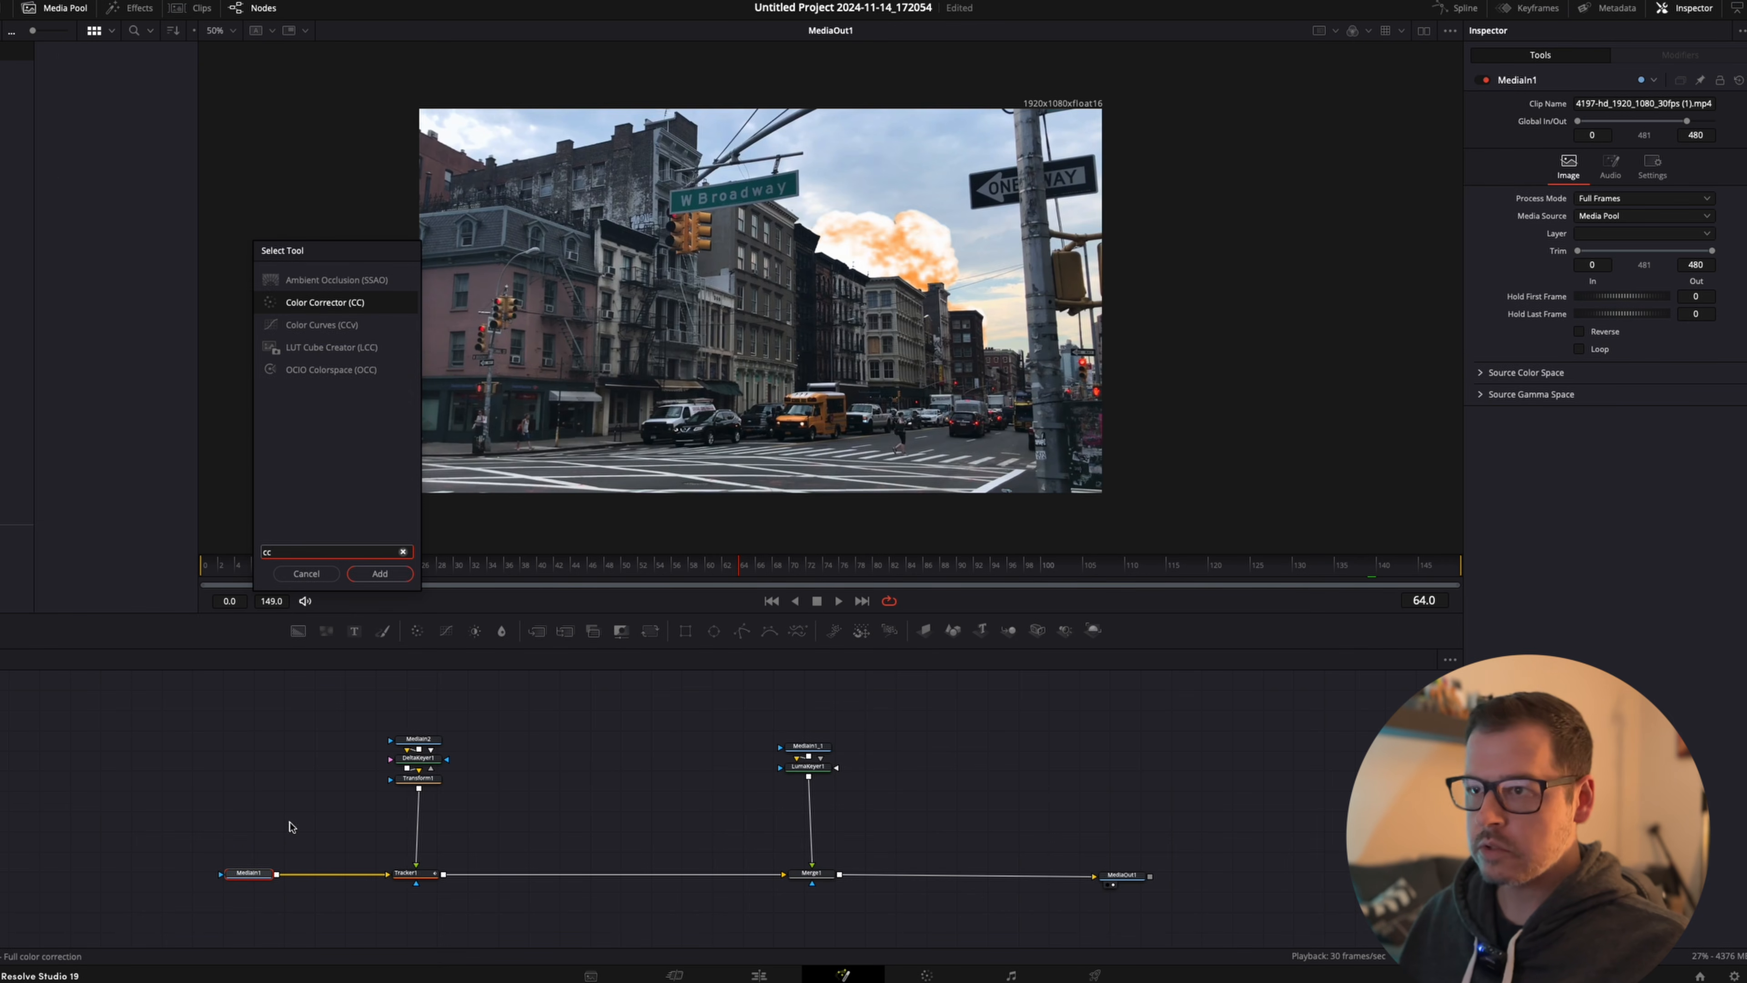
click(386, 574)
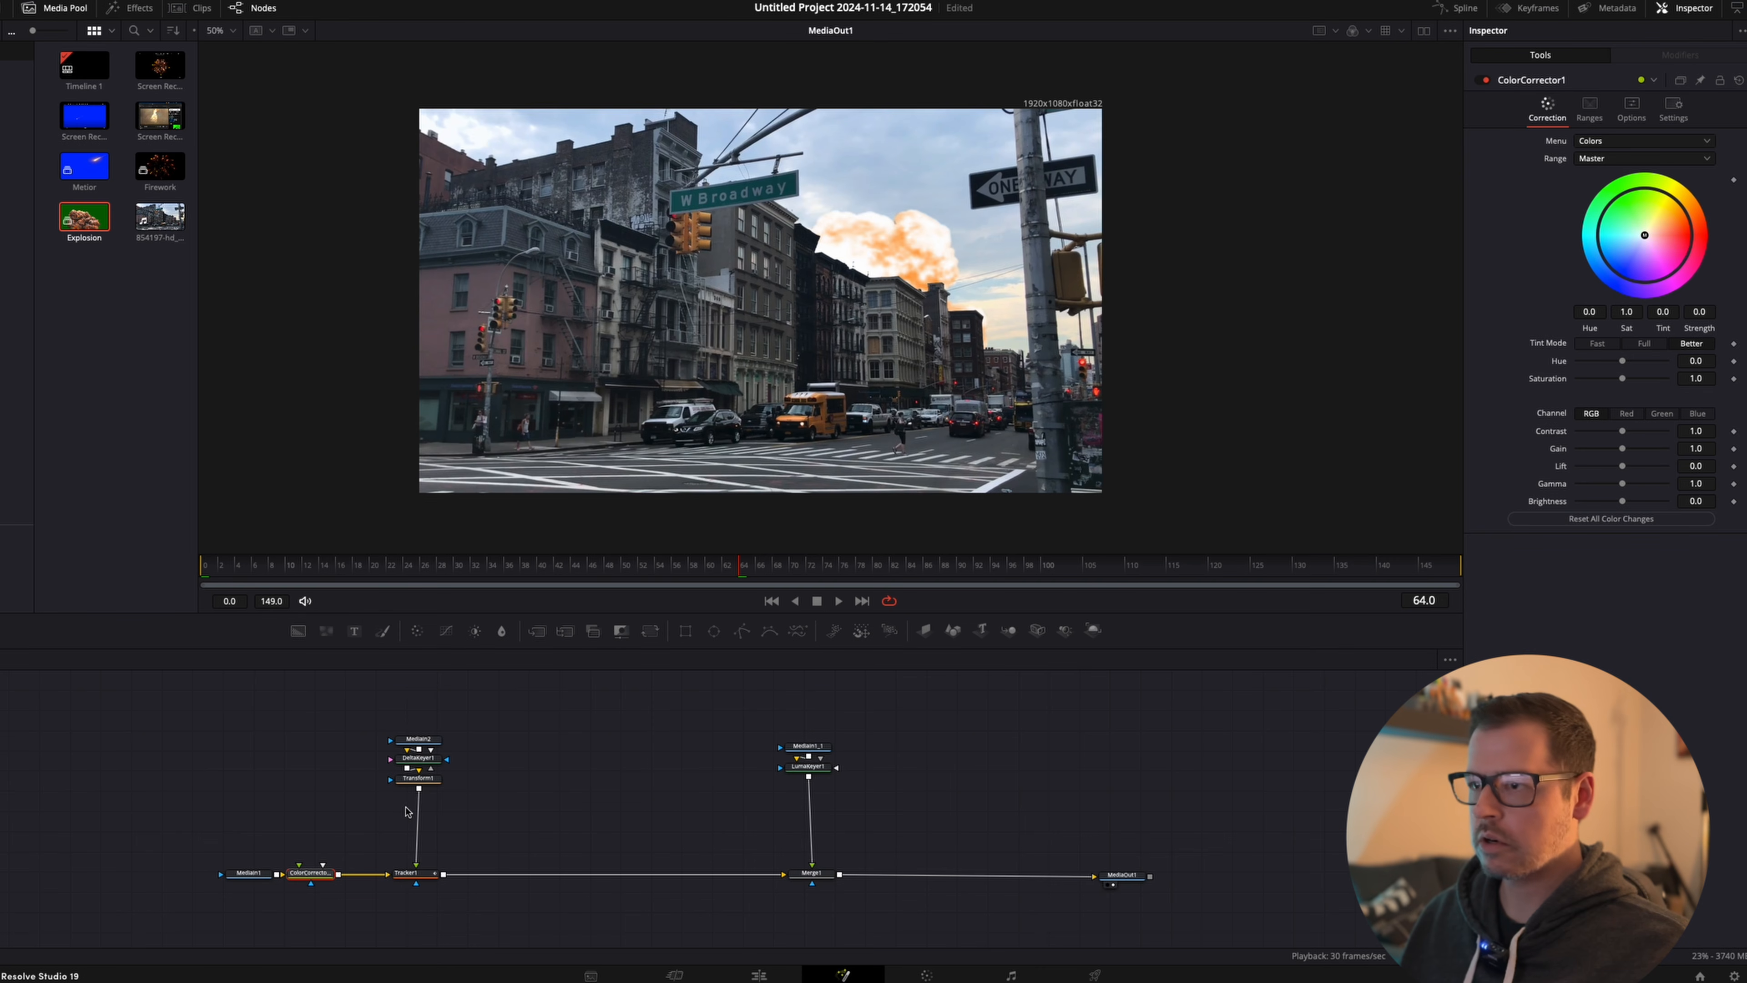
Darken the background footage by setting the Color Corrector's gain to 0.69 with contrast at 1.0, checking the look in playback.
click(1640, 110)
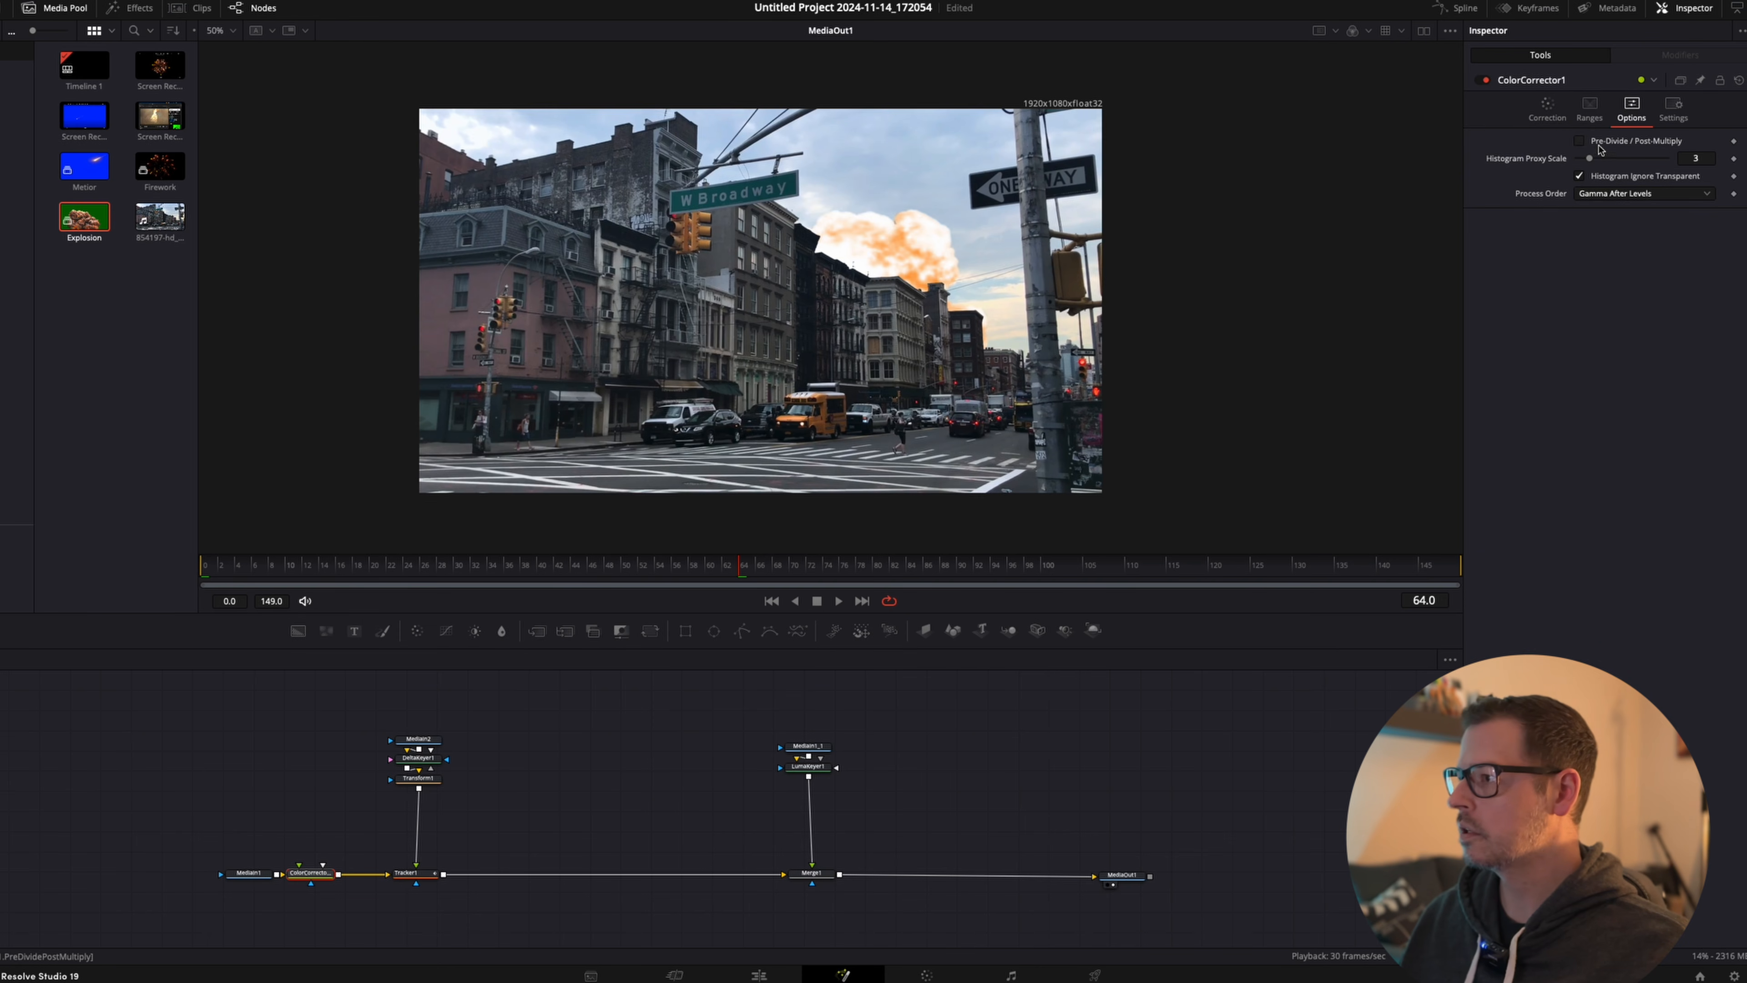
click(1548, 106)
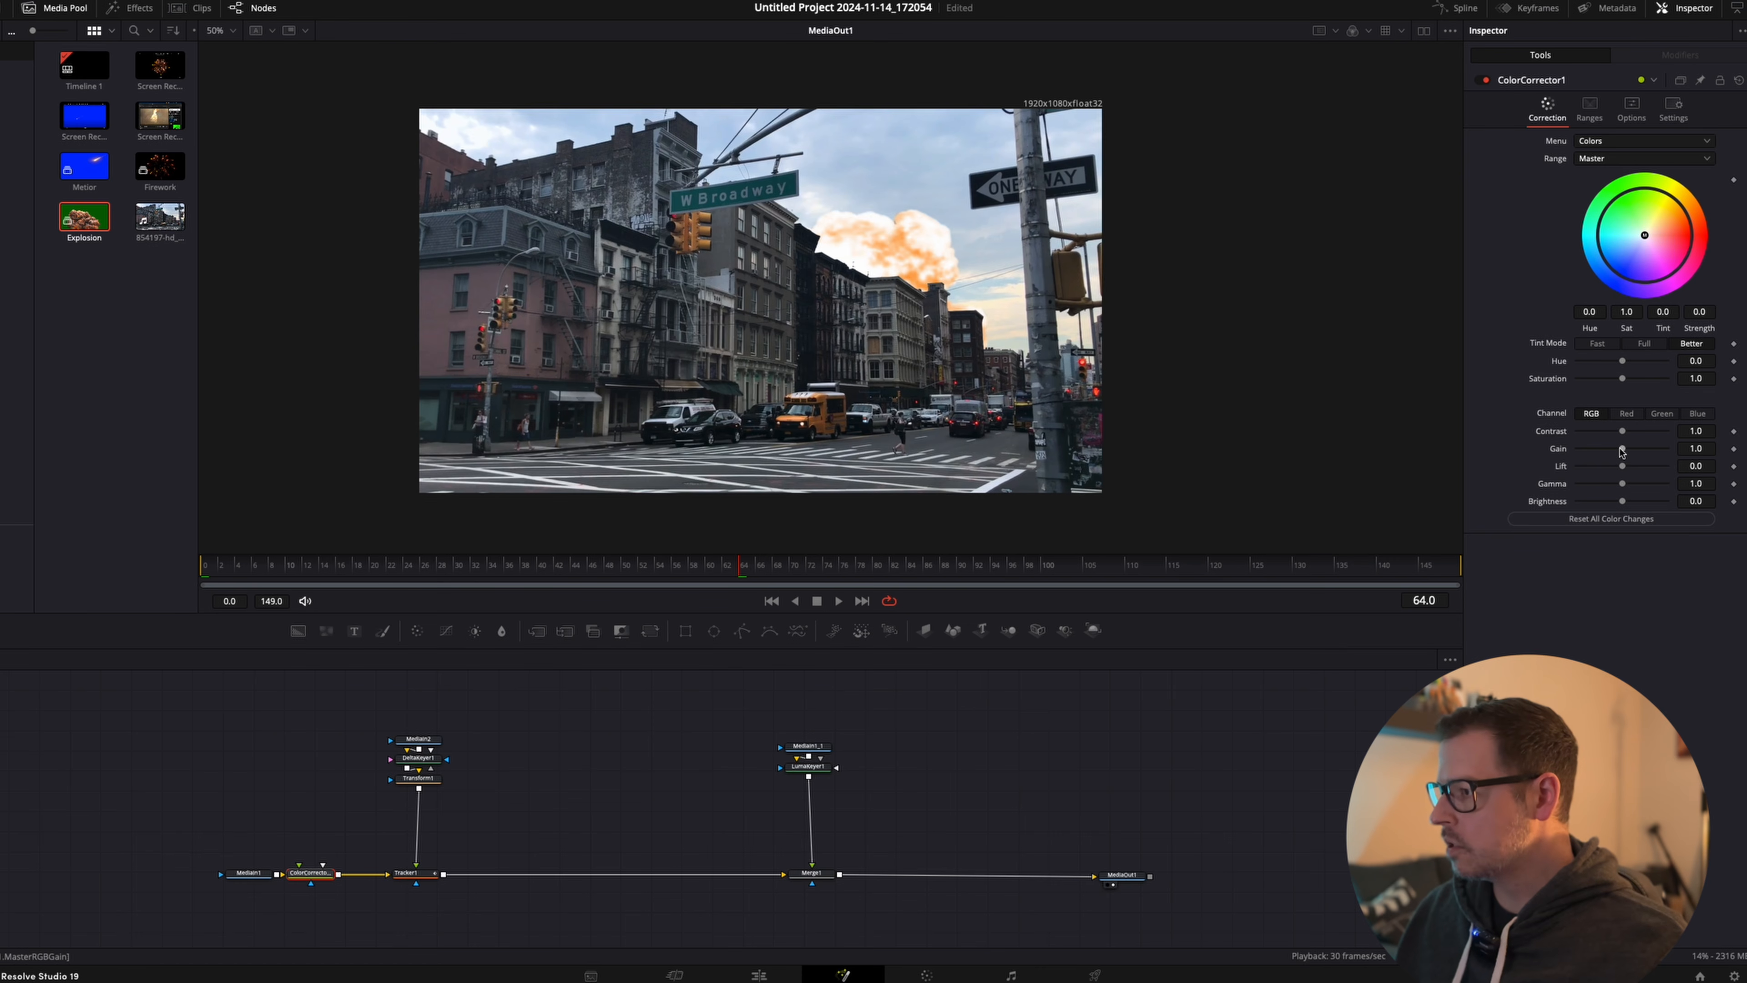
mouse_move(1623, 451)
mouse_down()
mouse_move(1605, 451)
mouse_move(1629, 433)
mouse_up()
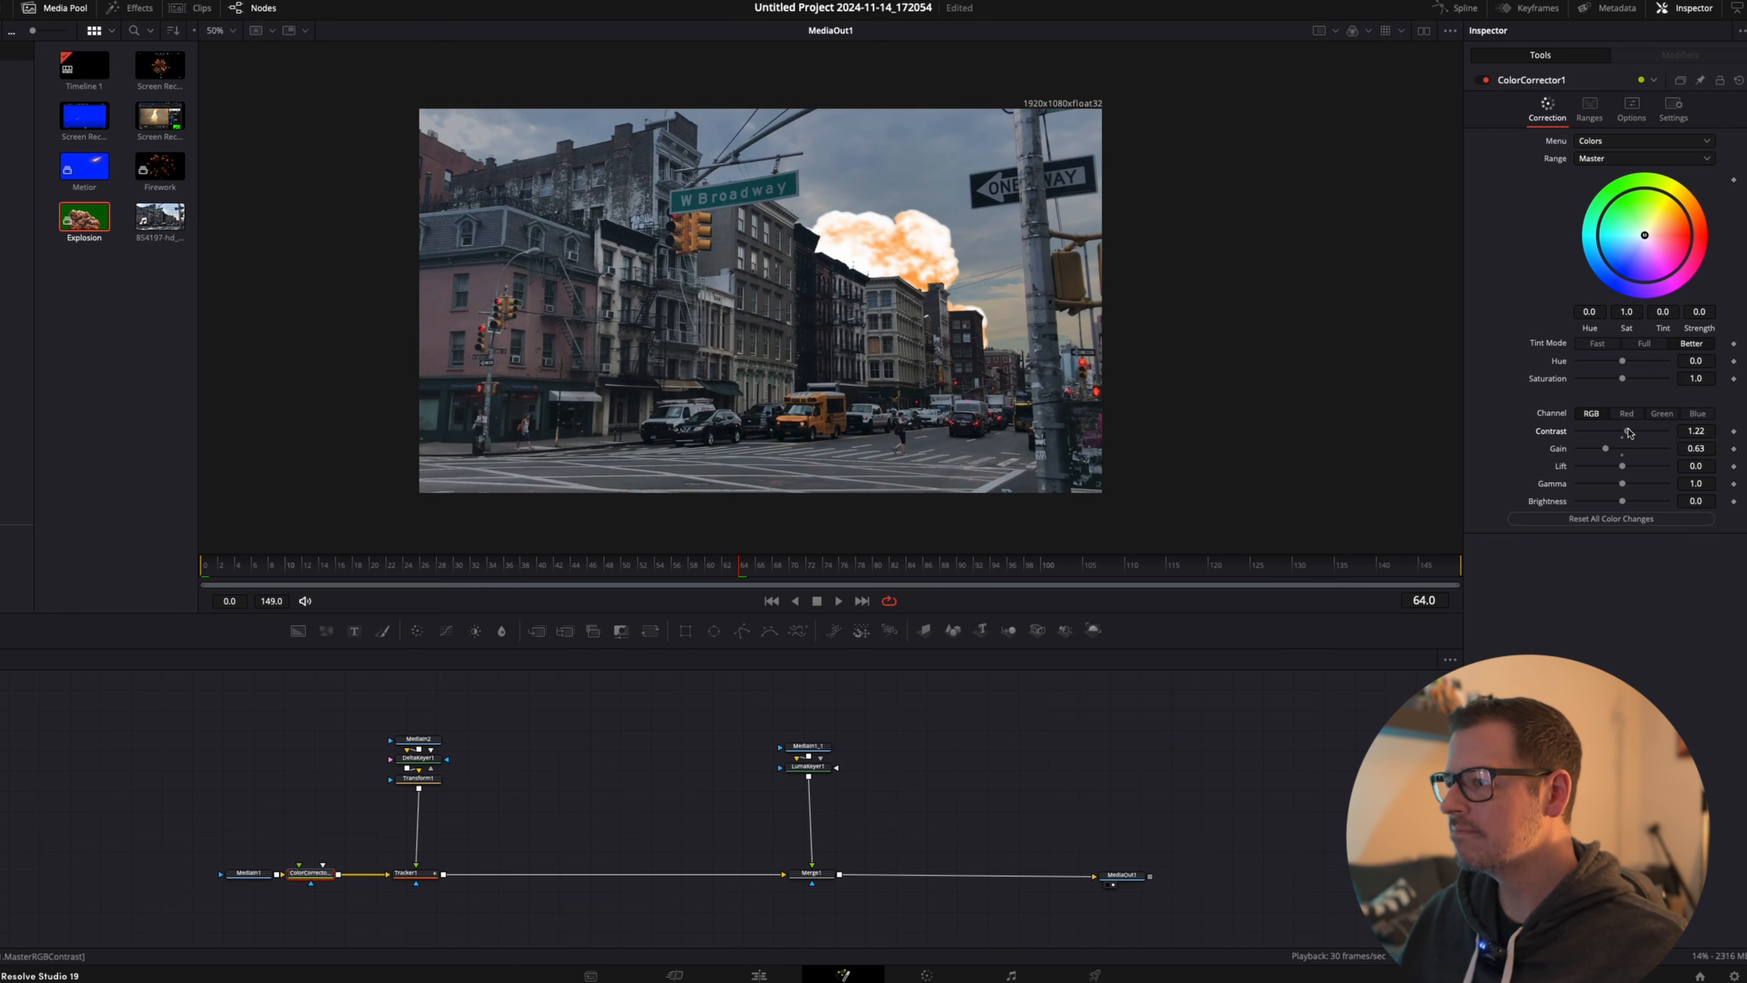
double_click(1624, 436)
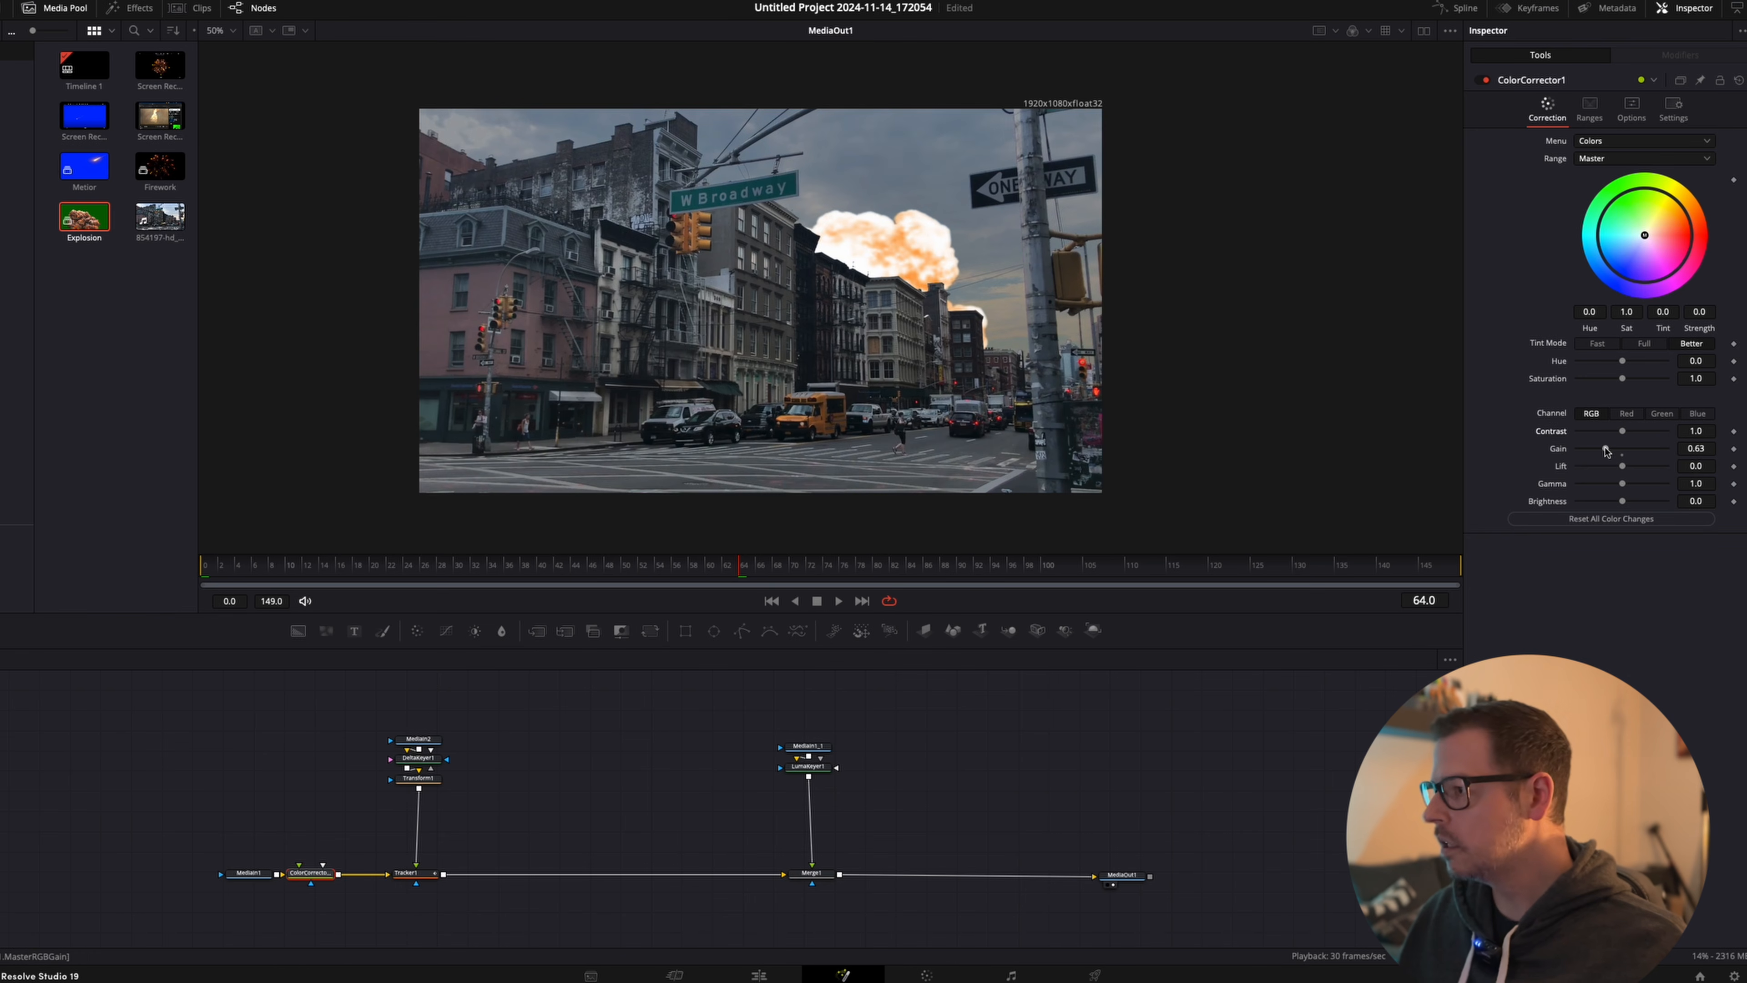
drag(1606, 450, 1605, 450)
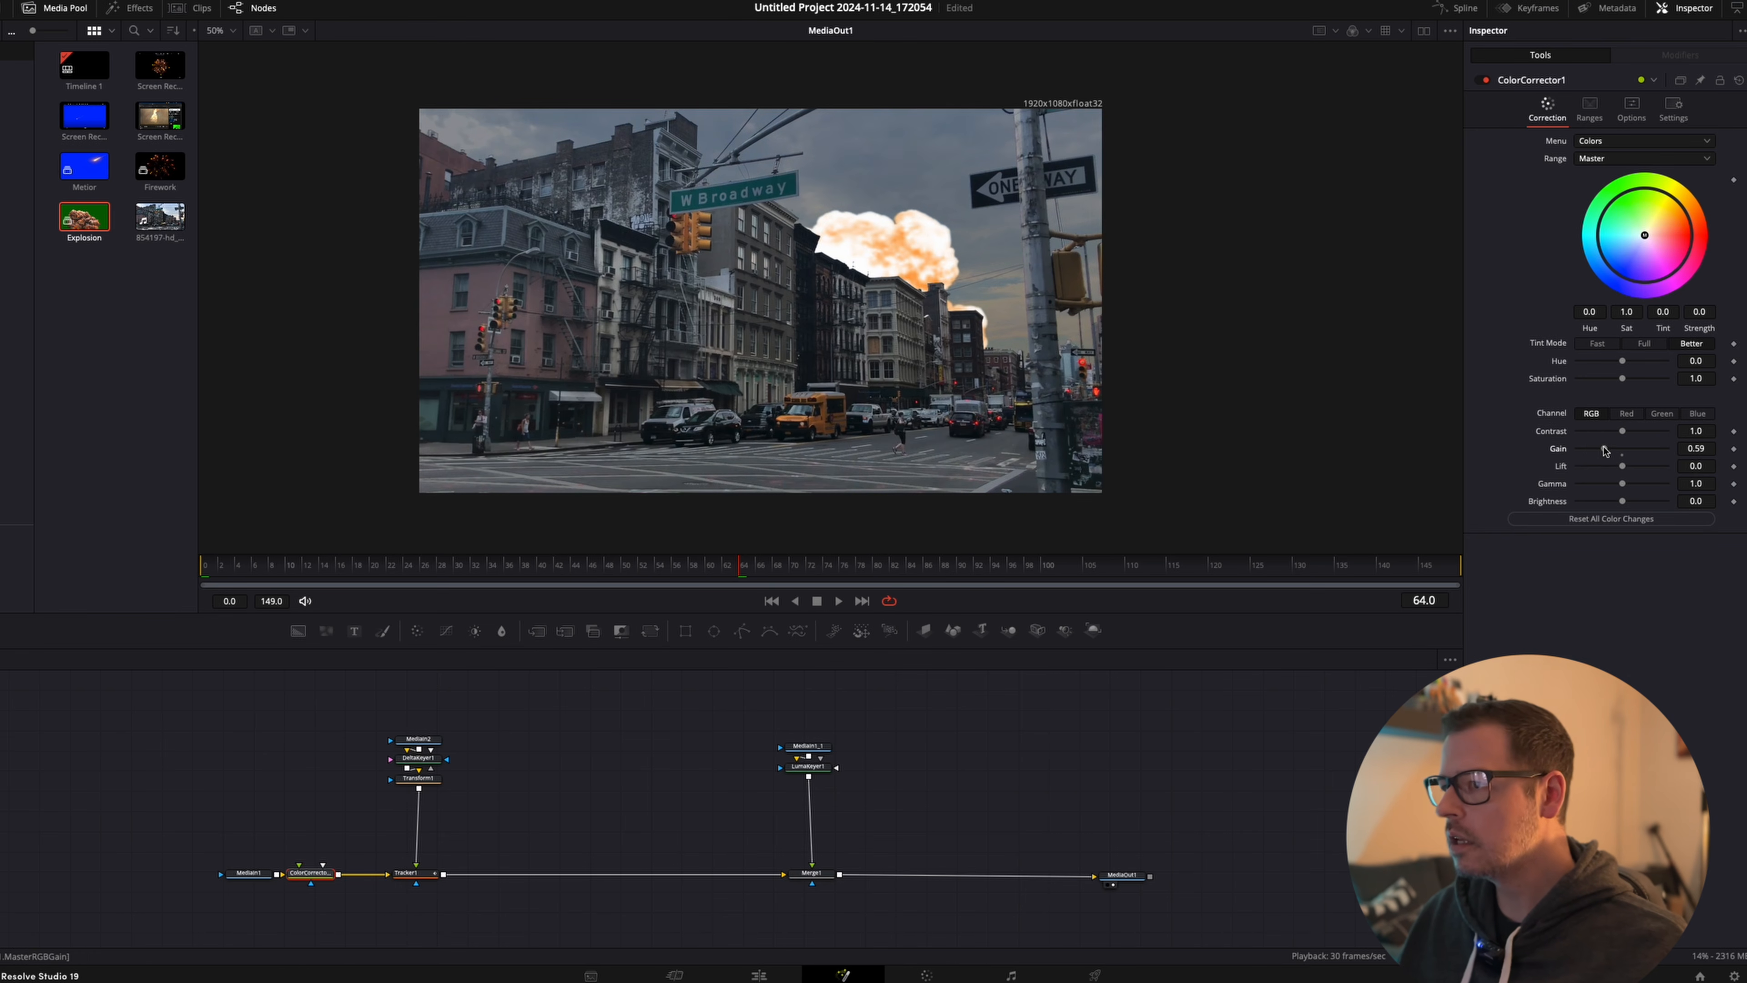
key(space)
drag(665, 568, 488, 568)
key(space)
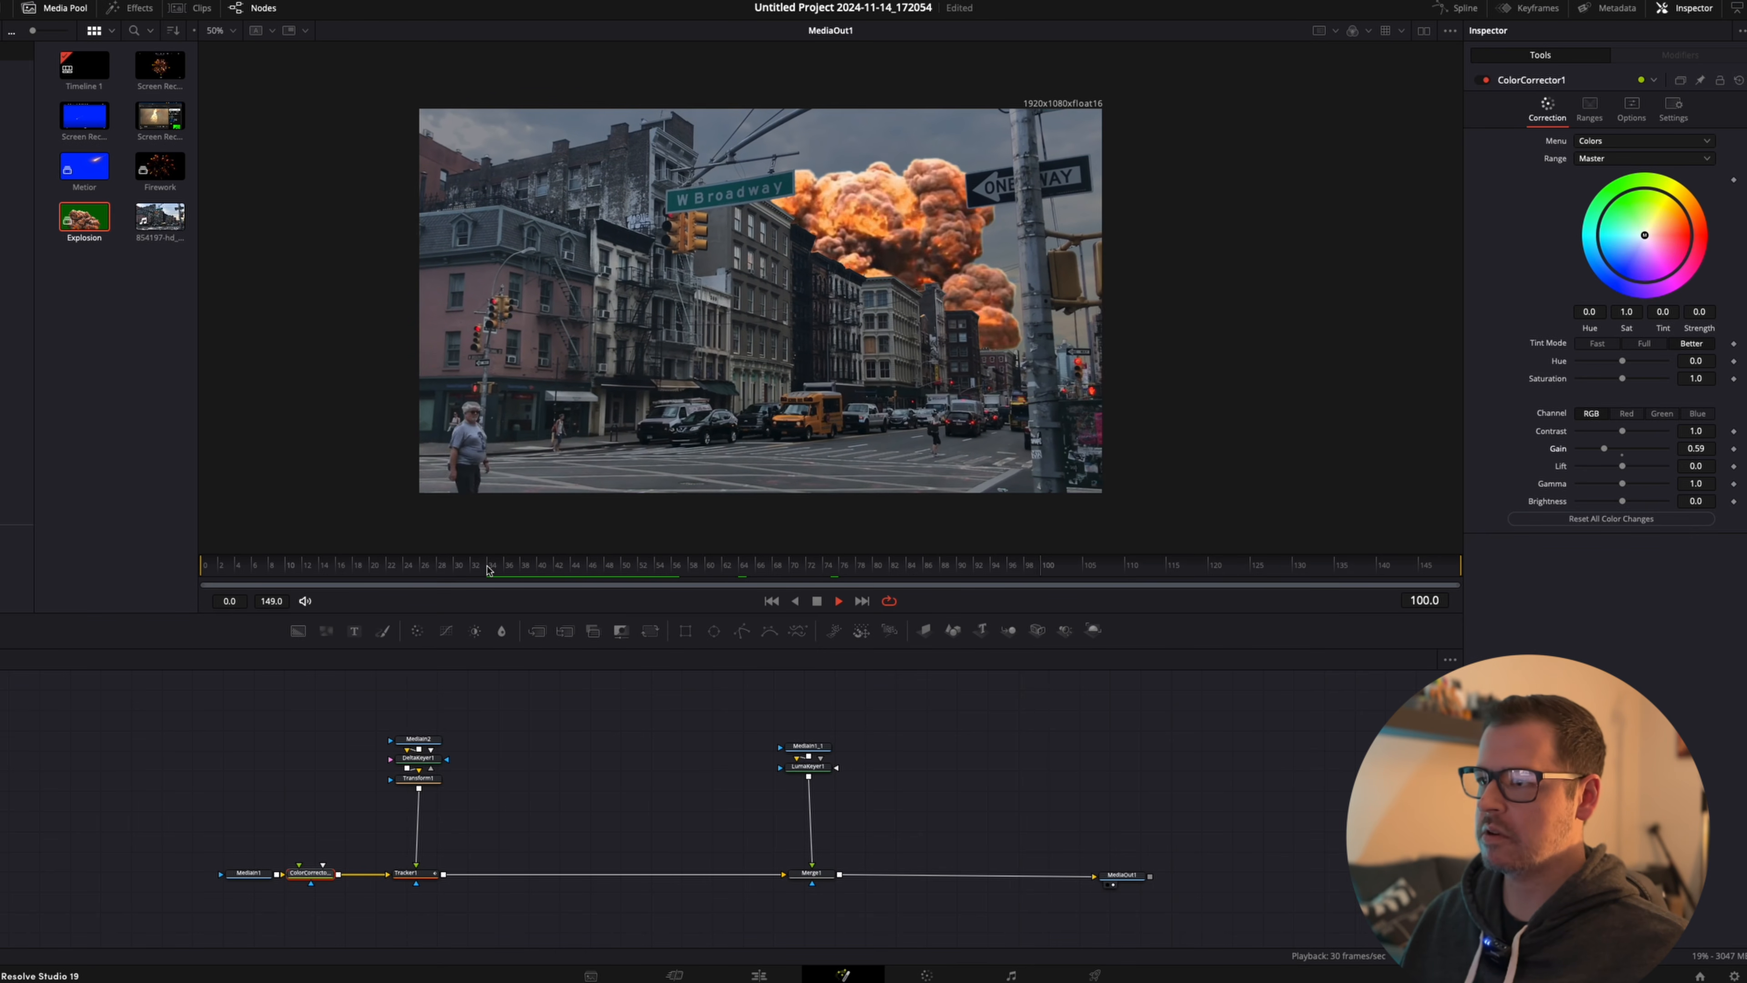
key(space)
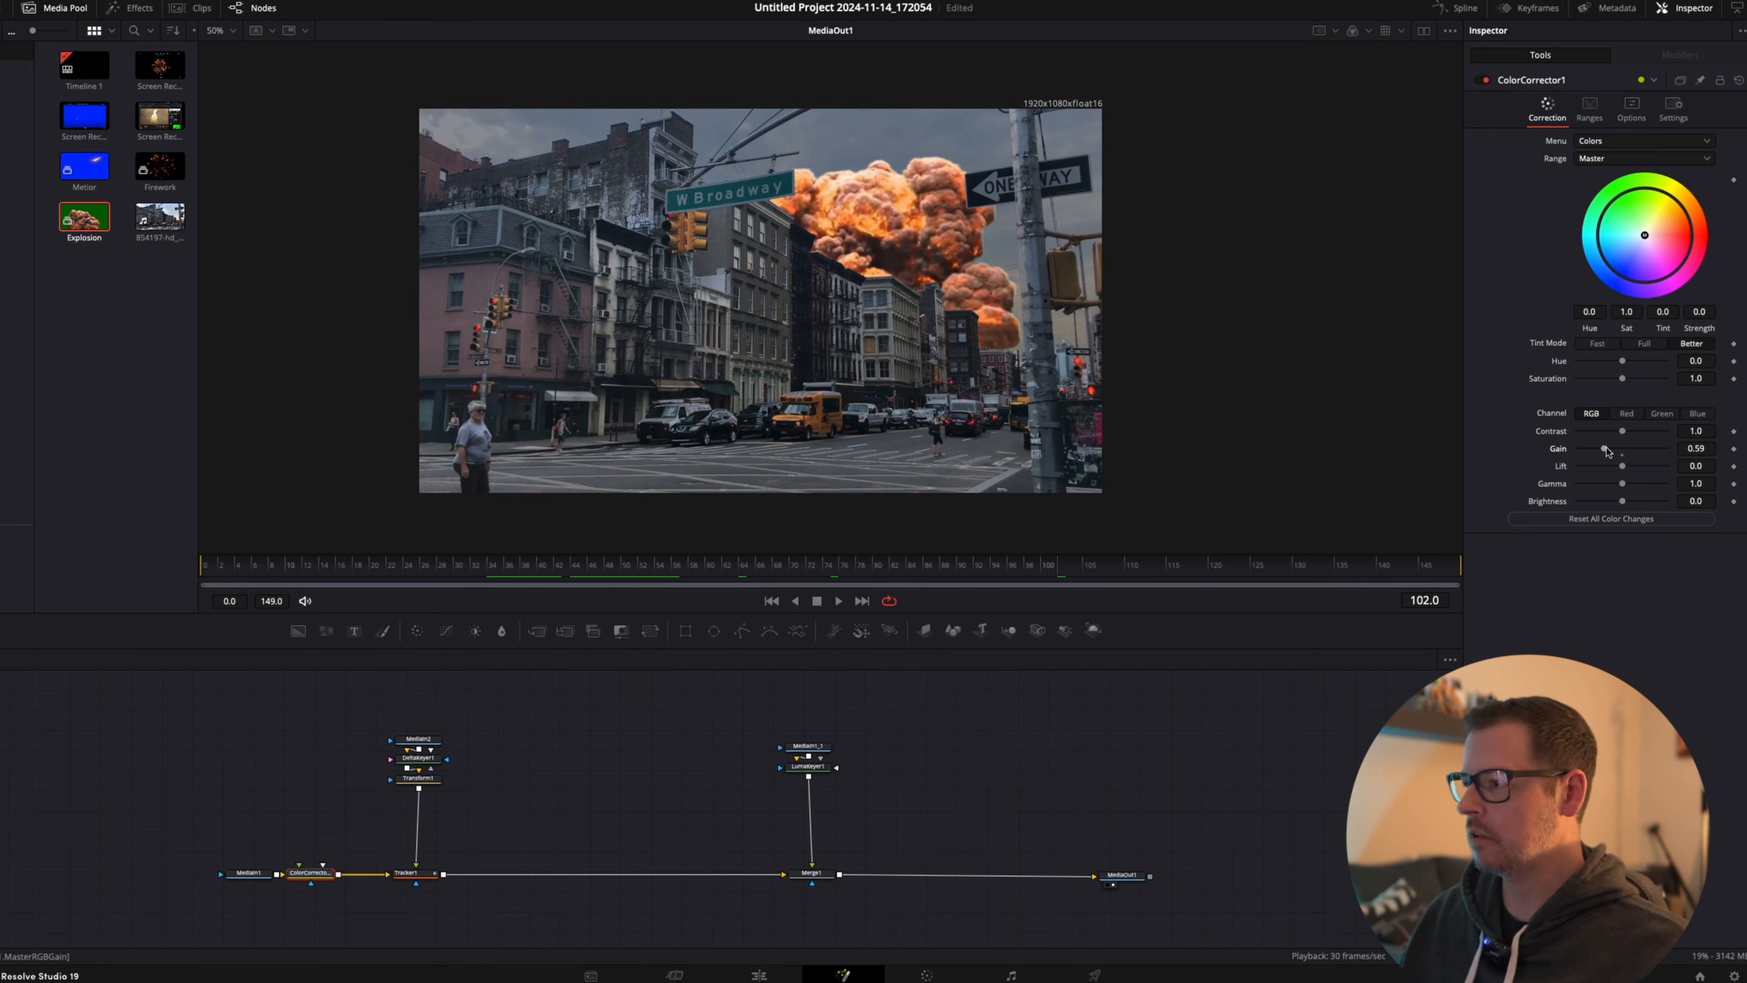
drag(1609, 451, 1610, 451)
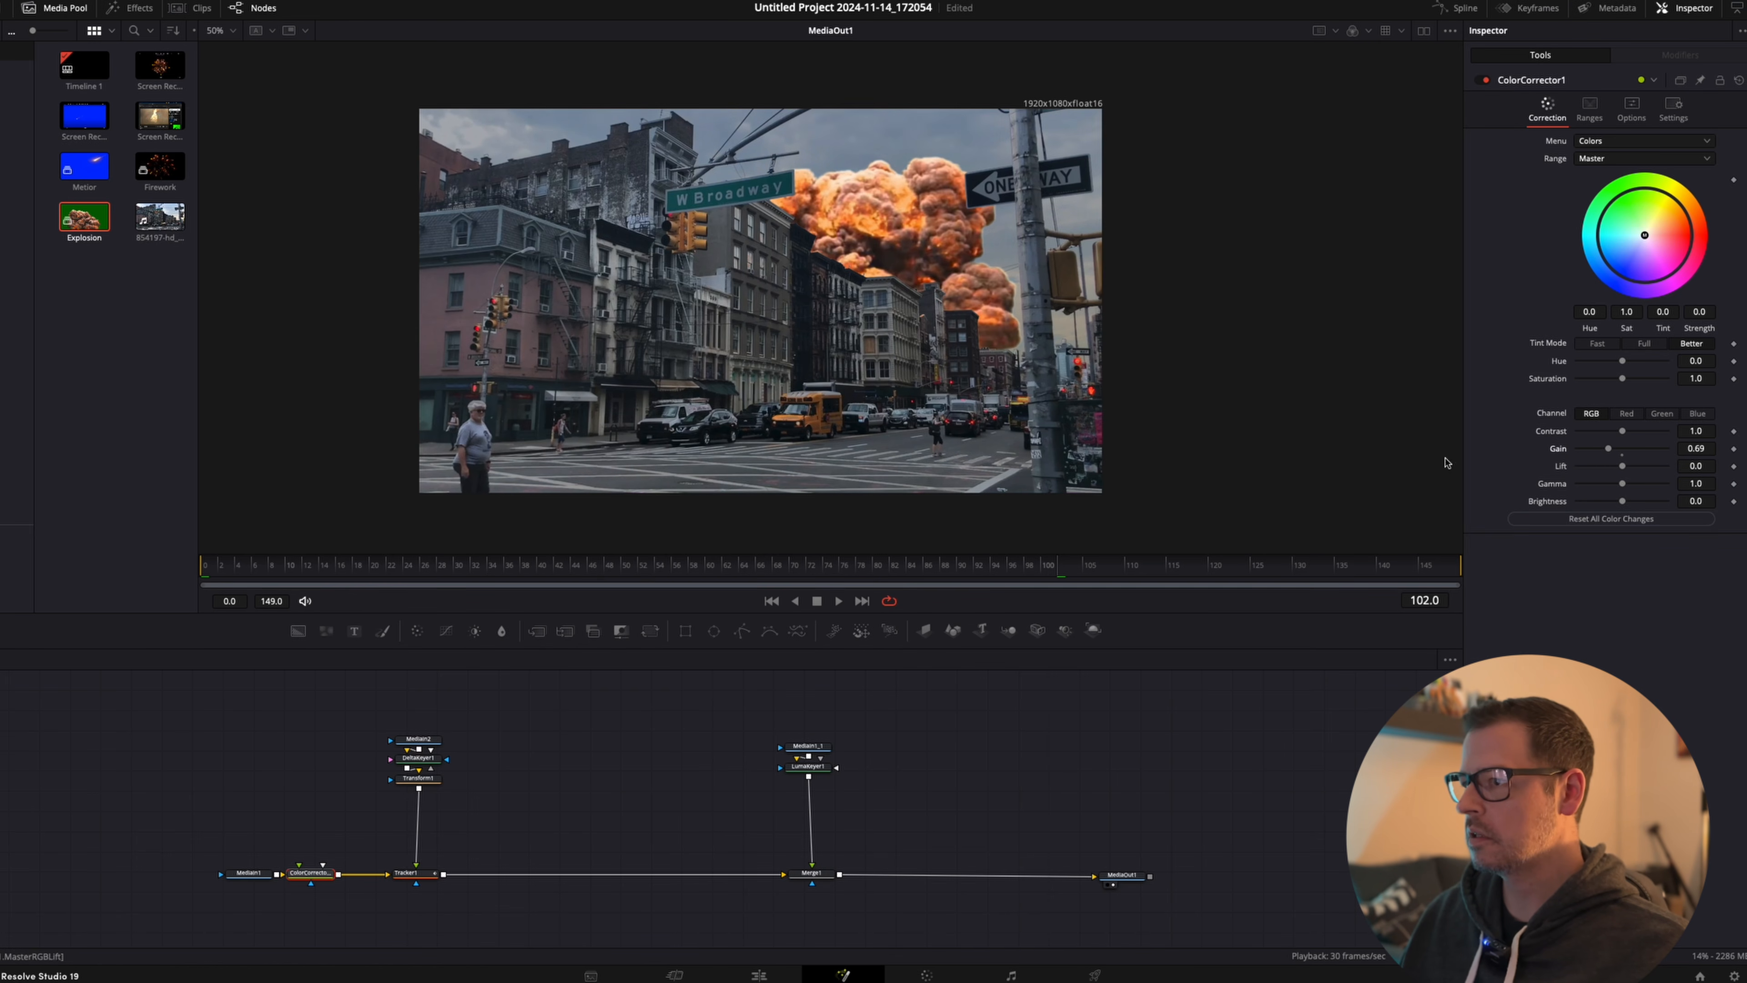
key(space)
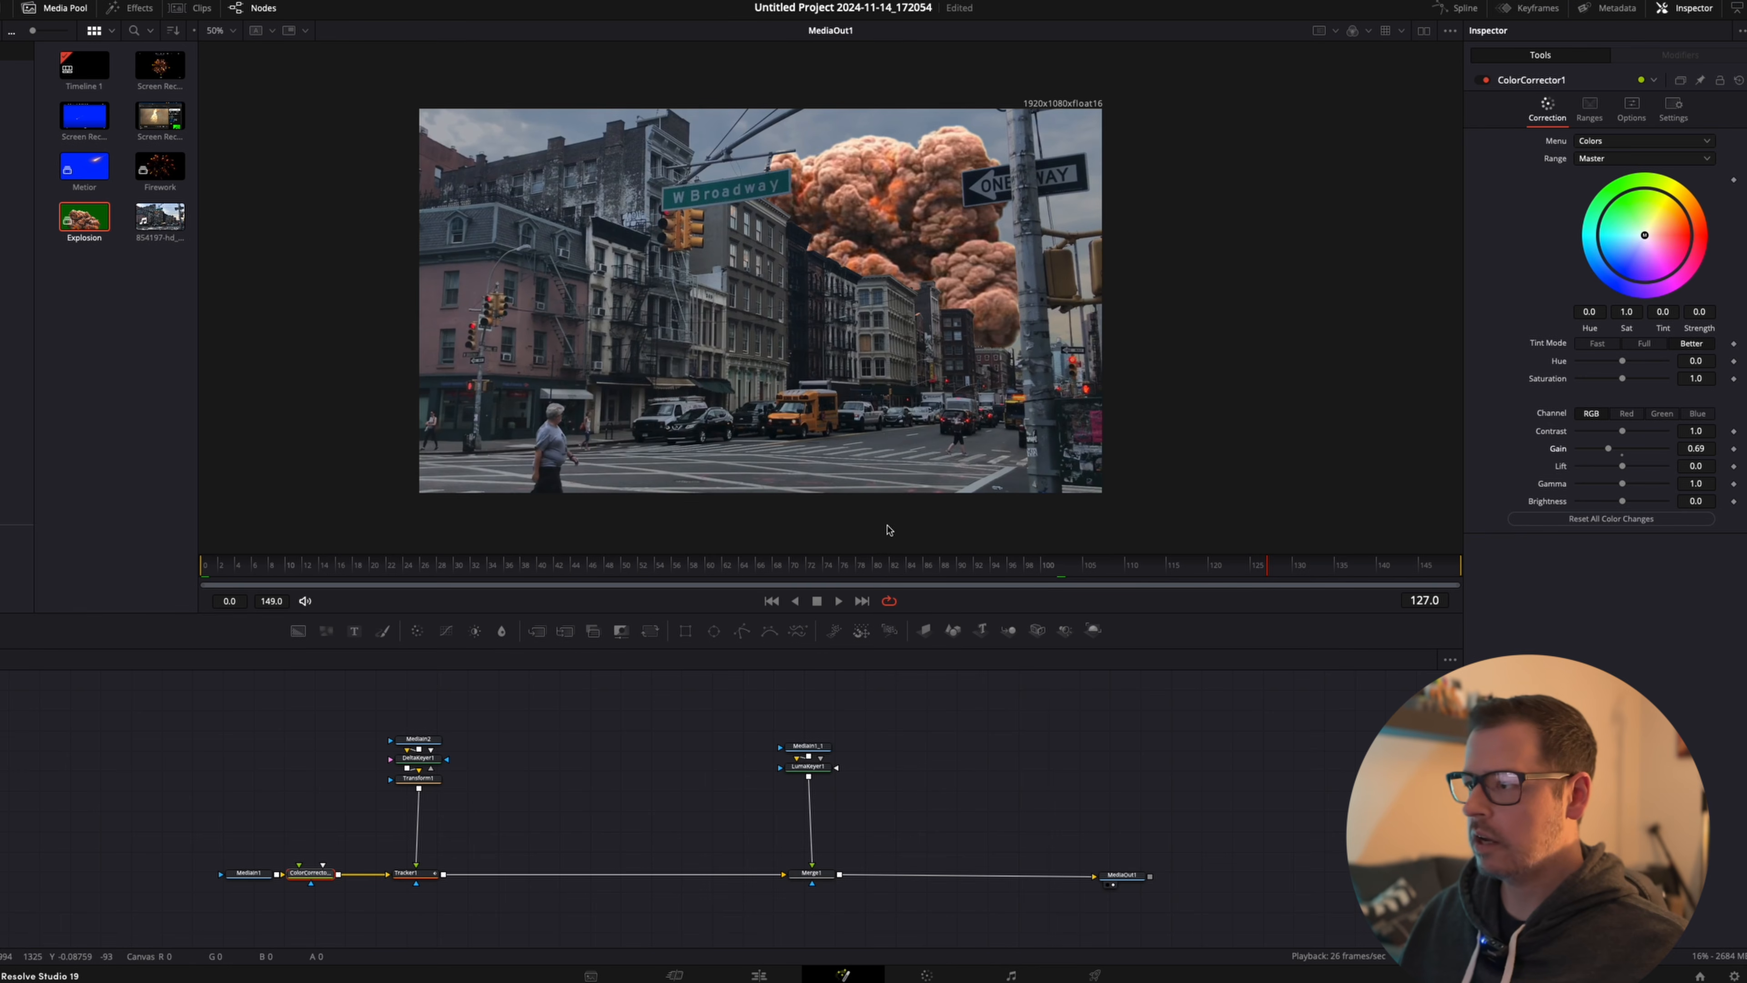
At frame 19, add the Metior clip and connect it as foreground of a new Merge placed between the tracker and the existing Merge.
drag(695, 564, 364, 568)
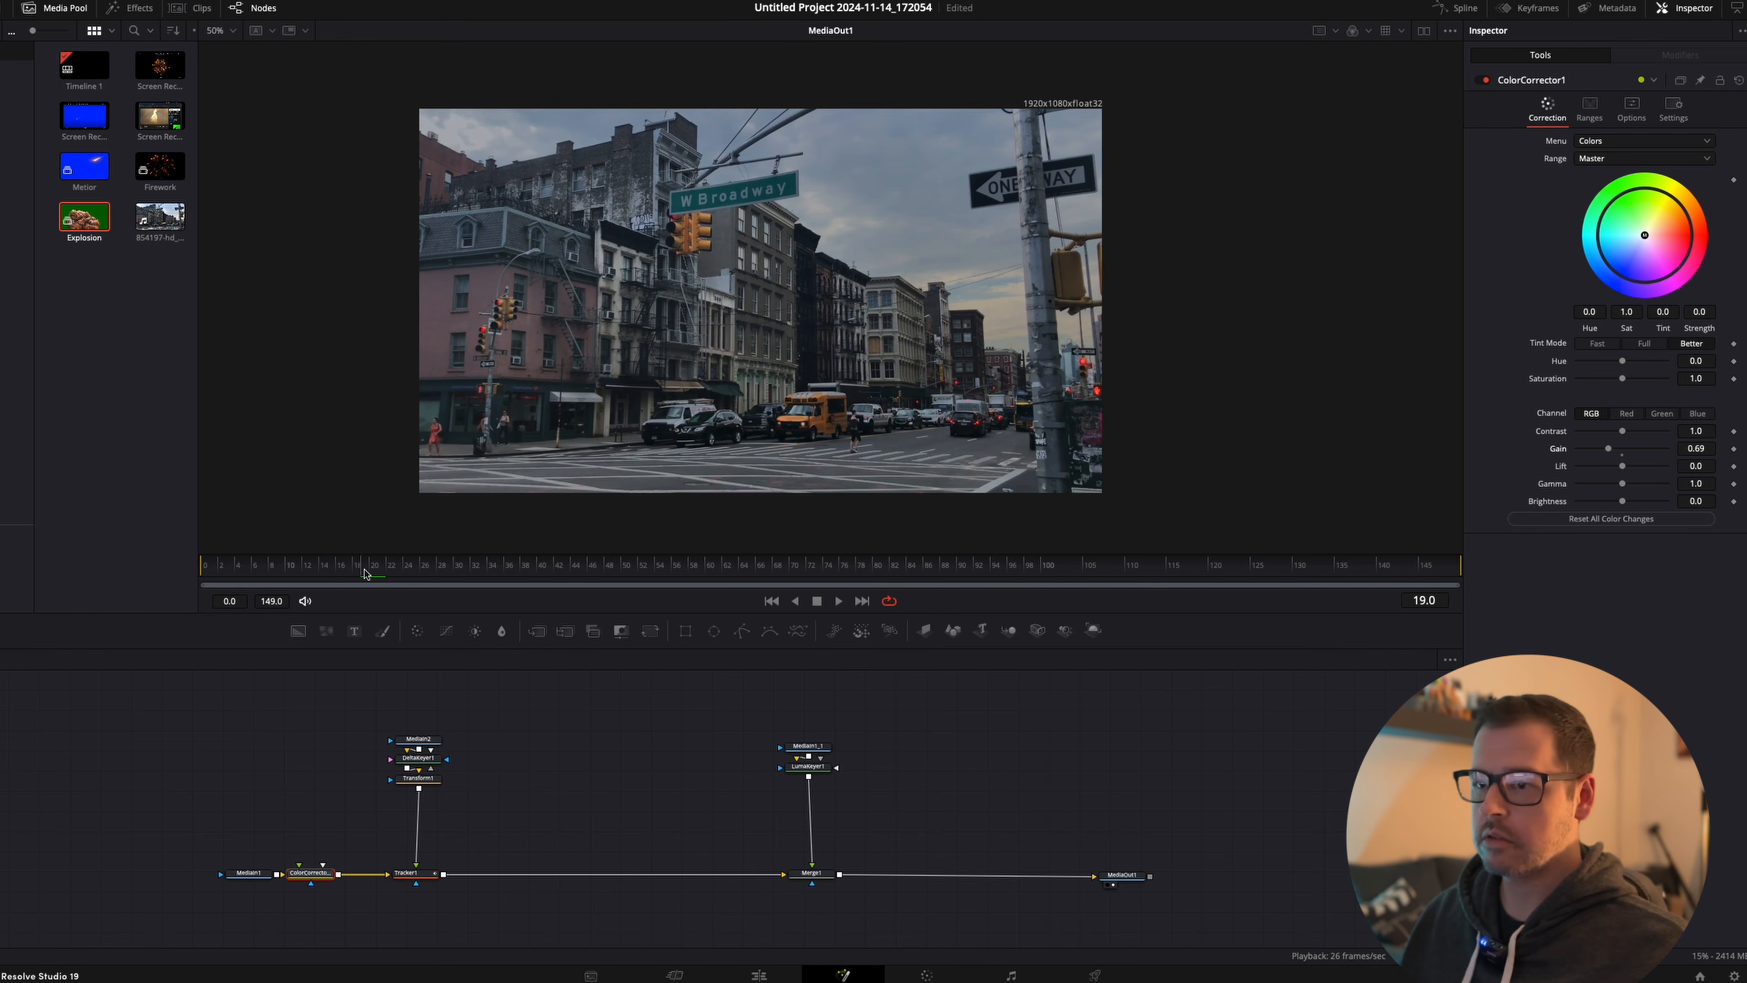
drag(81, 162, 600, 761)
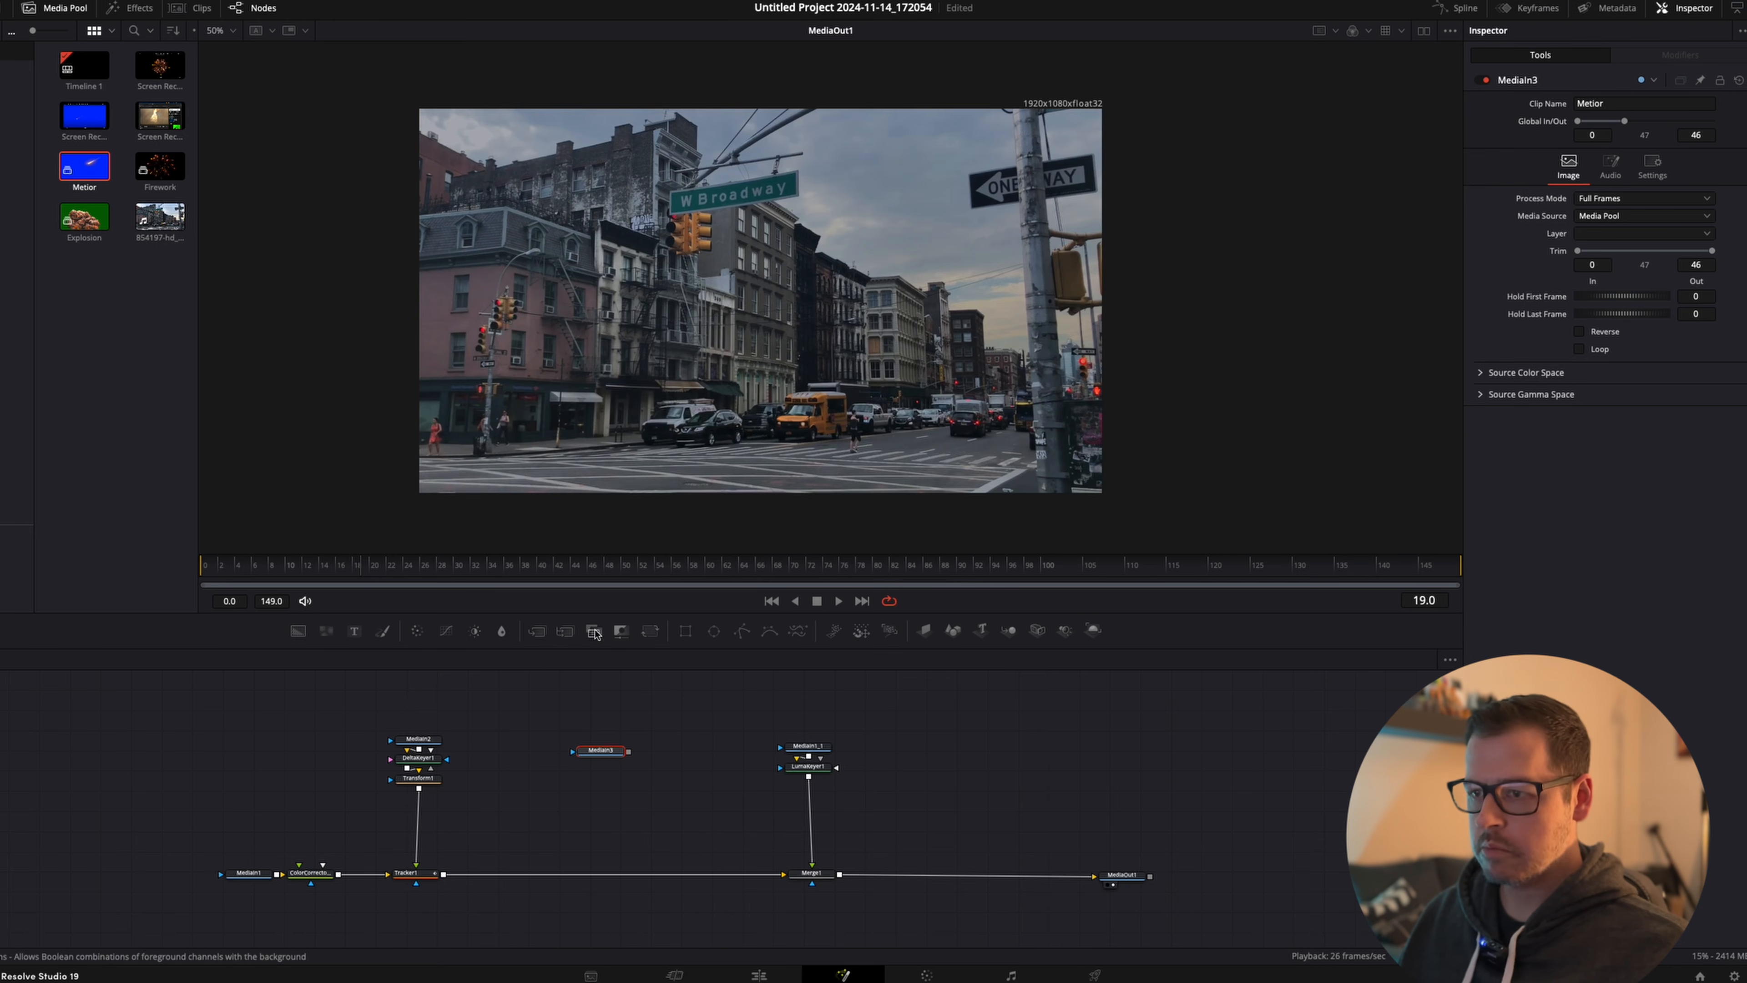
drag(538, 631, 574, 874)
drag(629, 751, 580, 860)
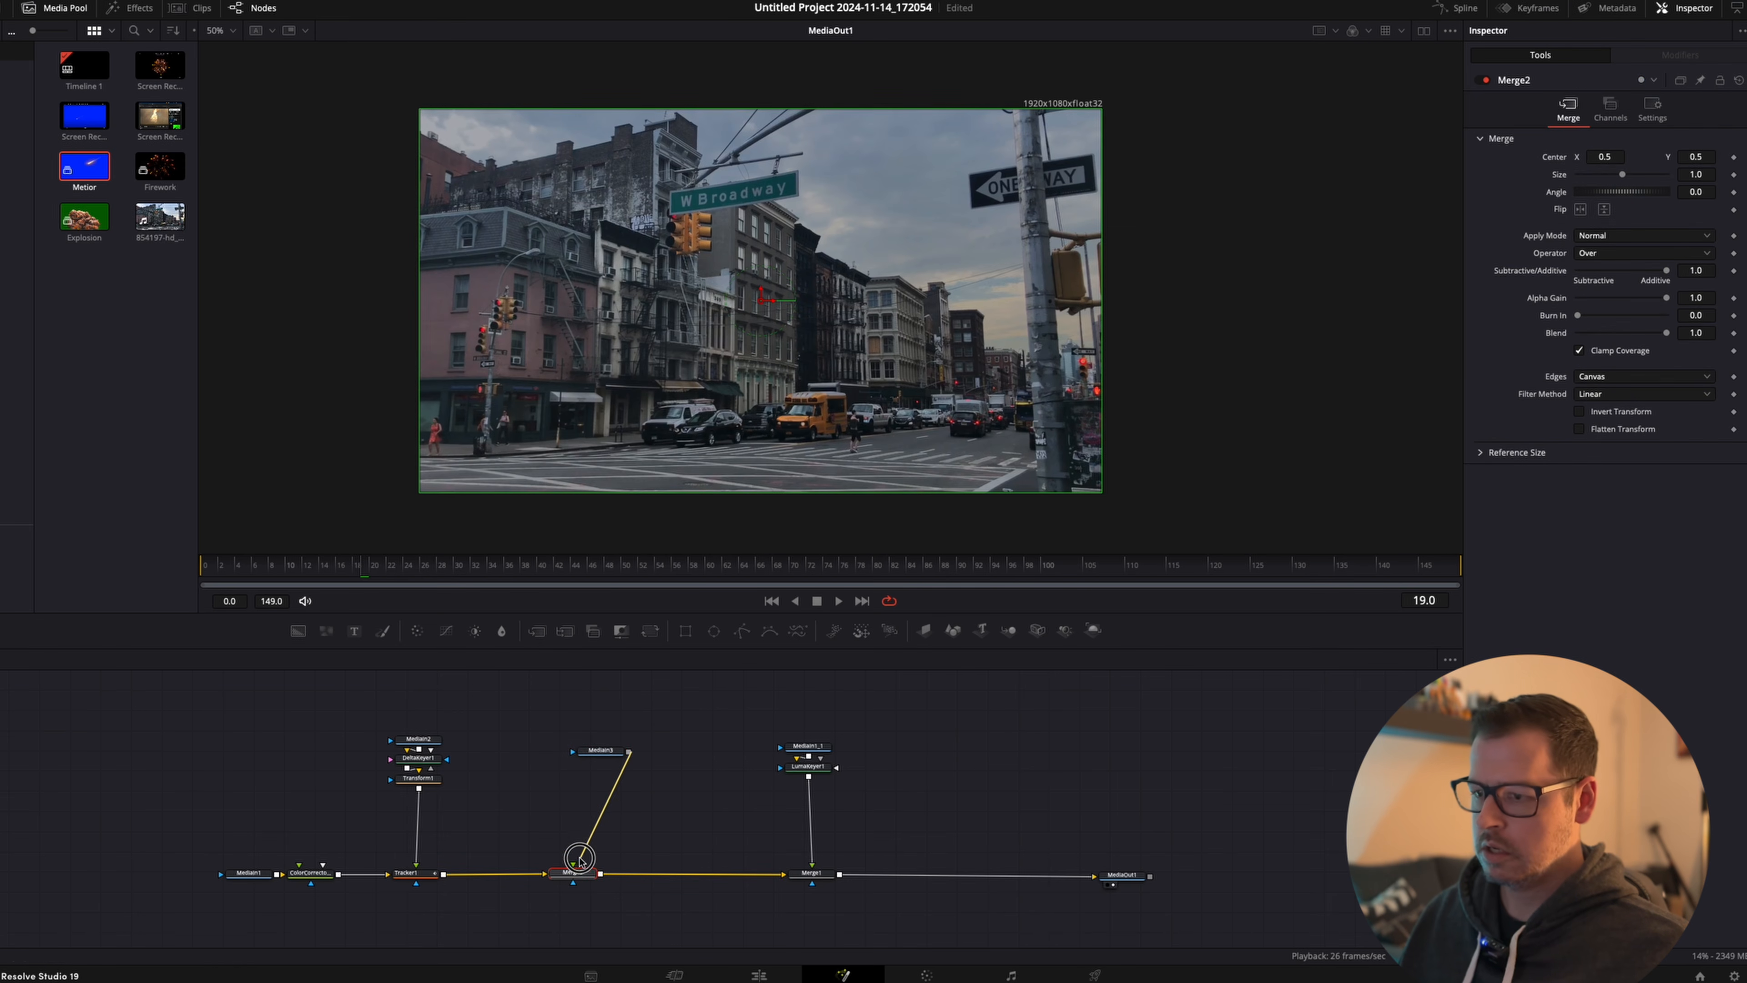
drag(617, 751, 595, 766)
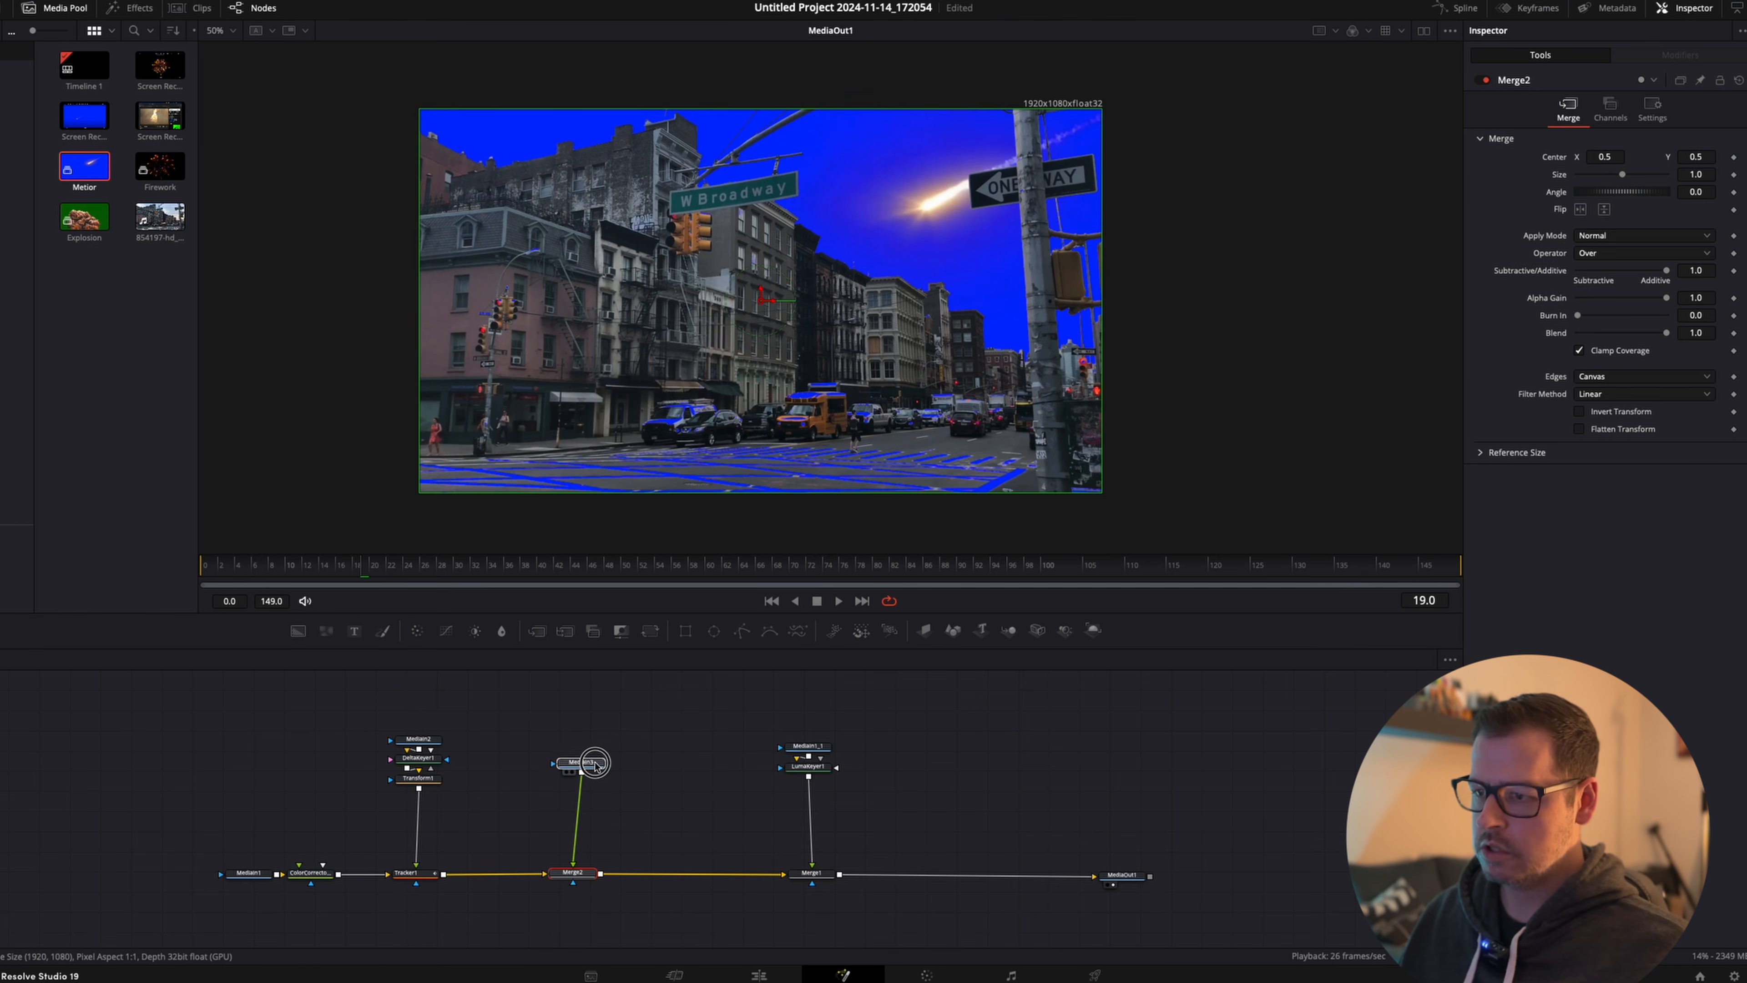
click(595, 766)
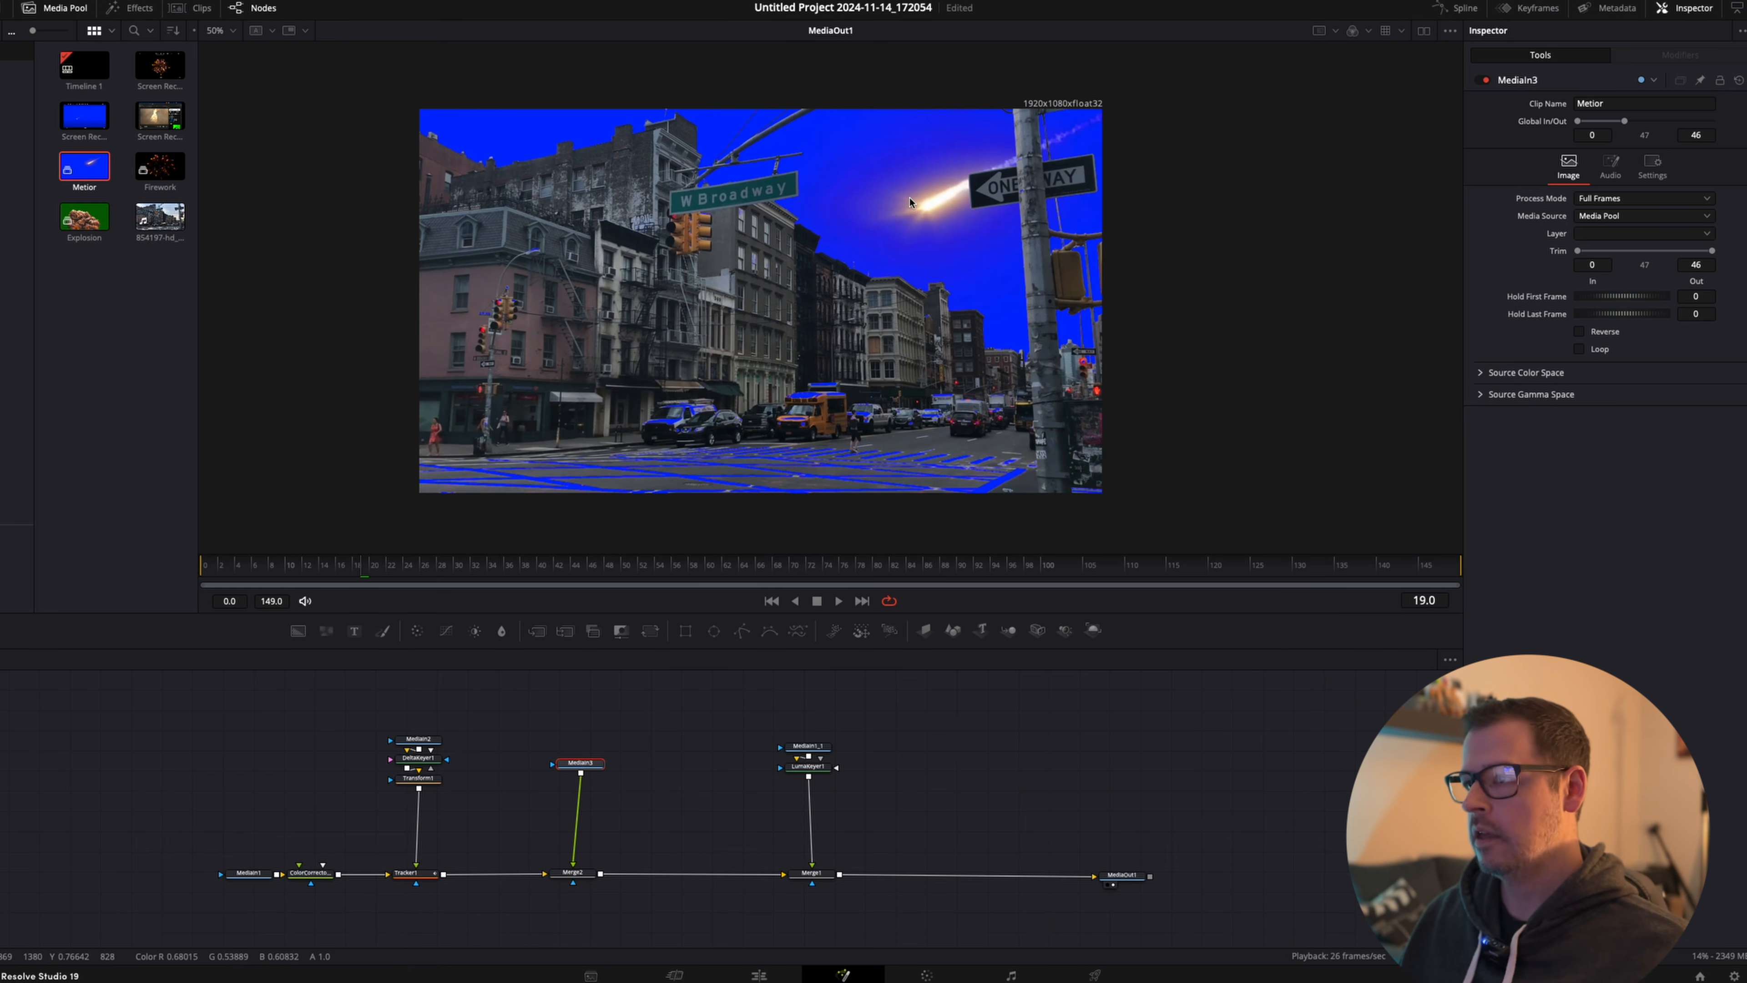
Add a Delta Keyer after the Metior clip and key out its background by sampling the blue in the viewer.
drag(593, 766, 590, 748)
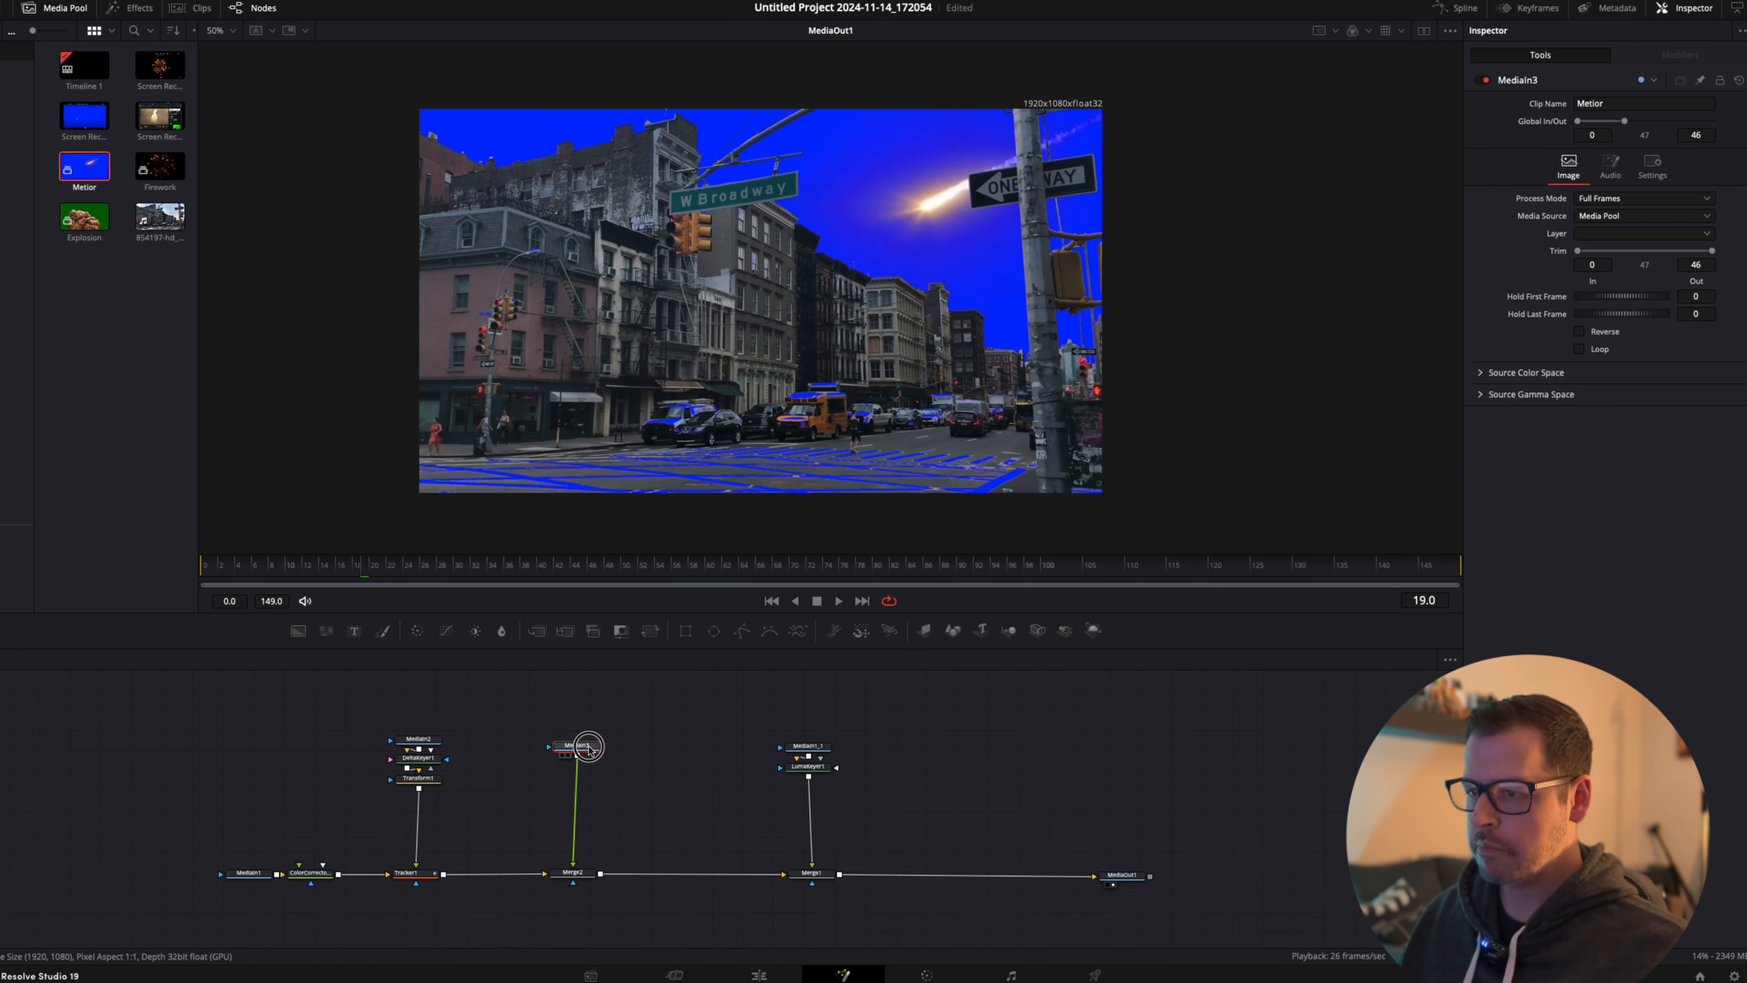
key(shift+space)
text(delt)
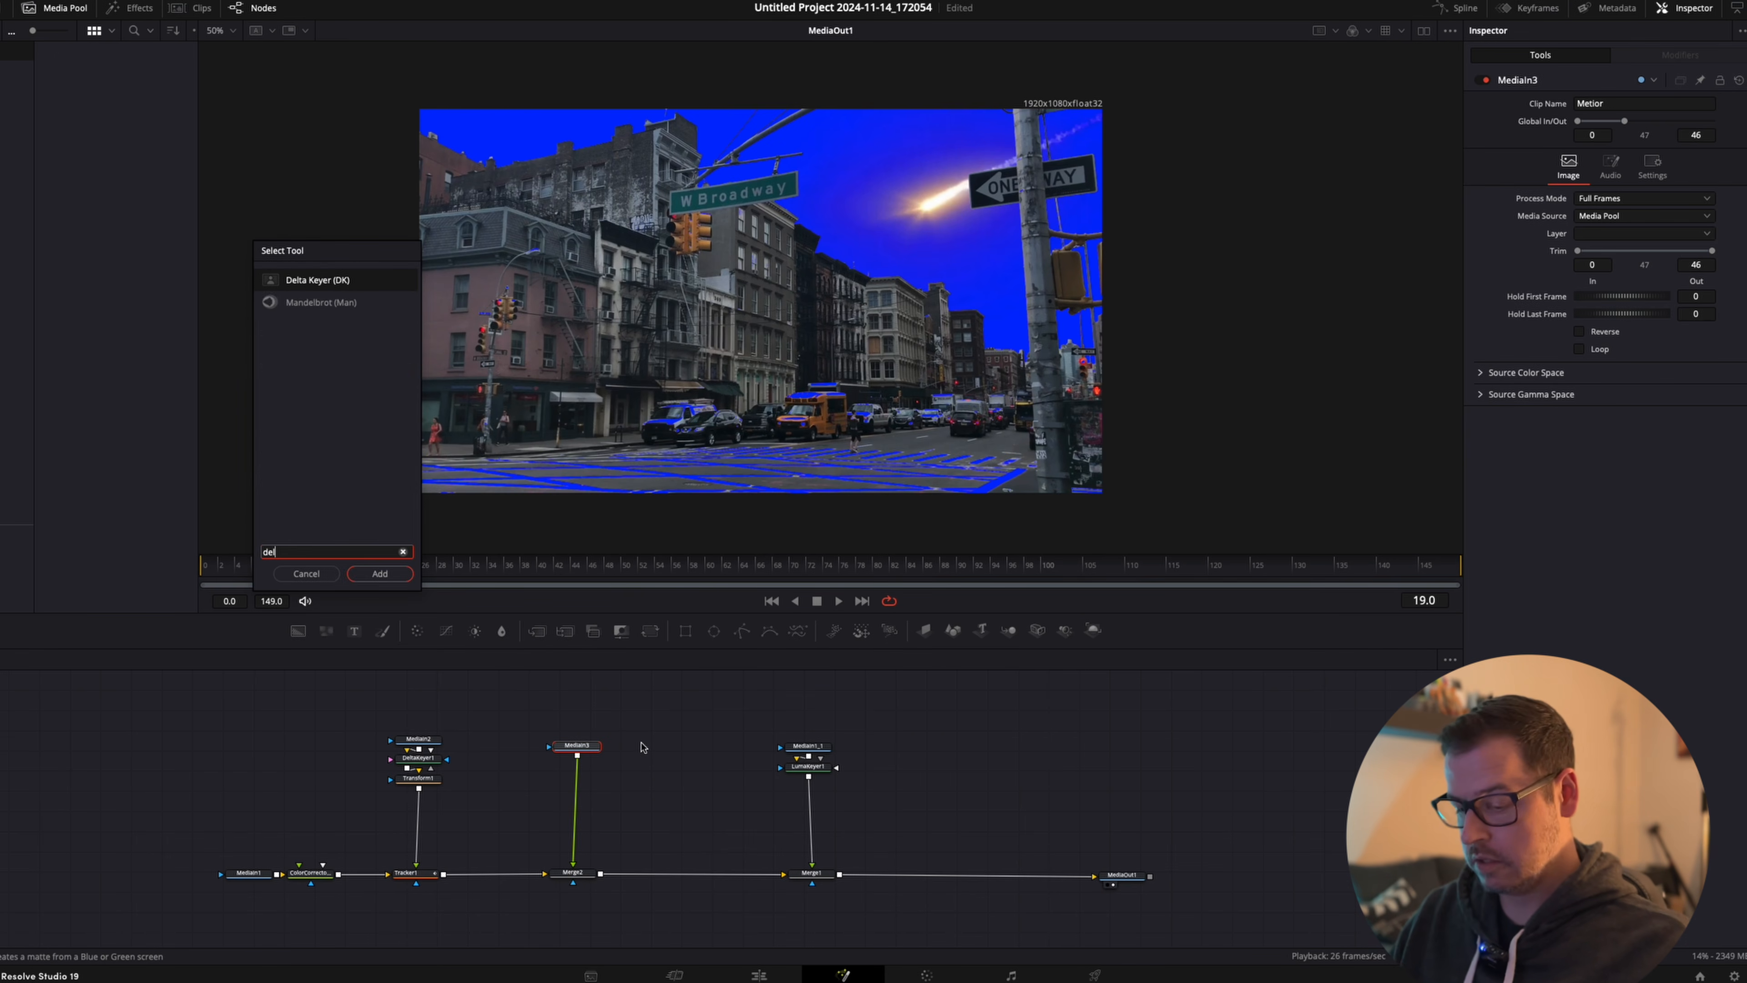
click(378, 574)
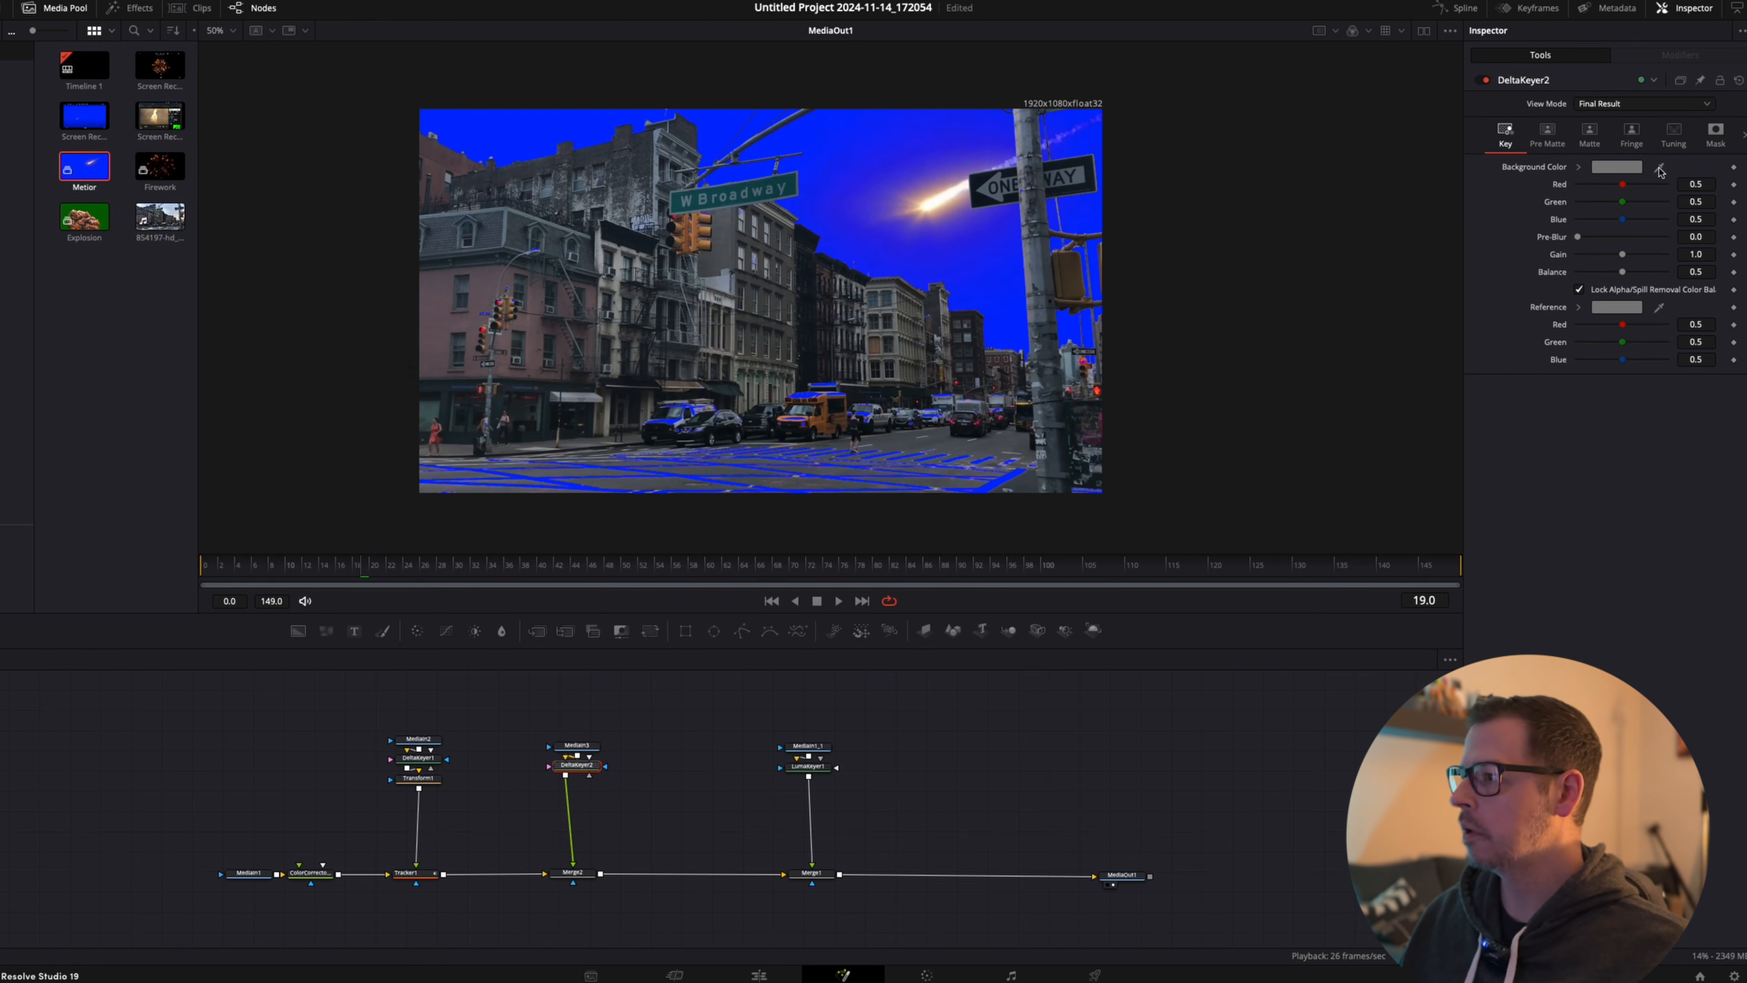
drag(1660, 172, 904, 169)
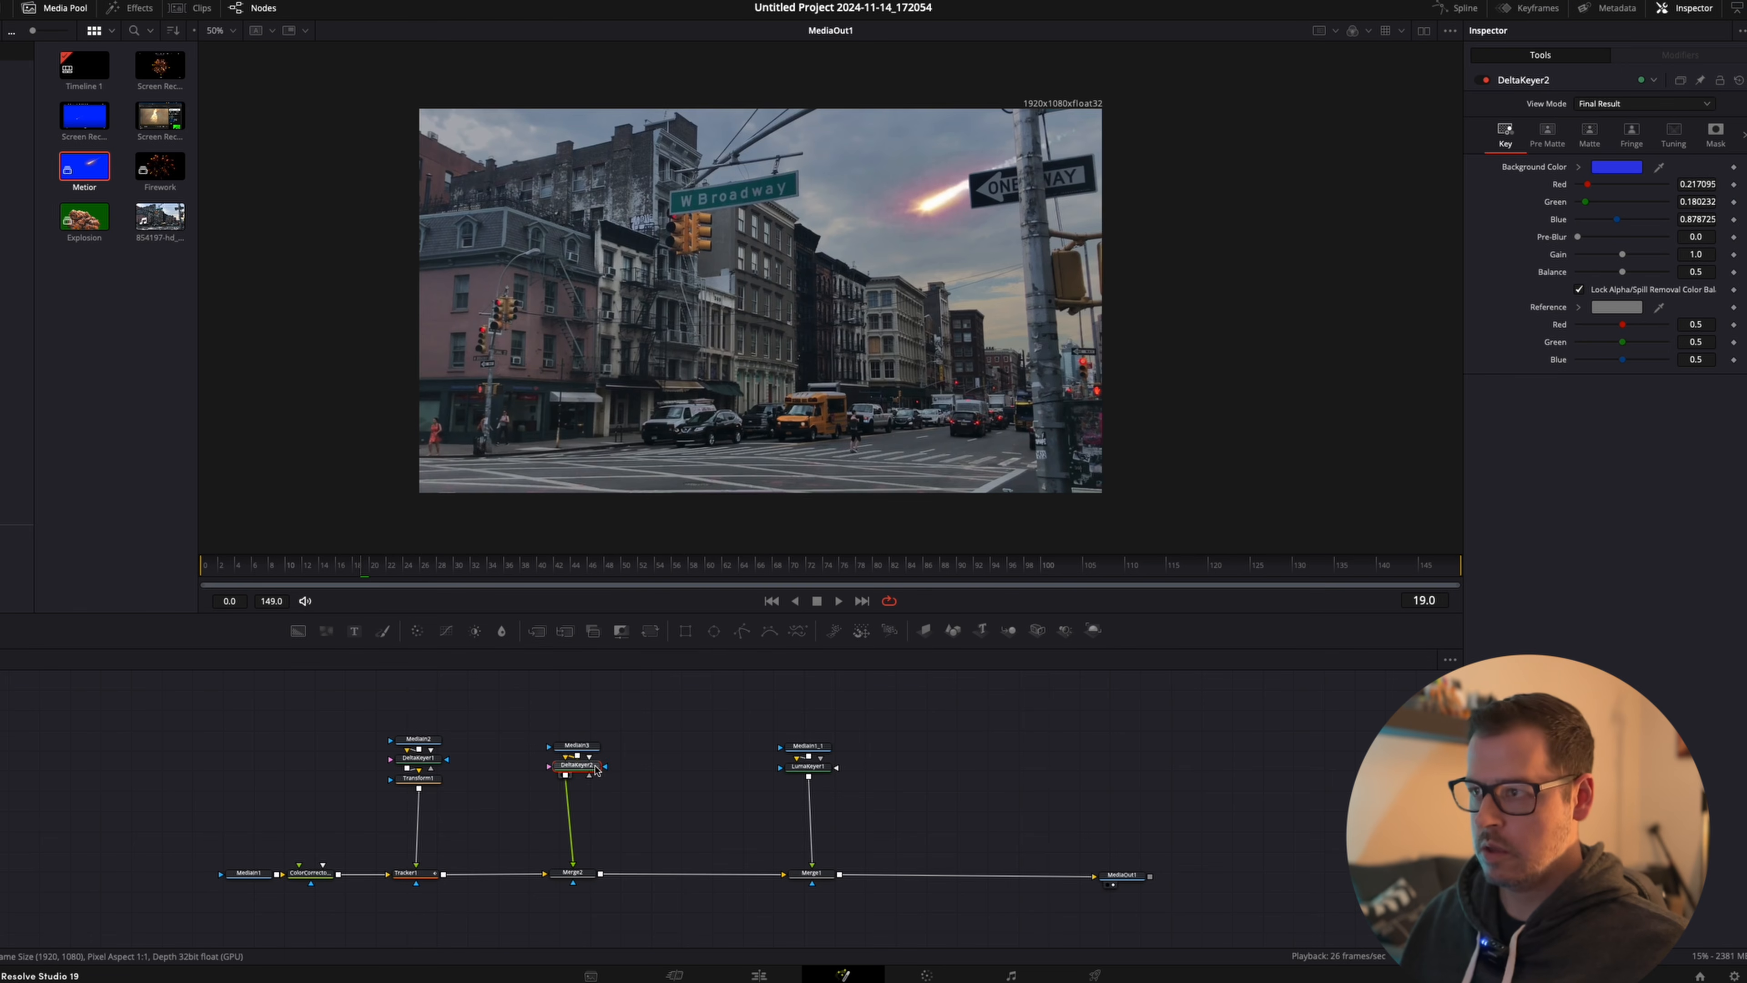
Add a Transform node between the meteor's Delta Keyer and its Merge.
key(shift+space)
text(tra)
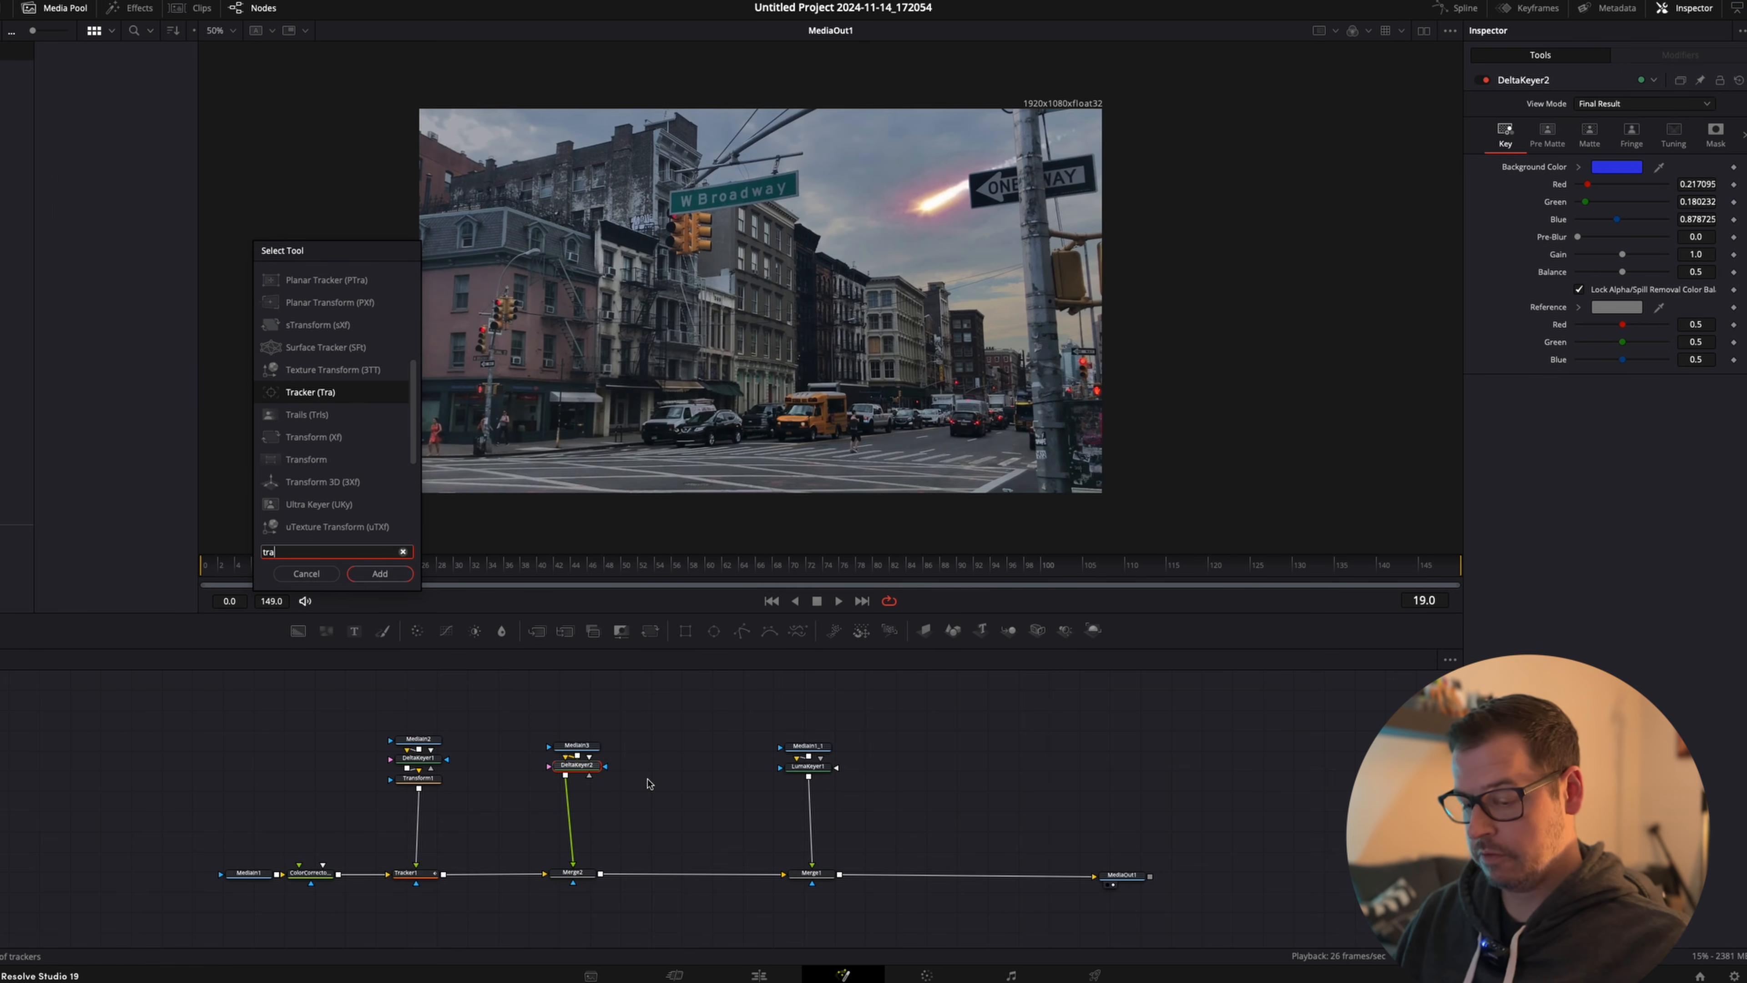
text(n)
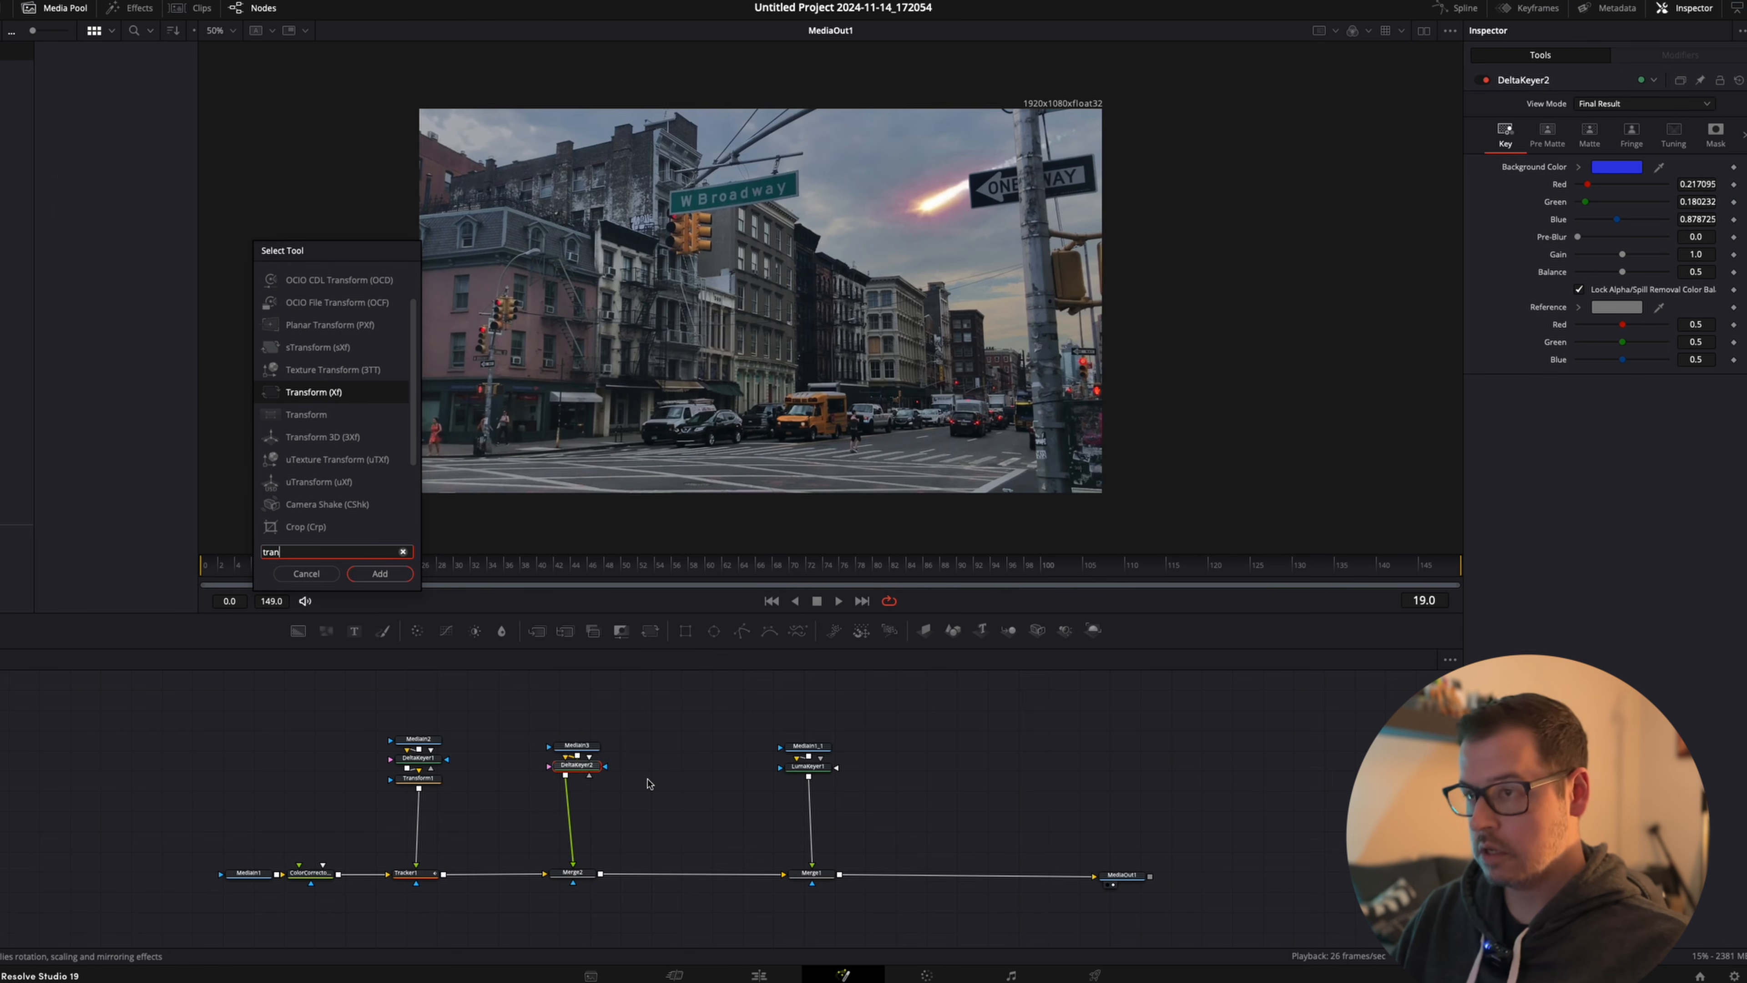
click(380, 573)
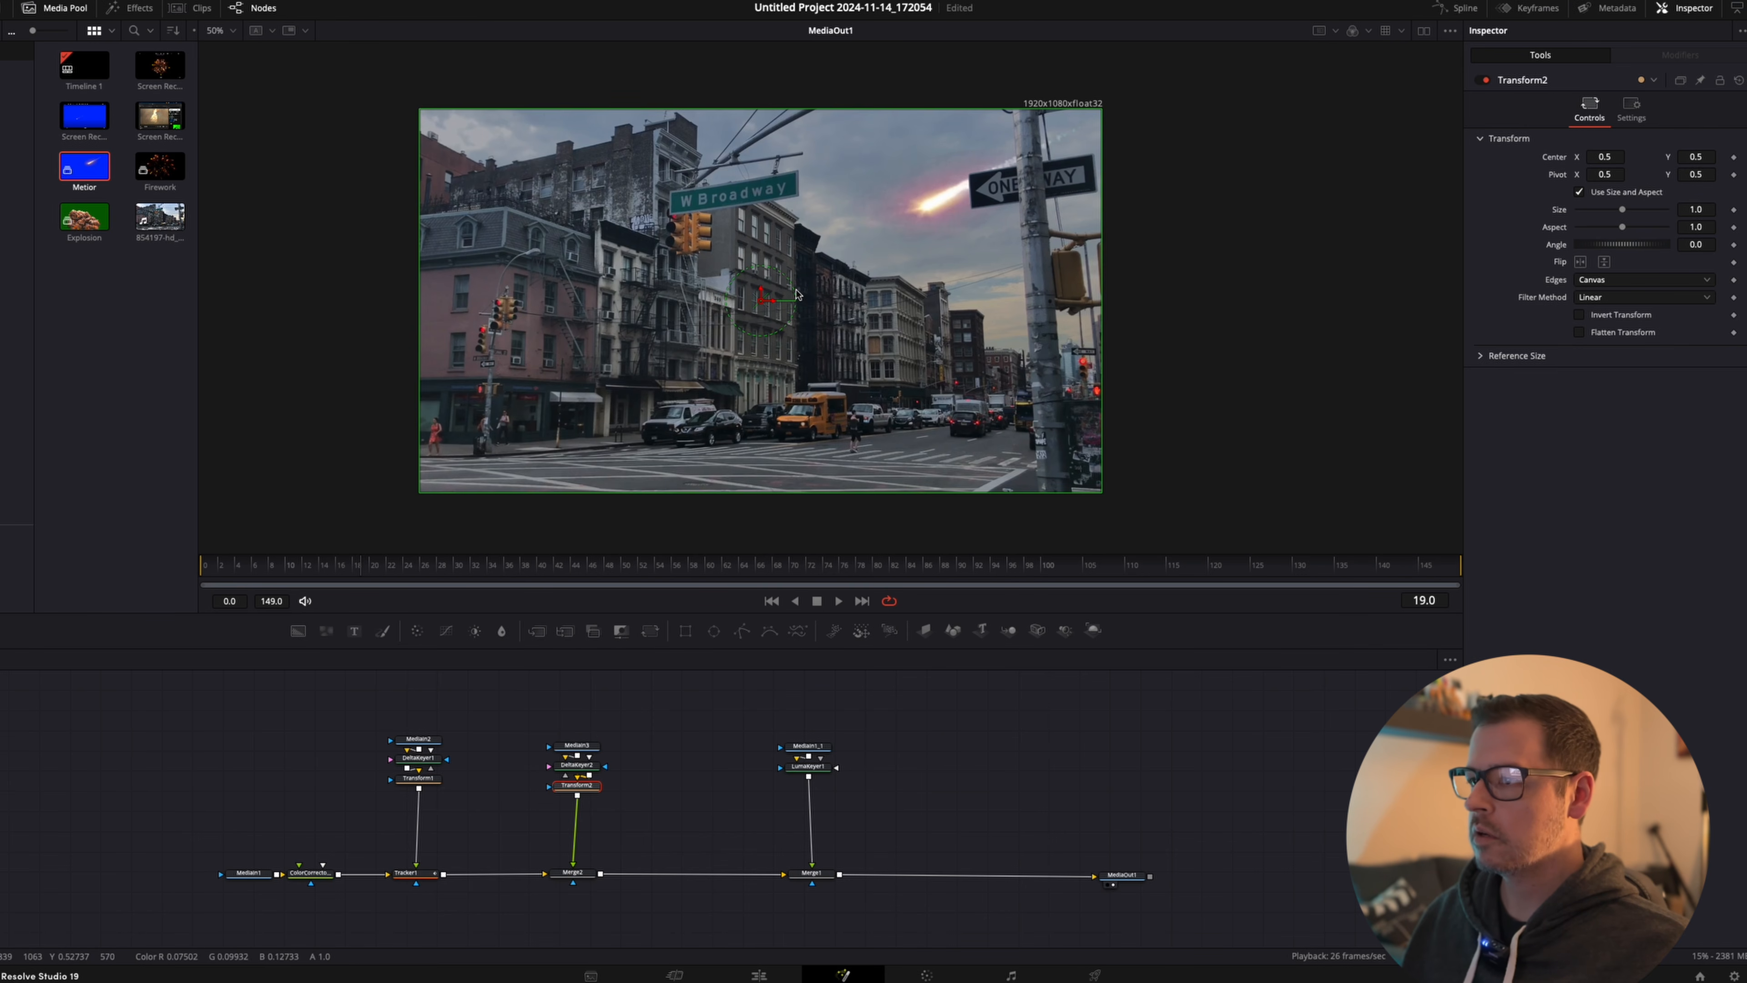
Rotate the meteor to about 36.6 degrees, scale it to 0.67, centre it at about 0.678, 0.595, and check its fall in playback.
drag(797, 294, 780, 280)
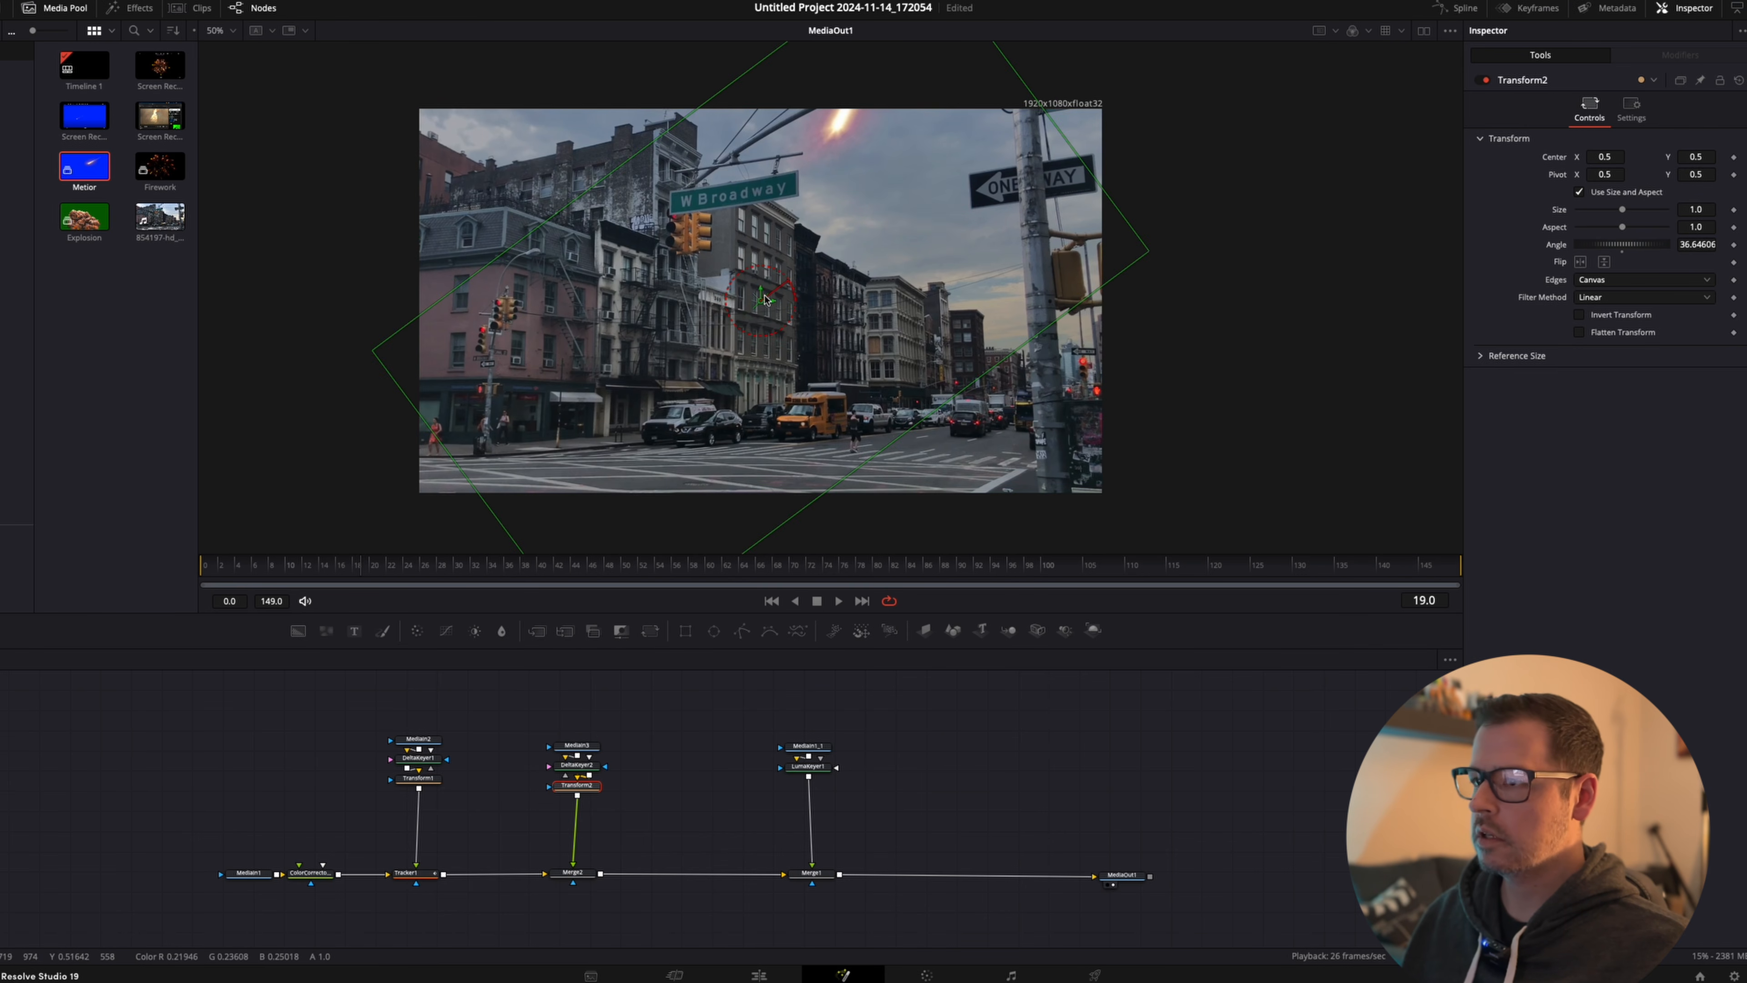
drag(1623, 211, 1608, 211)
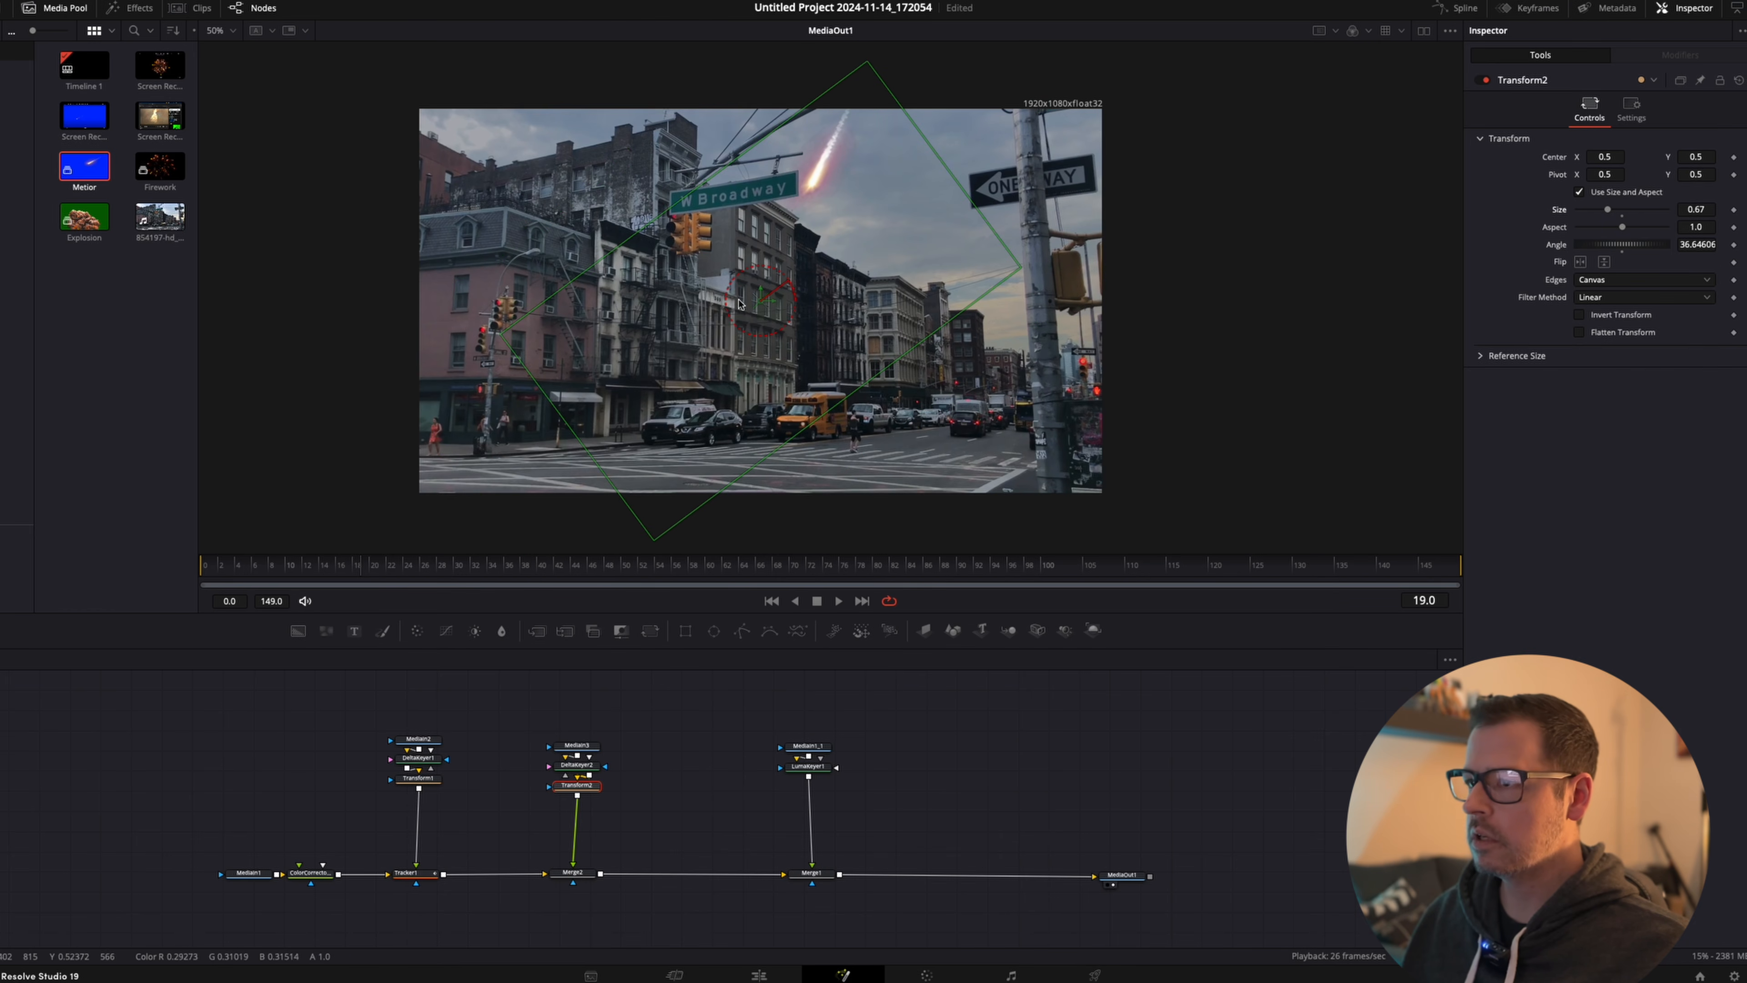
drag(762, 301, 883, 265)
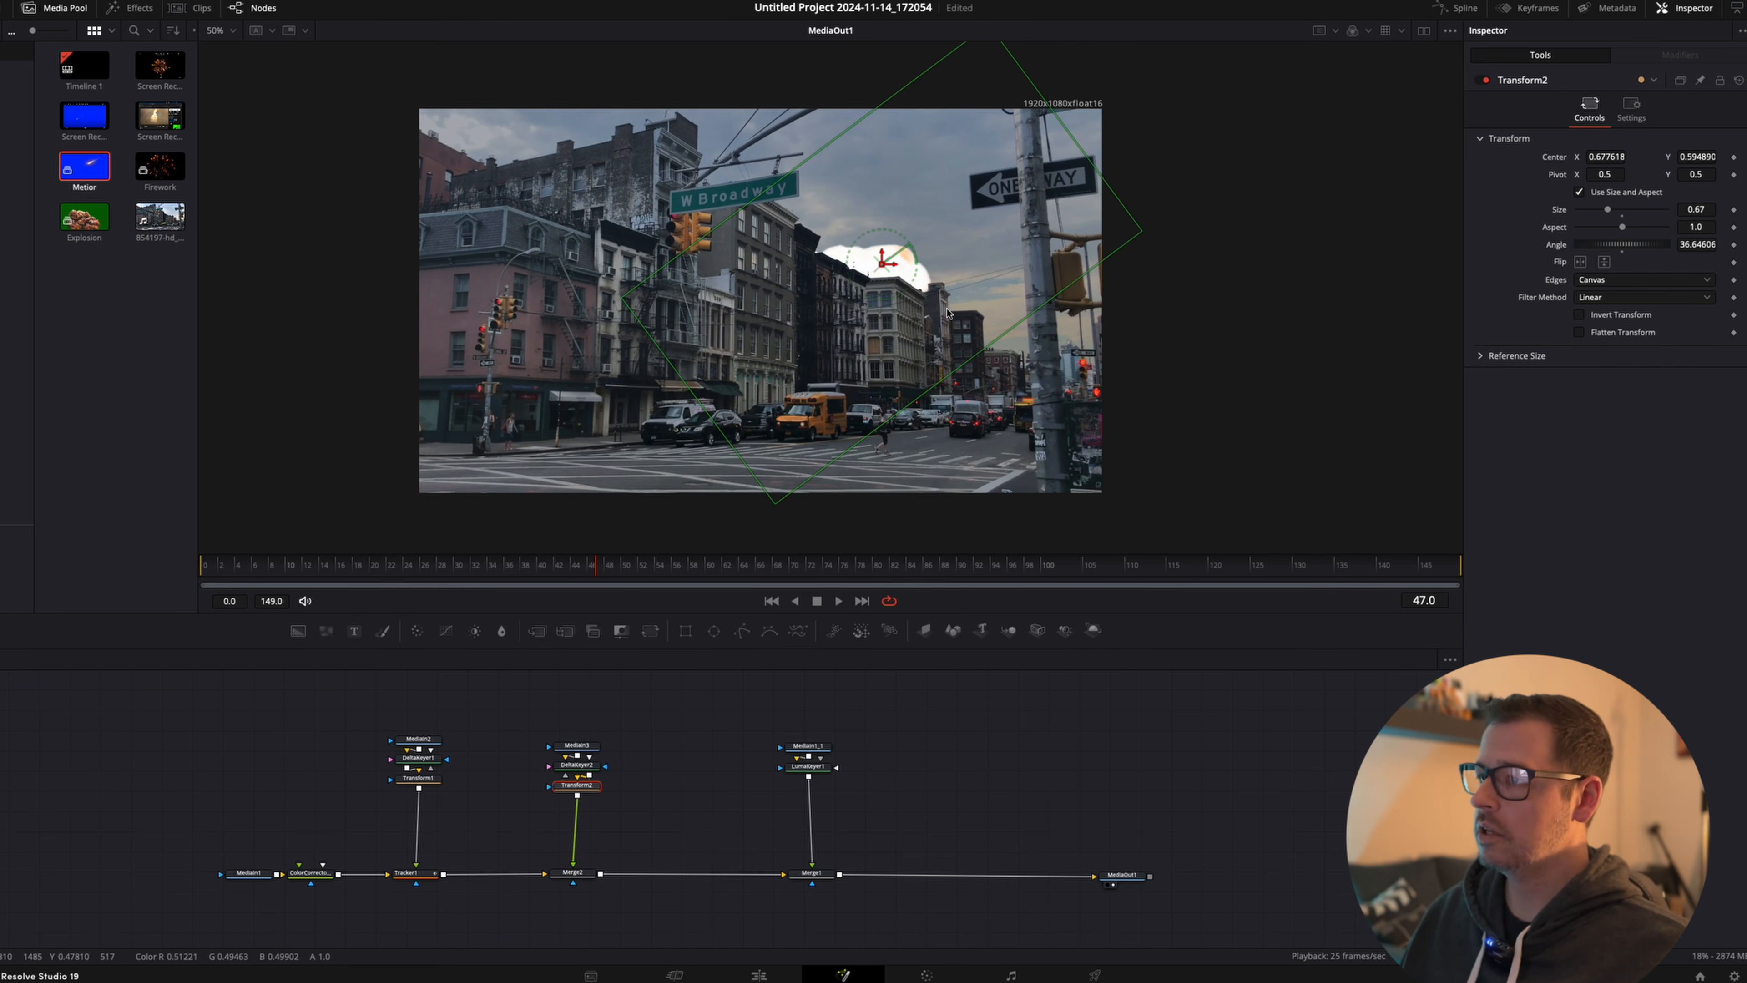
key(space)
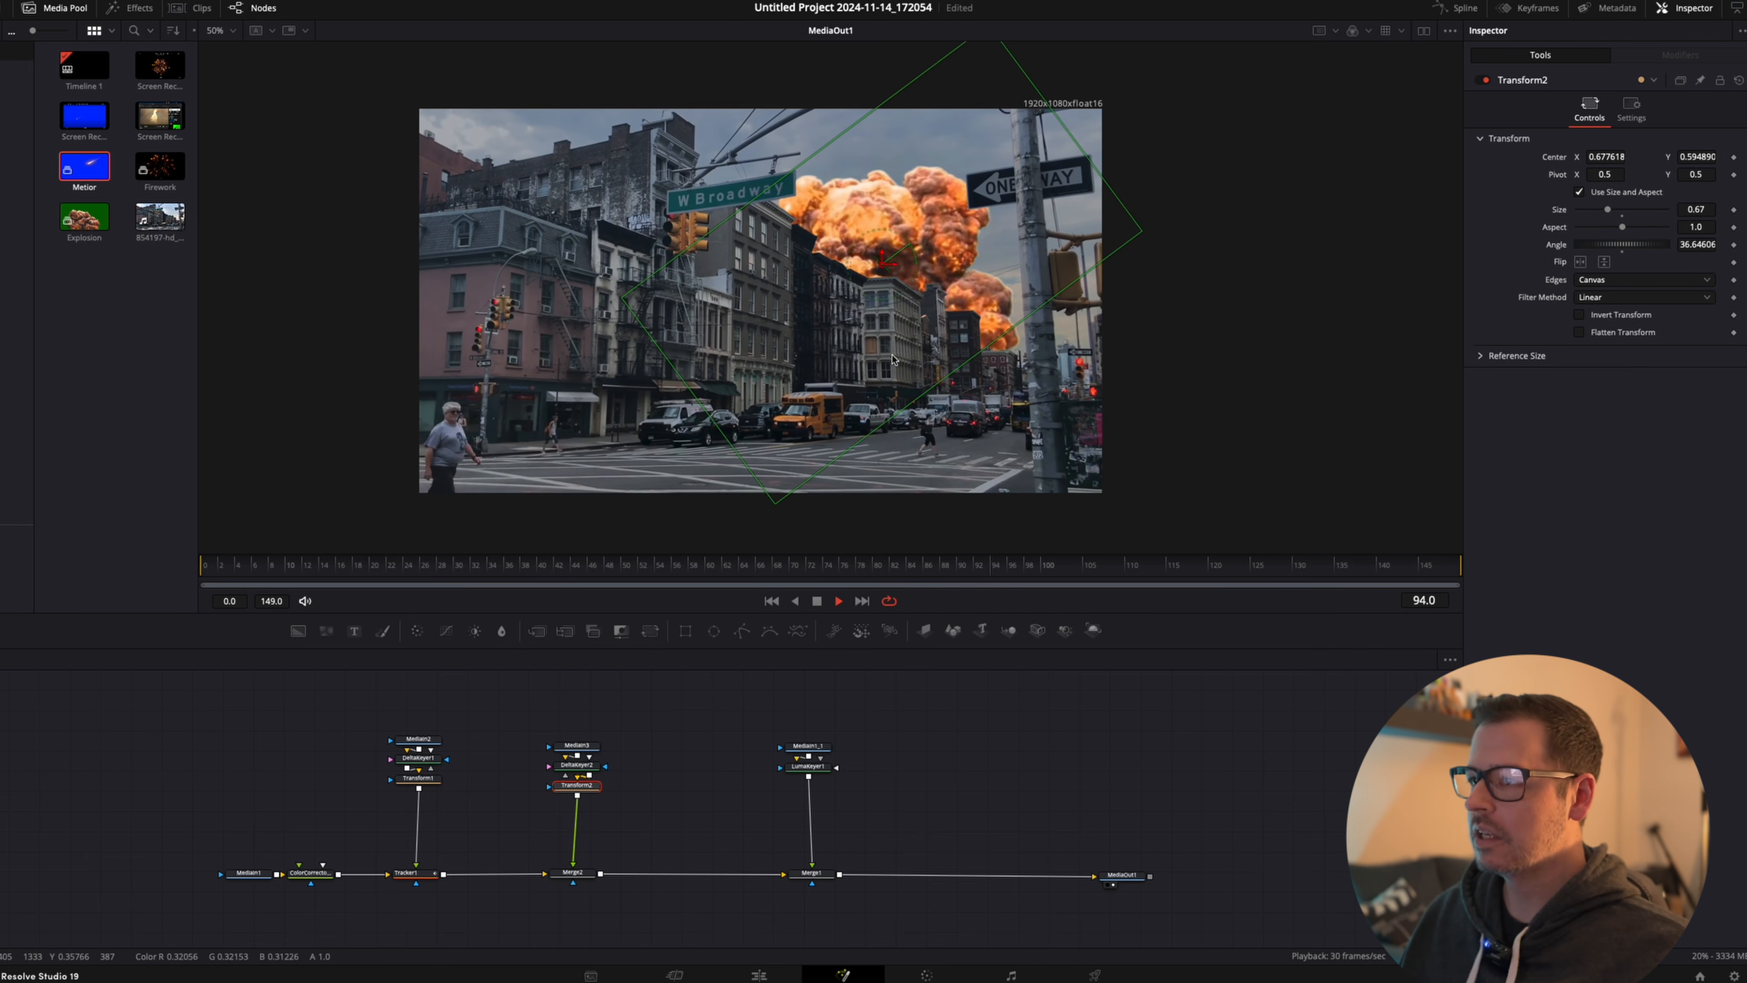
key(space)
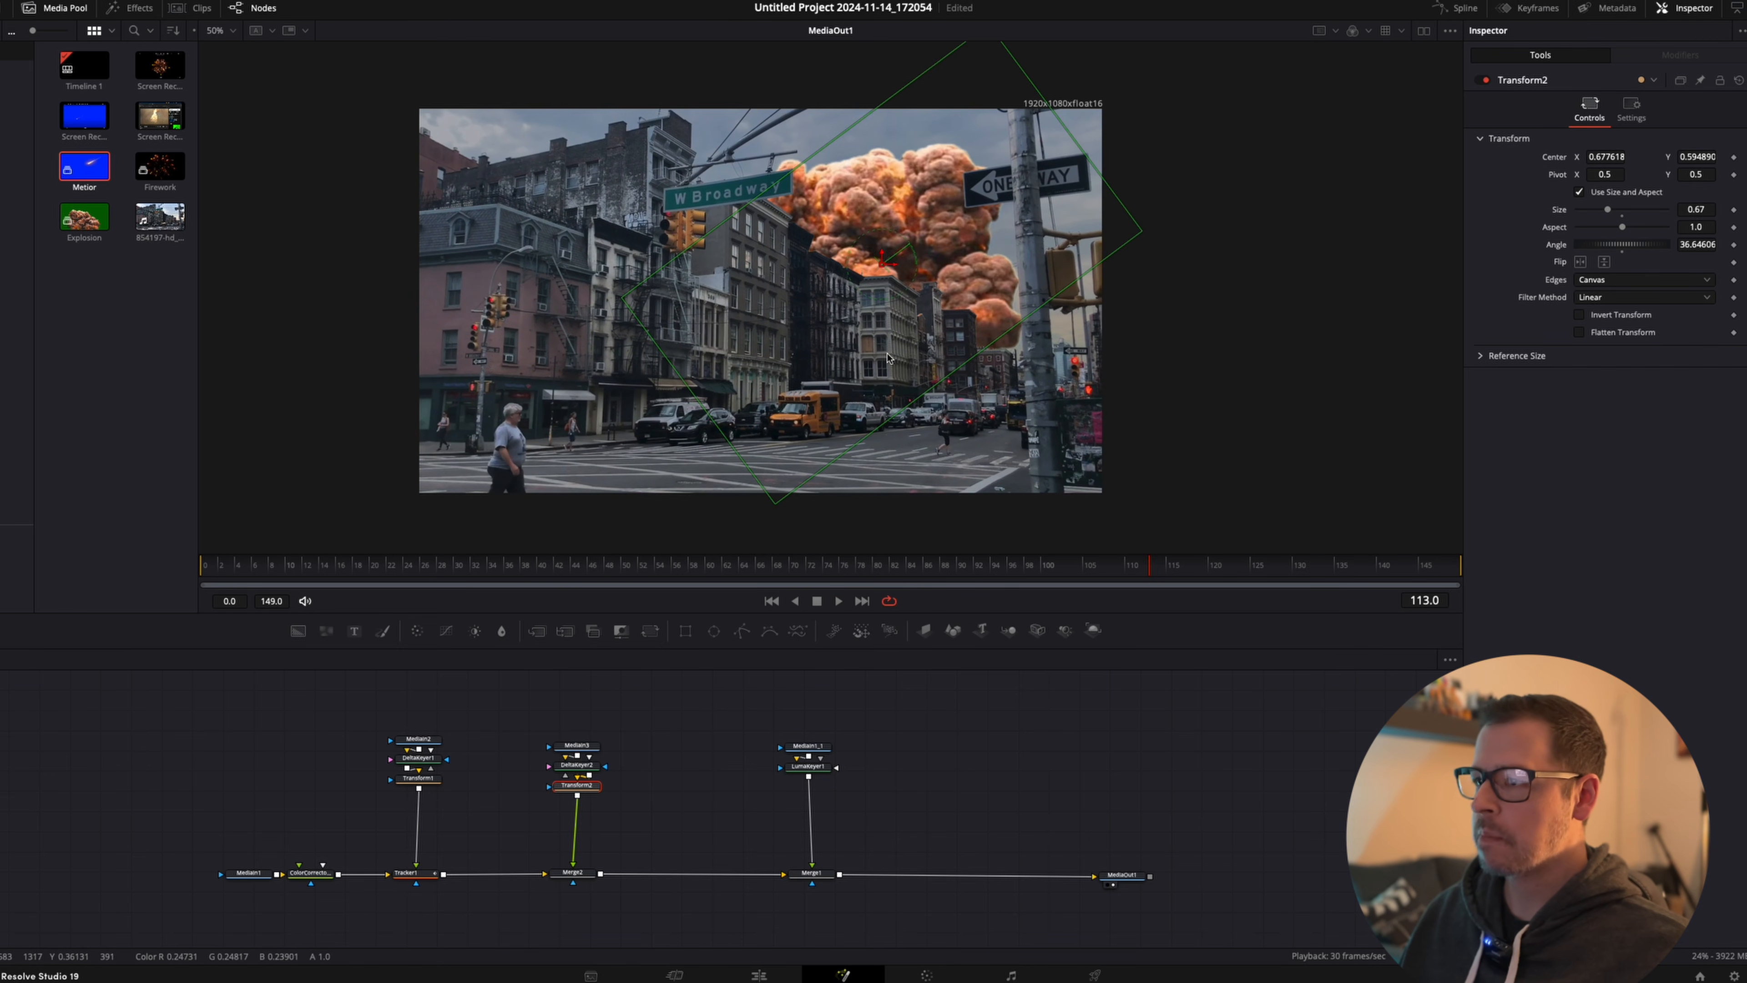
drag(629, 566, 307, 570)
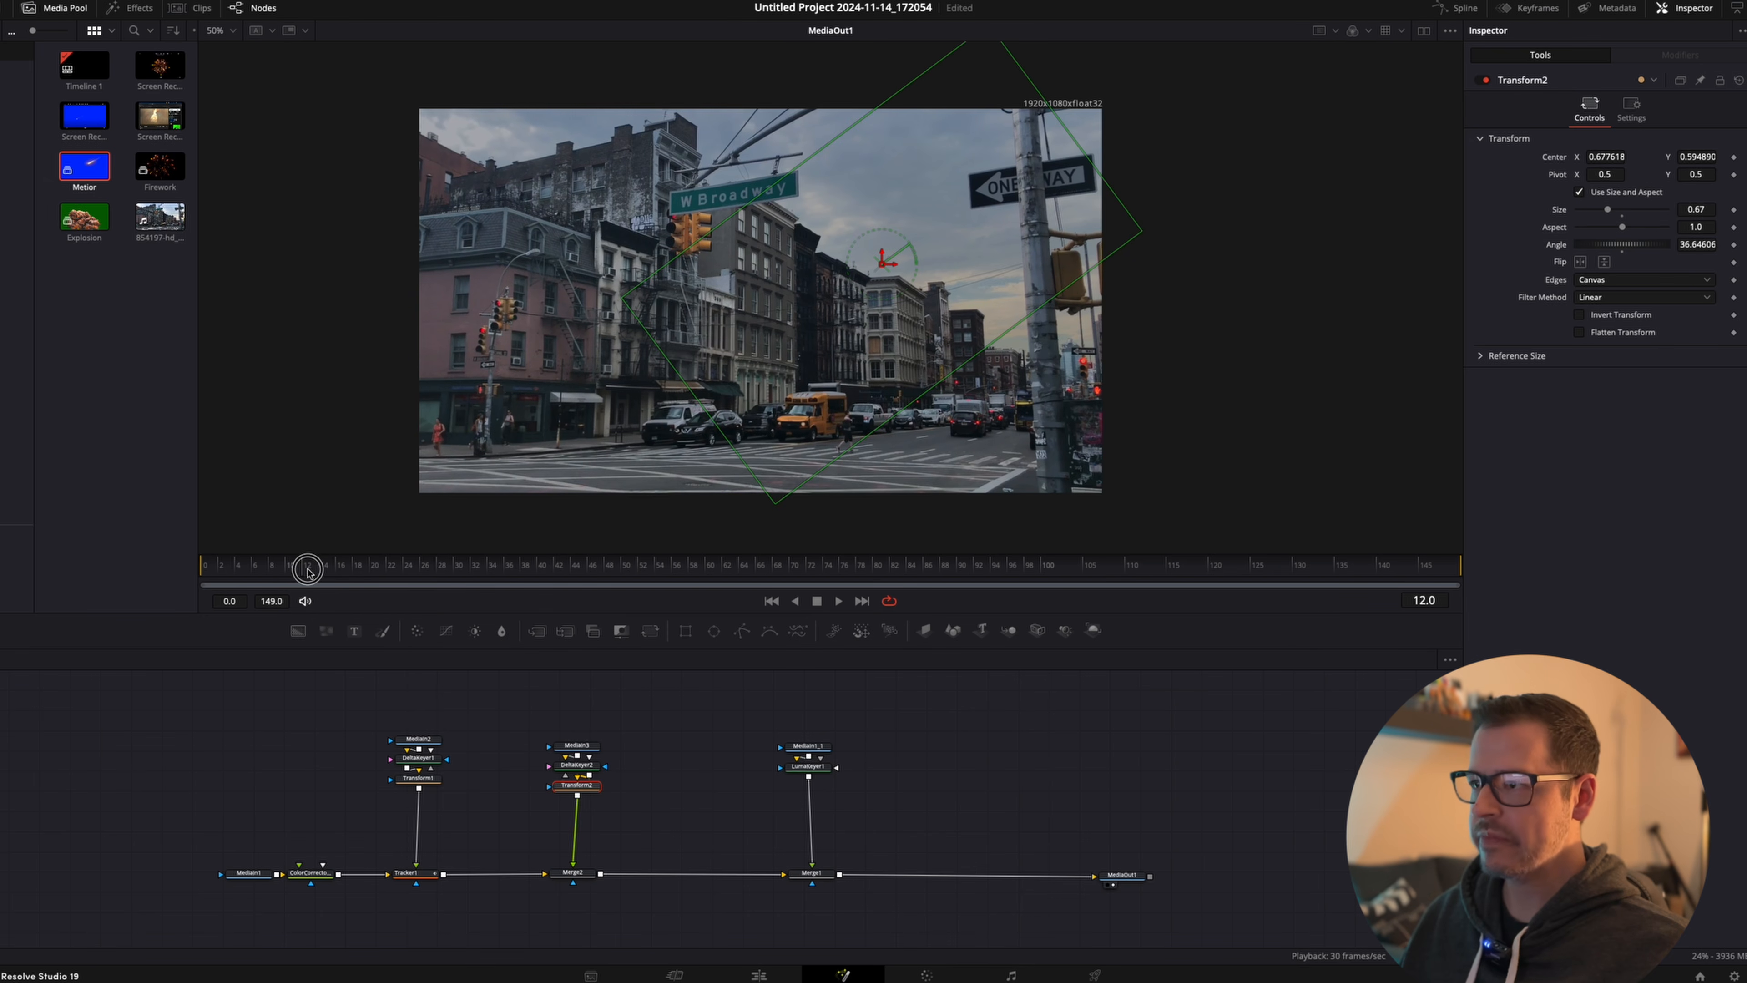
key(space)
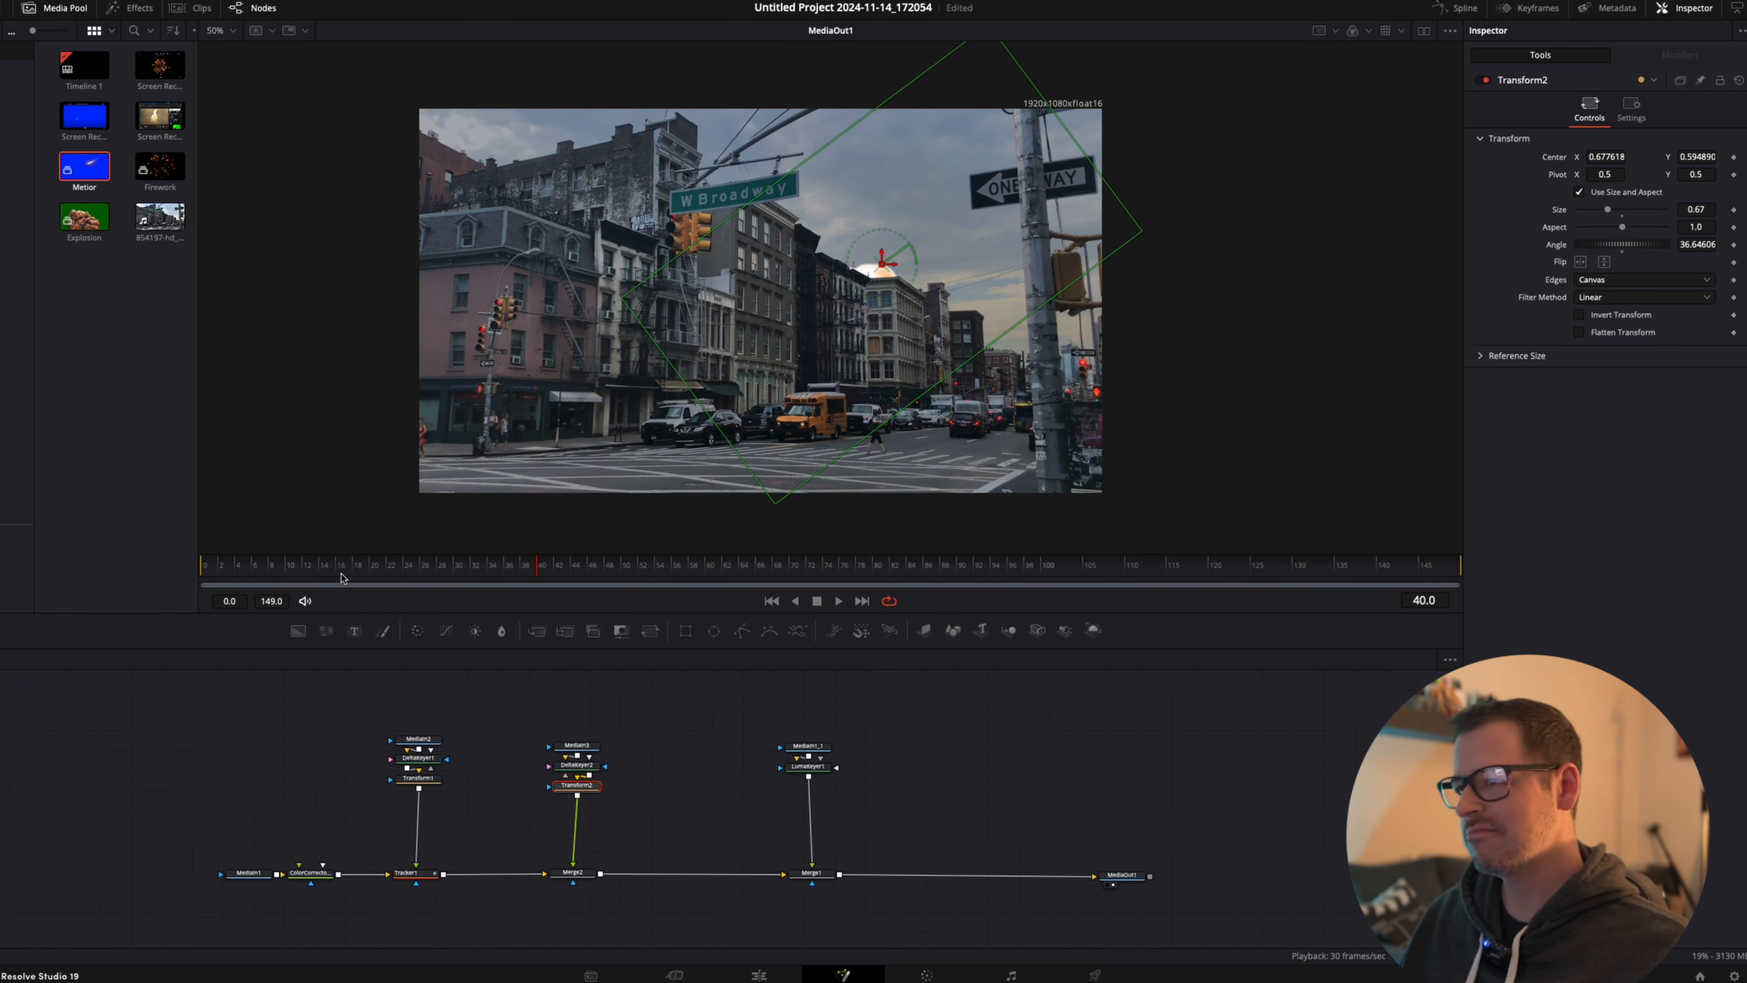
click(325, 565)
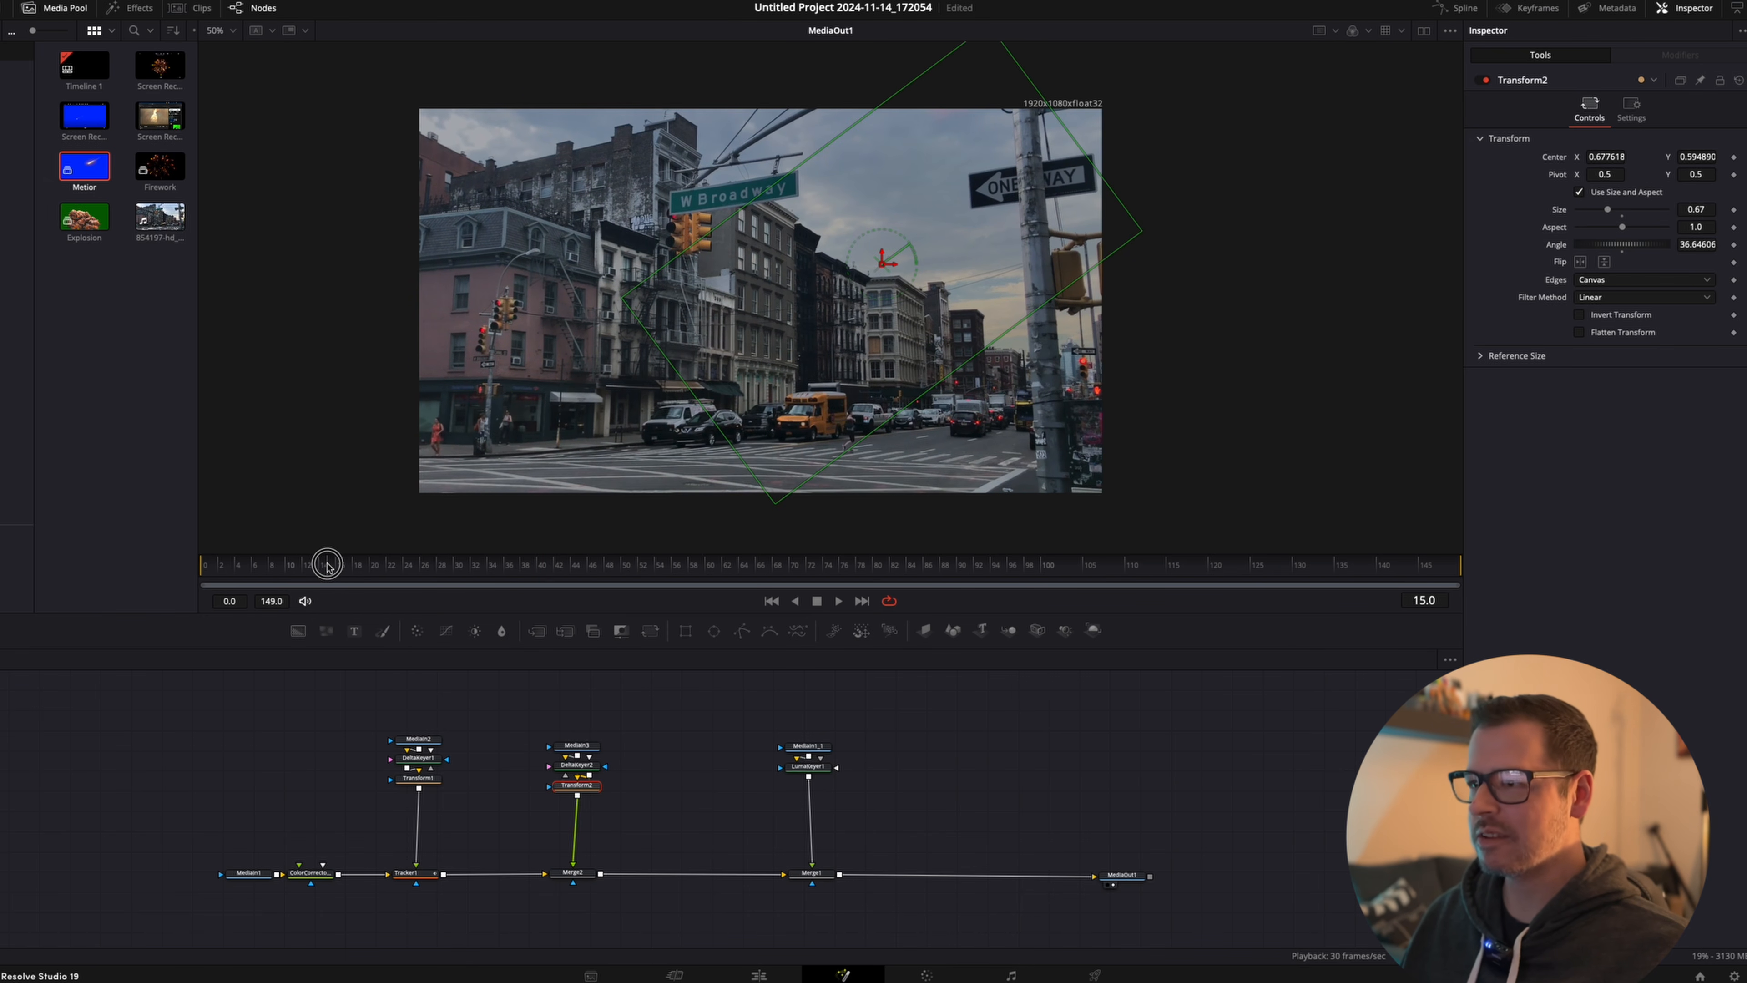
Move the three meteor nodes up to make room and add a Time Speed node after their Transform.
drag(580, 716, 616, 808)
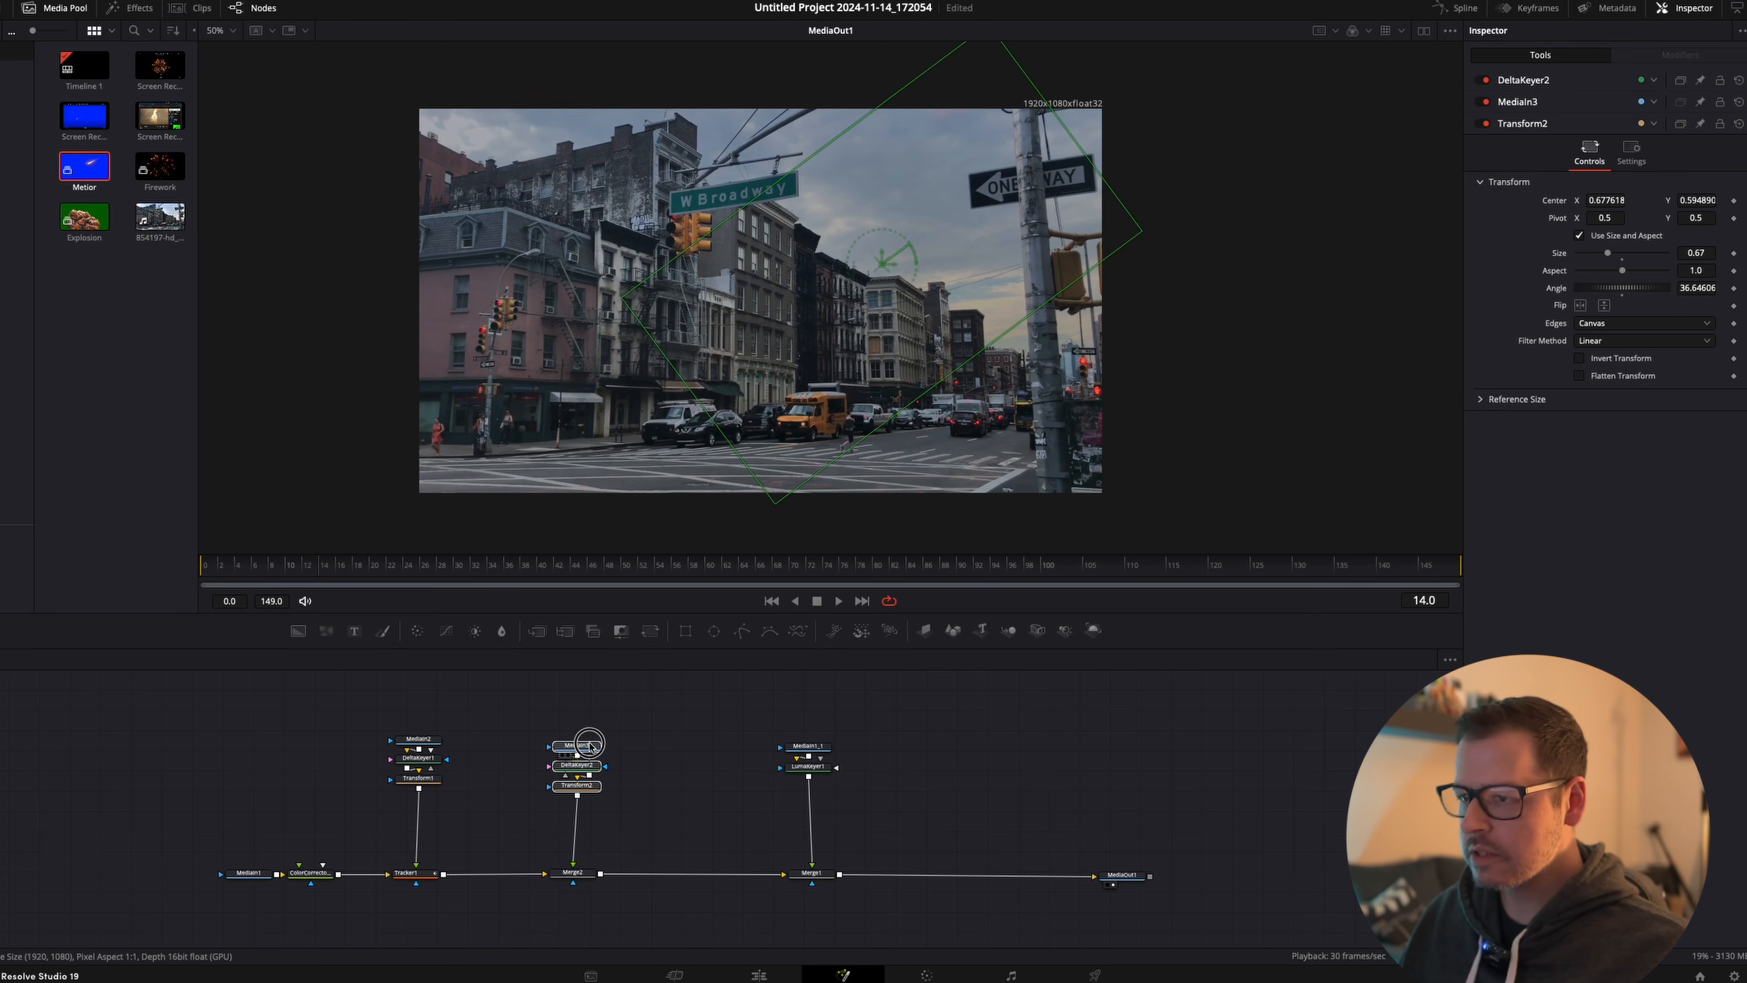
drag(590, 745, 587, 728)
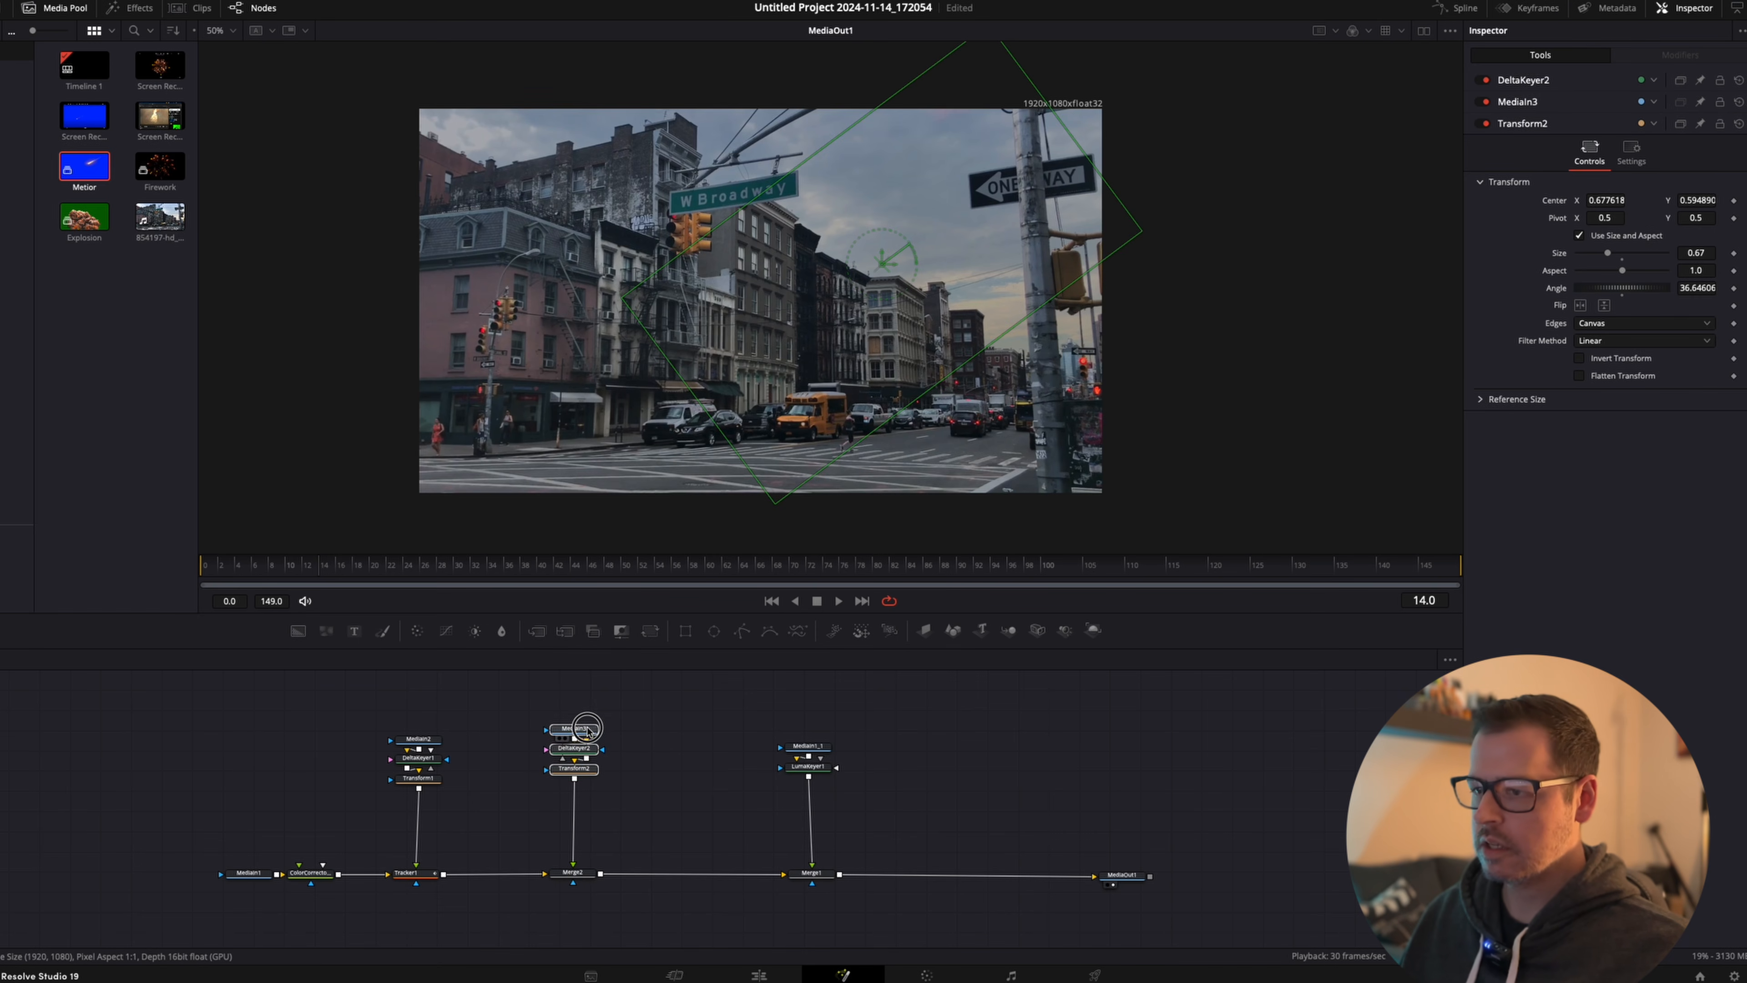
click(604, 790)
key(shift+space)
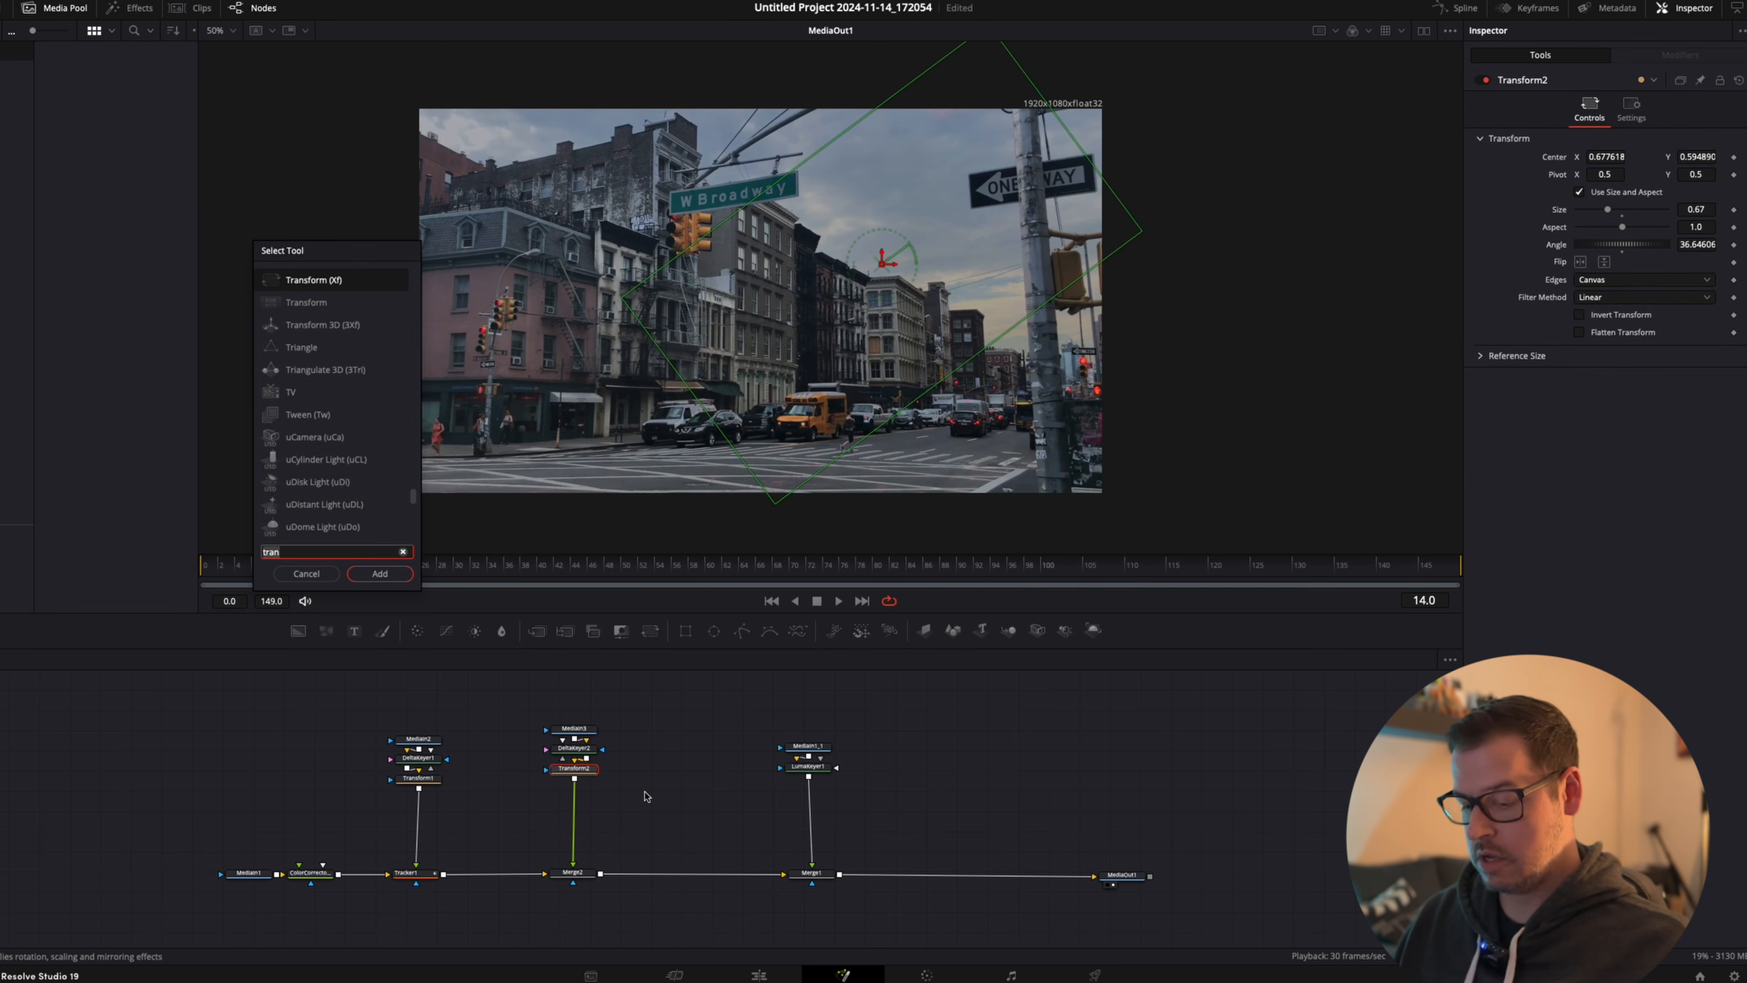
text(time)
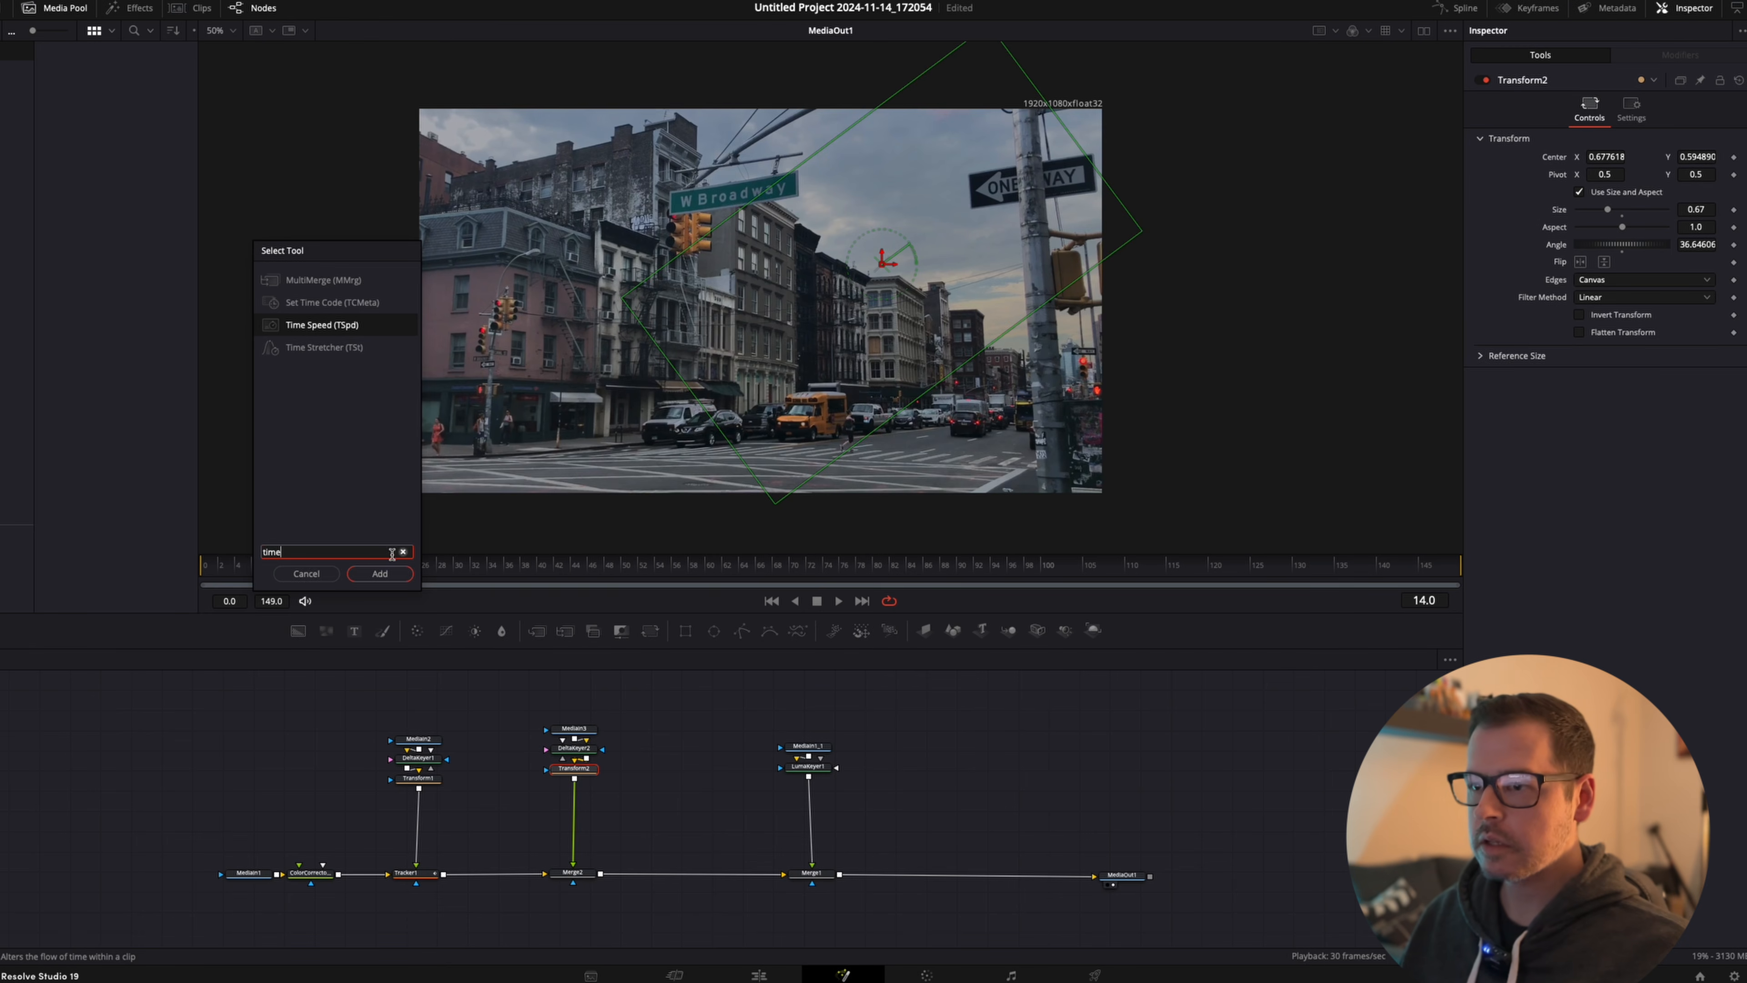
click(384, 575)
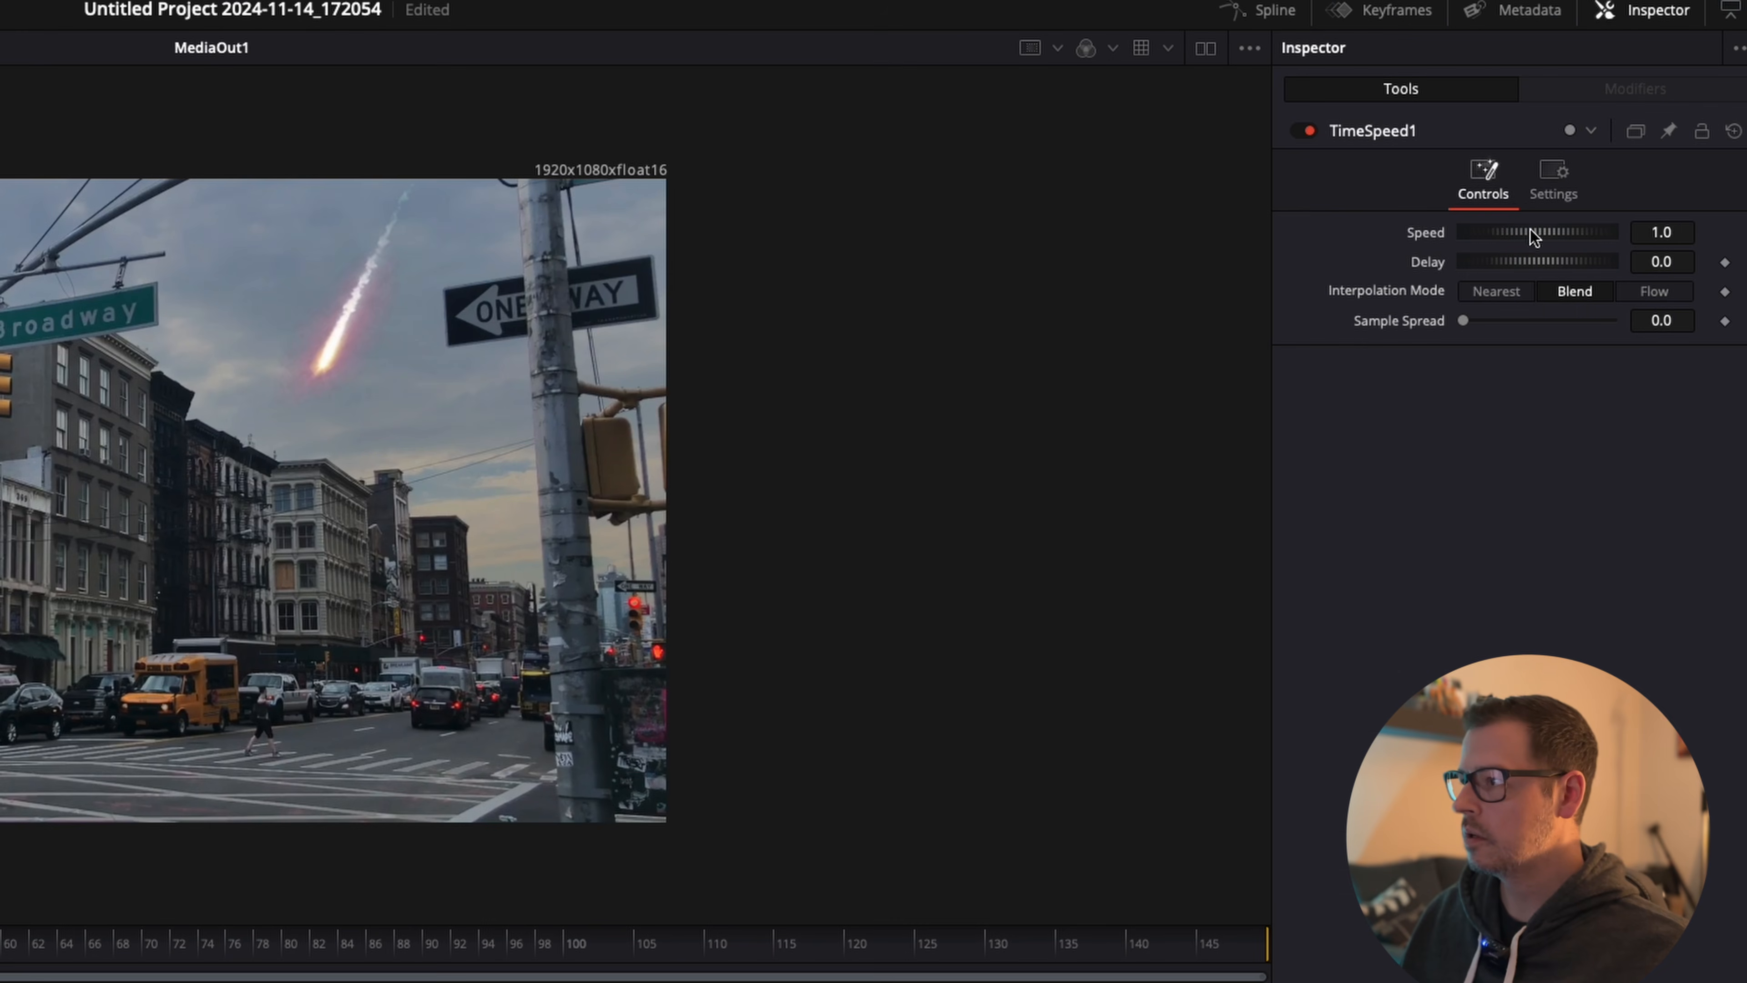
Speed up the meteor by setting the Time Speed node's speed to 2.02, checking the timing in playback.
drag(1616, 145, 1619, 144)
drag(1534, 237, 1544, 240)
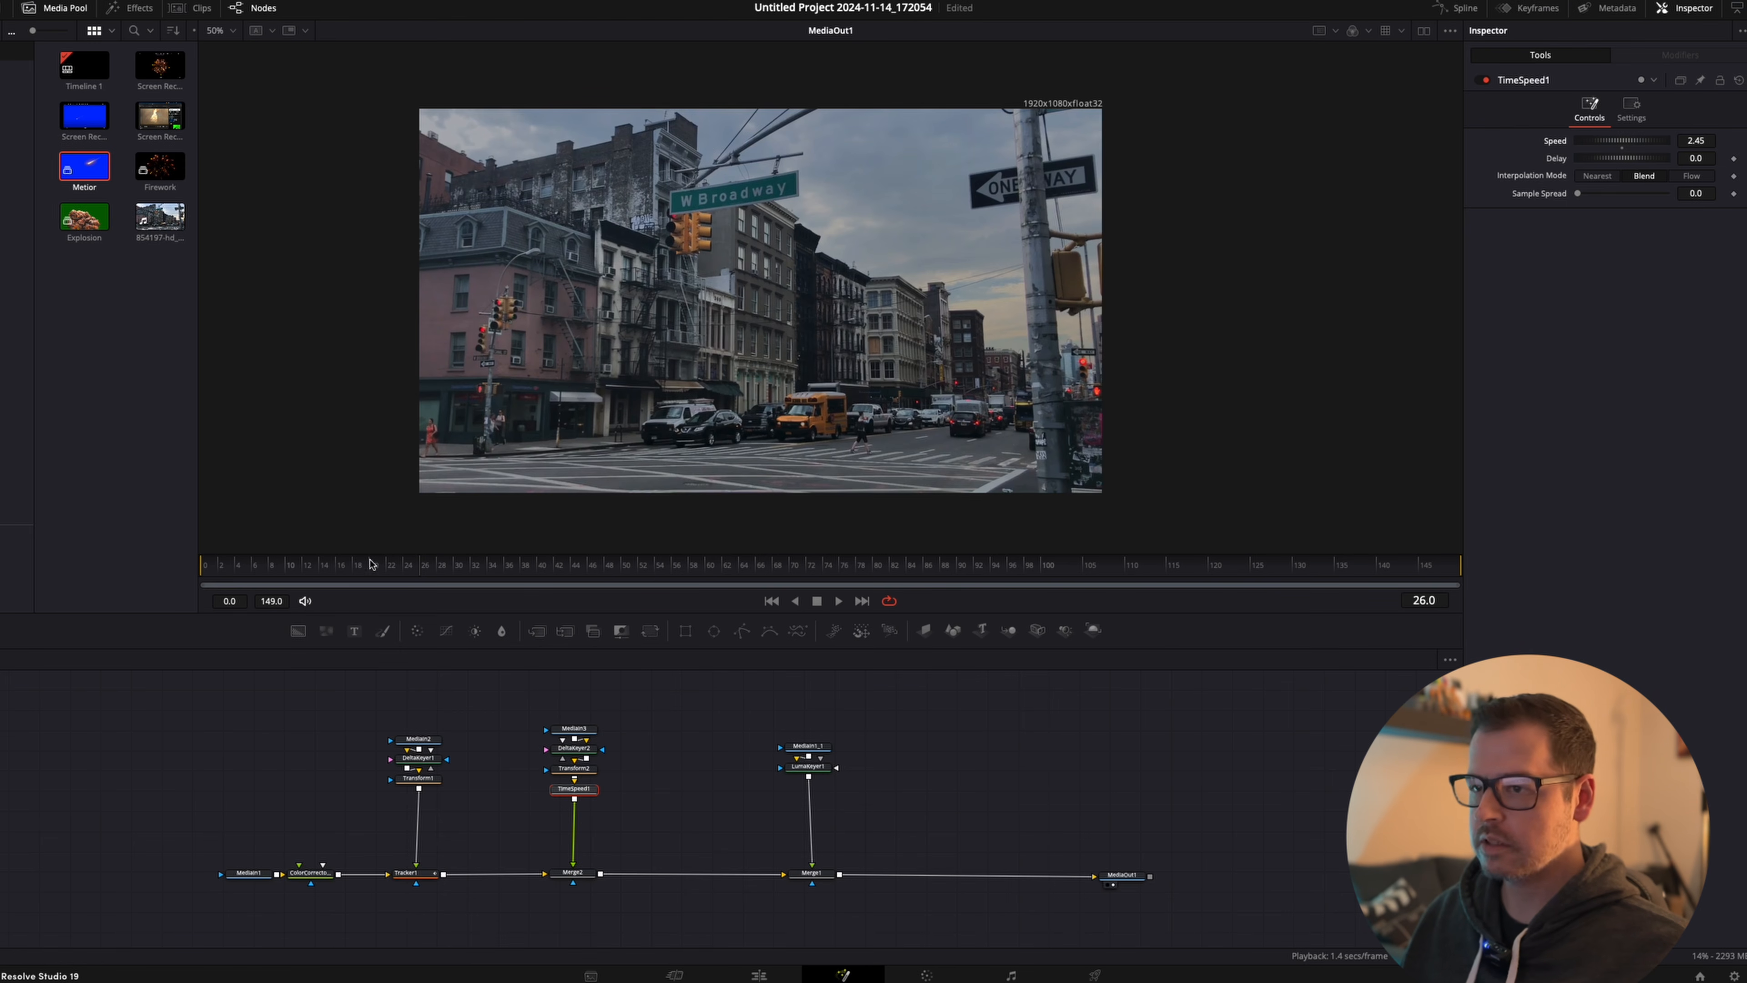
drag(345, 565, 247, 569)
key(space)
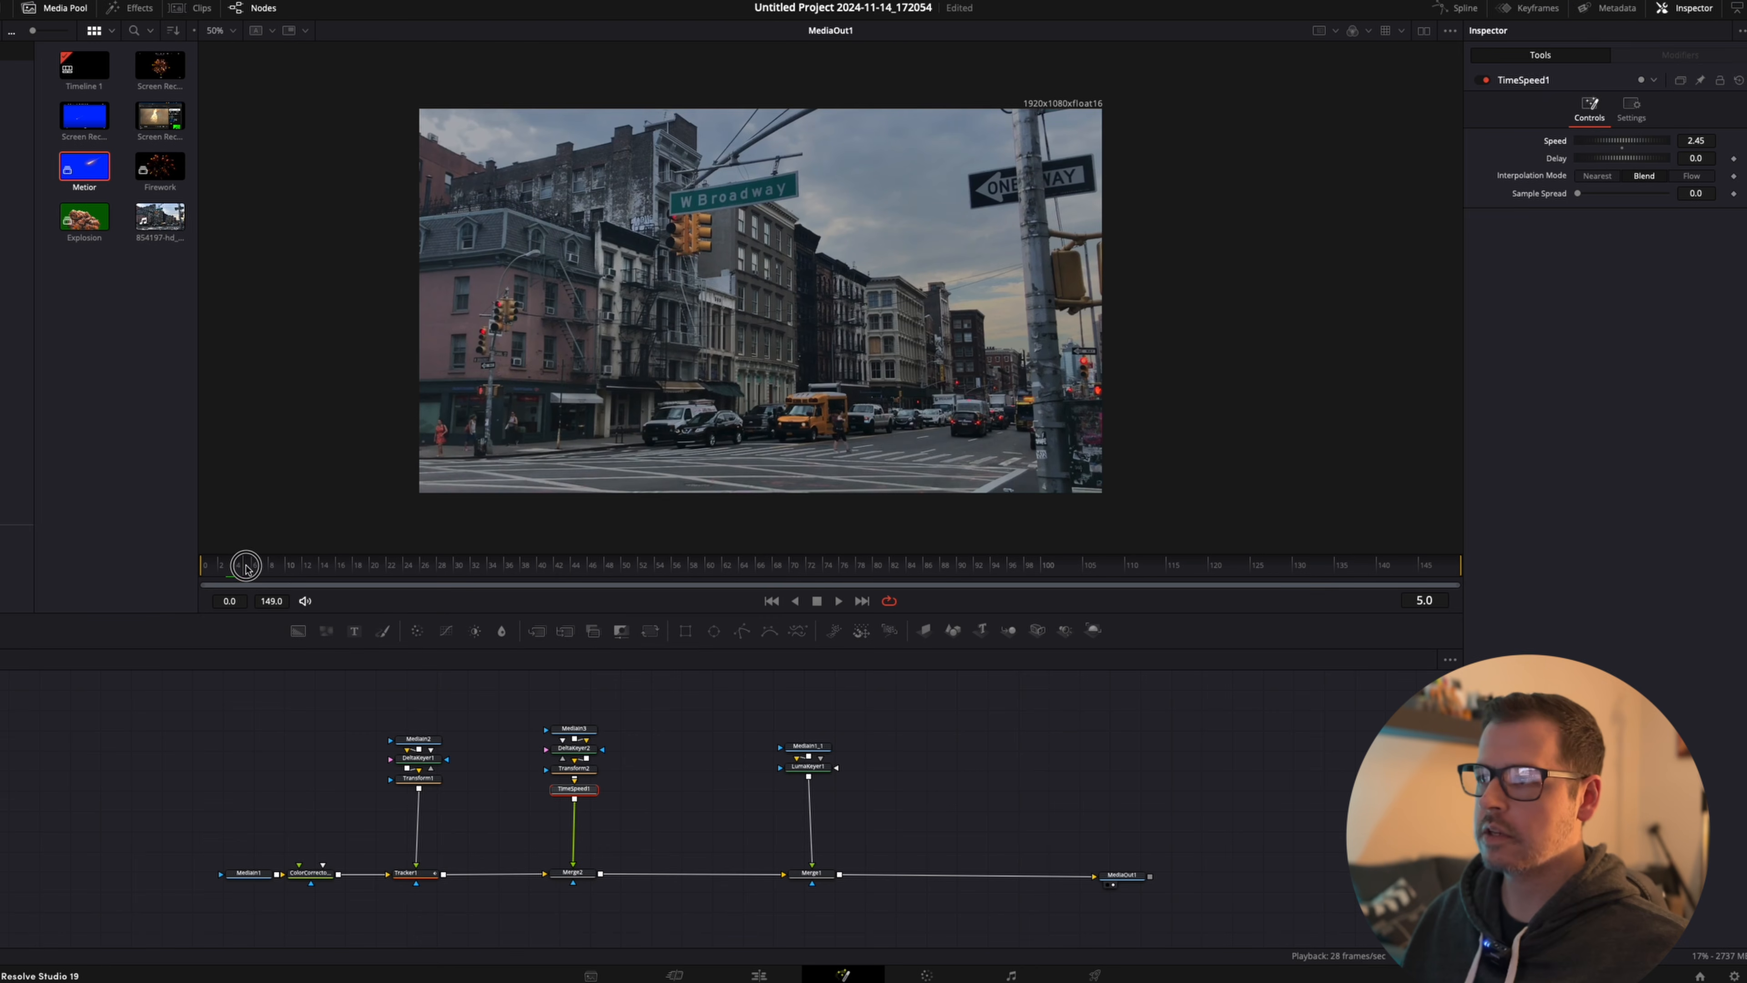
drag(1643, 143, 1641, 143)
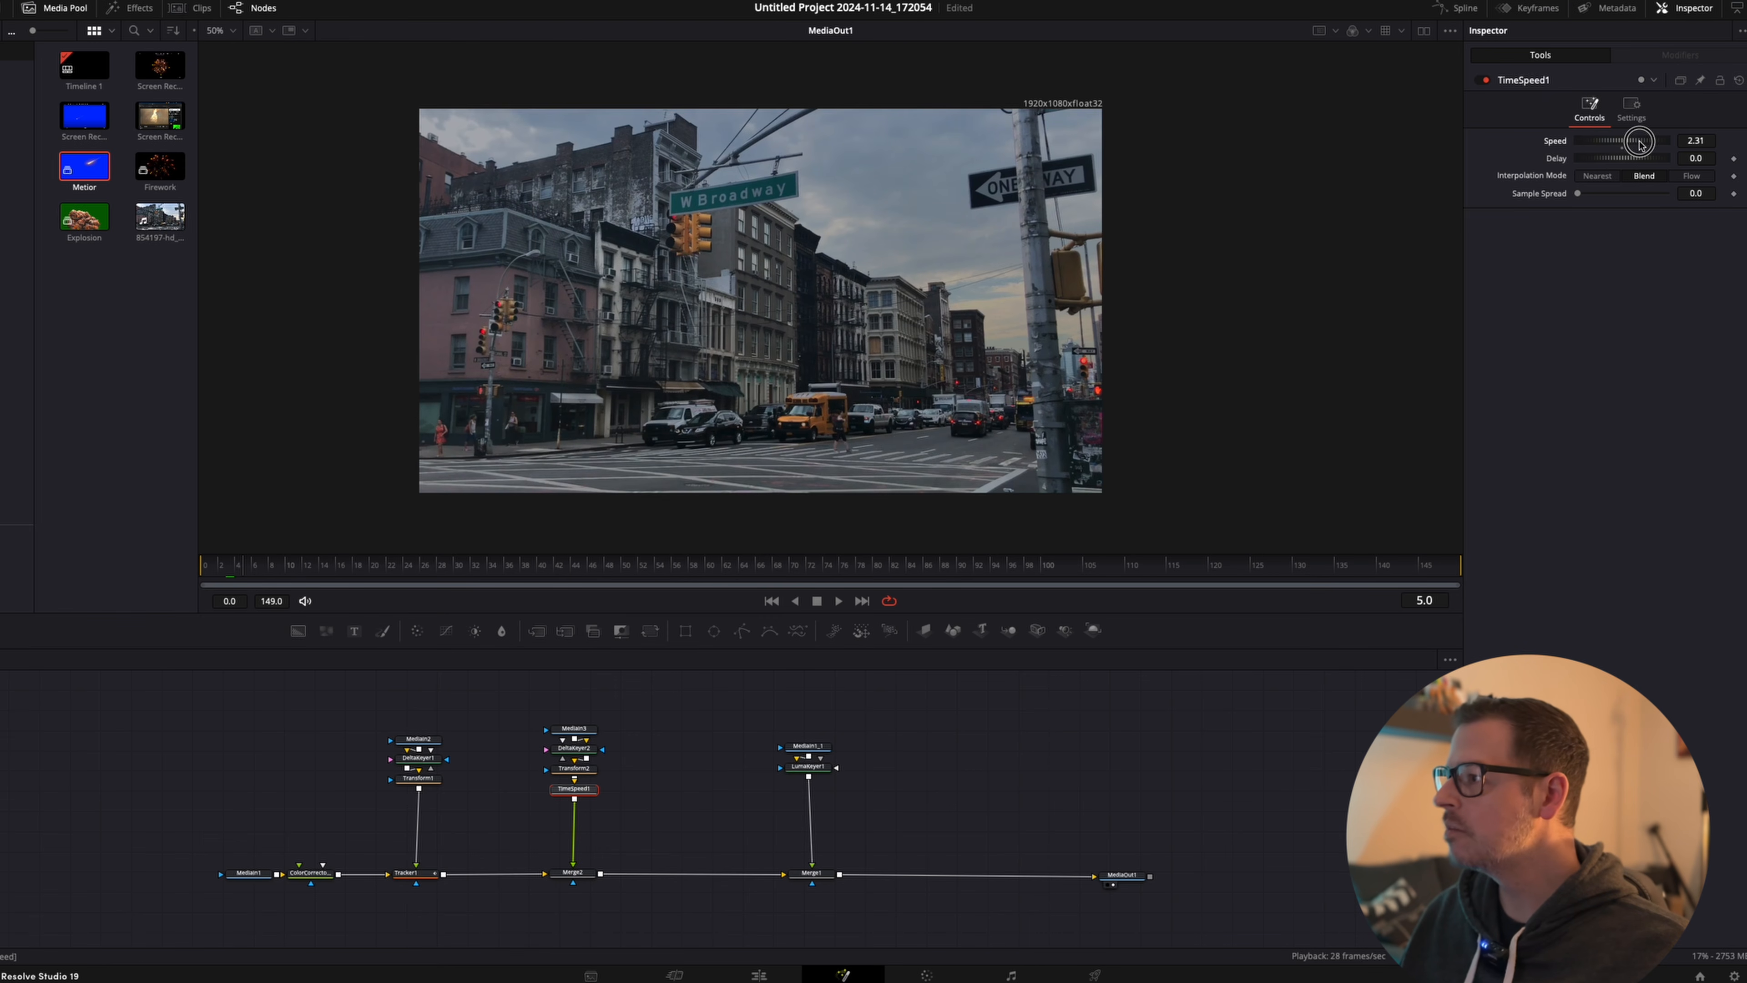
key(space)
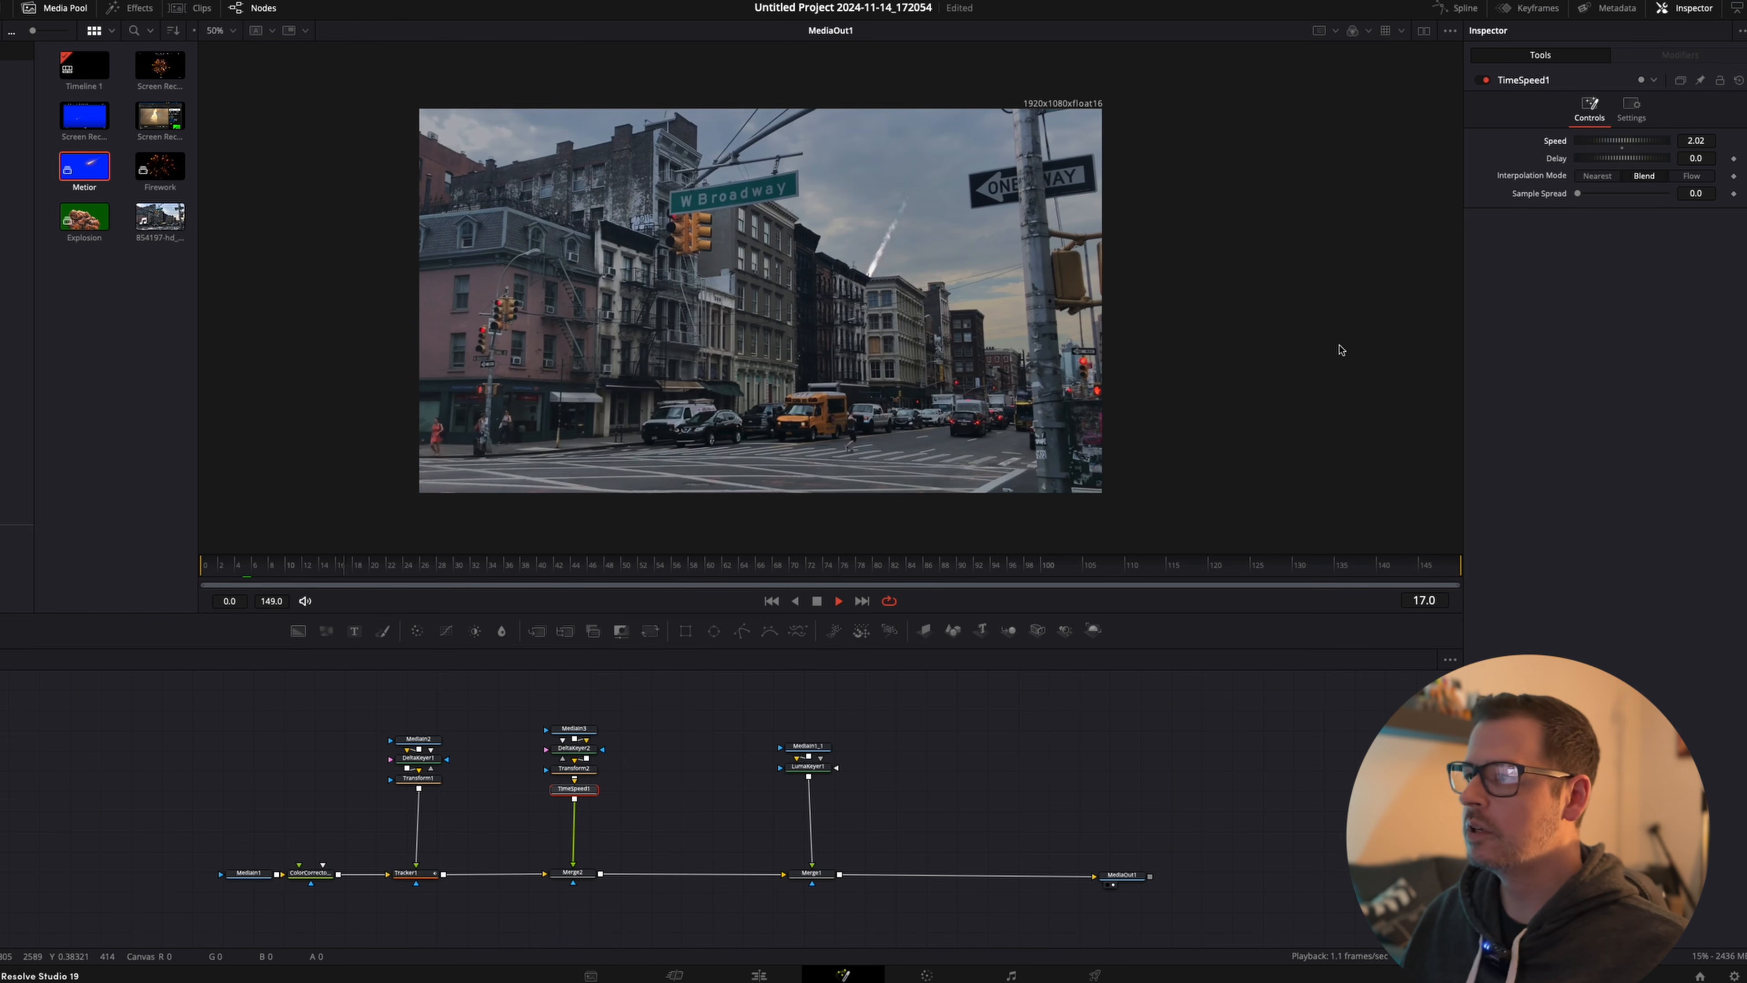
key(space)
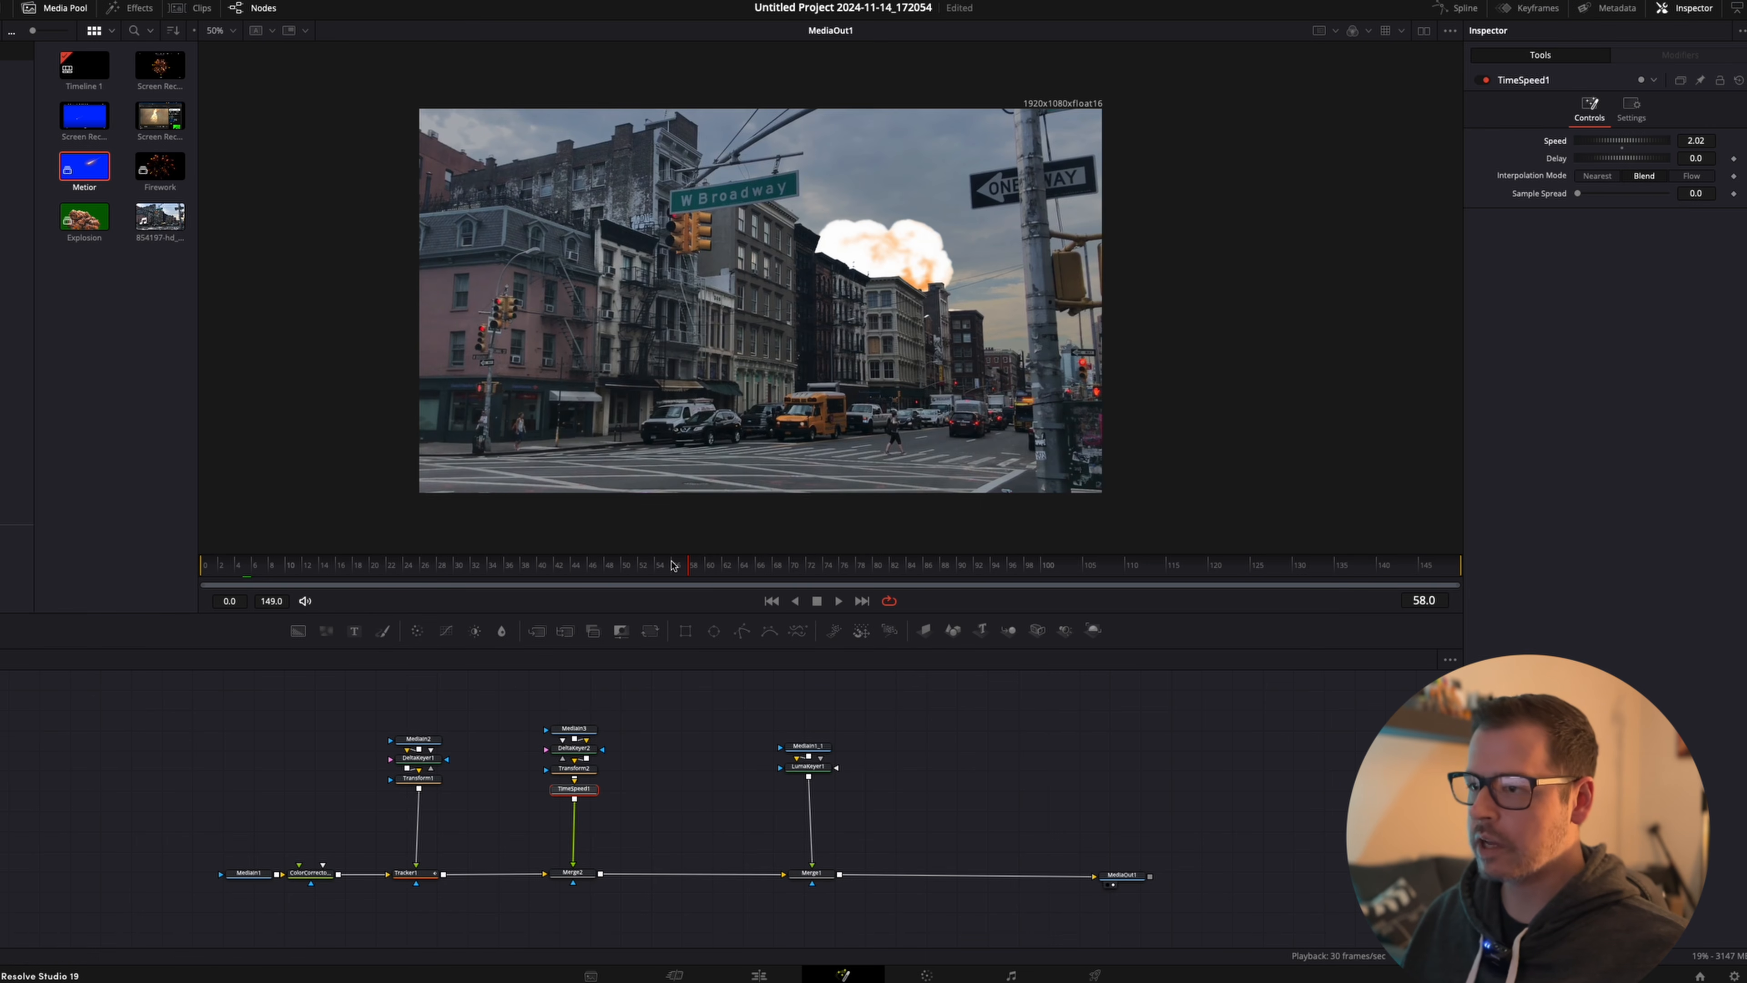
Shift the Metior clip's global in/out range to 15–61, then check the timing in playback and the building edges up close.
drag(673, 564, 458, 565)
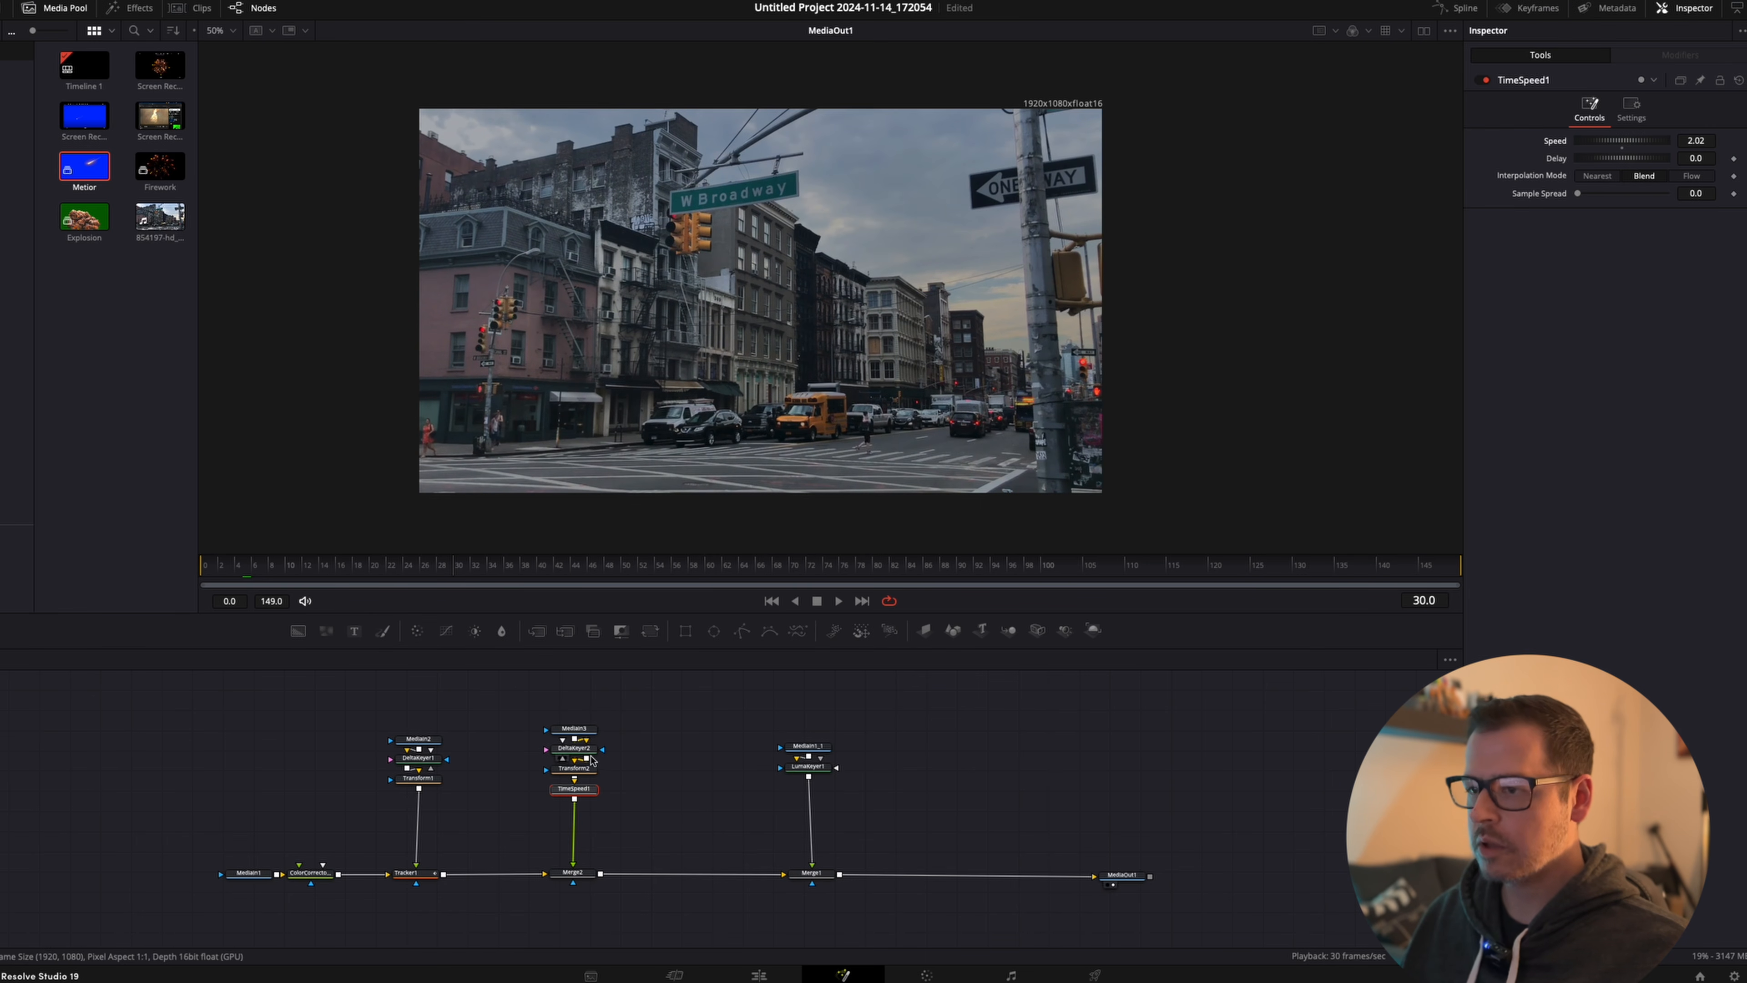
click(587, 729)
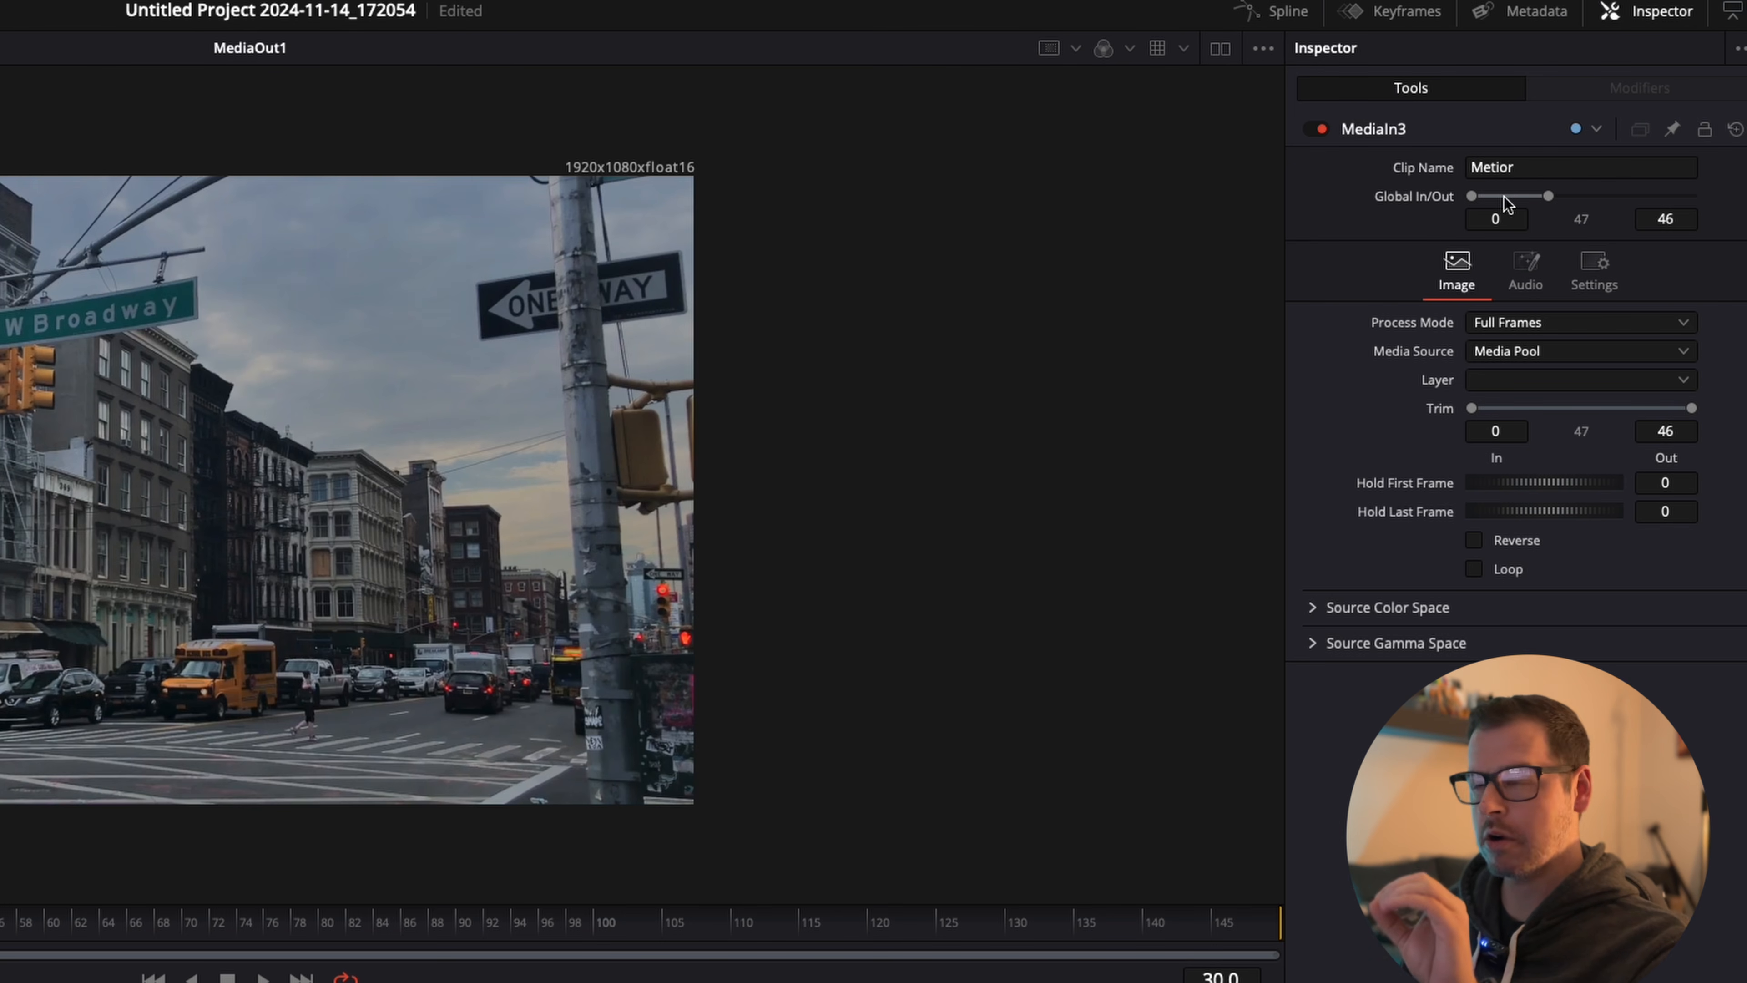
drag(1505, 197, 1581, 201)
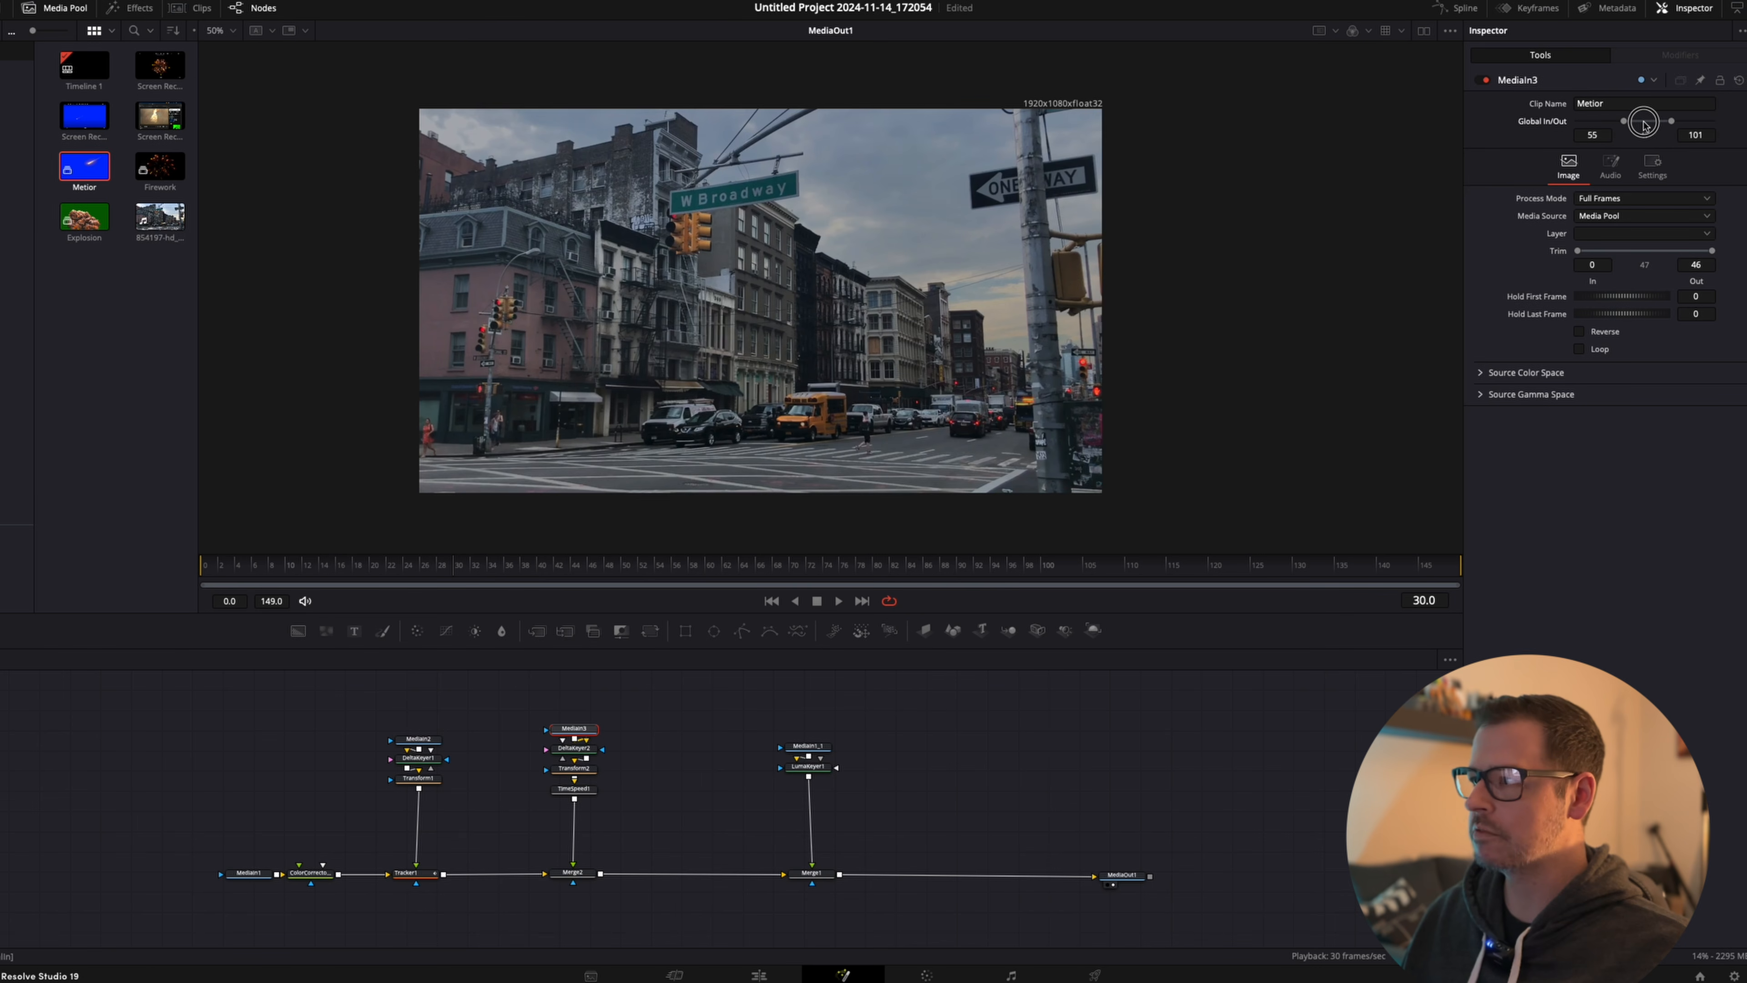
drag(1644, 124, 1613, 122)
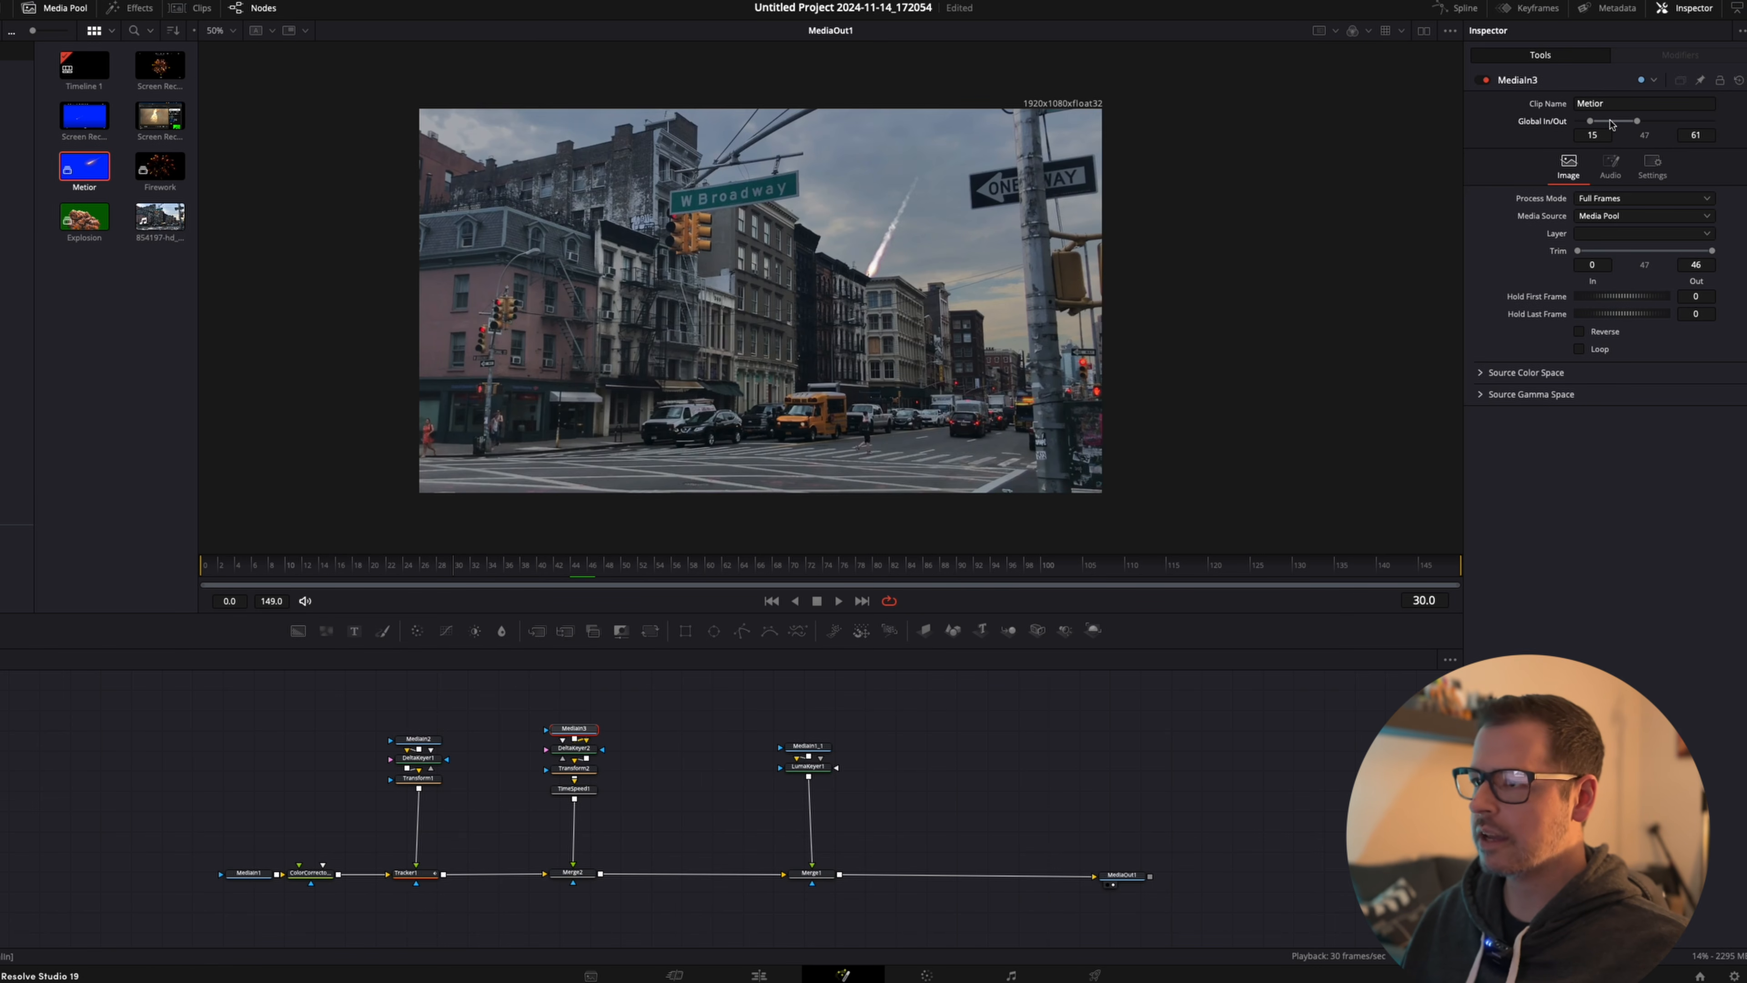
drag(457, 565, 492, 568)
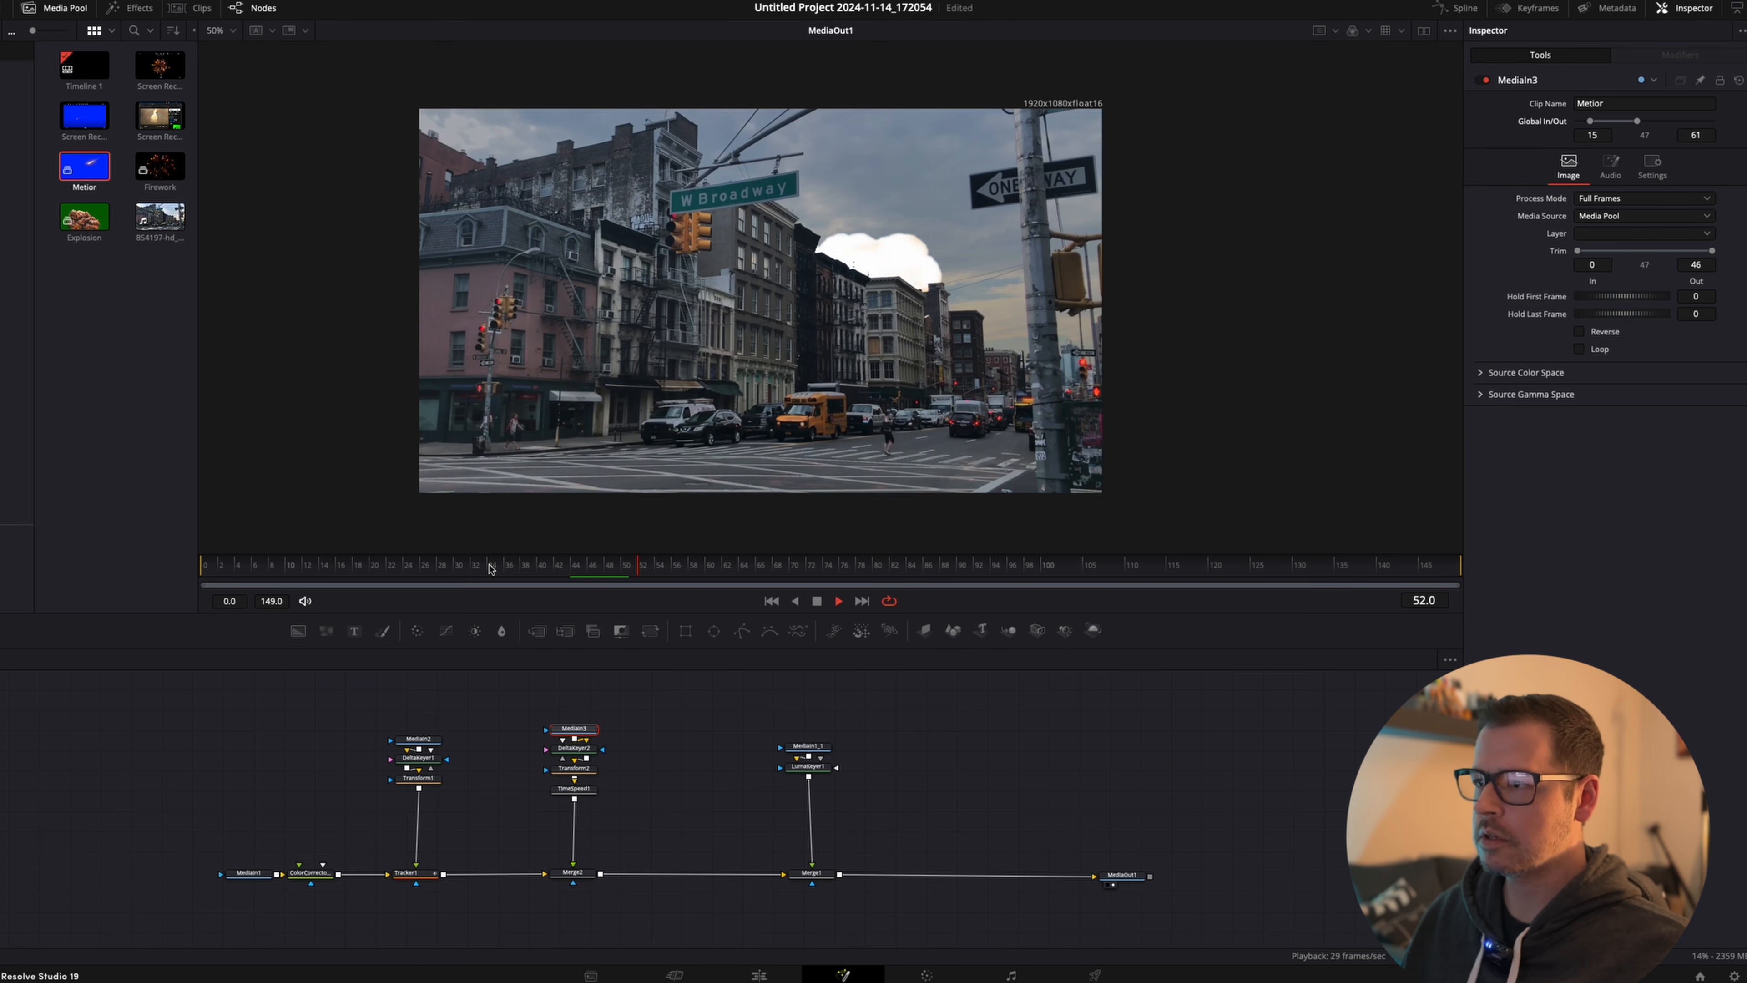
key(space)
click(319, 565)
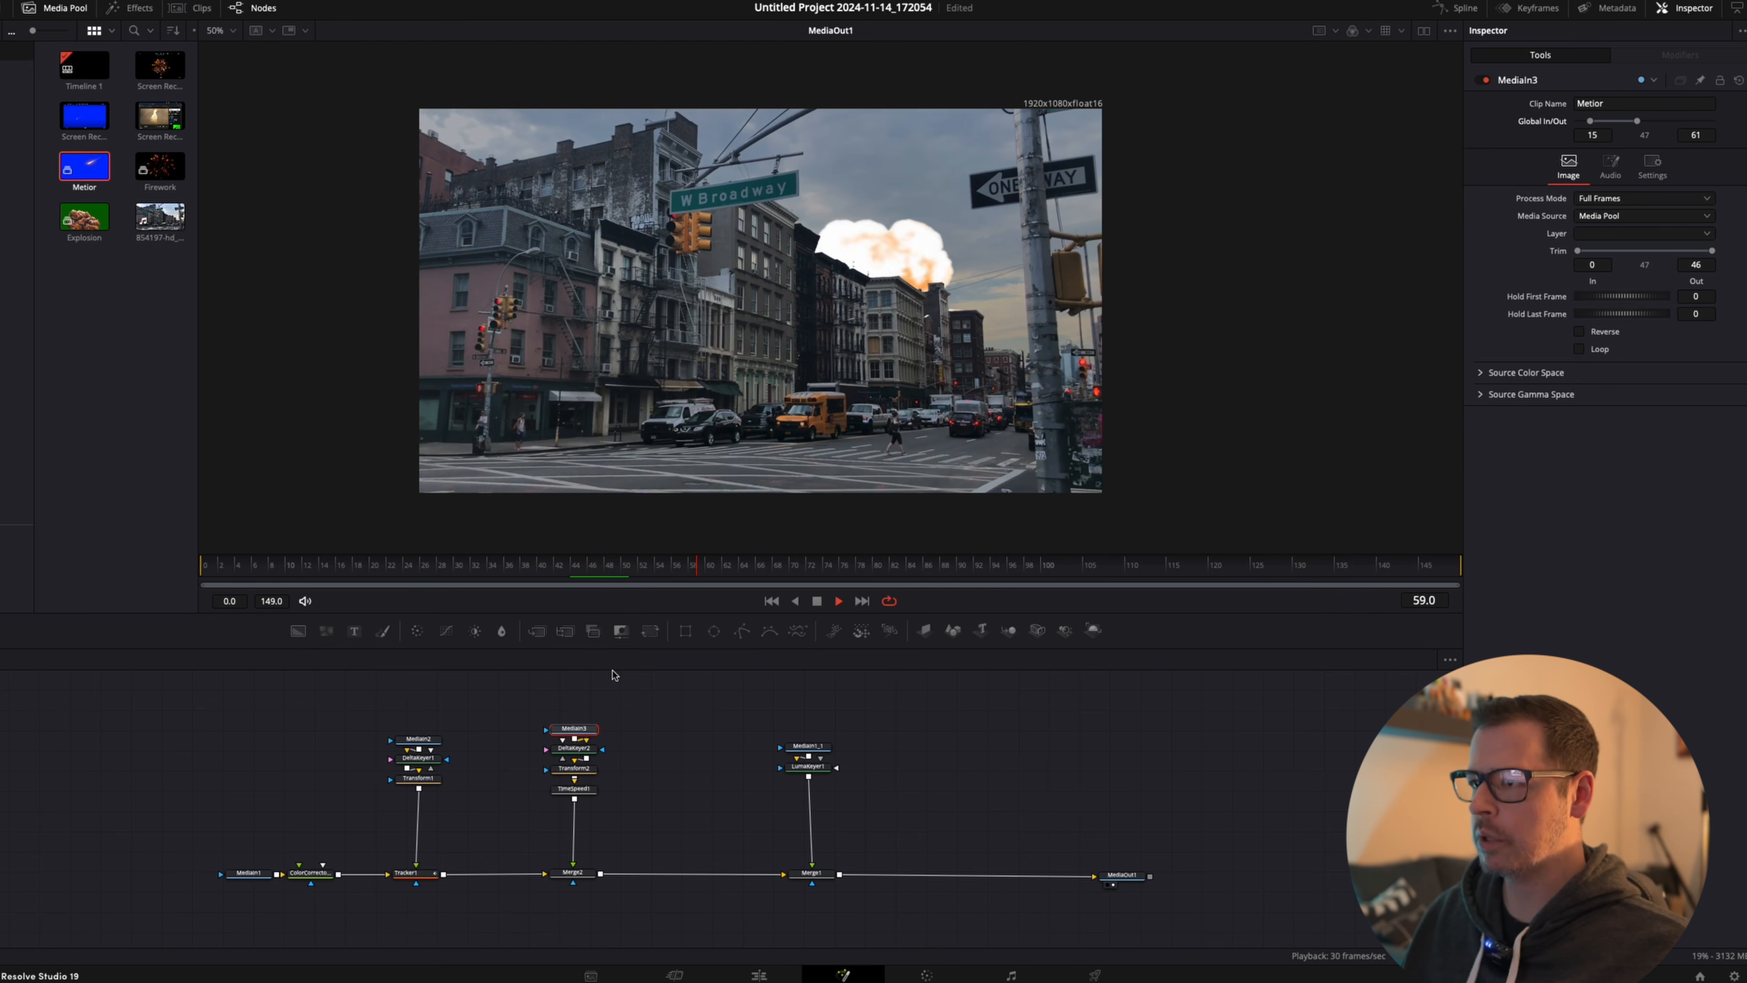
key(space)
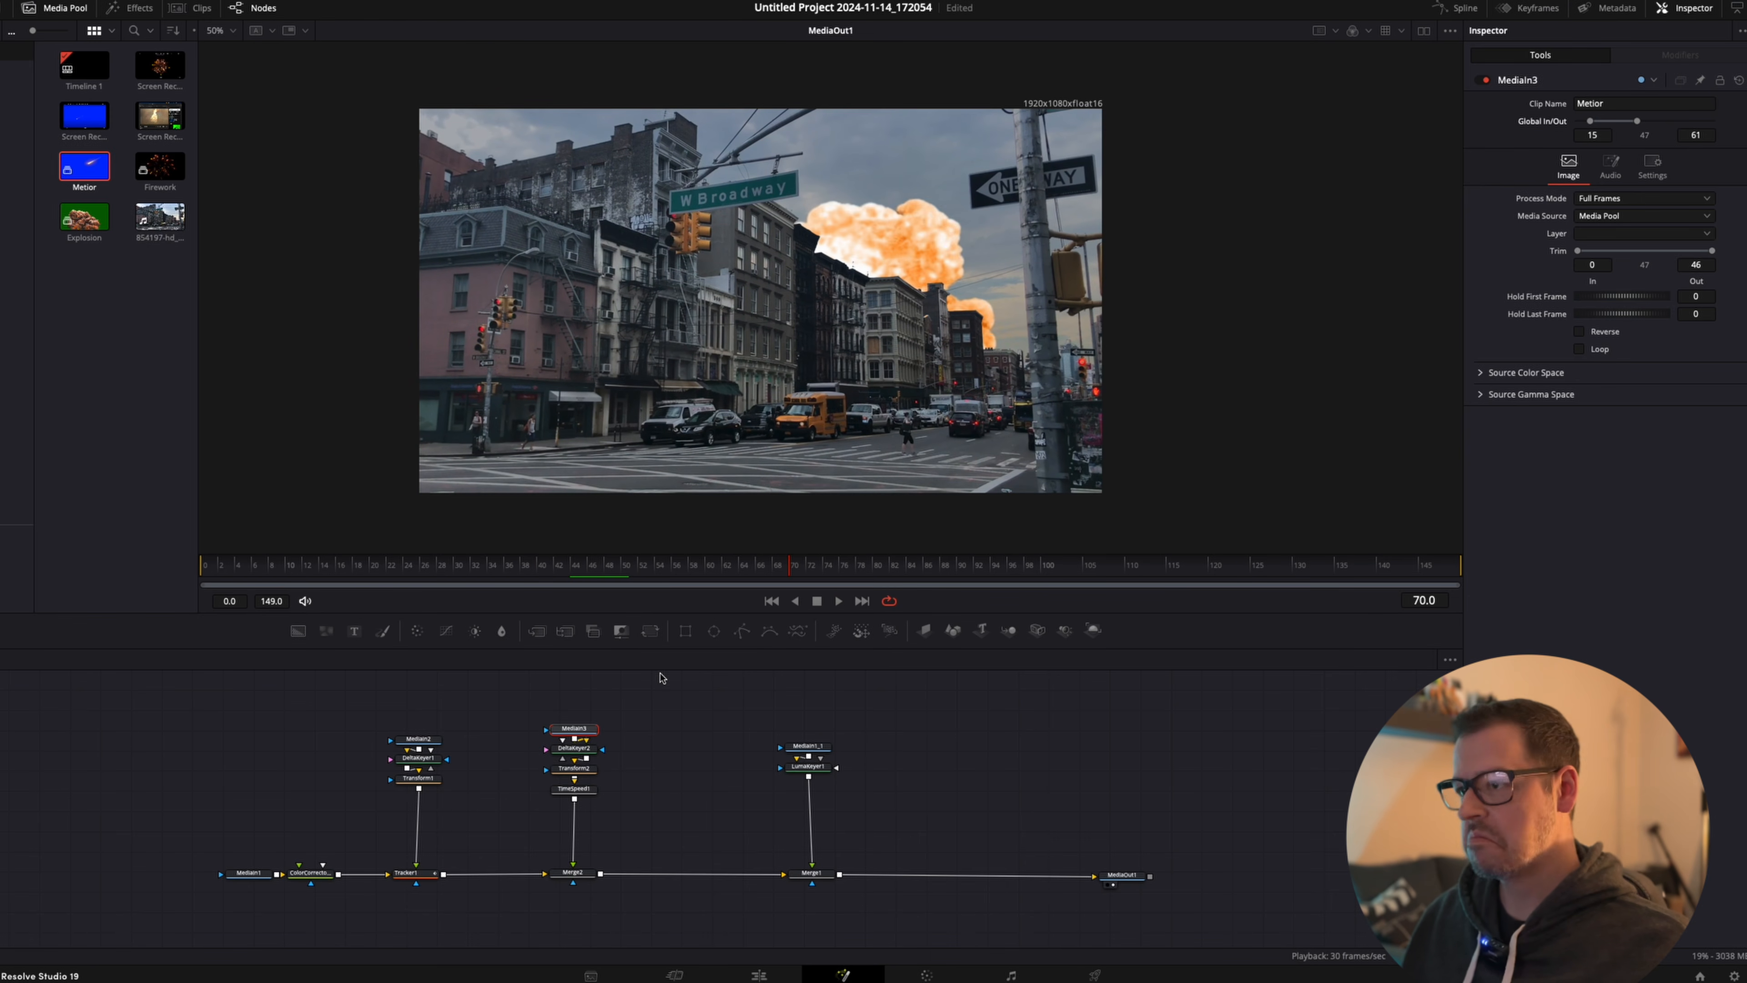
scroll(941, 329, up, 2)
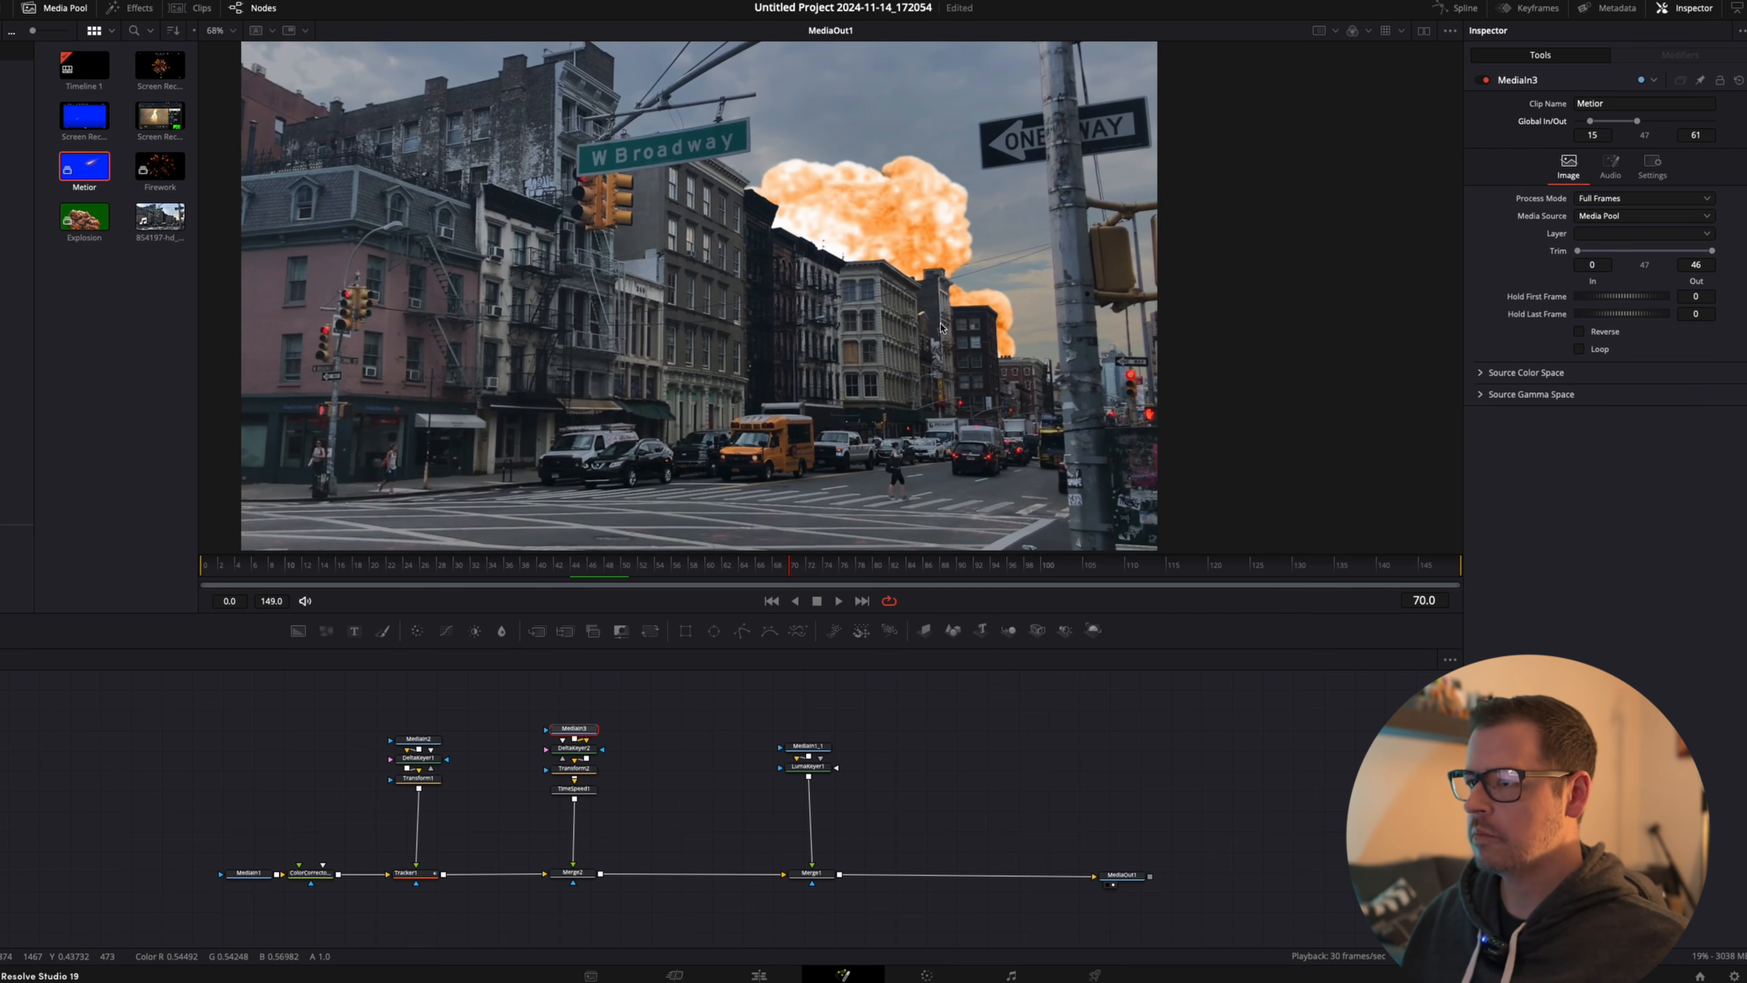
scroll(941, 329, up, 8)
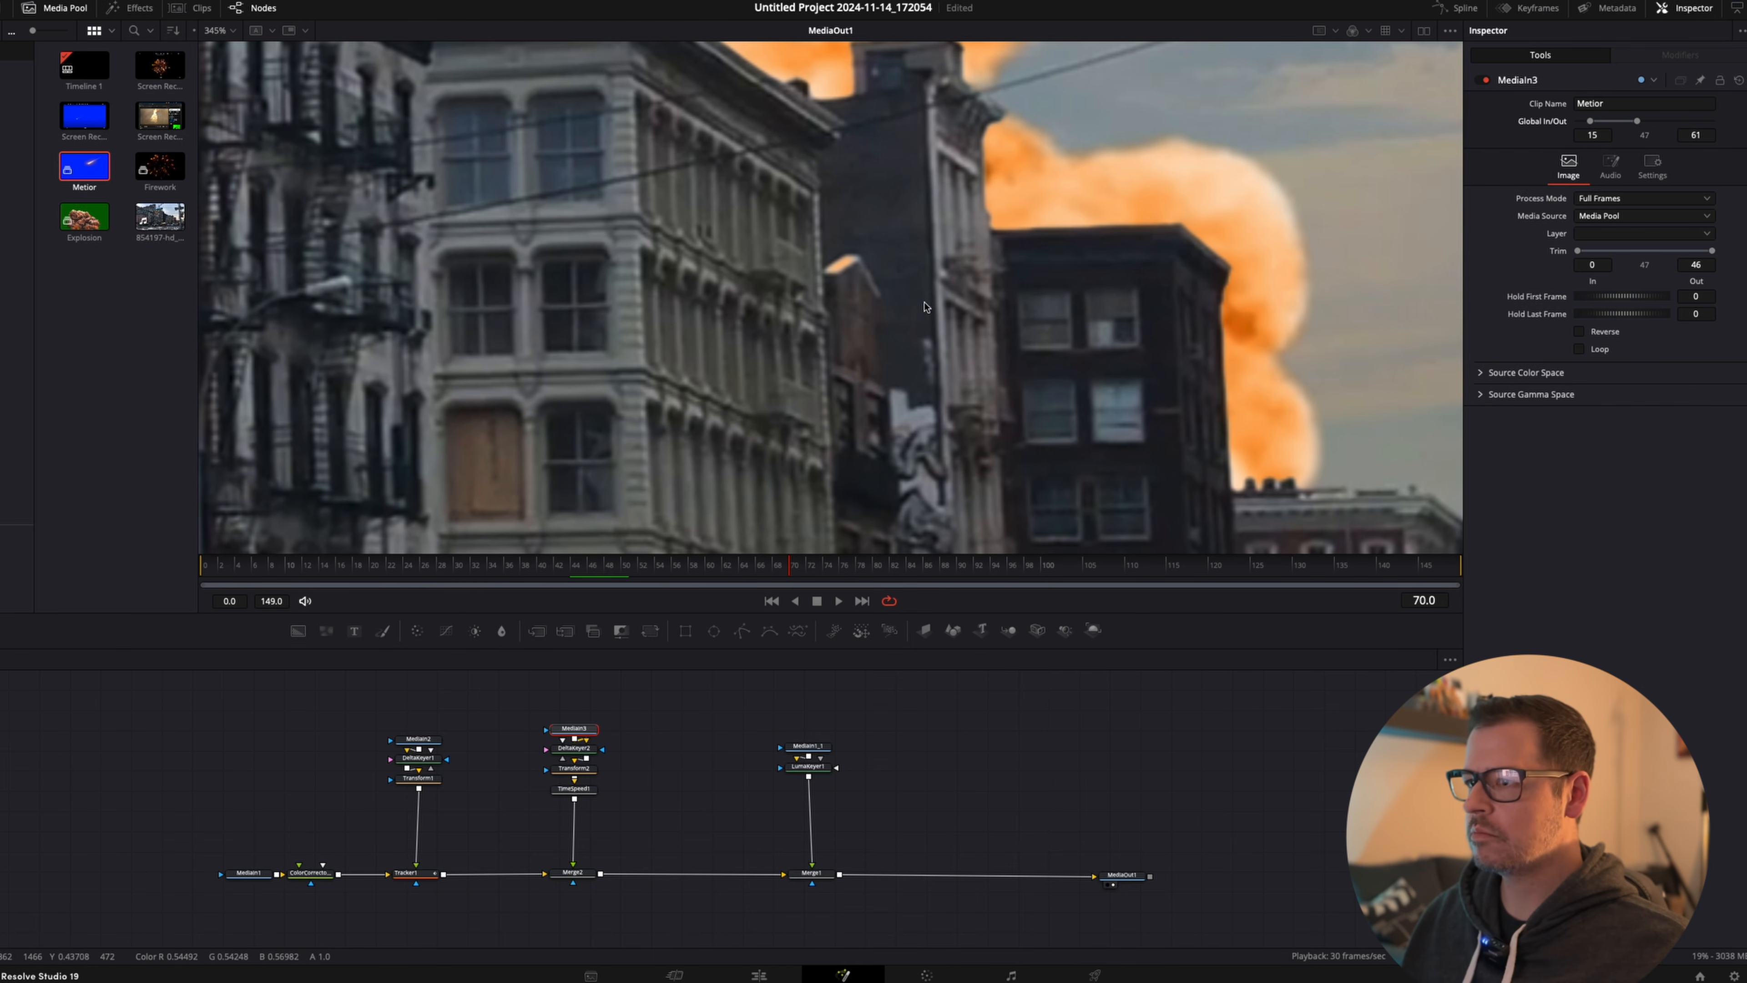
scroll(861, 301, down, 9)
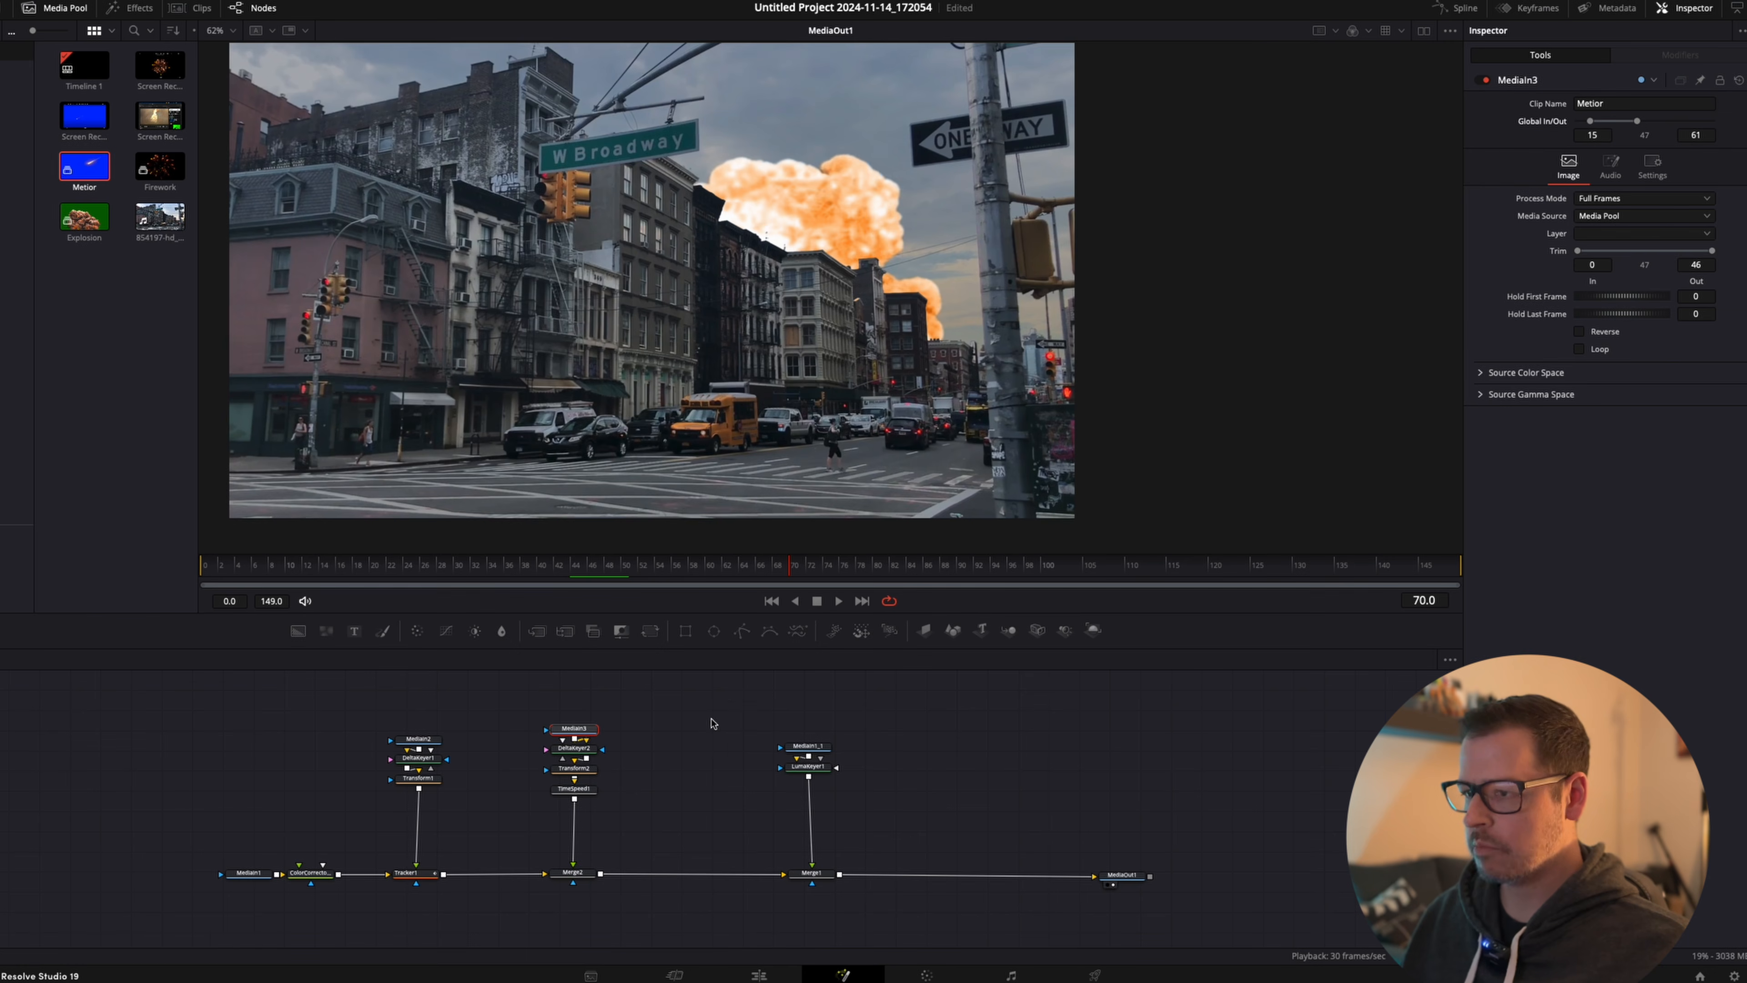
click(822, 769)
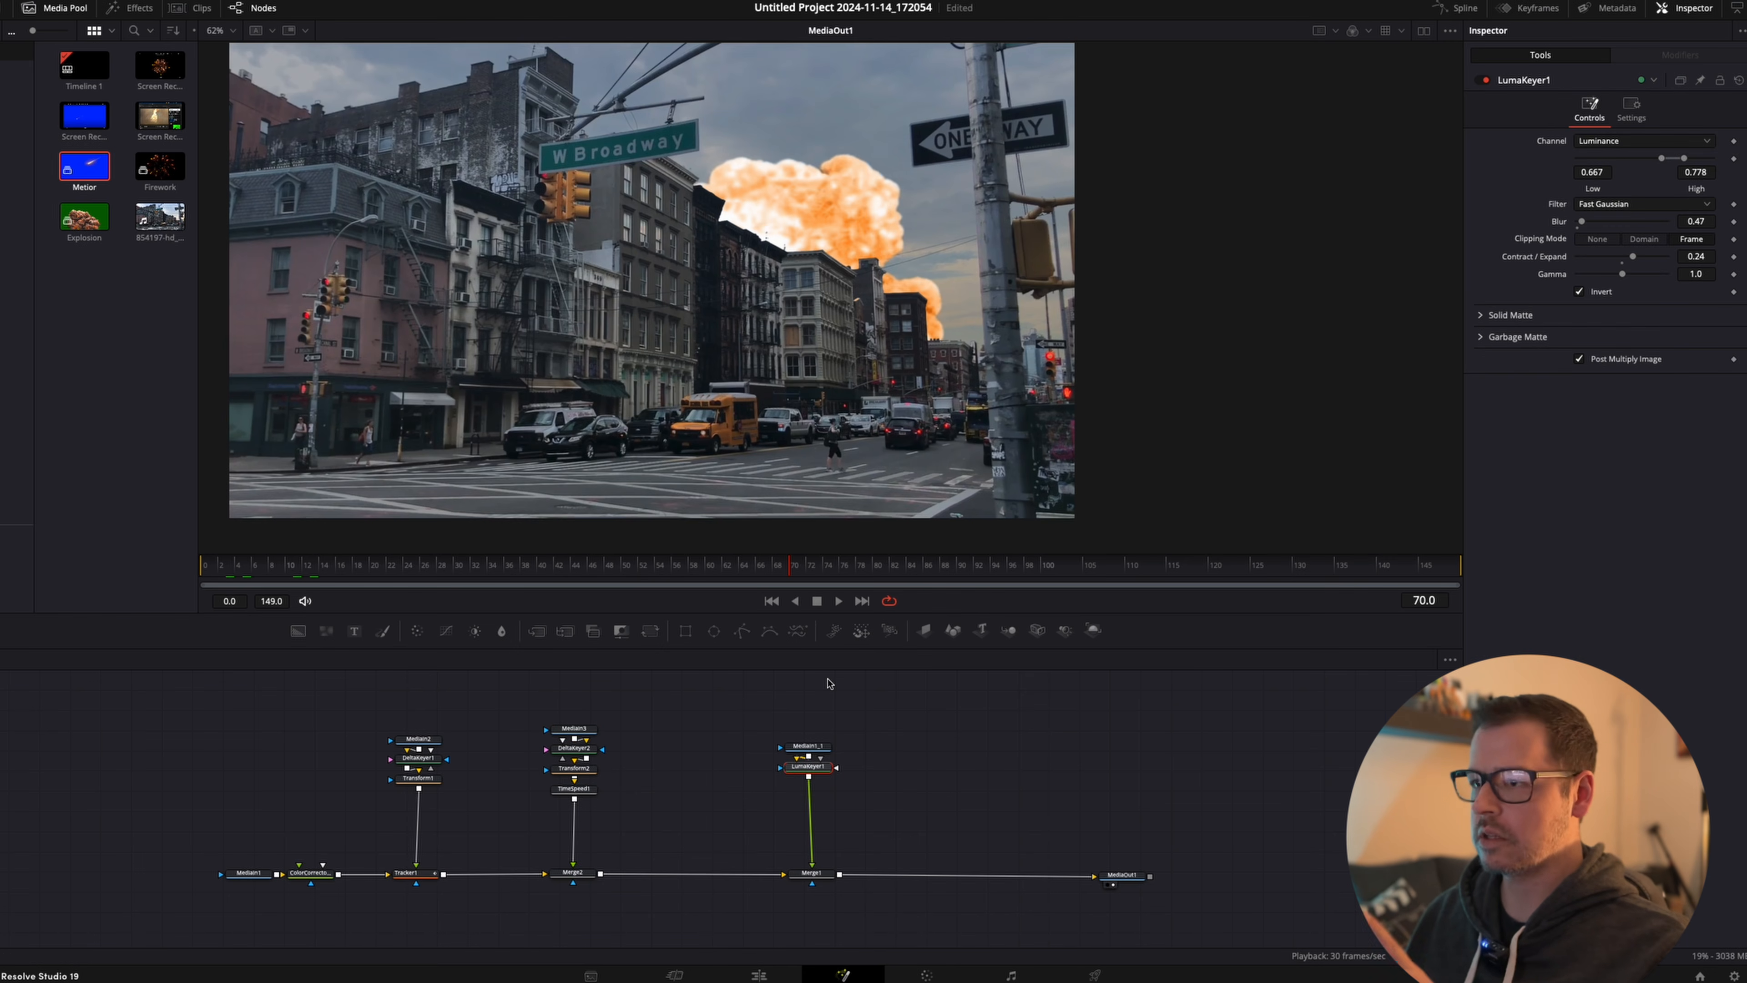
click(742, 631)
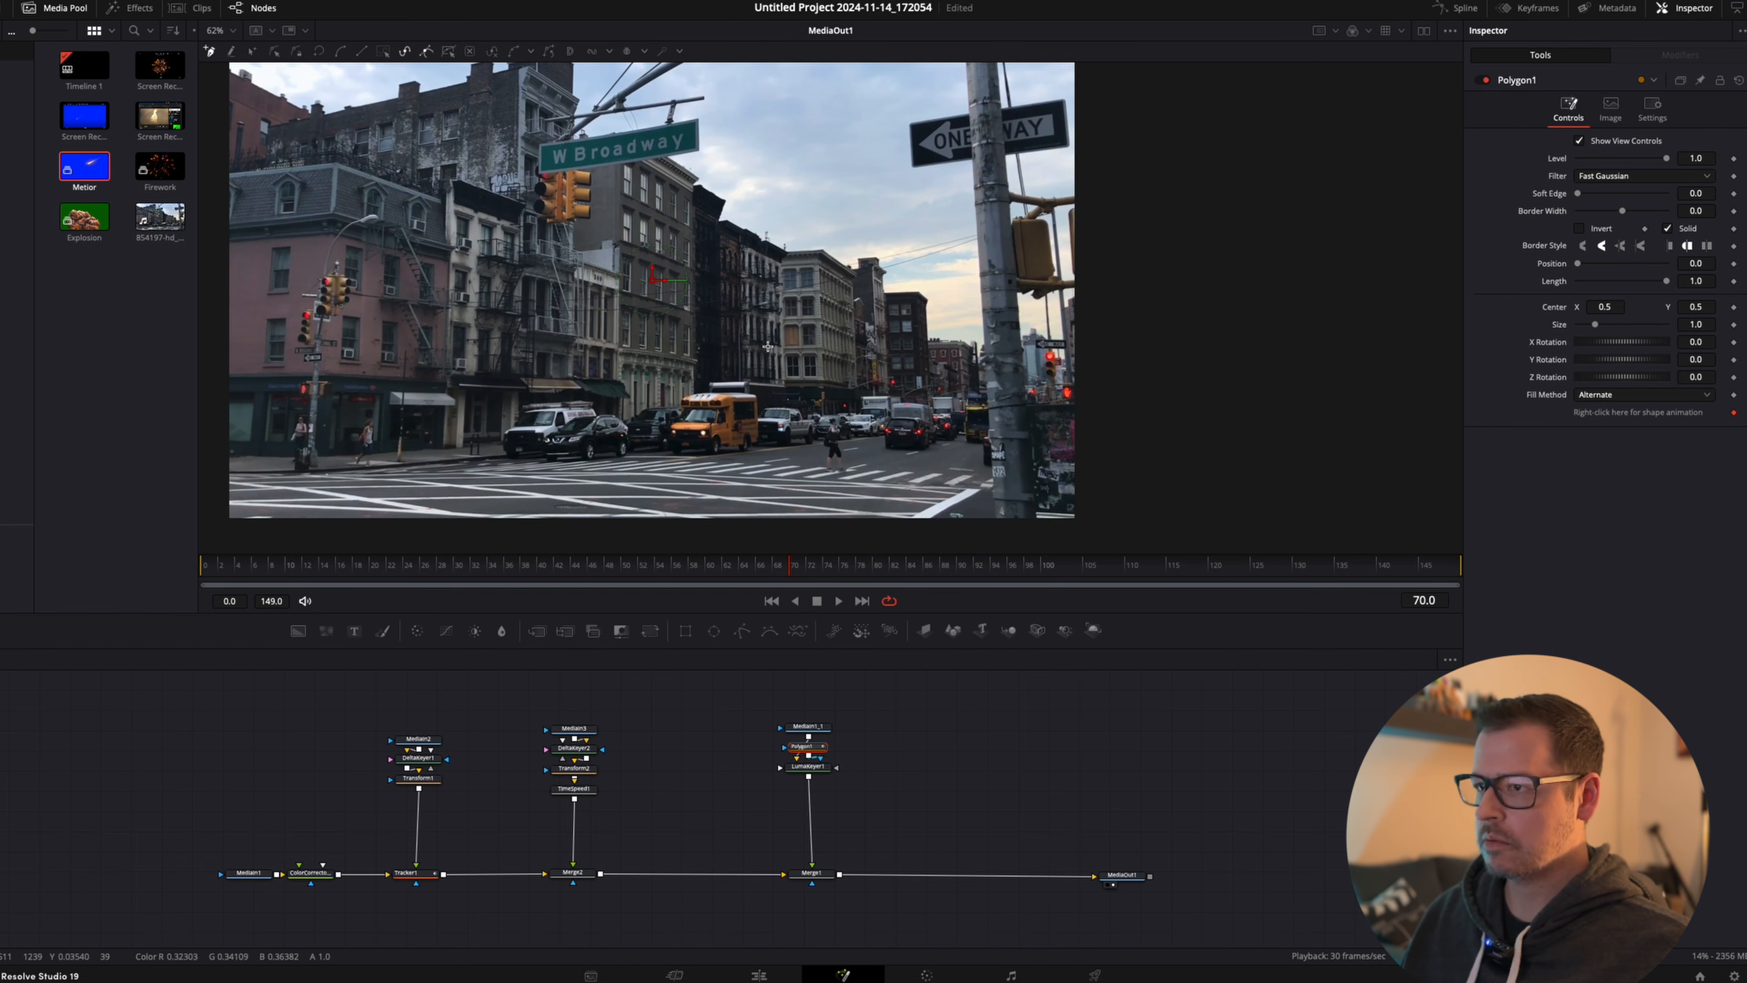
key(ctrl+z)
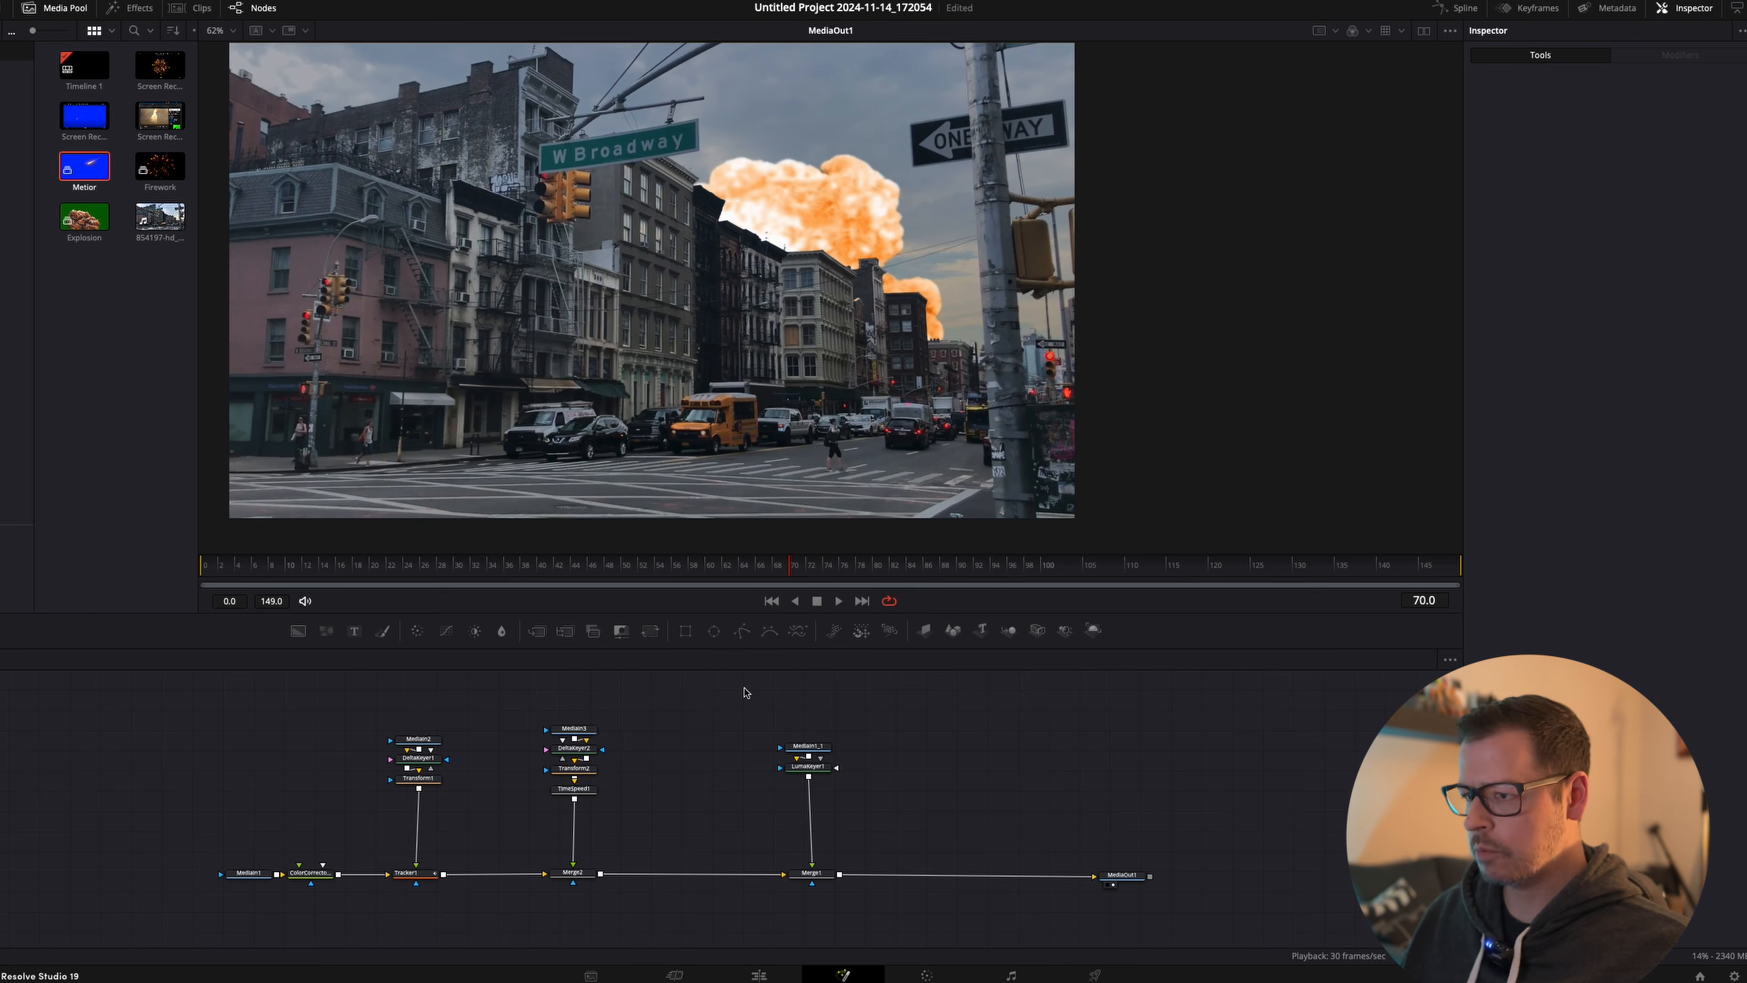
Add an unattached Polygon node beside the luma keyer and draw a closed mask below the rooflines, around the buildings and street, extending past the frame's edges.
drag(740, 633, 733, 769)
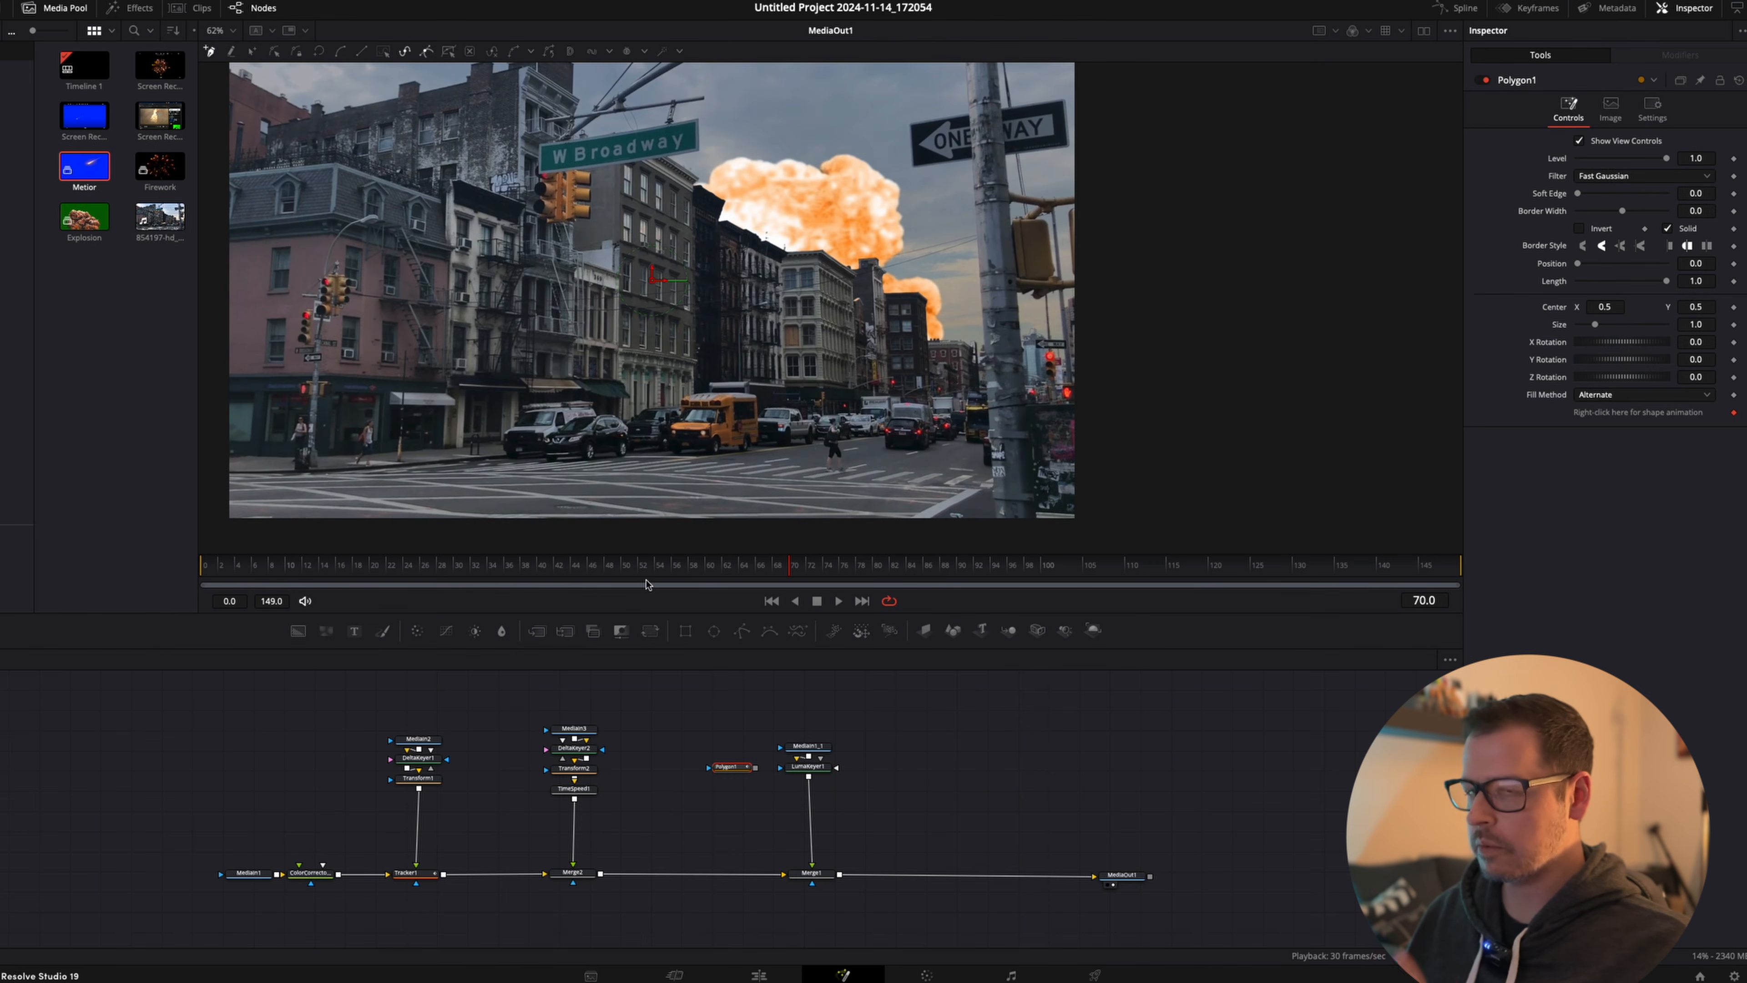
click(673, 193)
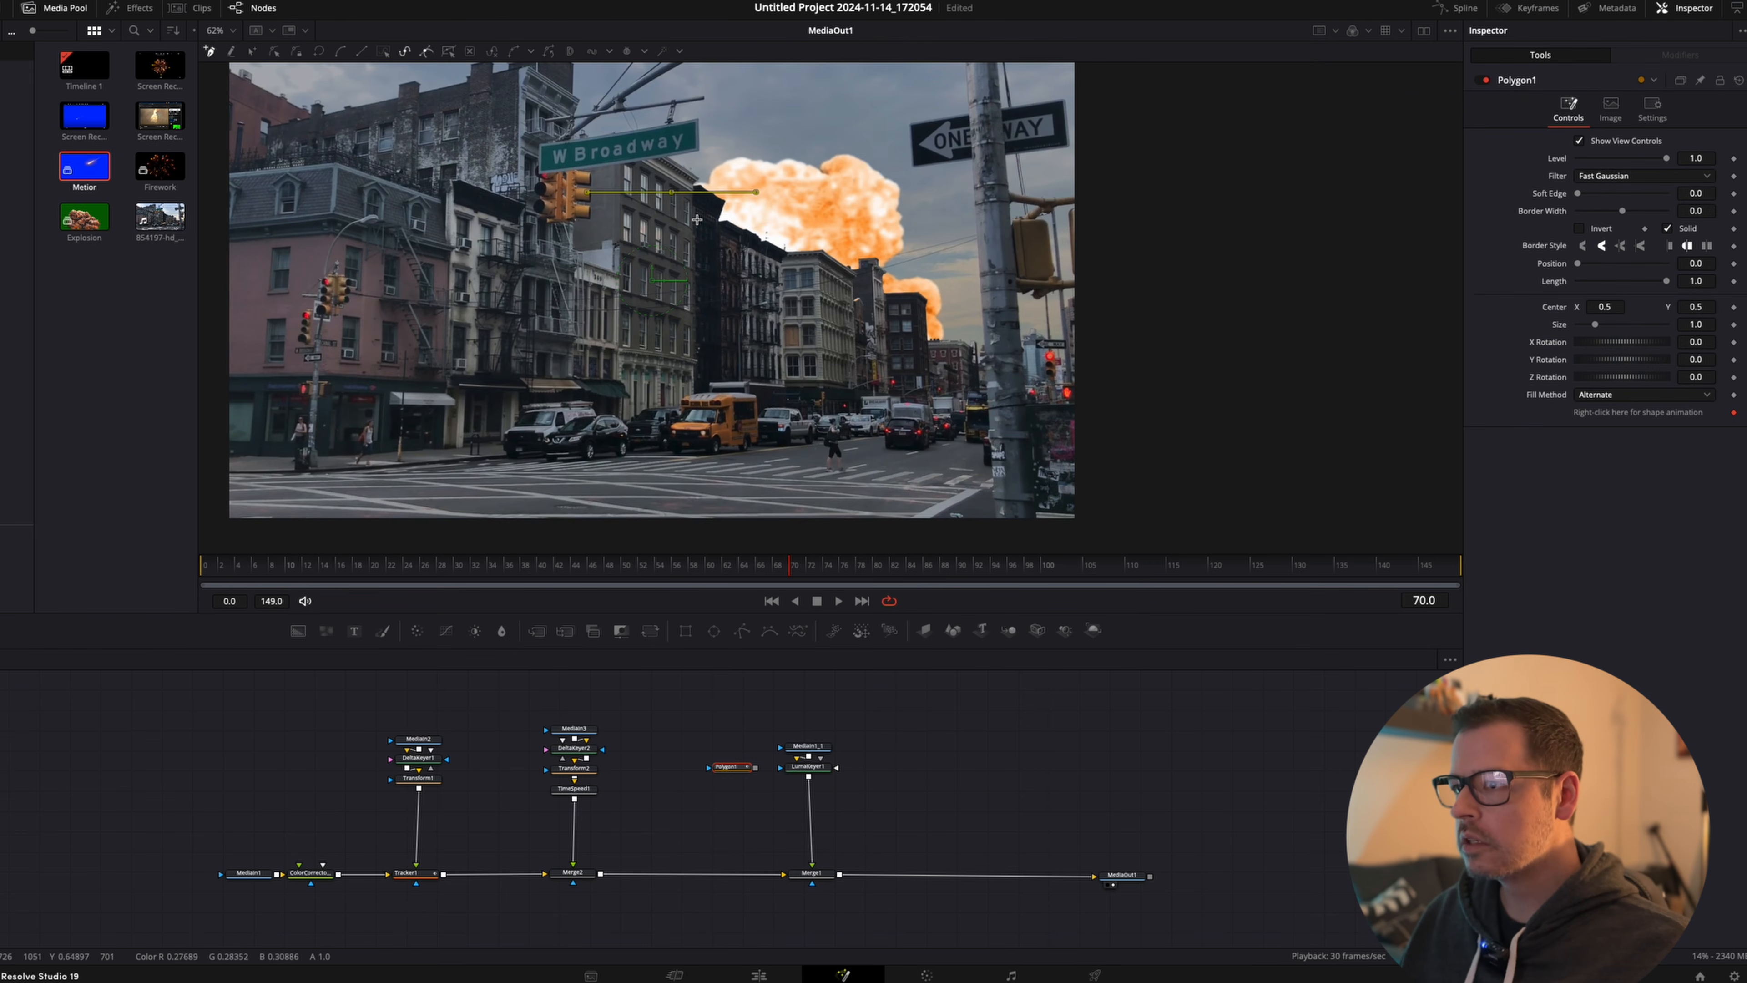
click(691, 219)
click(769, 255)
click(783, 260)
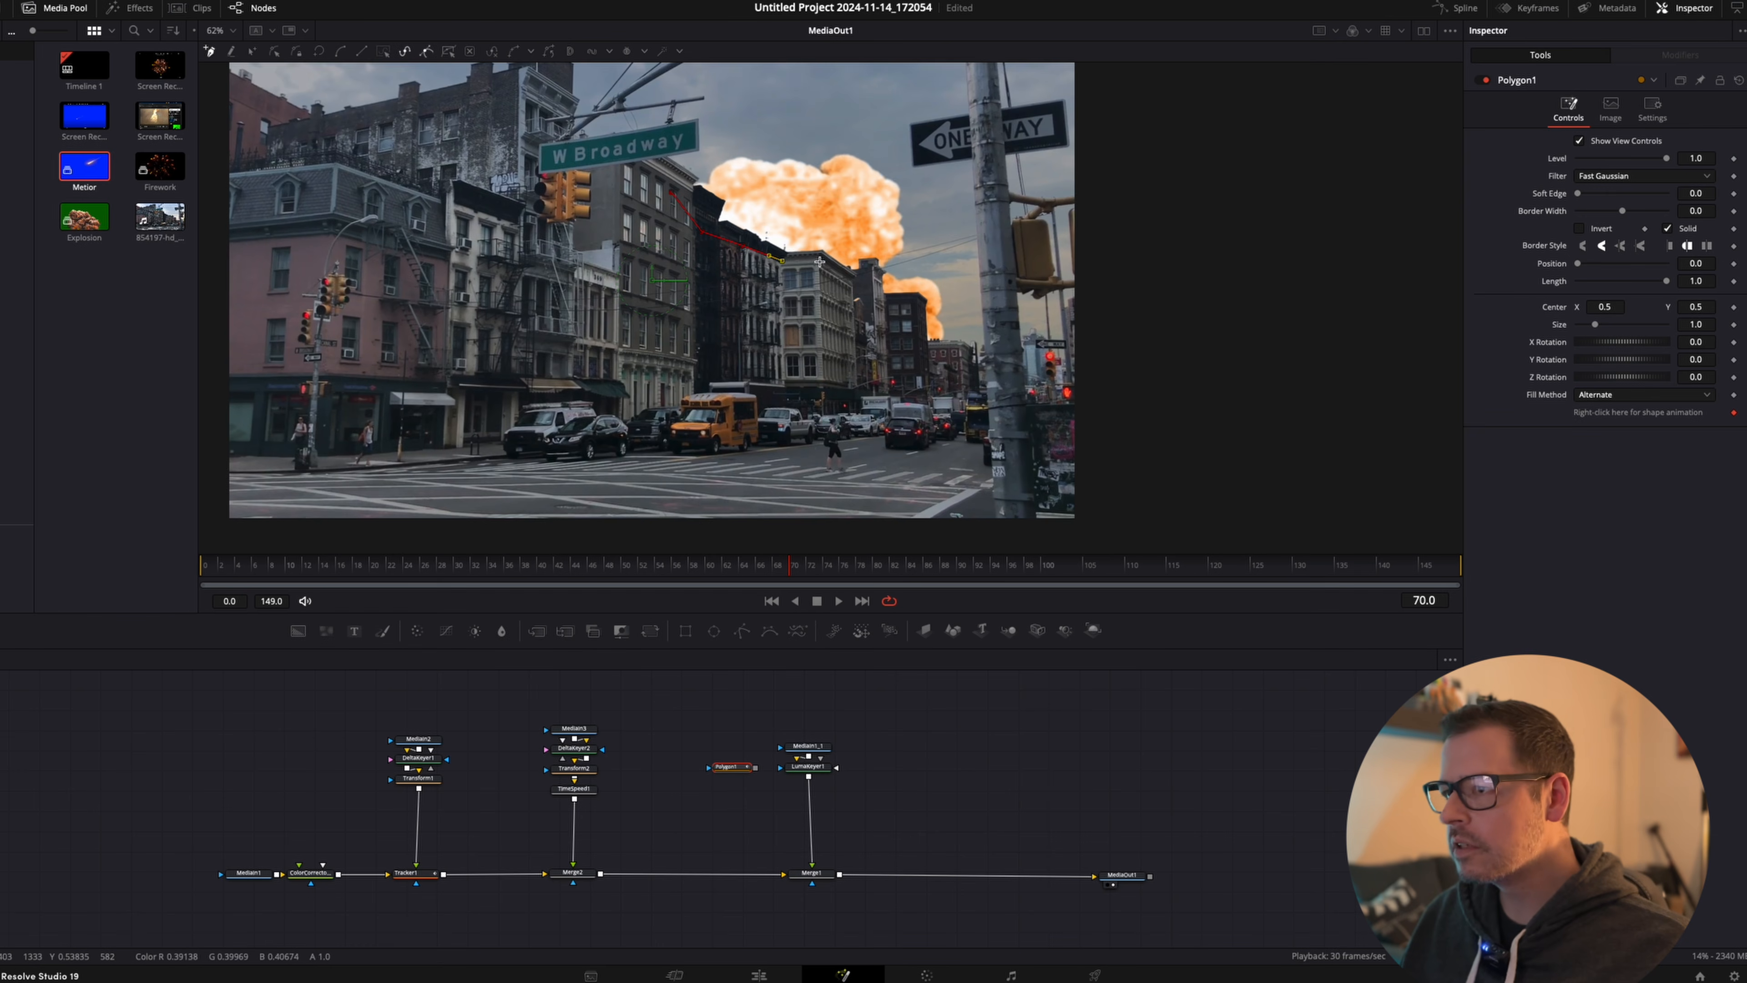
click(872, 282)
click(916, 339)
click(917, 377)
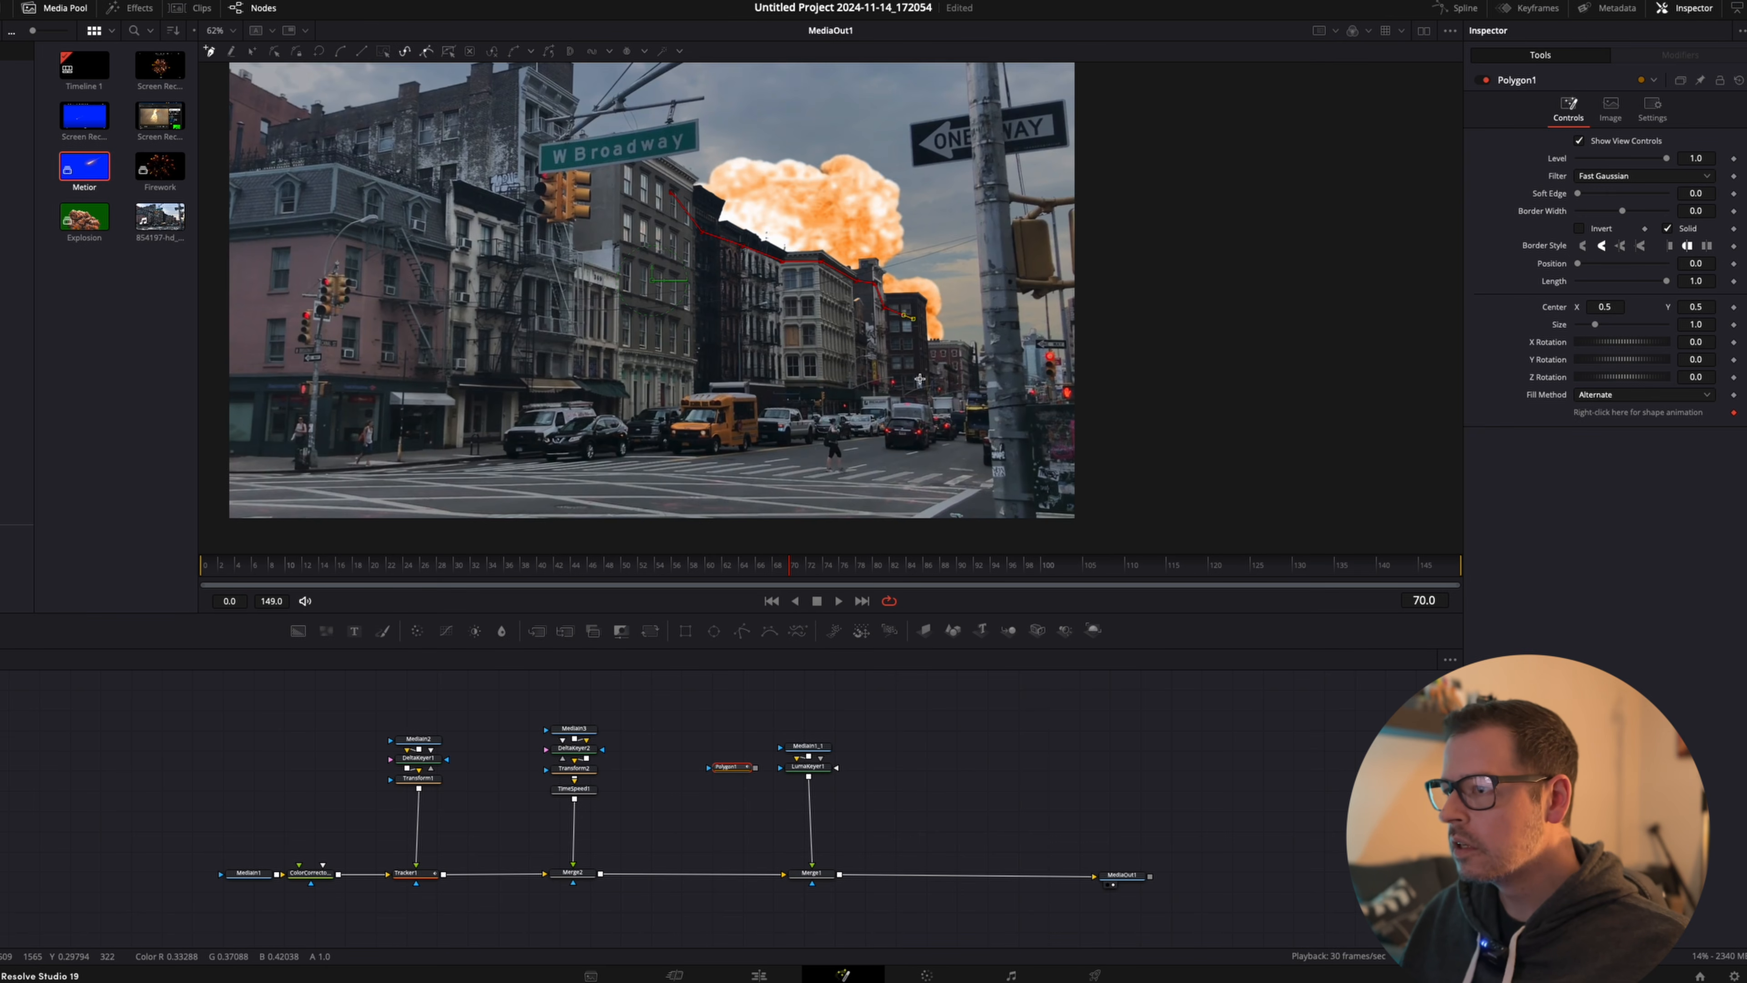
click(1024, 504)
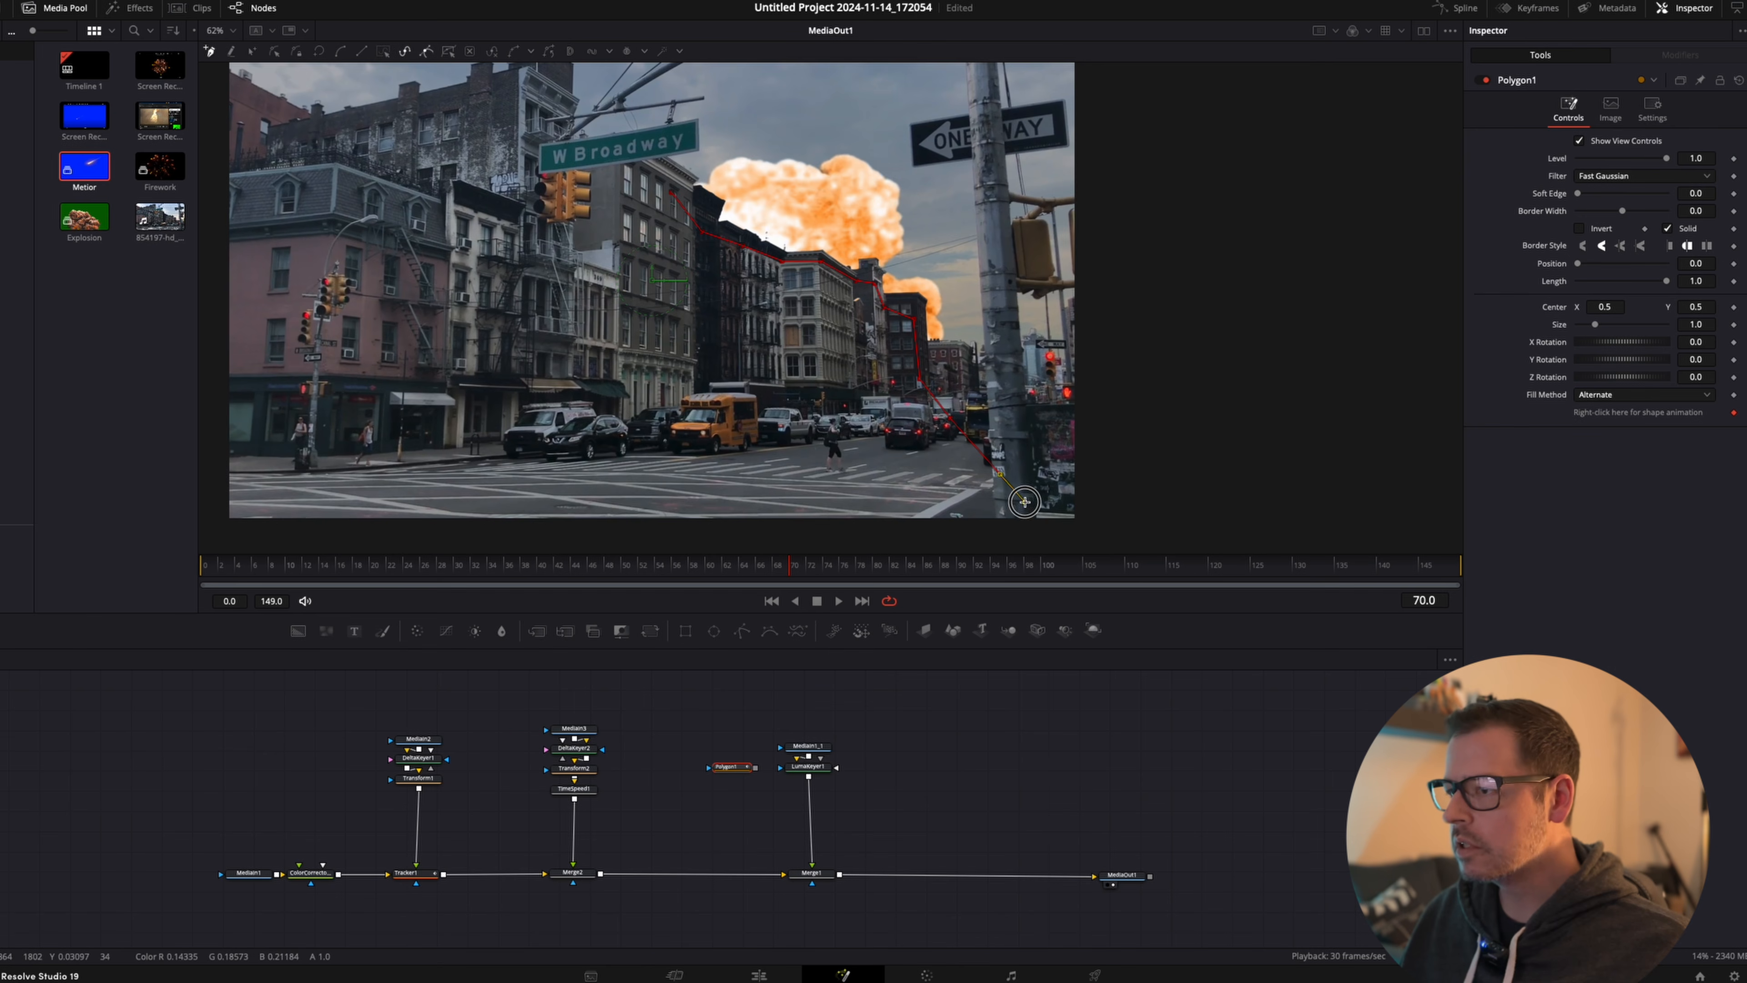
click(1022, 536)
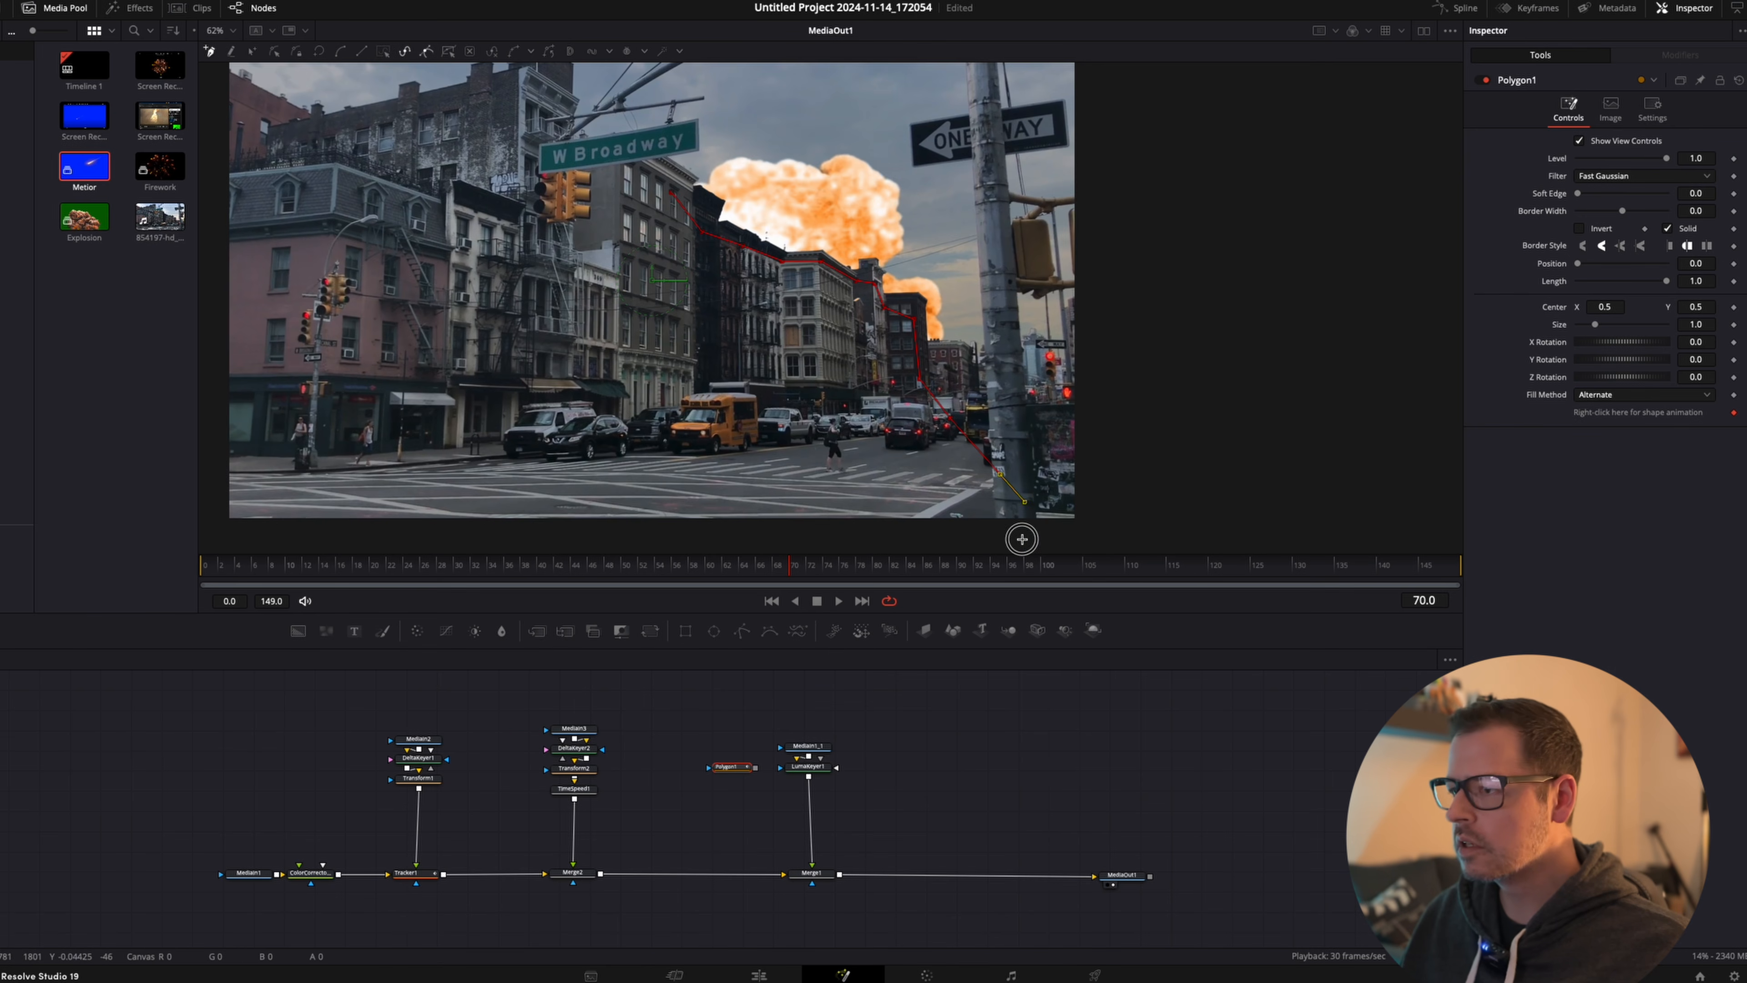
click(220, 537)
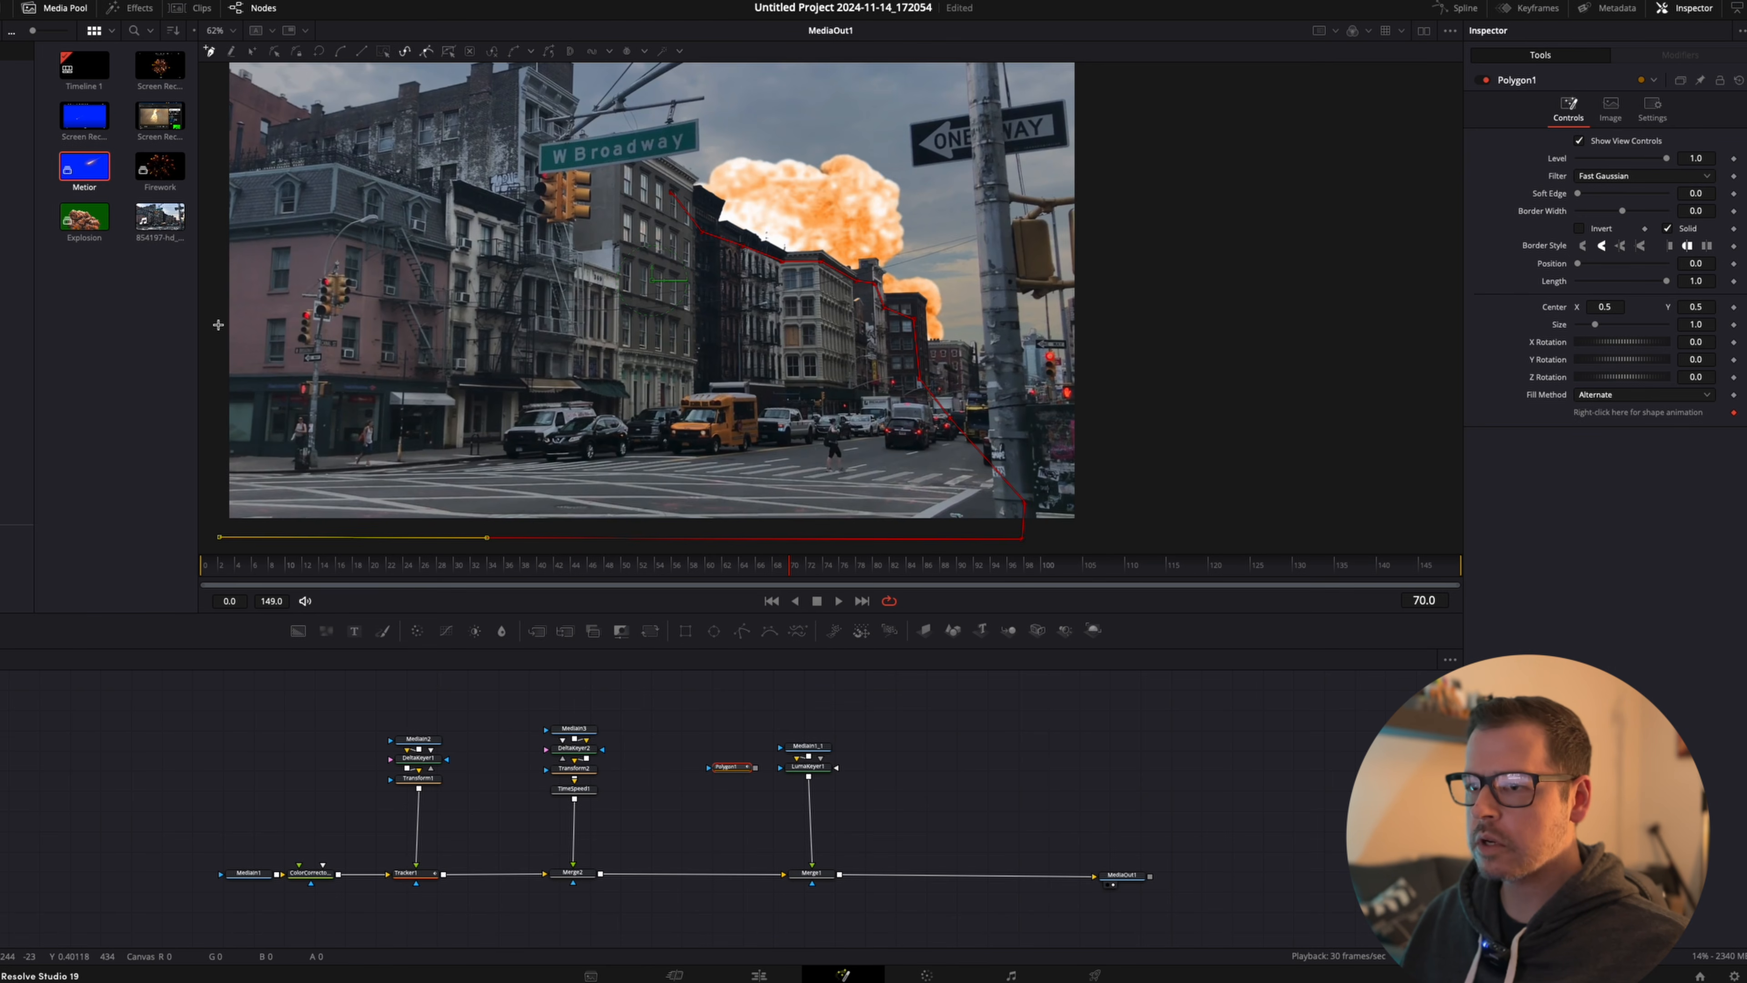
click(219, 300)
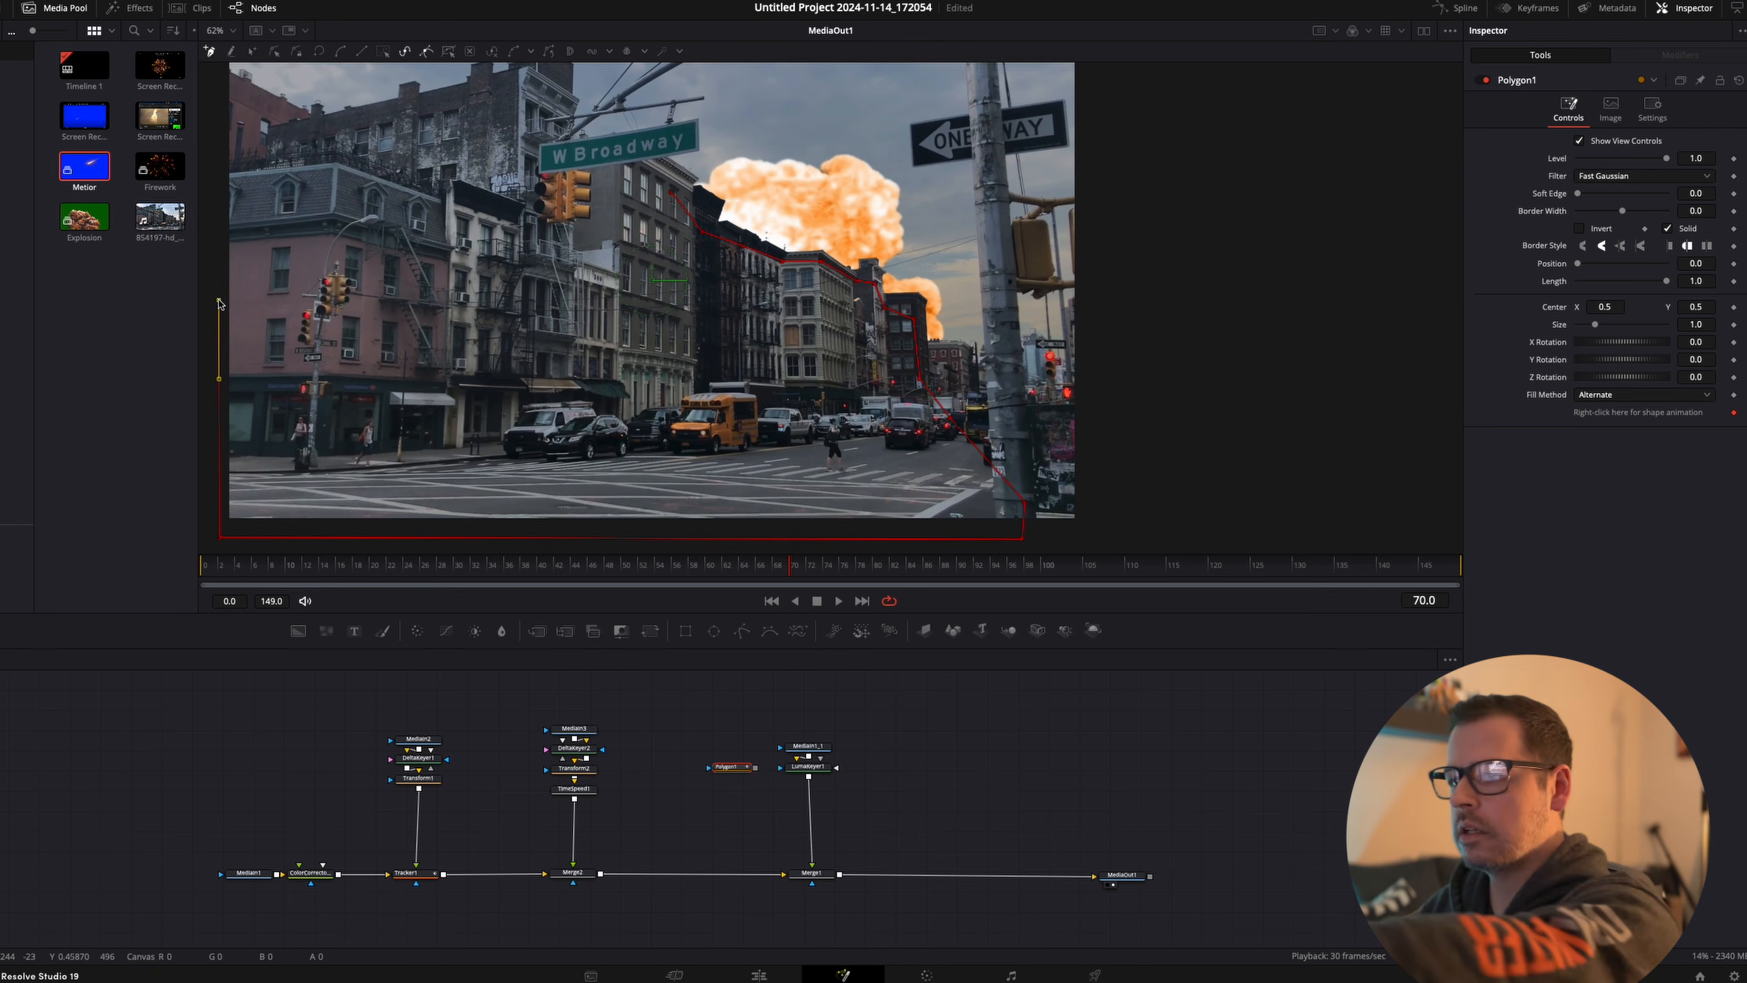
click(626, 208)
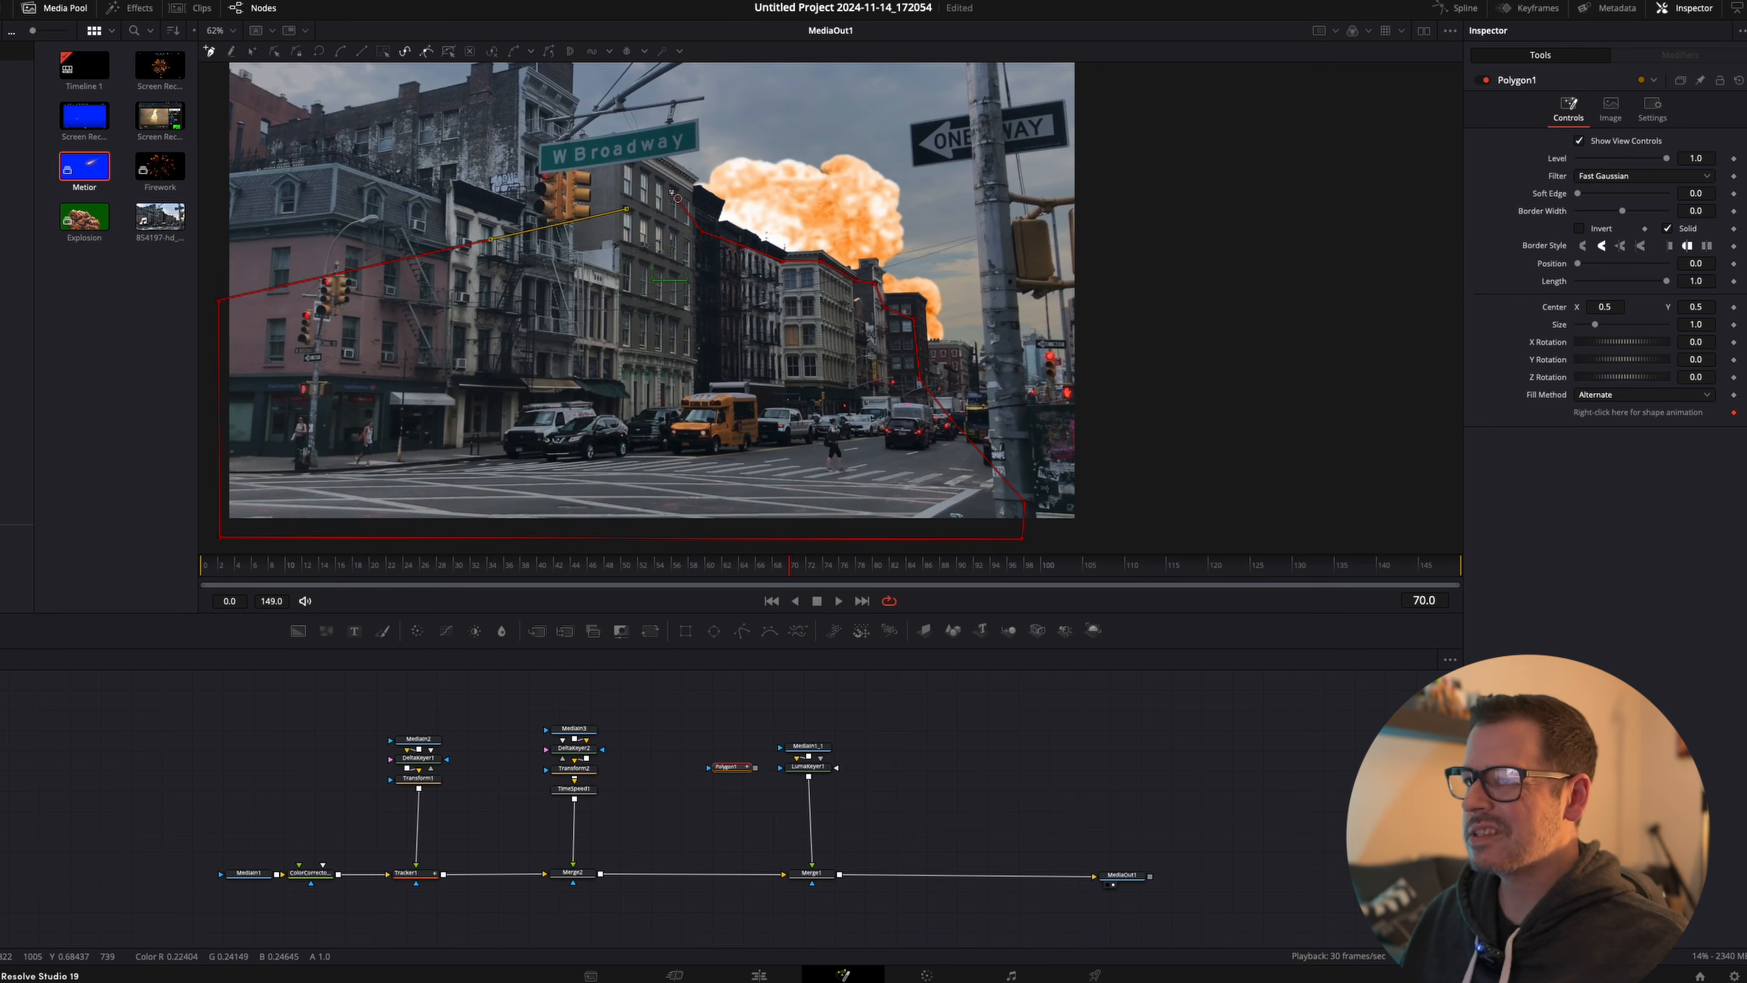
click(677, 198)
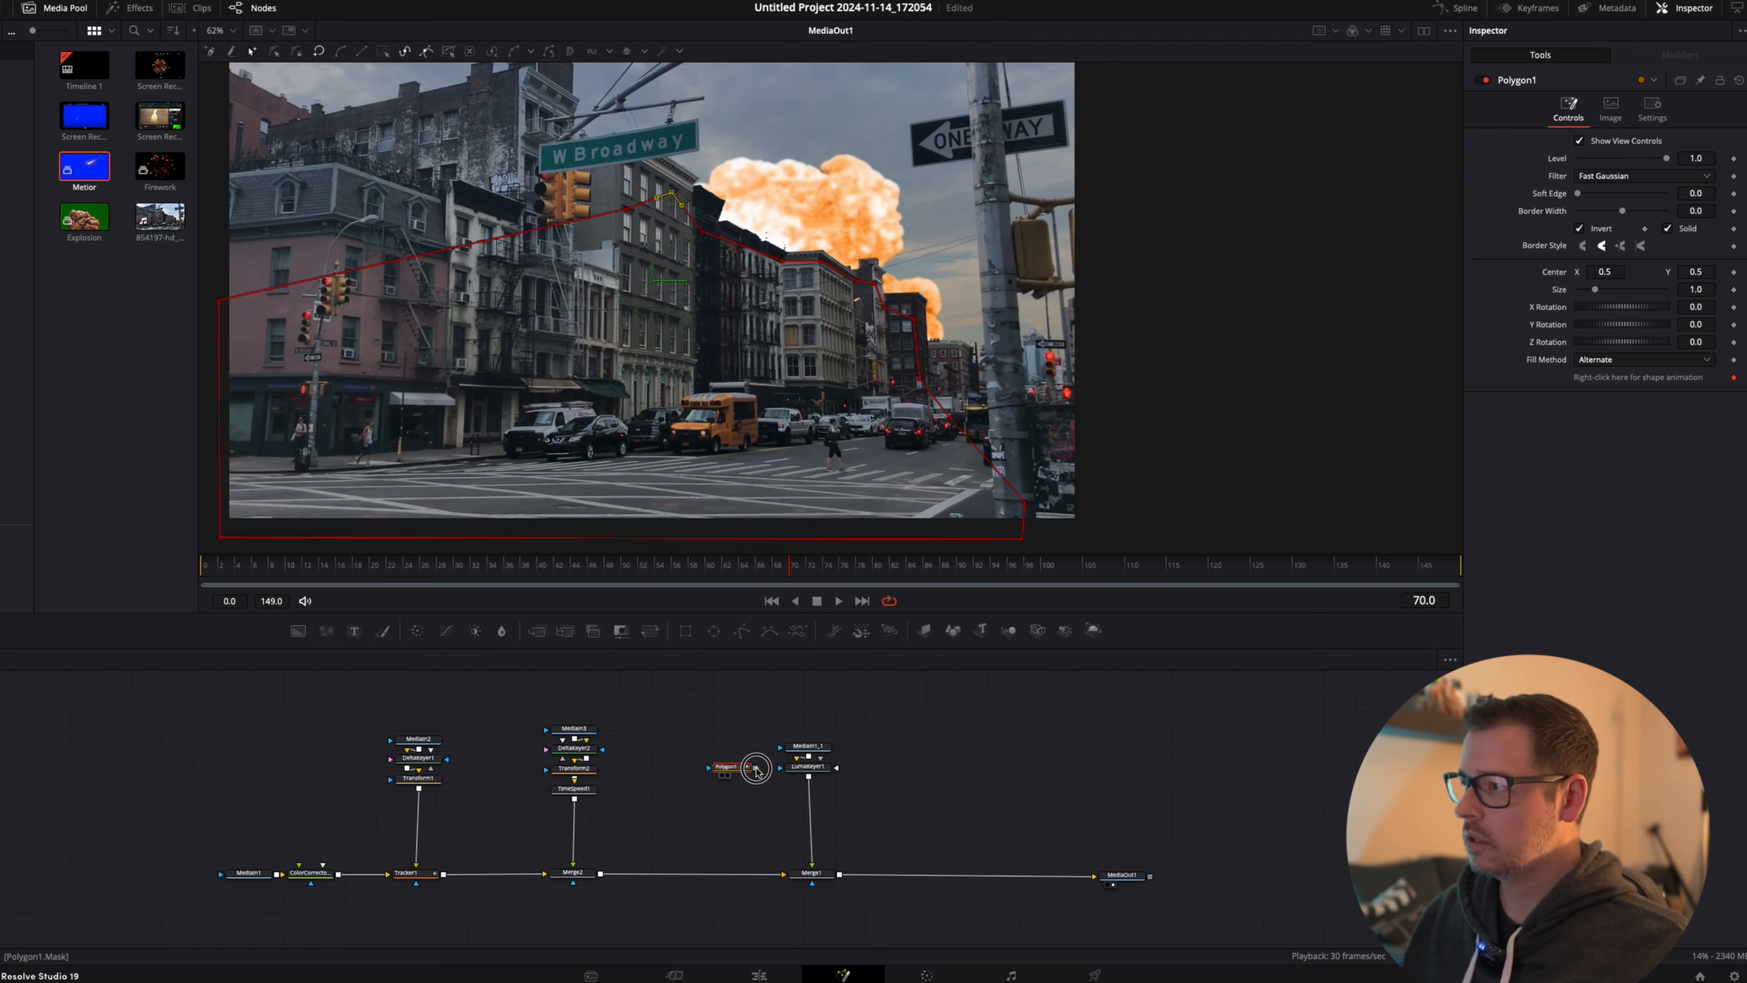
Invert the polygon, connect it to the luma keyer's mask input, and check the building edges up close in playback.
drag(758, 768, 782, 772)
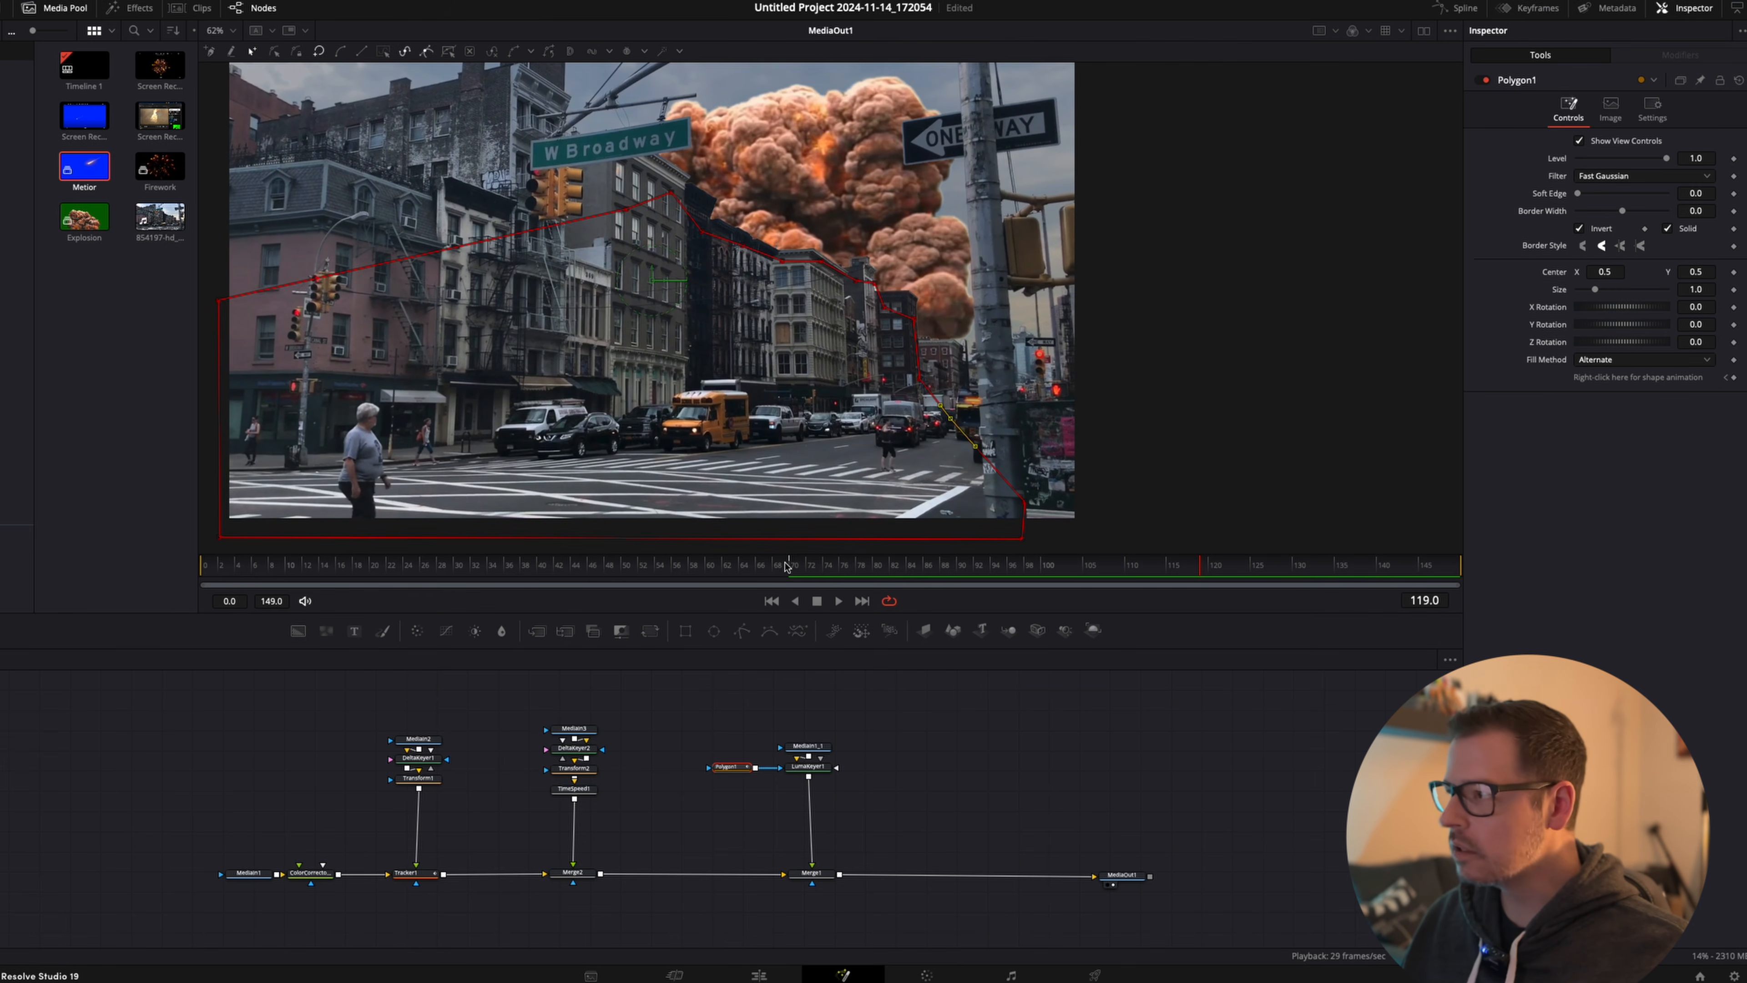
drag(788, 566, 692, 566)
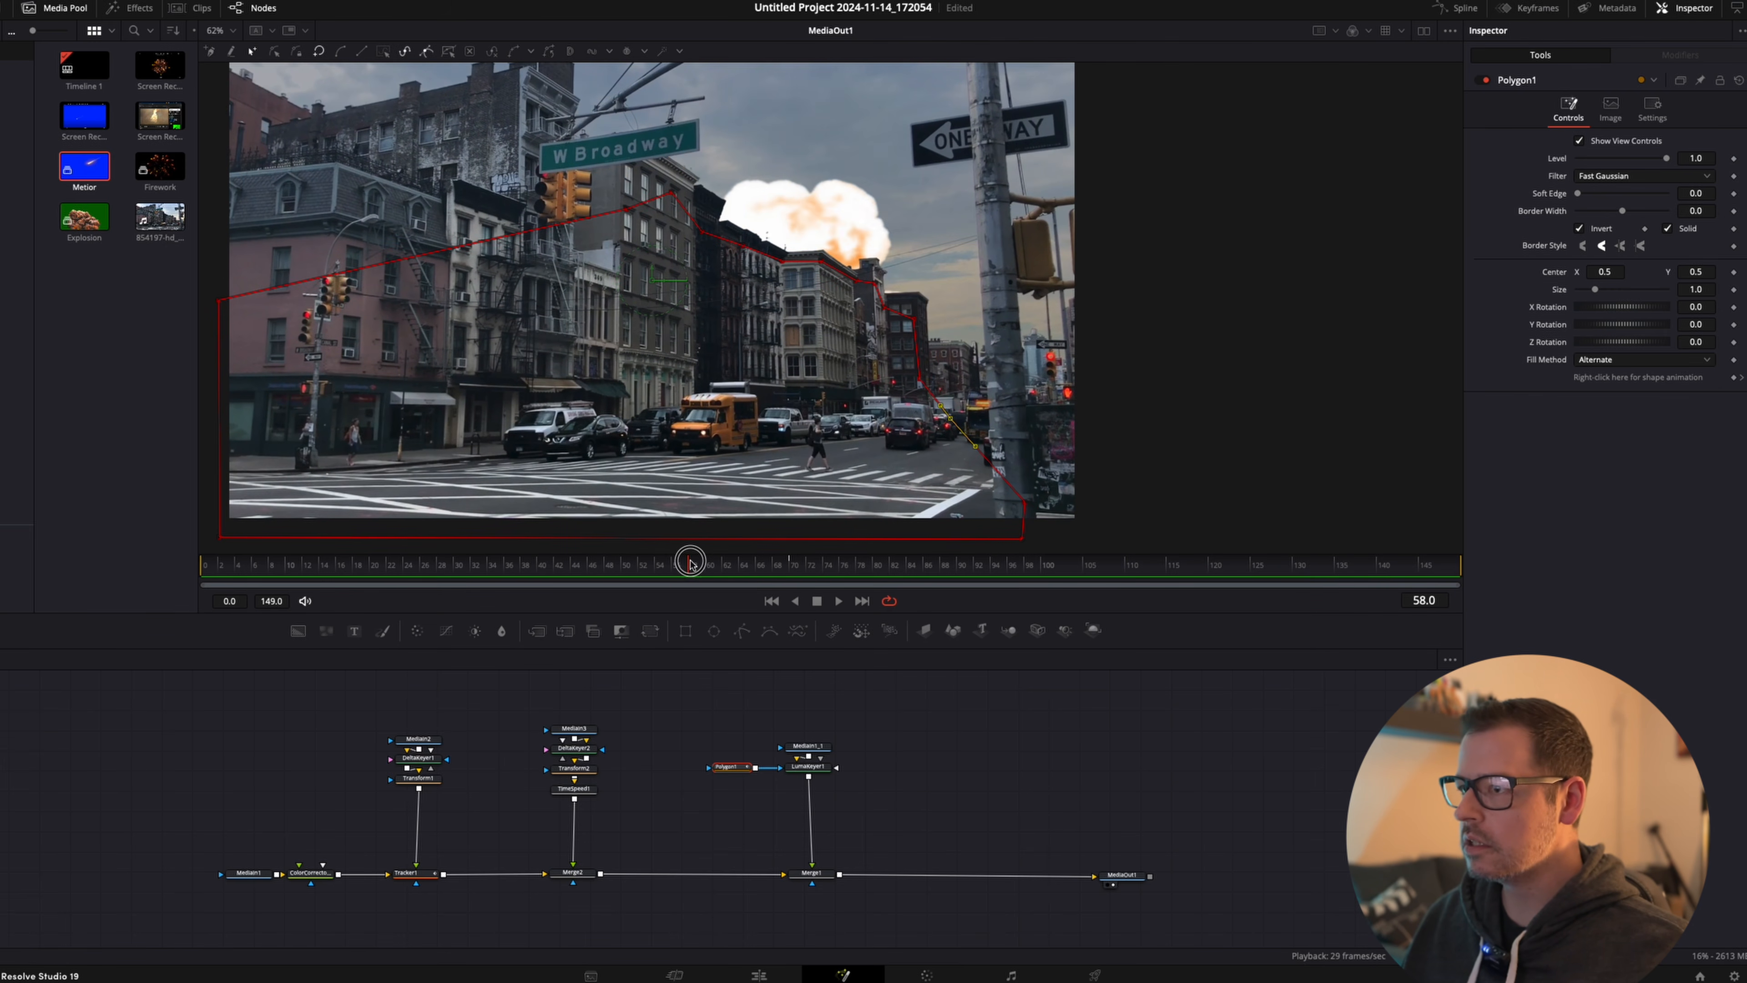
key(space)
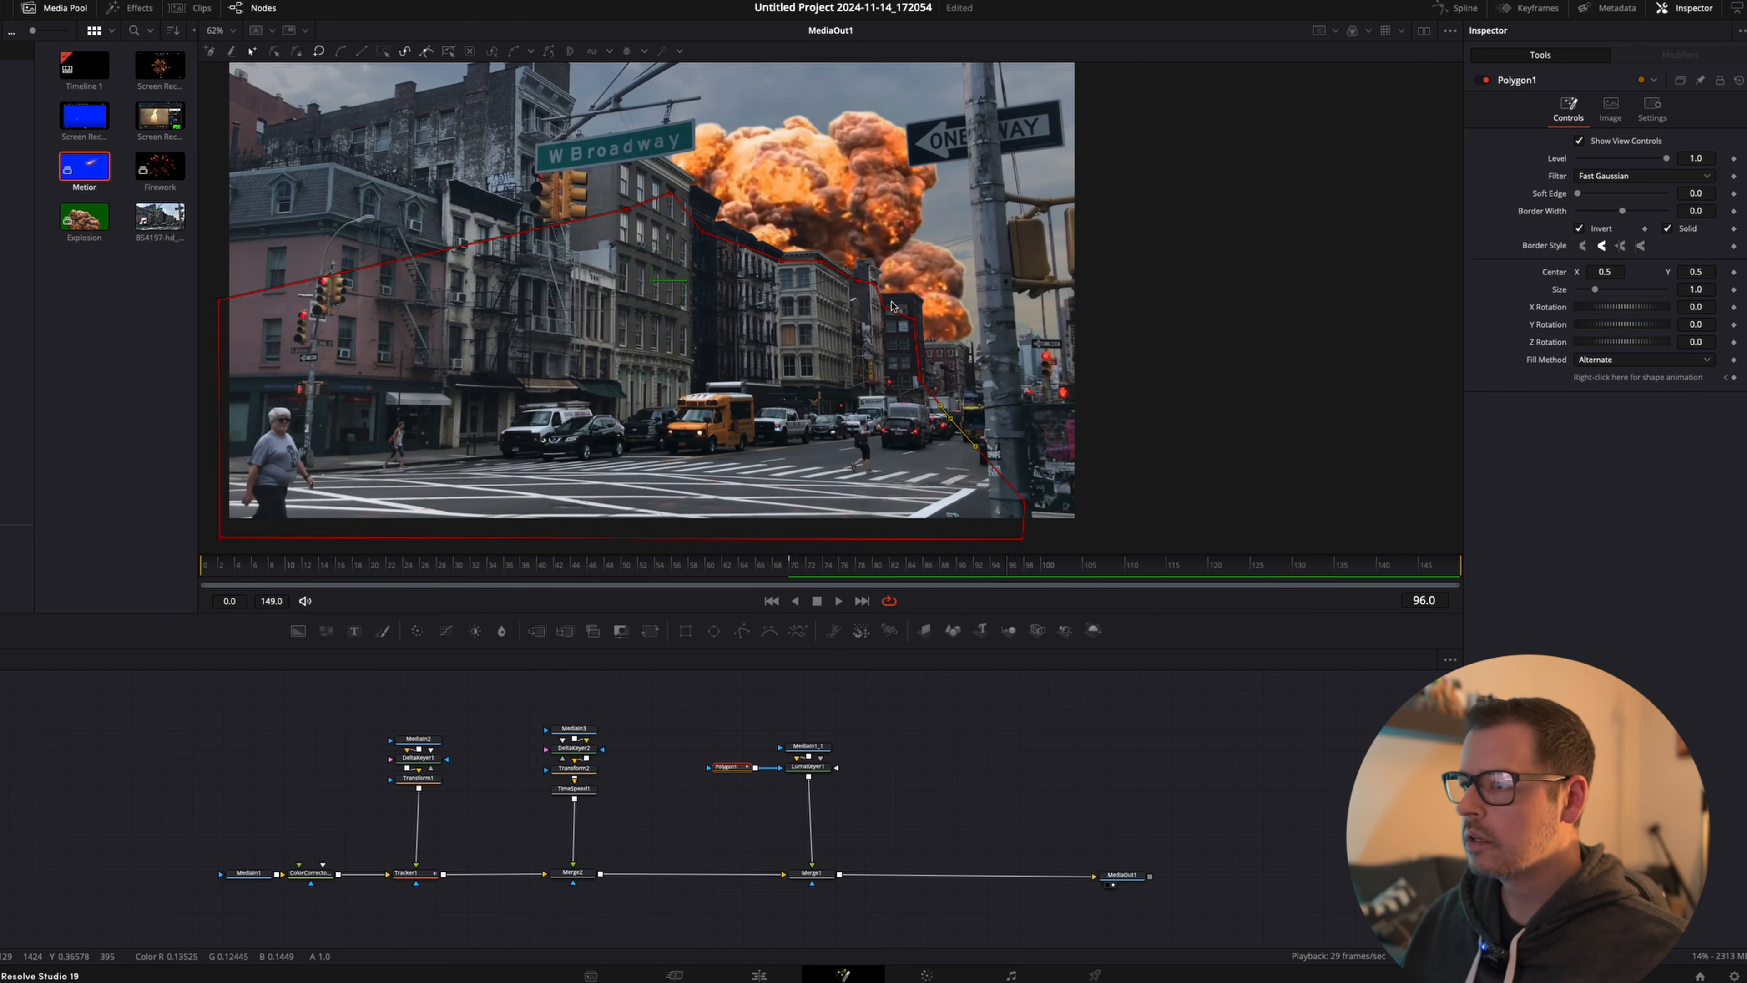
scroll(898, 296, up, 10)
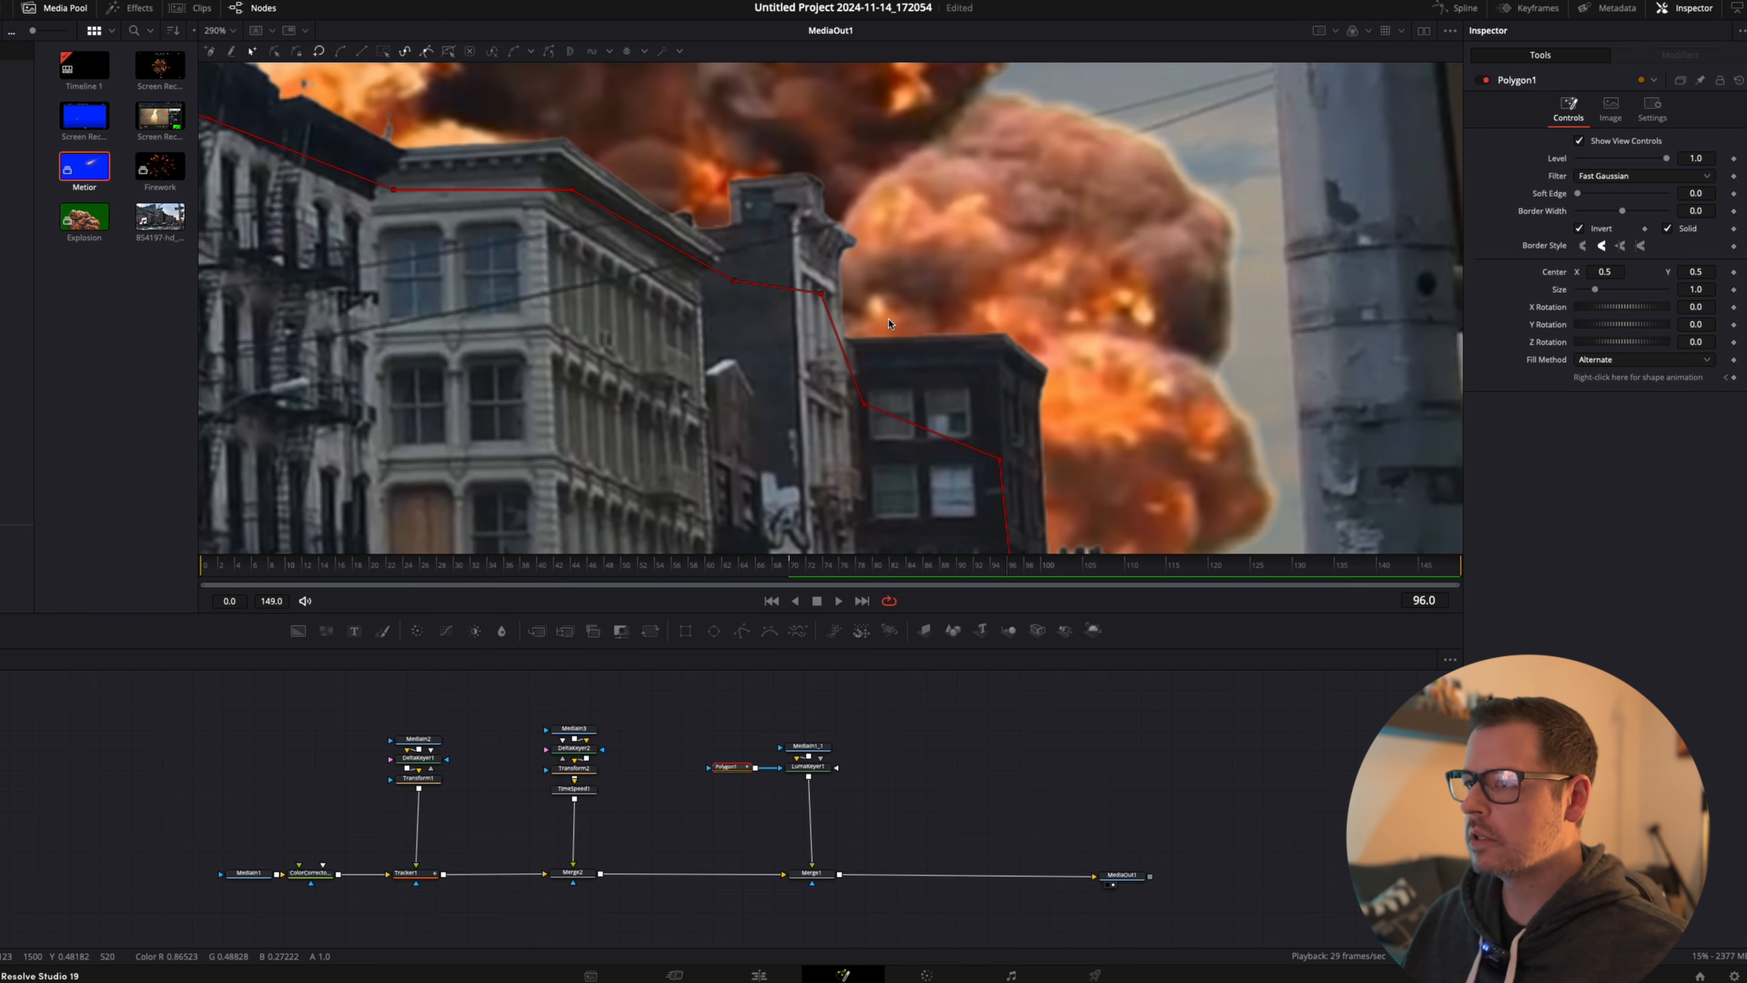
key(space)
key(space)
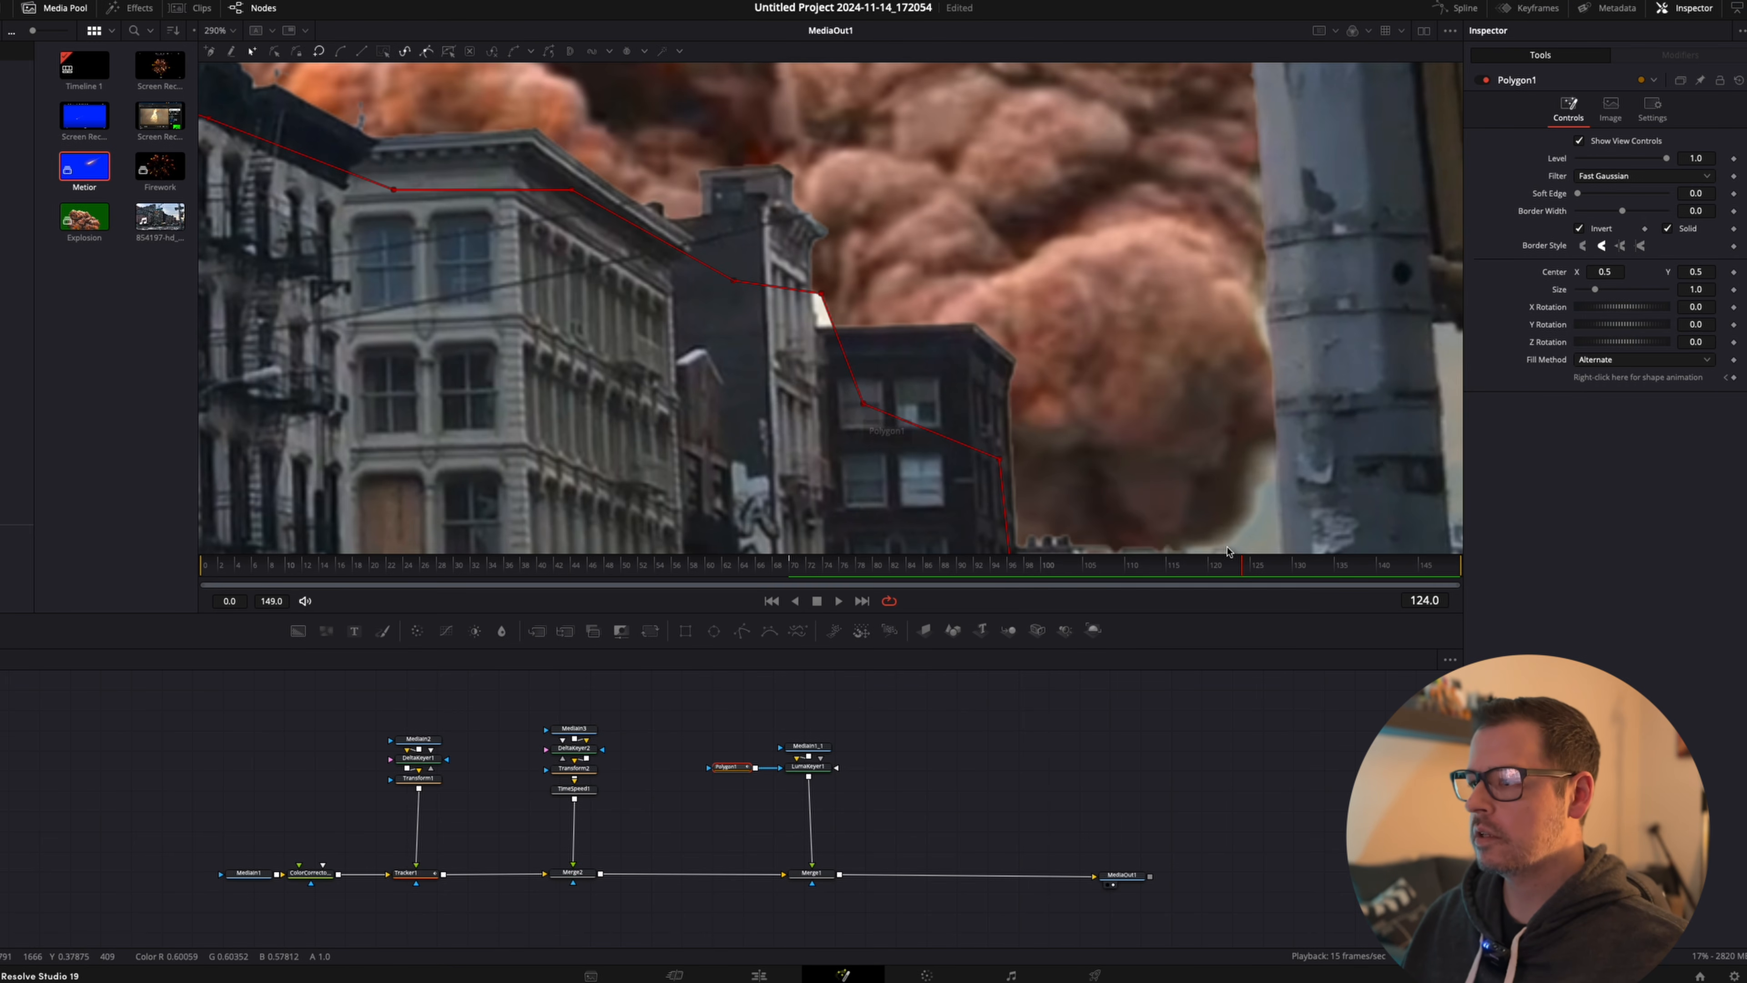
At frame 104, move the two mask points by the narrow building inward onto its facade, then check the mask in playback and at full frame.
drag(1230, 568, 1082, 564)
drag(864, 404, 797, 411)
drag(817, 292, 792, 270)
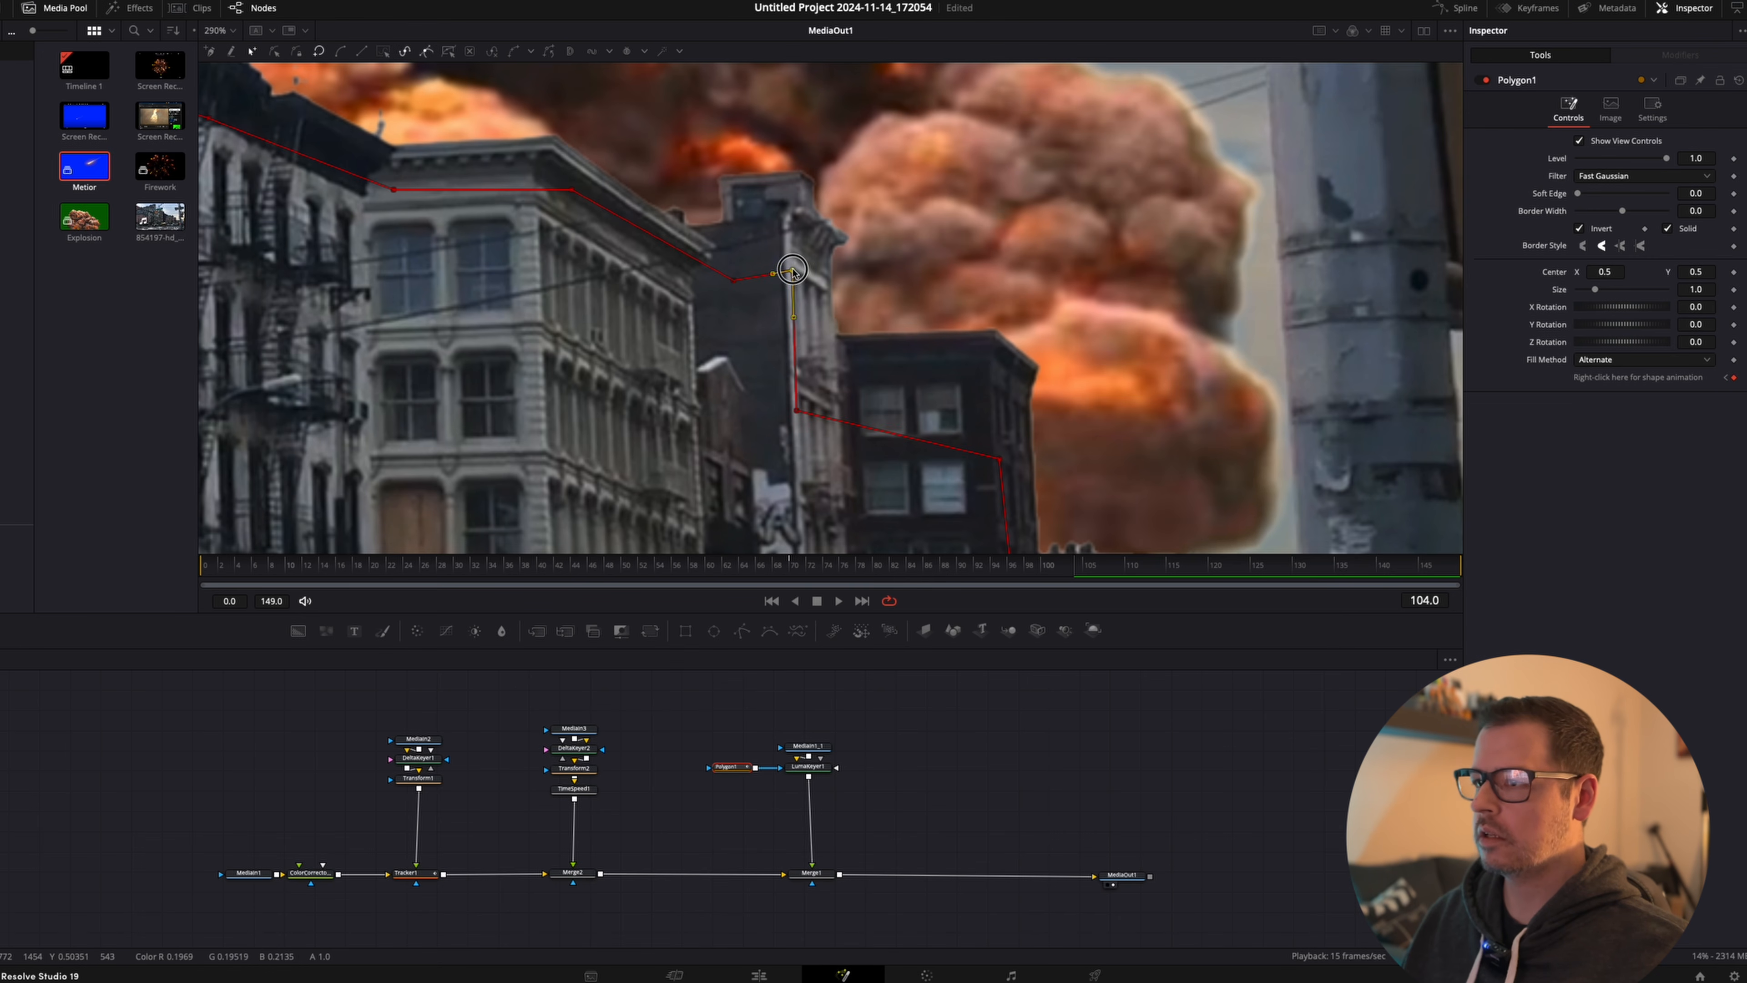
key(space)
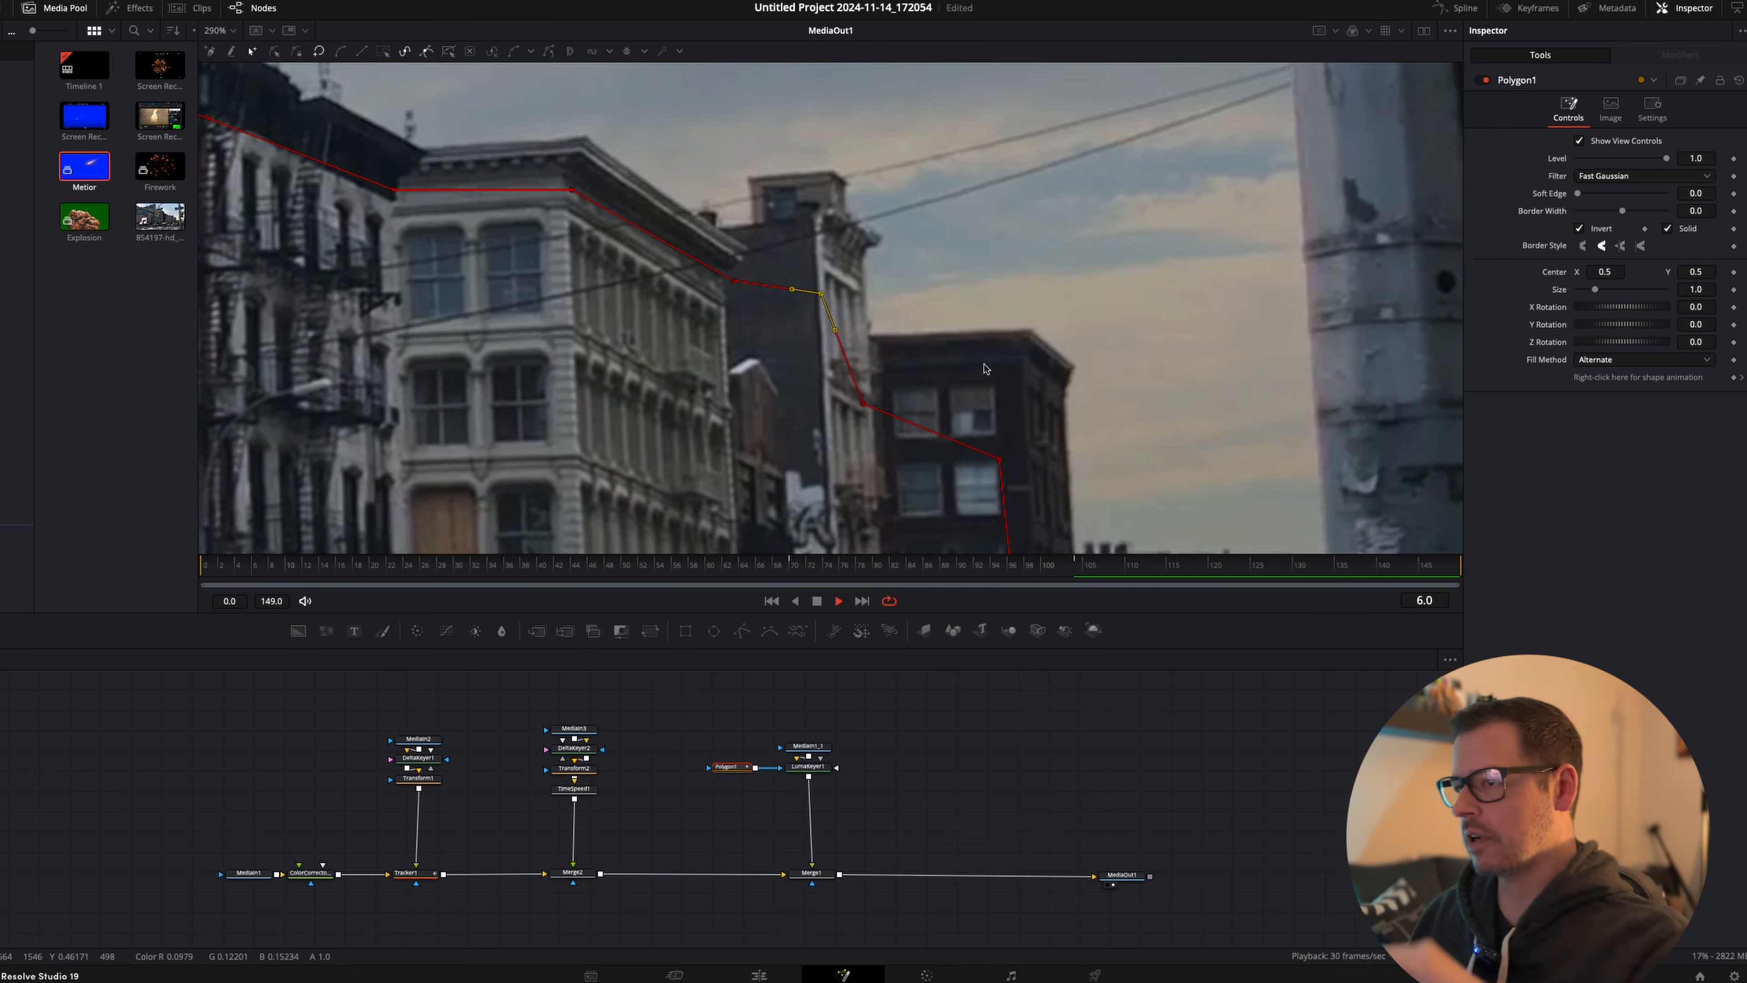
key(space)
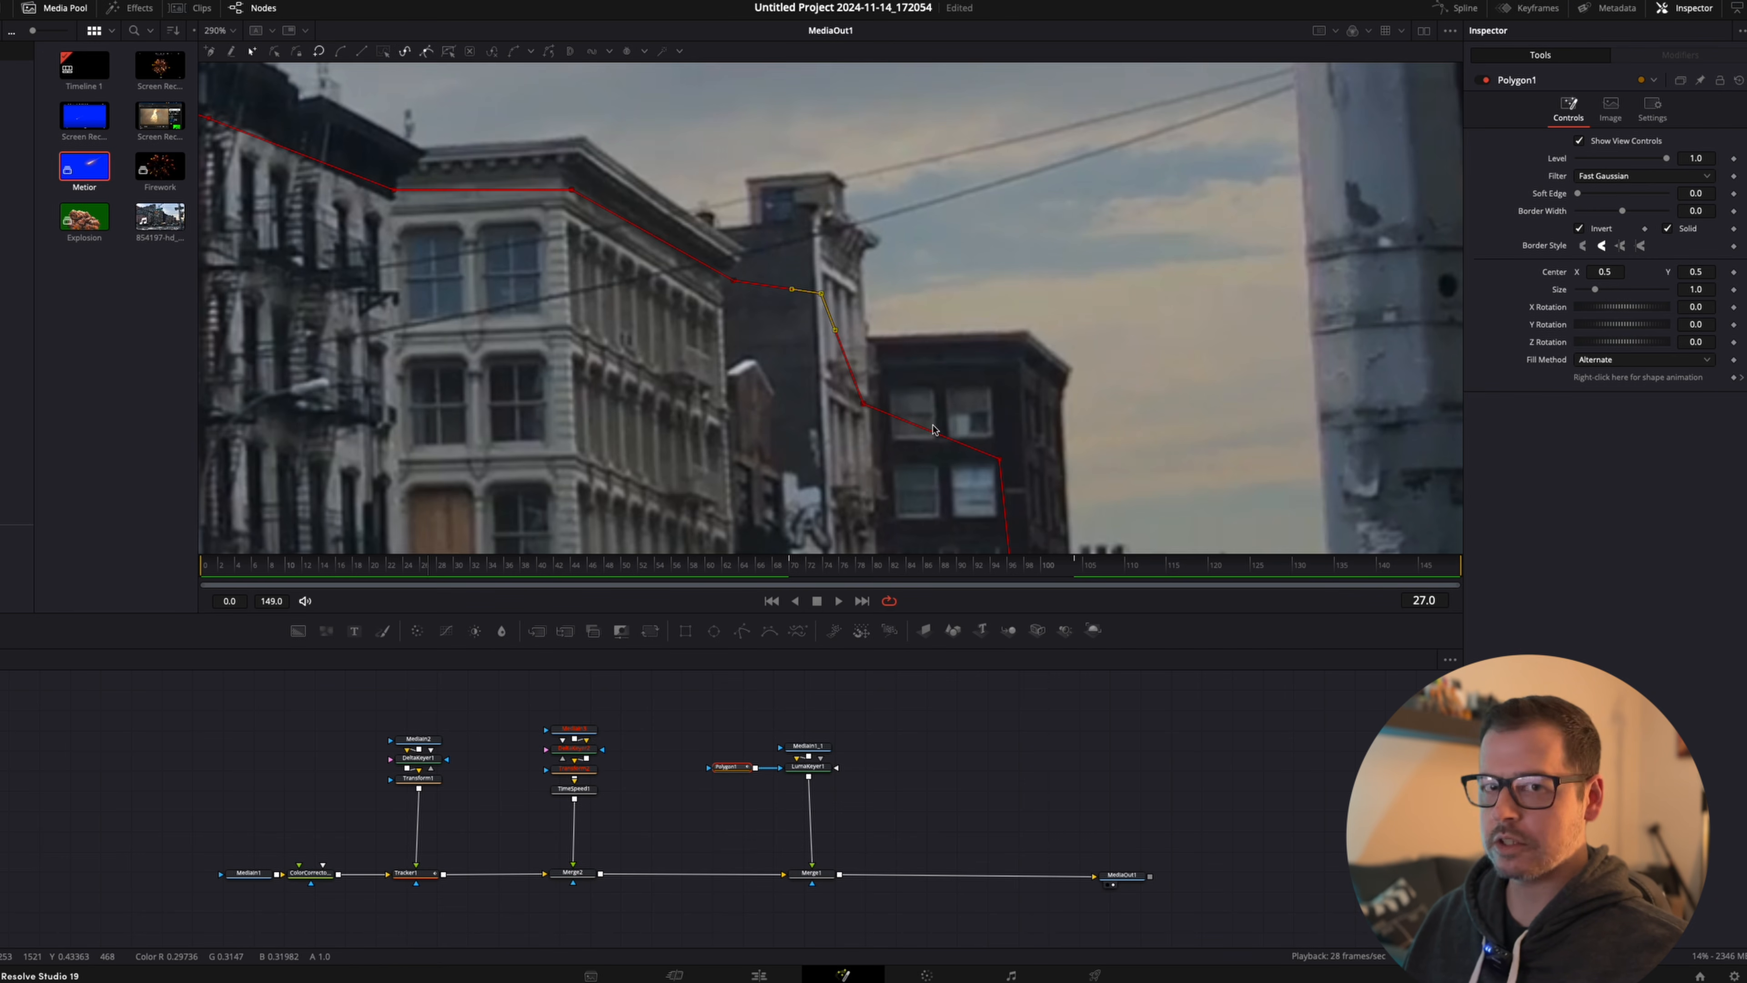
scroll(935, 430, down, 1)
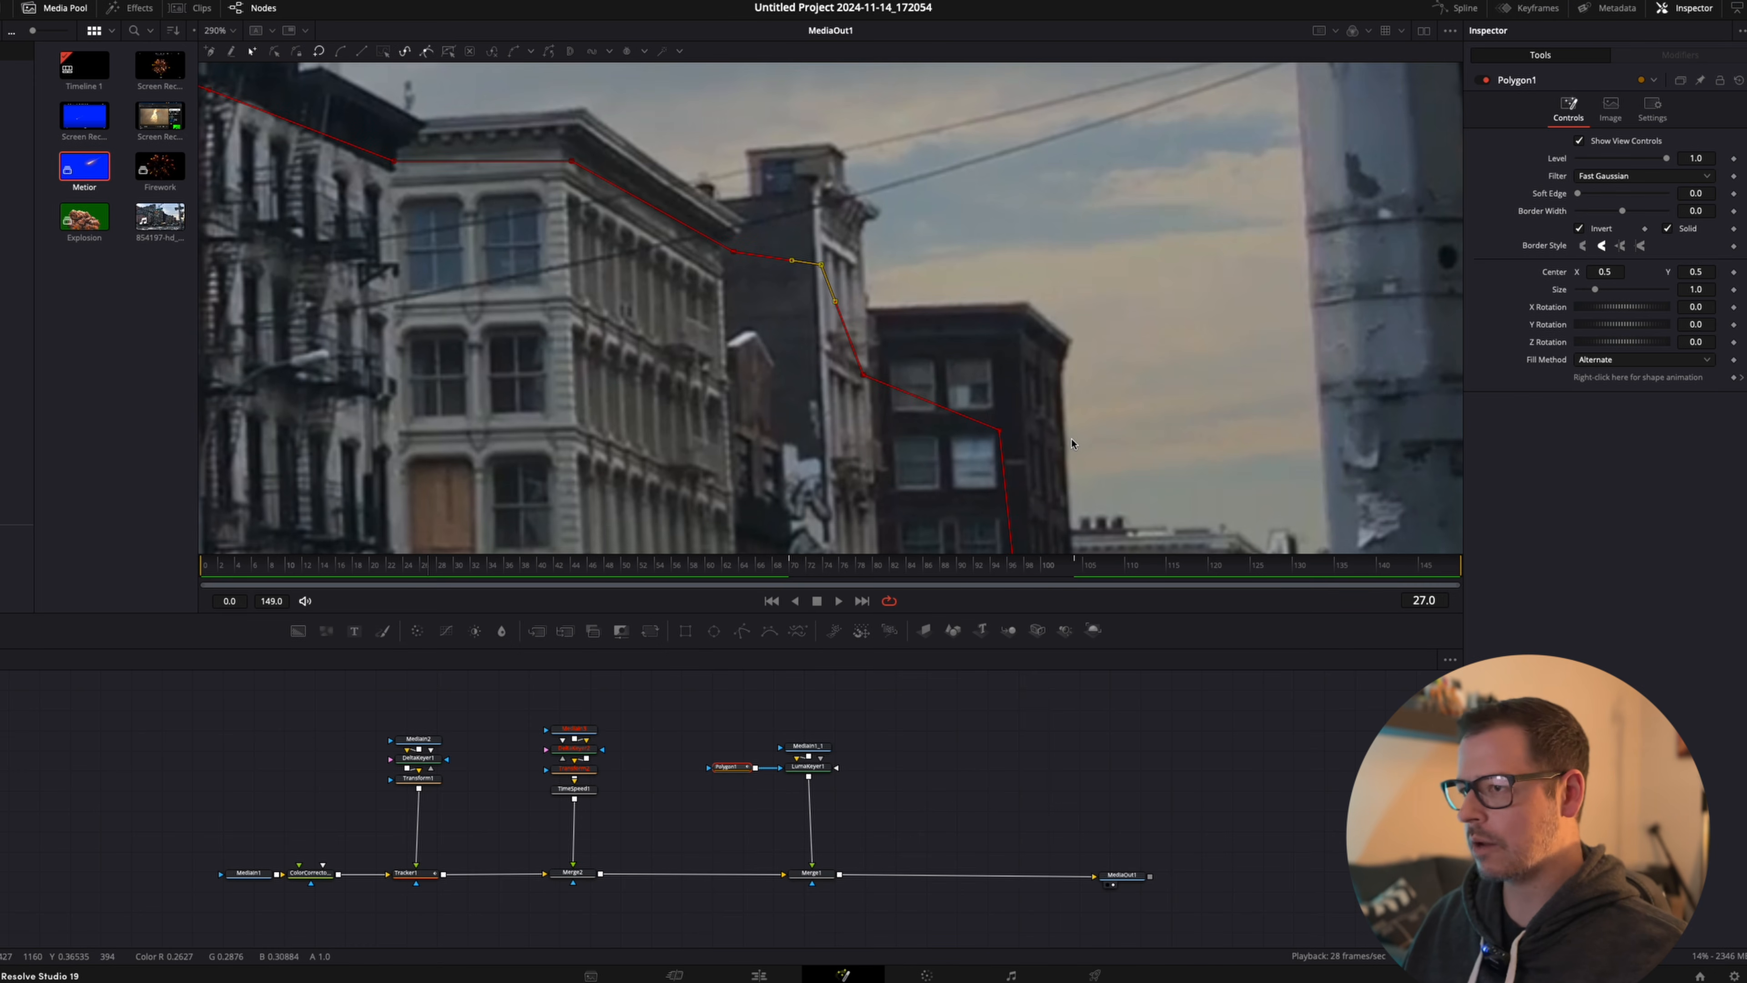
key(shift+z)
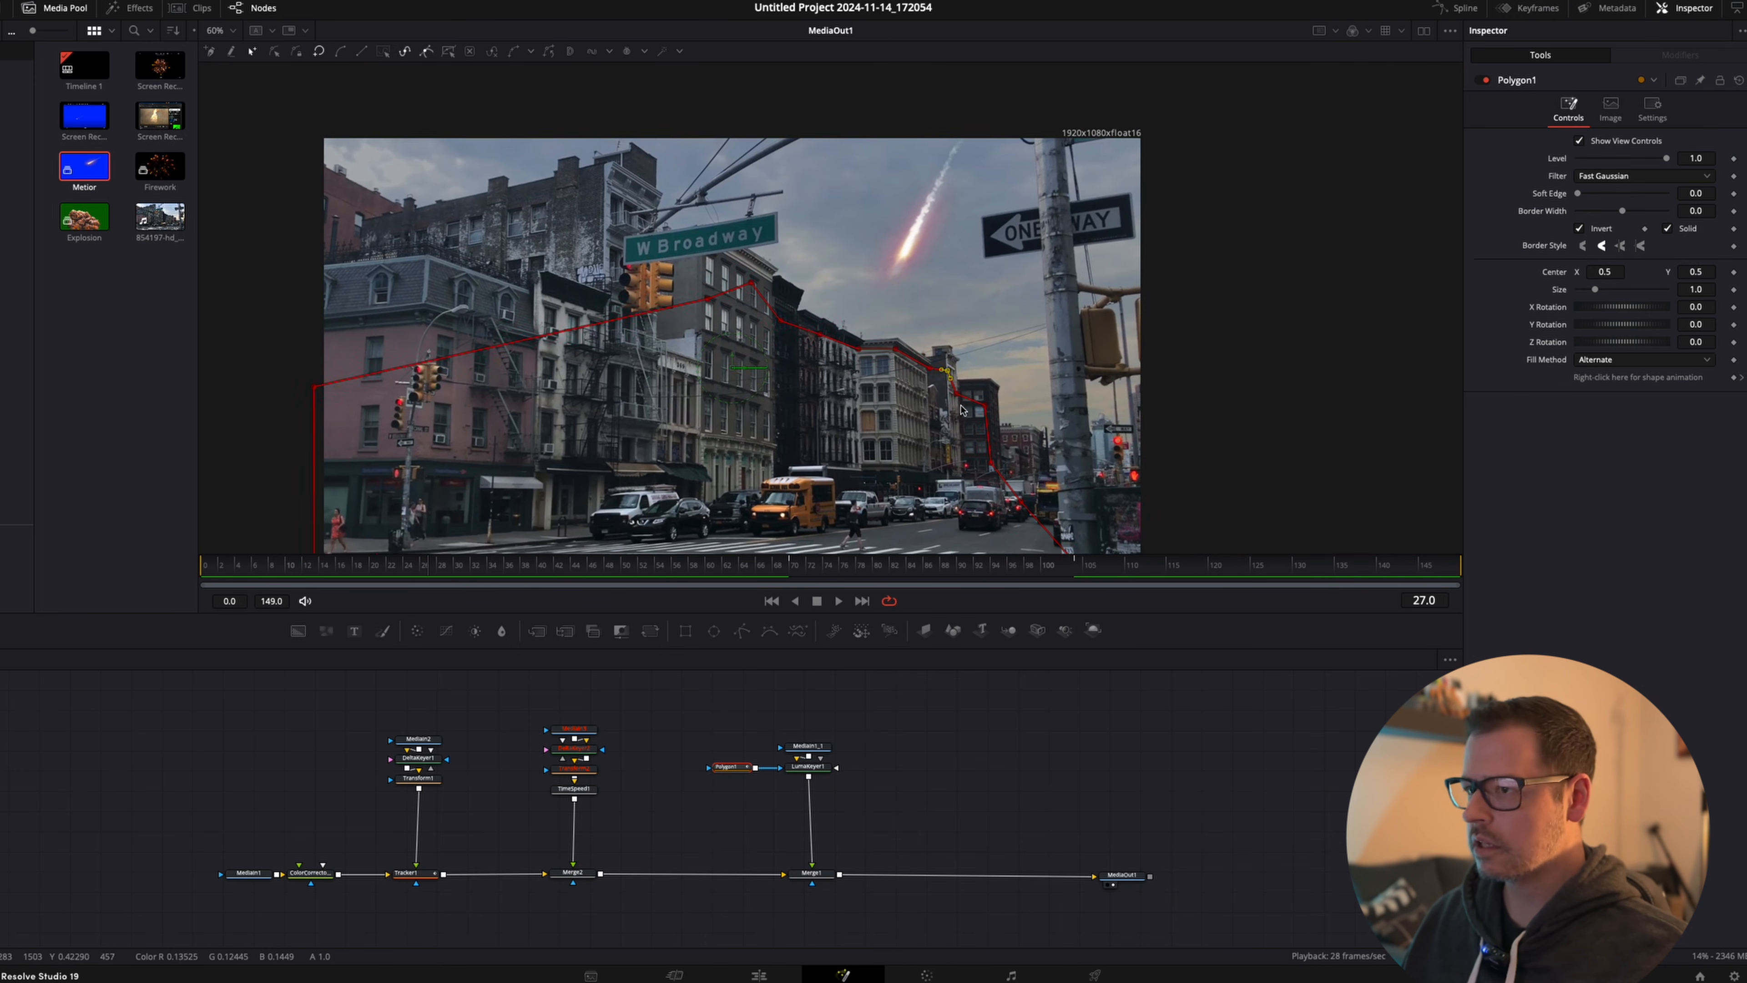
Move the luma keyer, its footage copy and the polygon down closer to their merge, and check the composite in playback.
click(1119, 872)
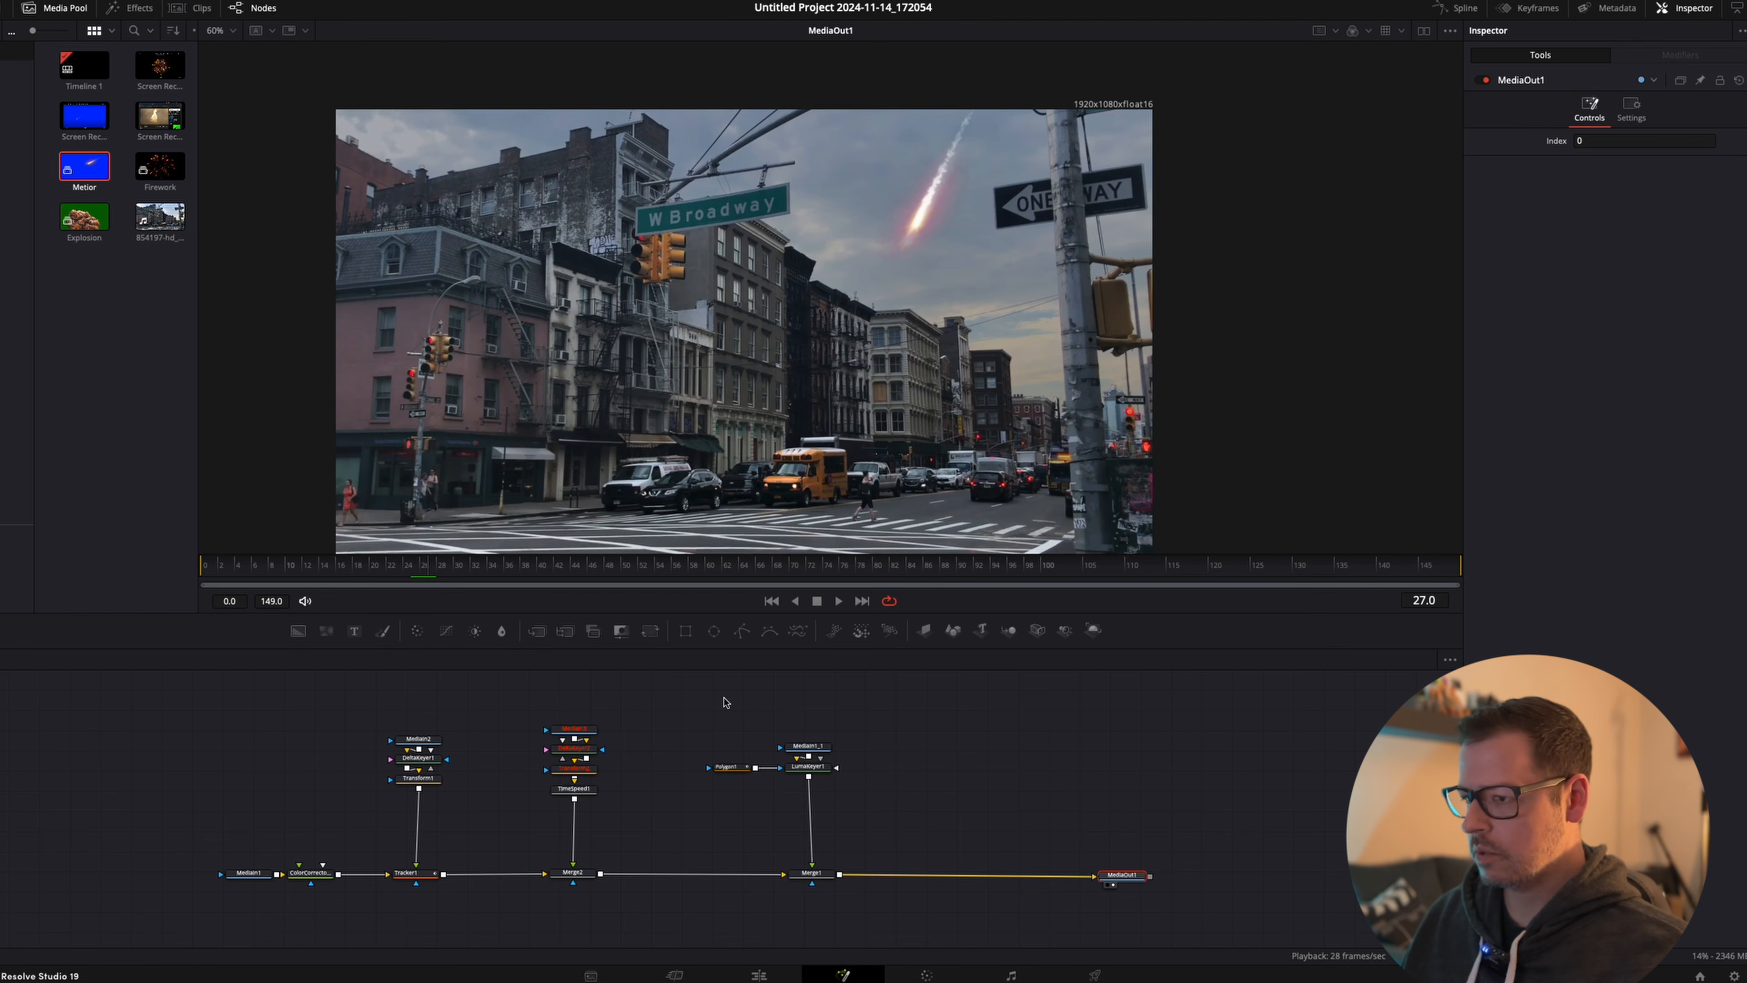
drag(721, 697, 889, 802)
drag(808, 752, 809, 781)
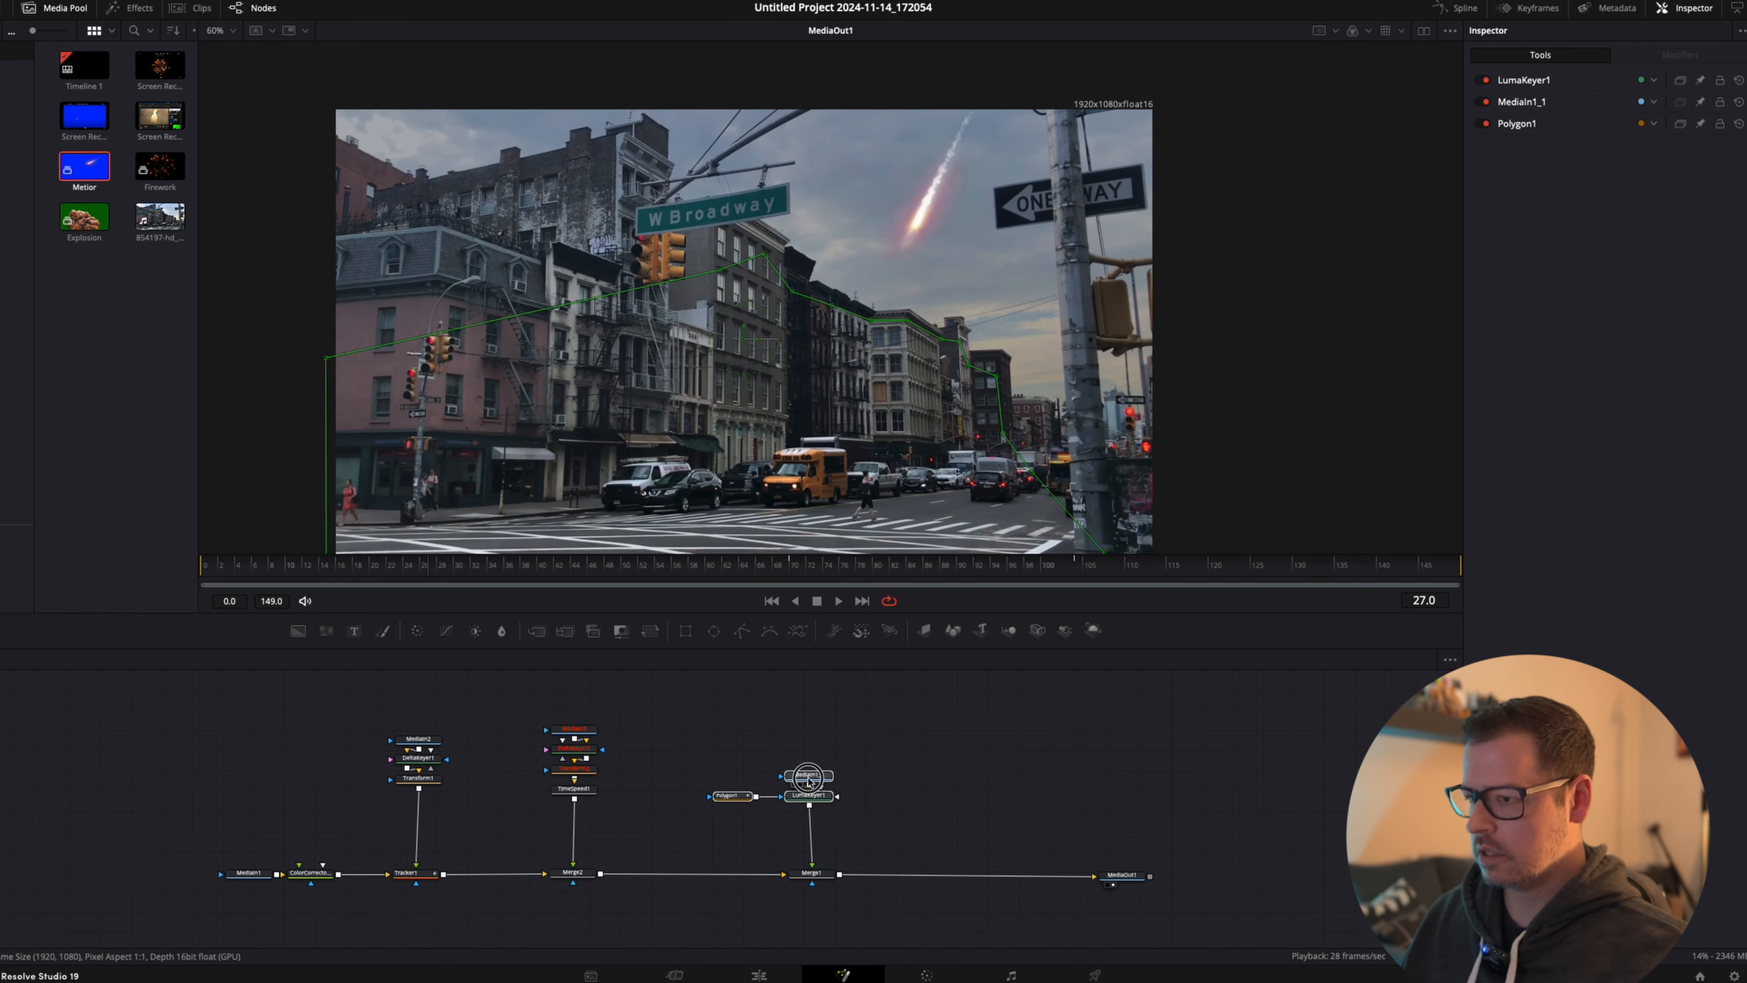
click(968, 733)
key(space)
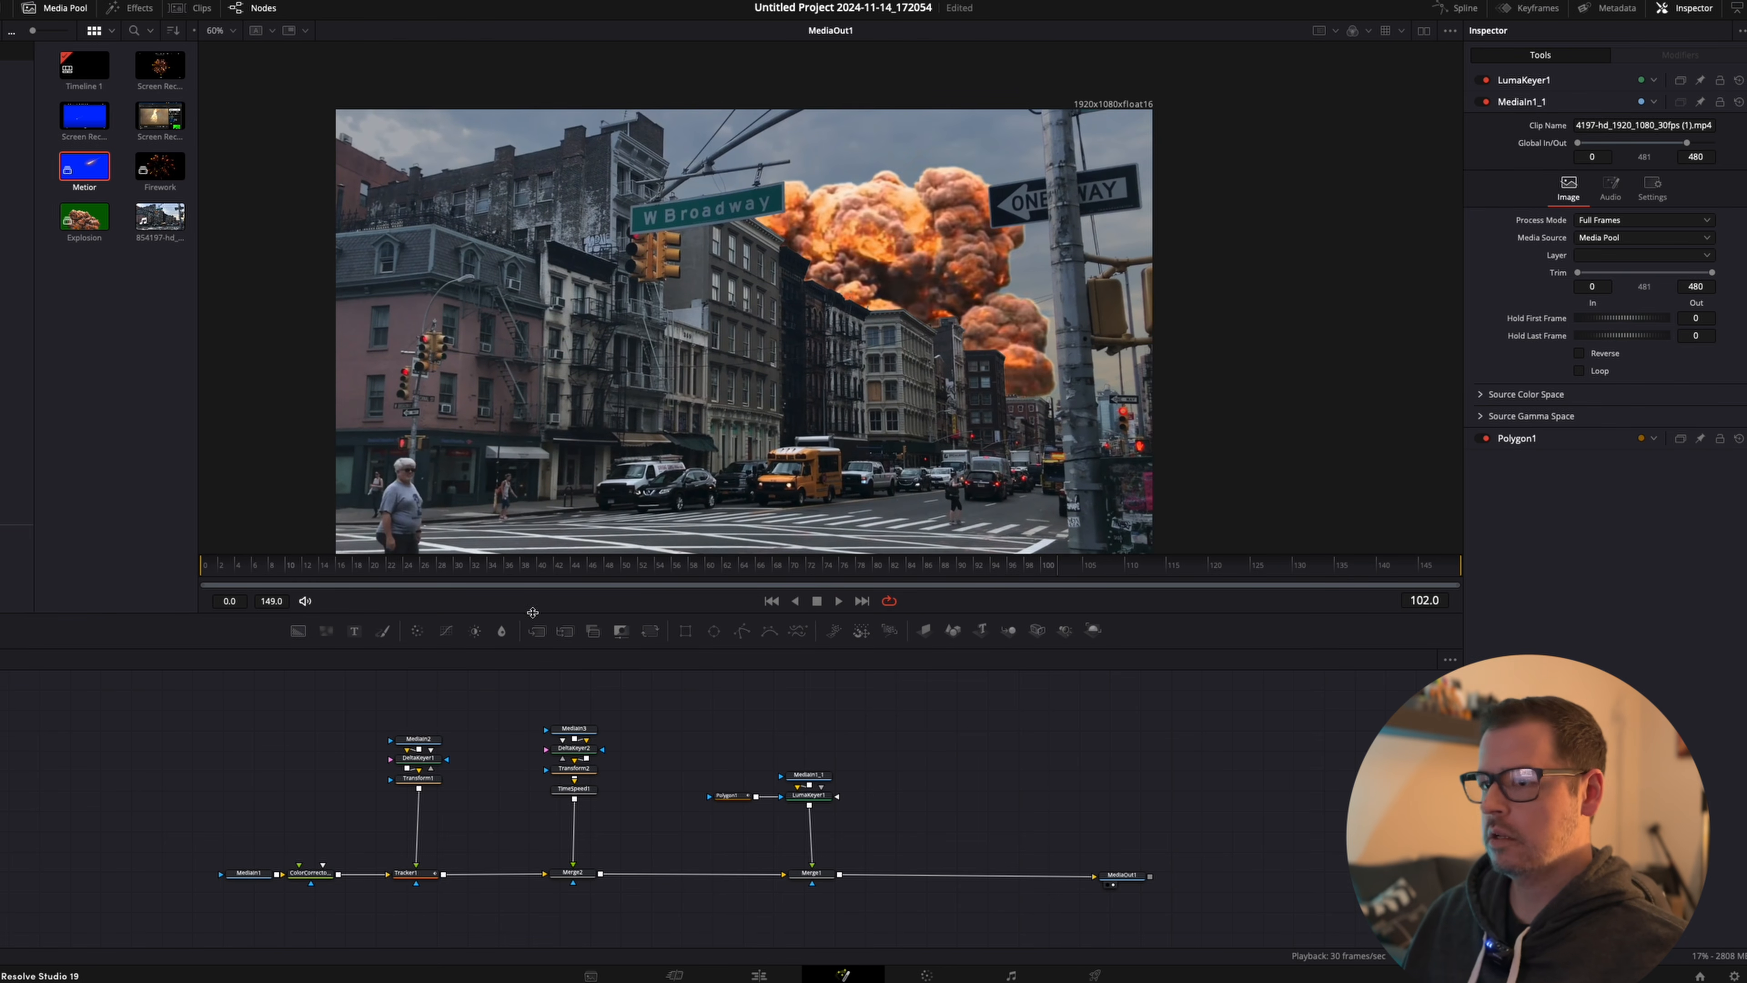
Shift the foreground merge and its masked branch along the chain towards the output to make room before it.
drag(733, 732, 885, 876)
click(885, 875)
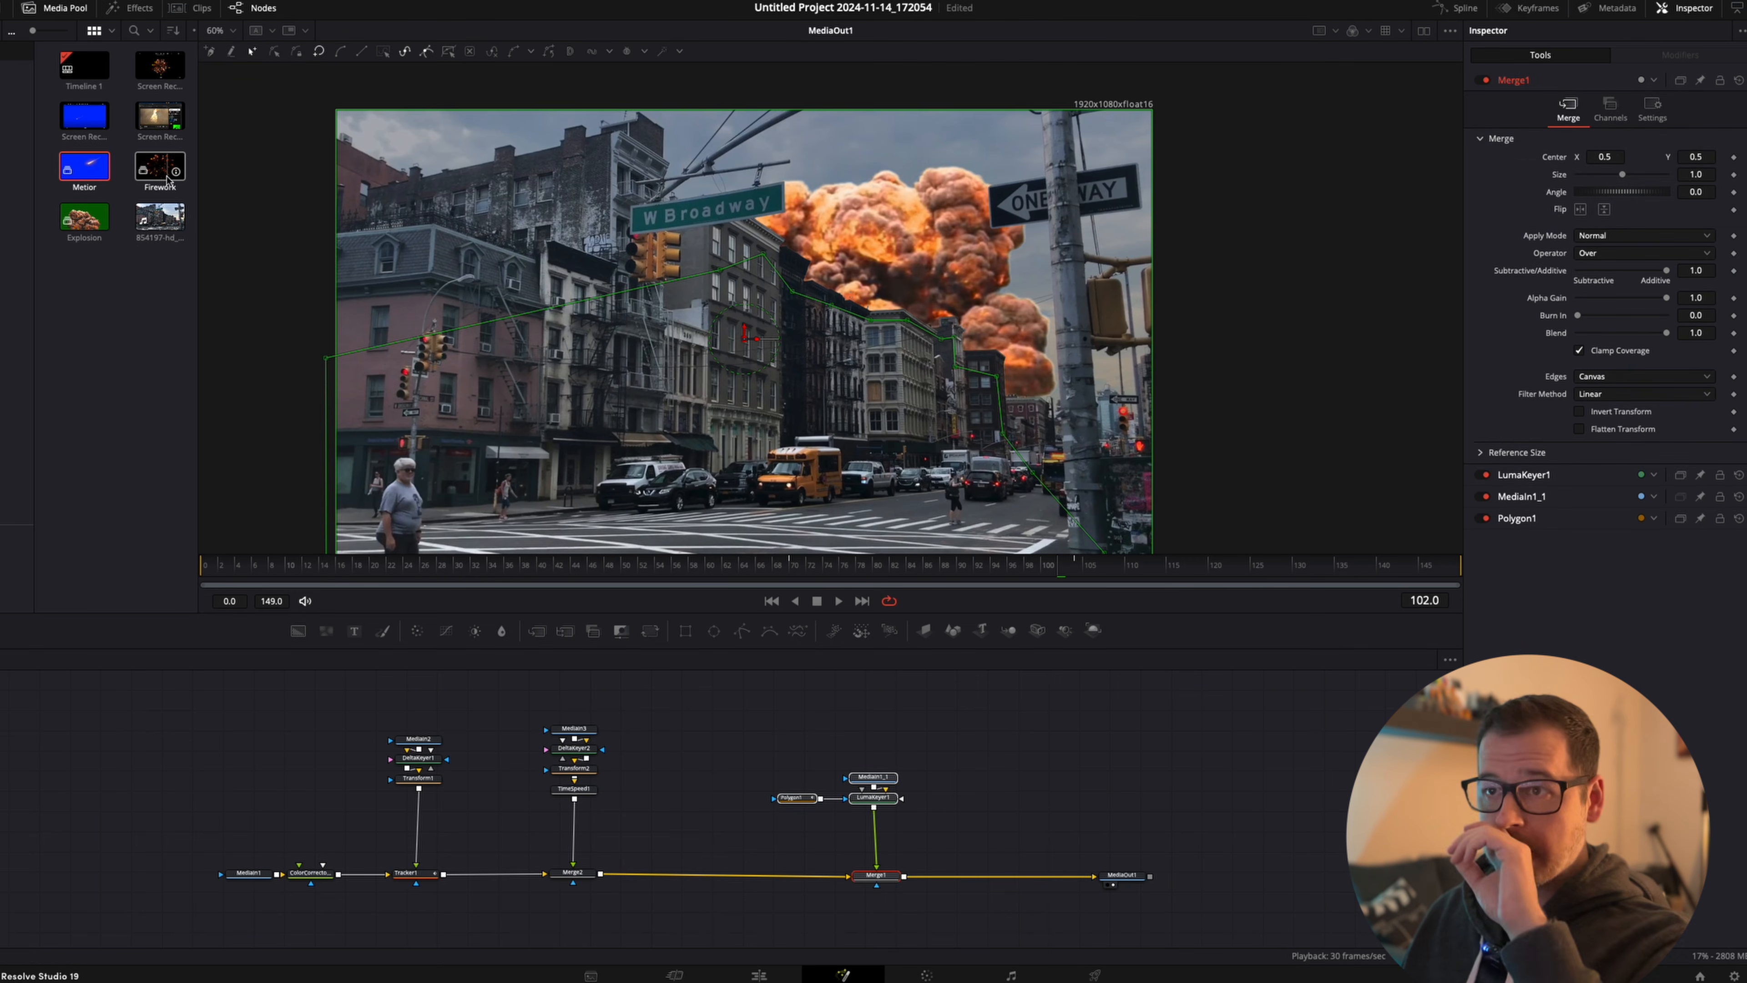
click(713, 728)
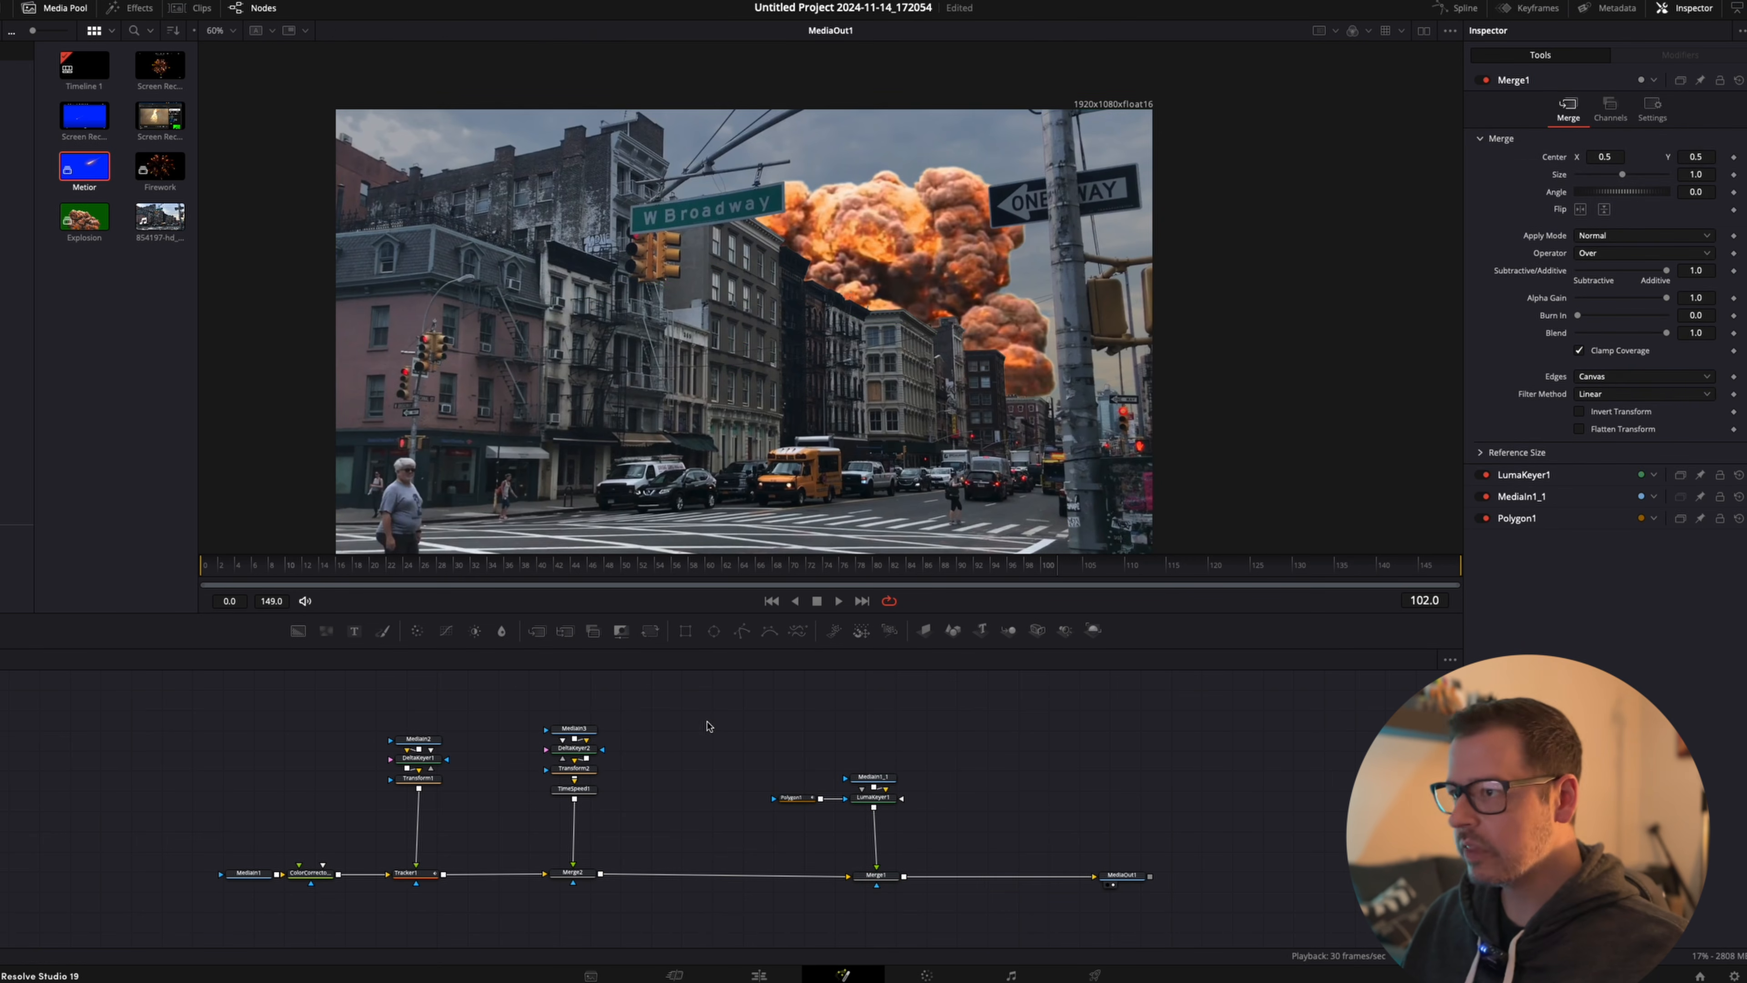
Add the Firework clip to the node graph and connect it as foreground of a new Merge between the meteor and foreground merges.
drag(160, 166, 679, 770)
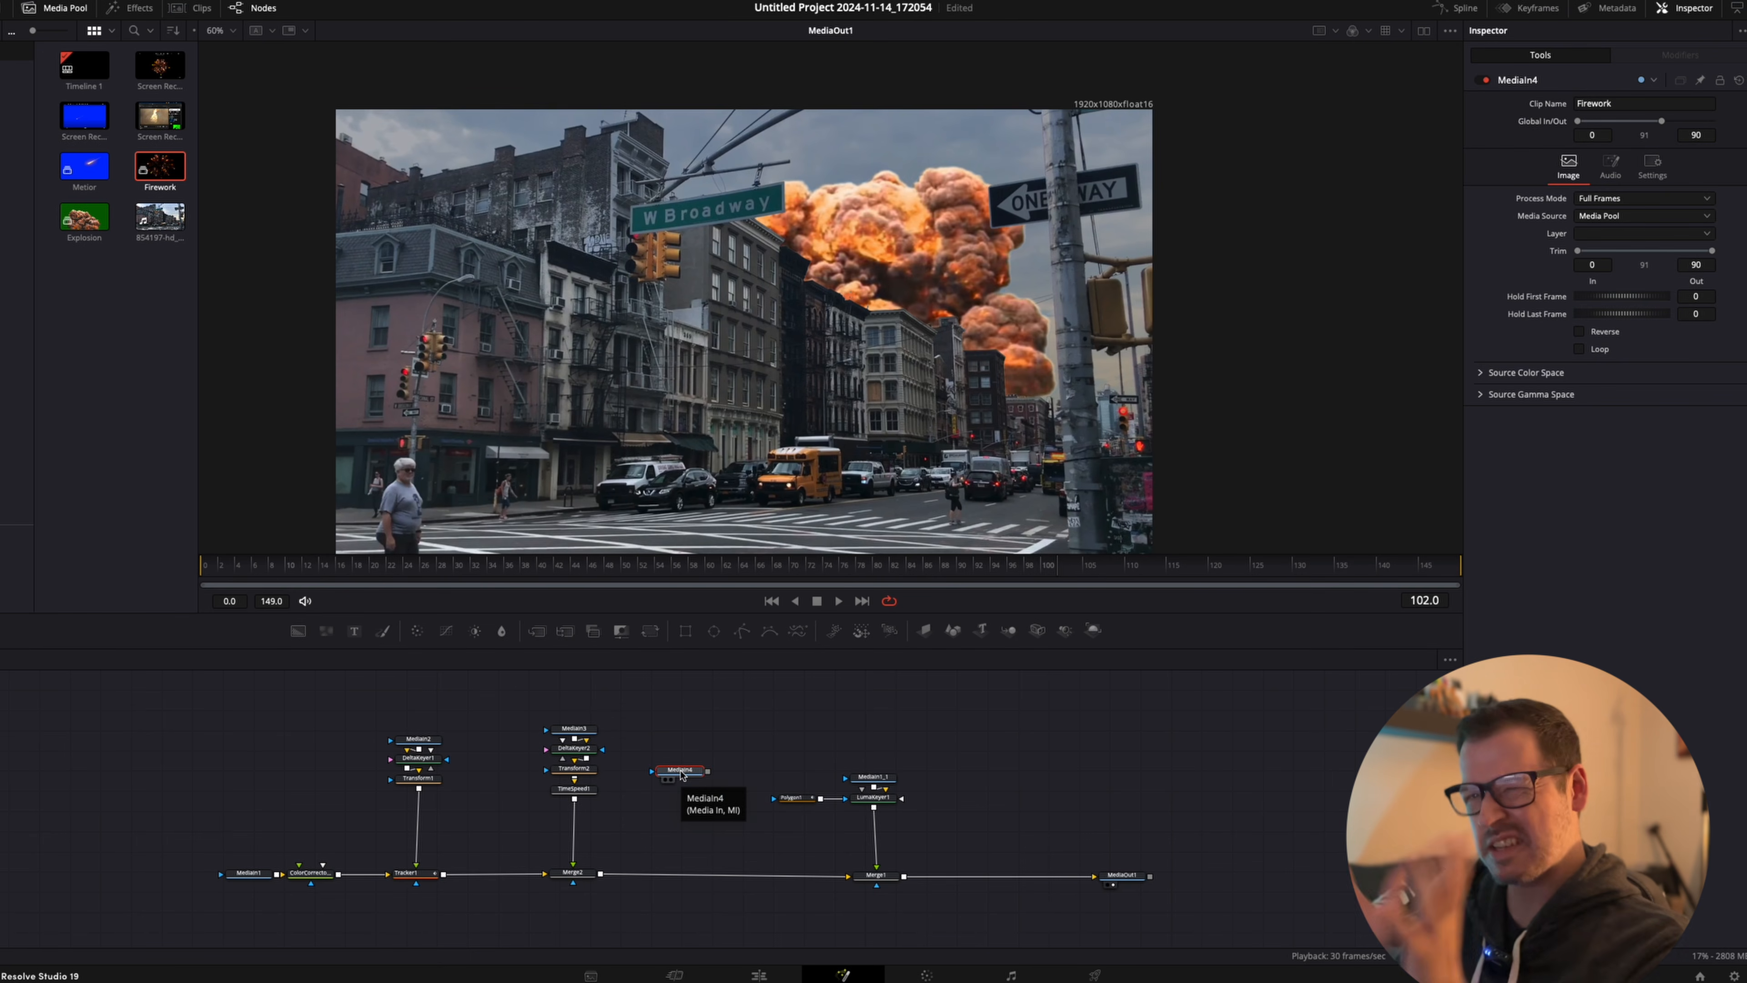
scroll(682, 776, left, 1)
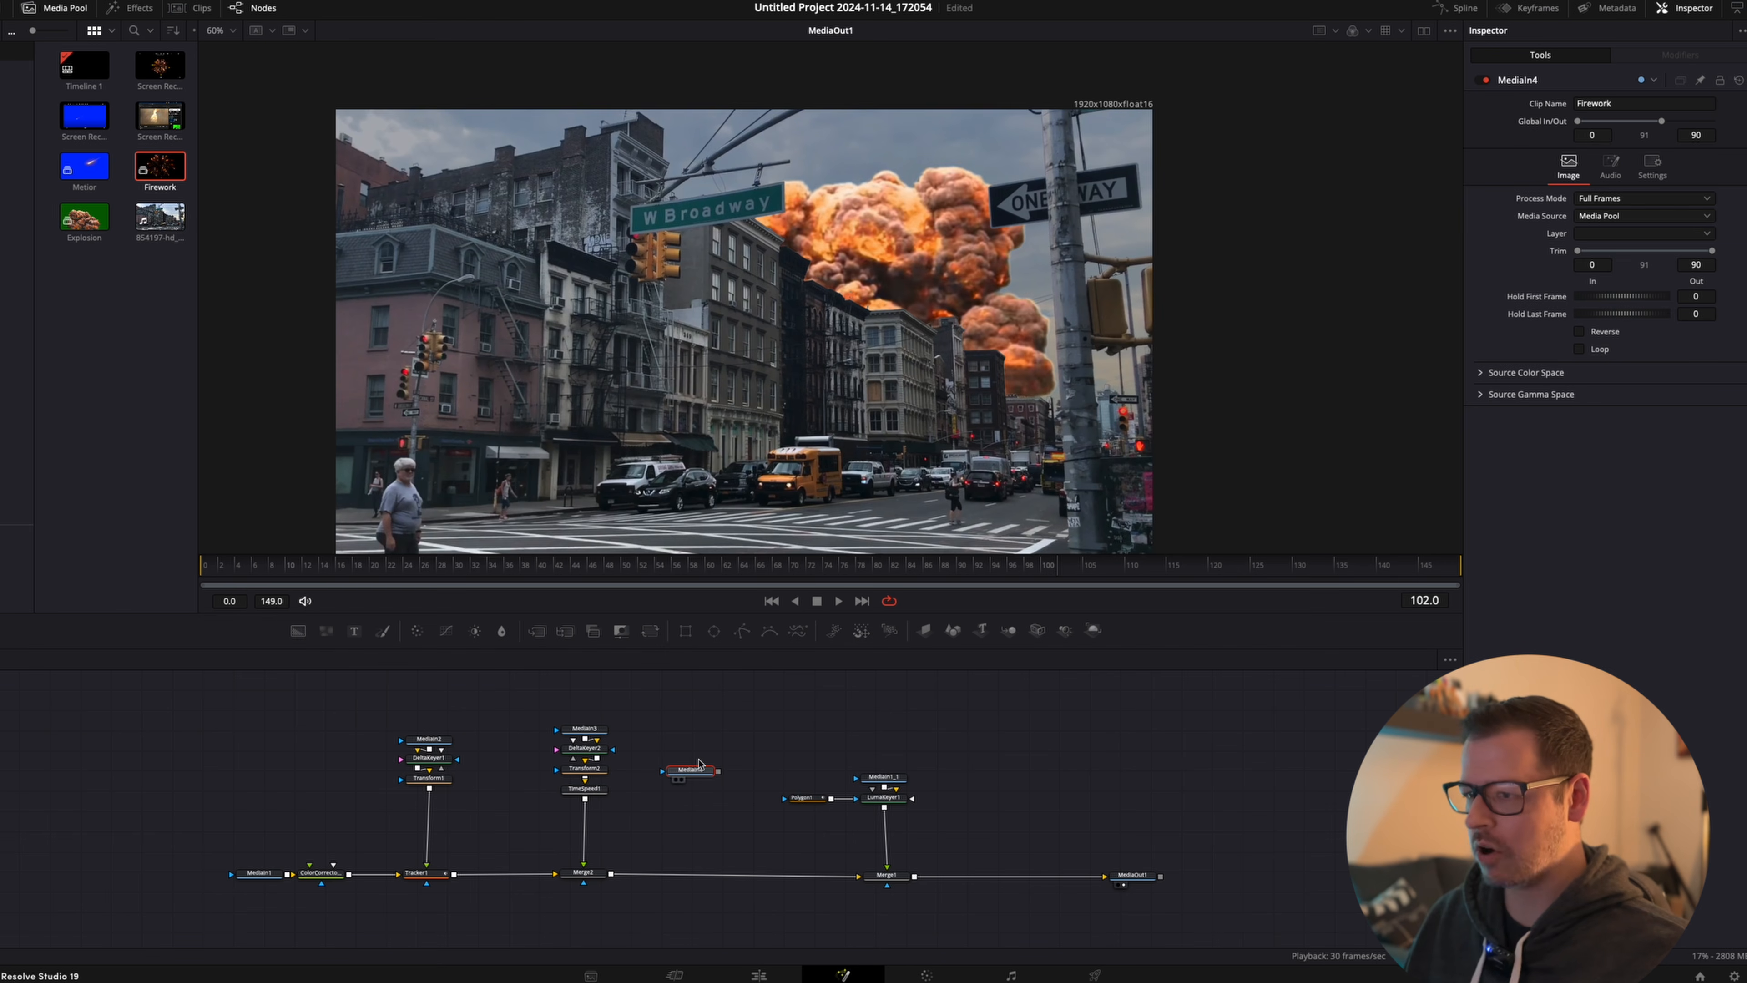
drag(543, 633, 692, 875)
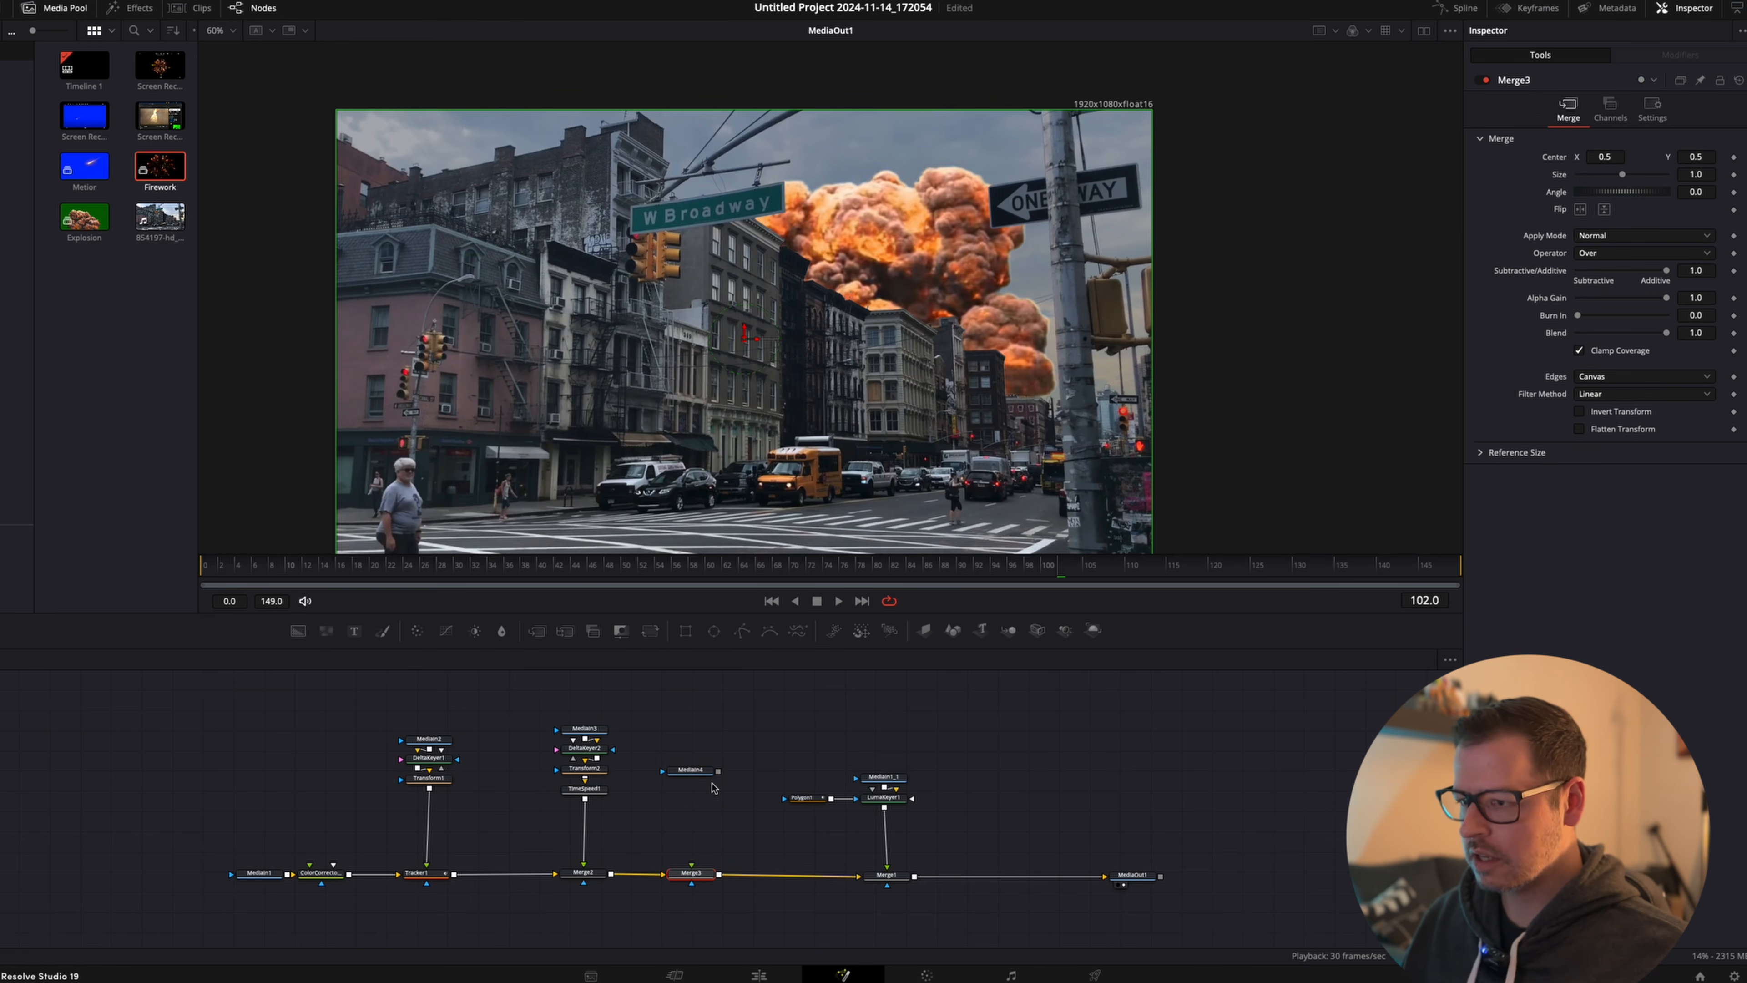
drag(718, 771, 693, 873)
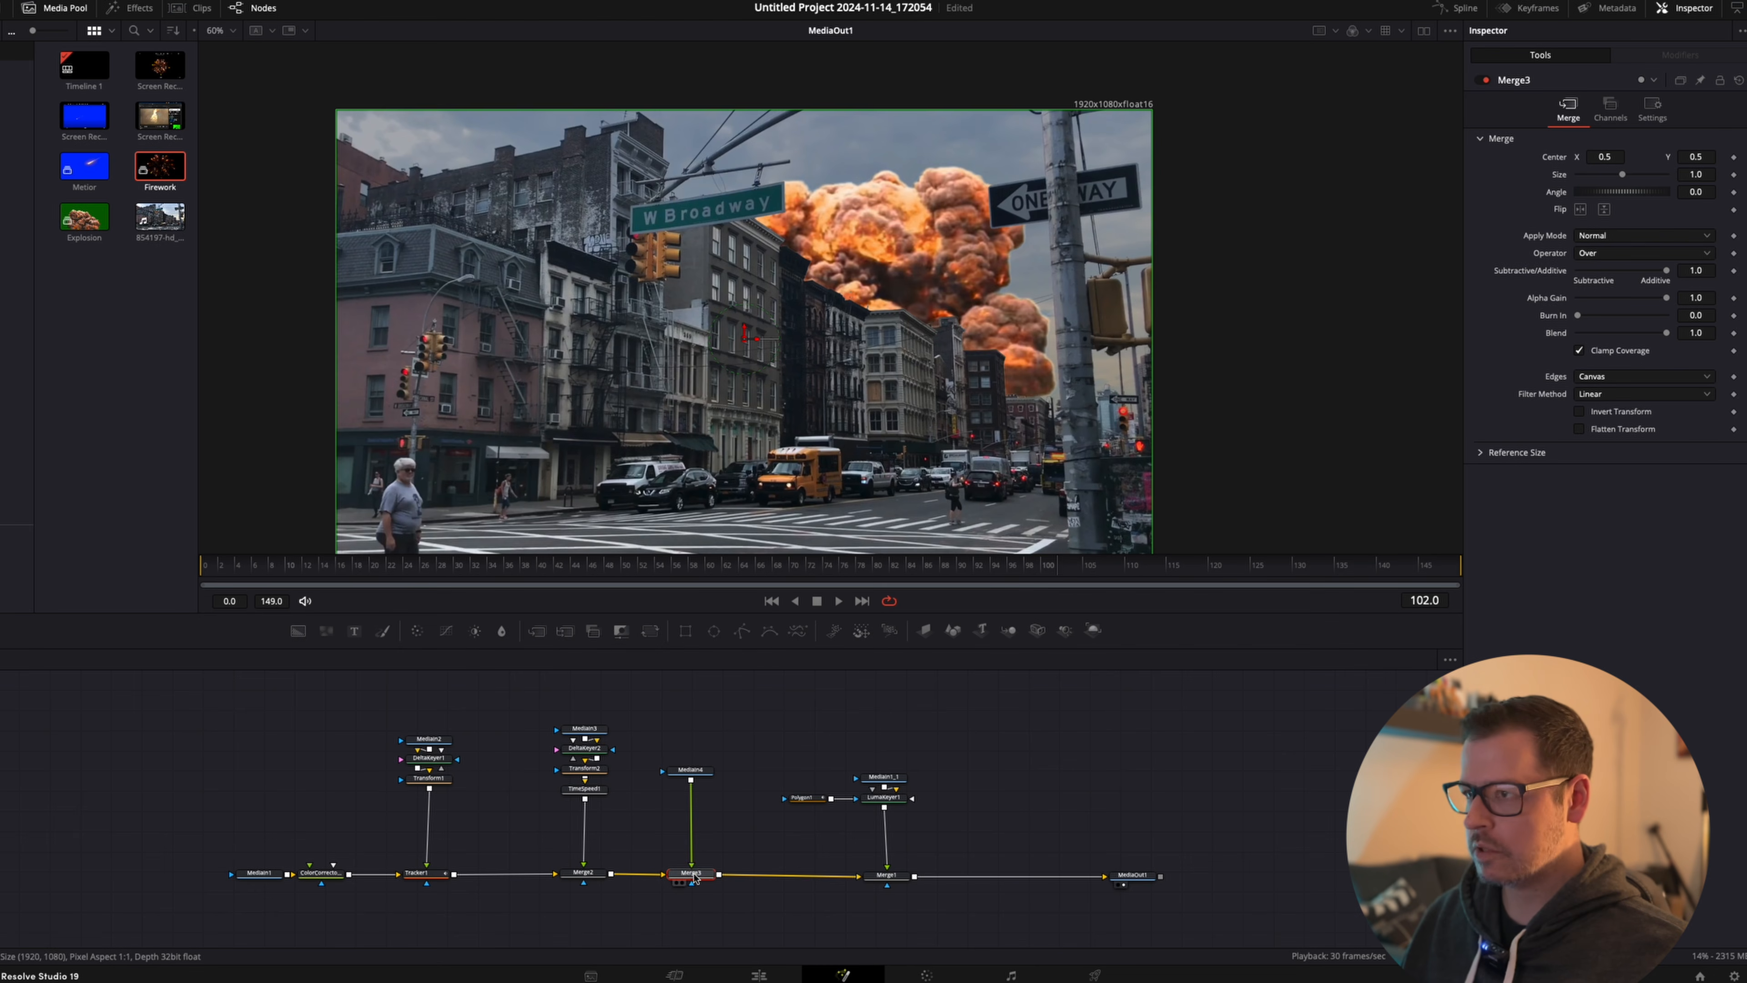
click(736, 747)
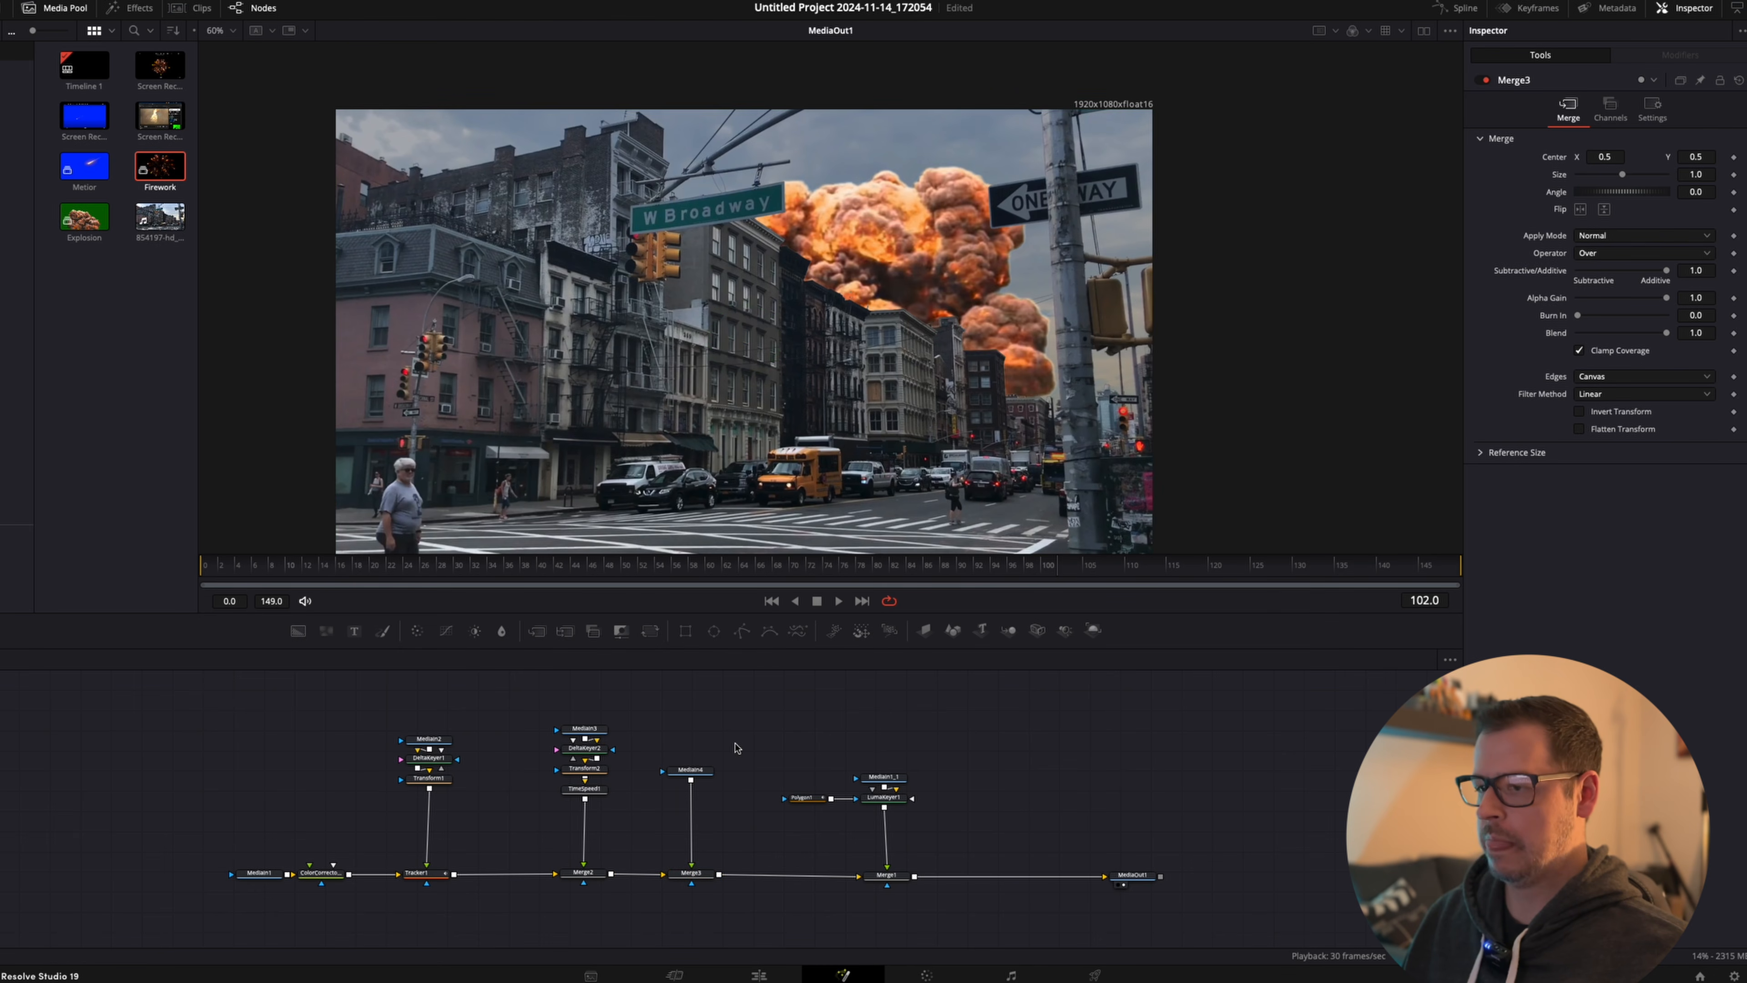
Play the composite to view the firework, and set the firework merge's apply mode to Screen.
click(702, 774)
key(space)
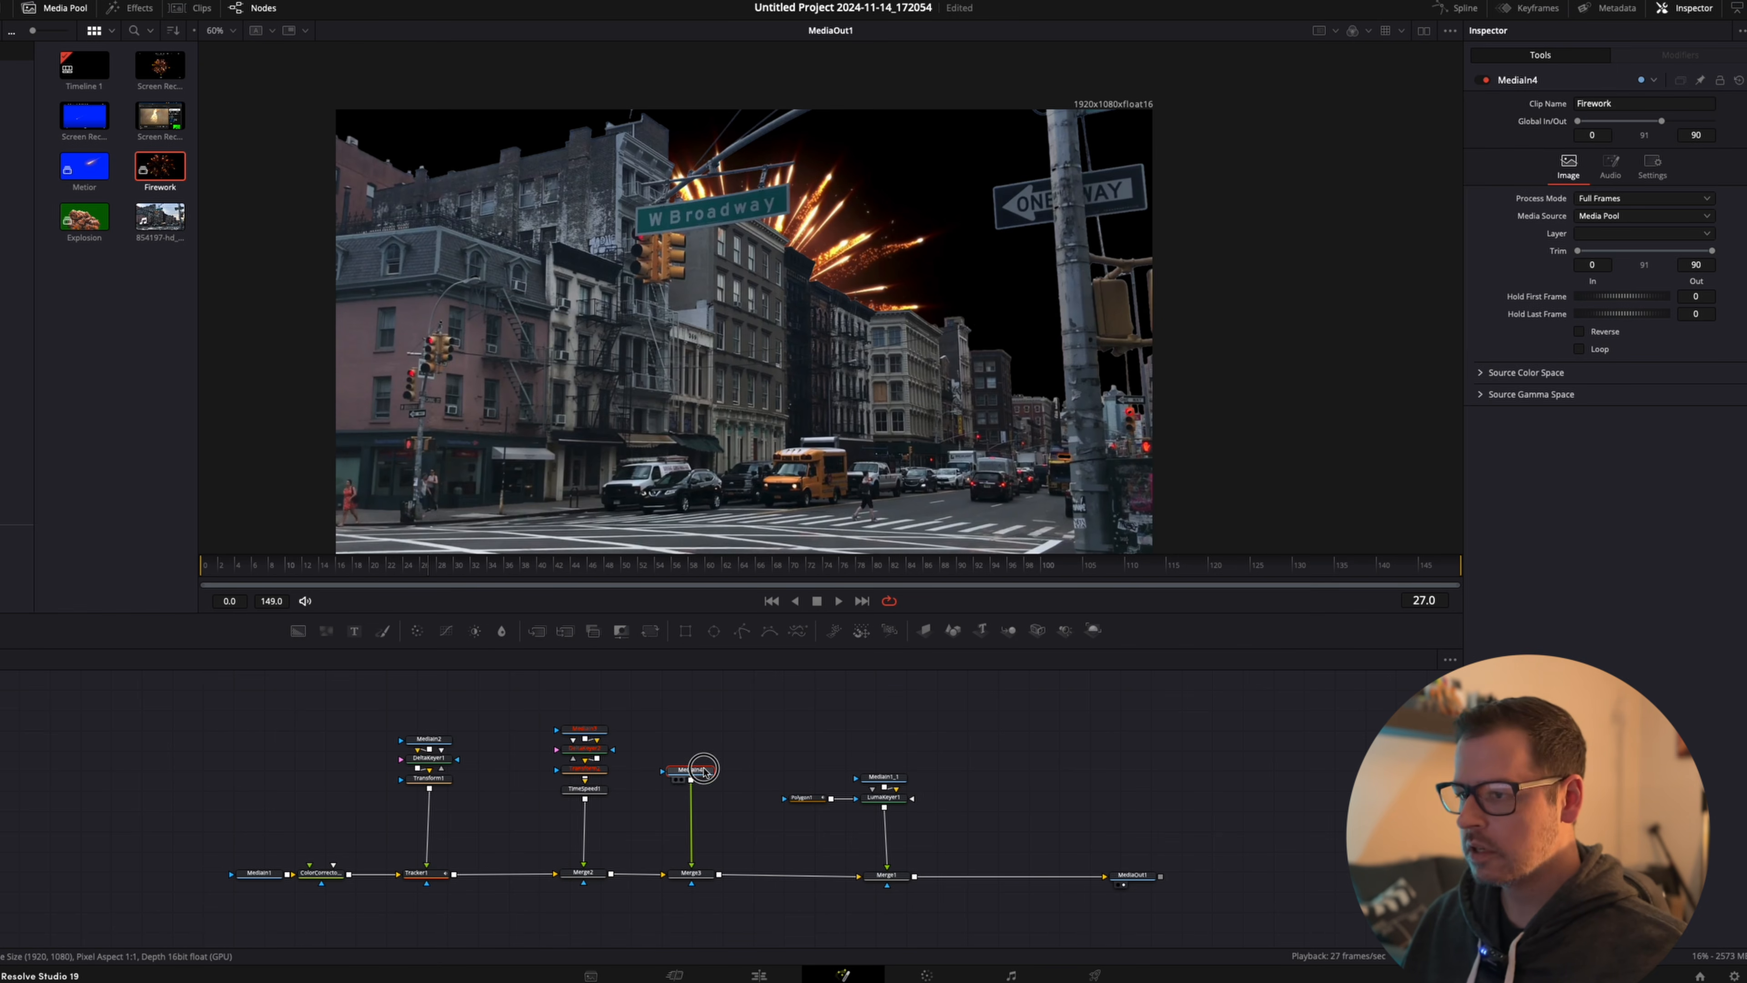
click(707, 875)
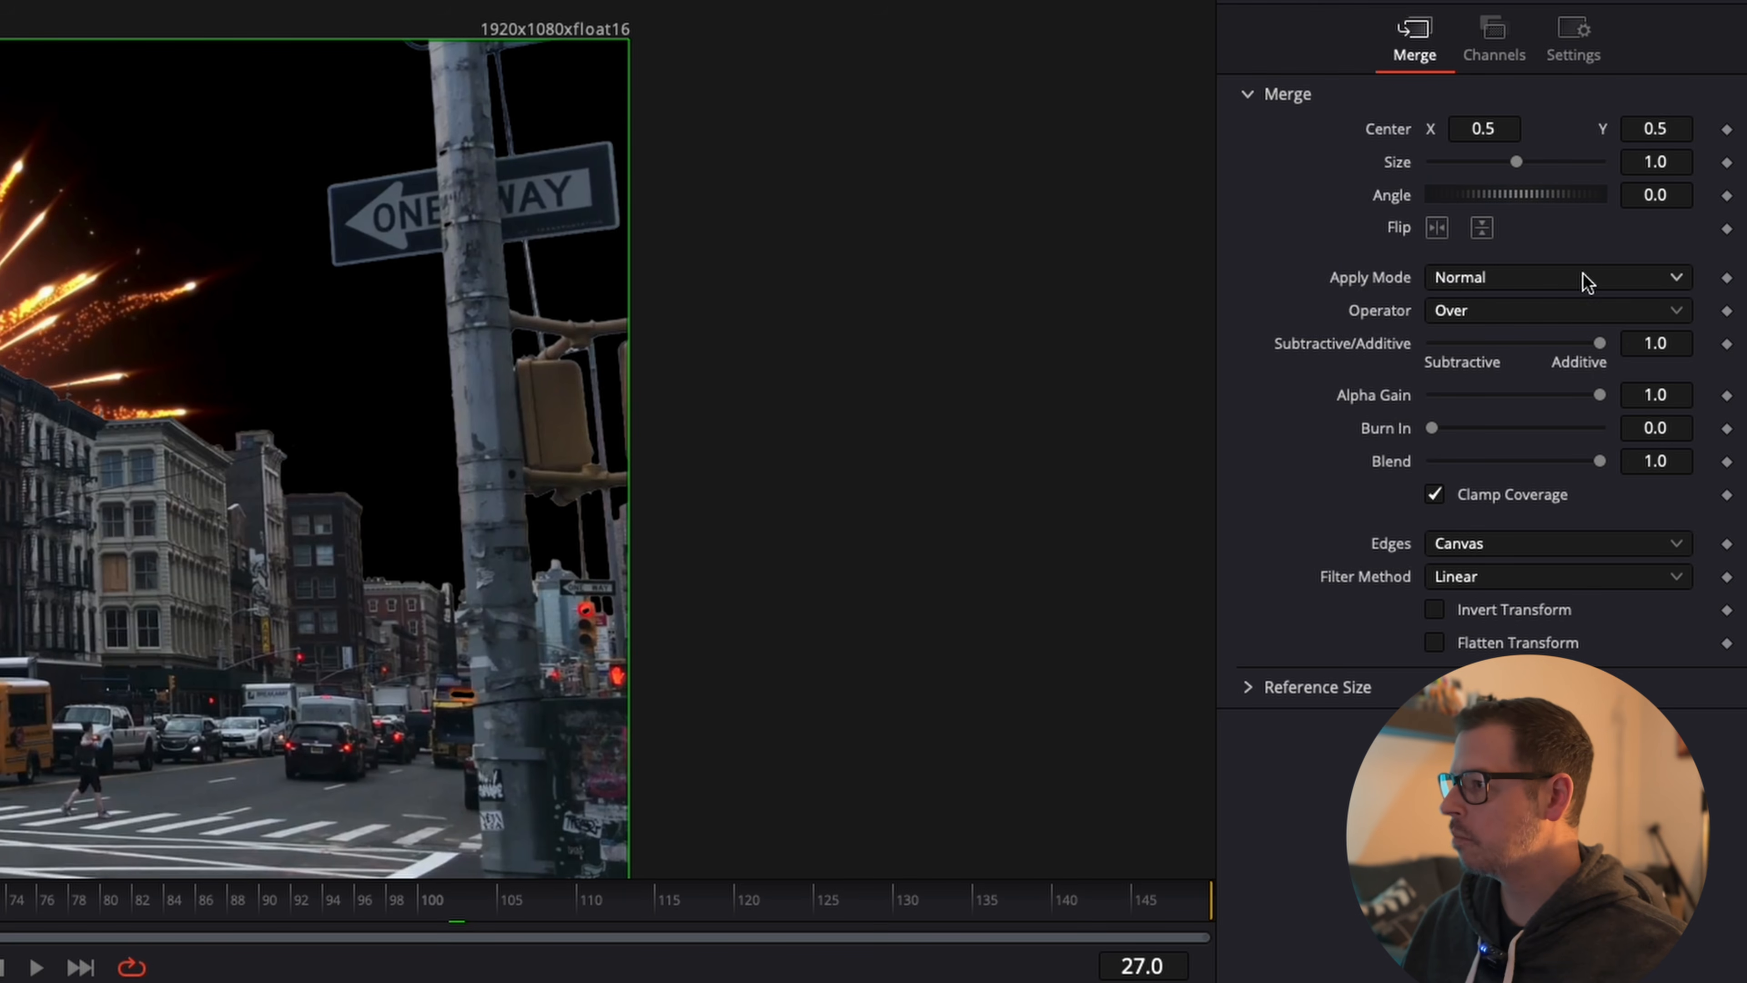
click(1586, 281)
click(1564, 337)
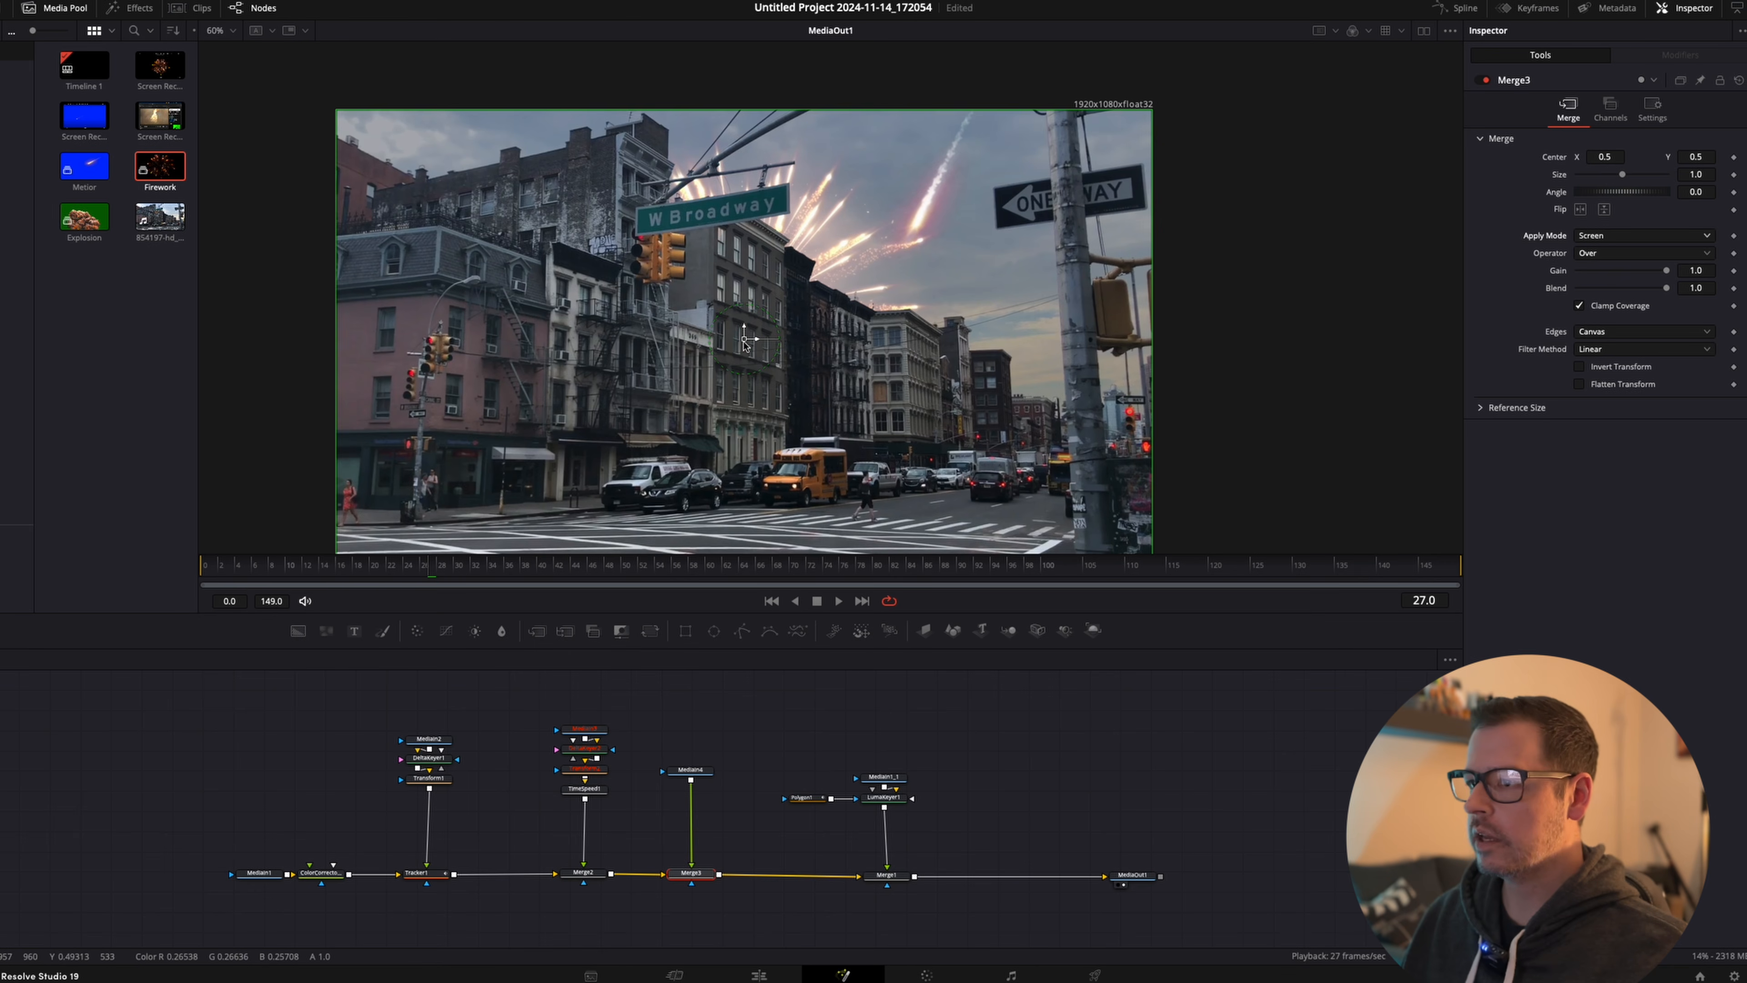
Move the firework to about X 0.651, Y 0.463 behind the buildings, rotate it about -9.8 degrees, and check it in playback.
drag(747, 340, 867, 358)
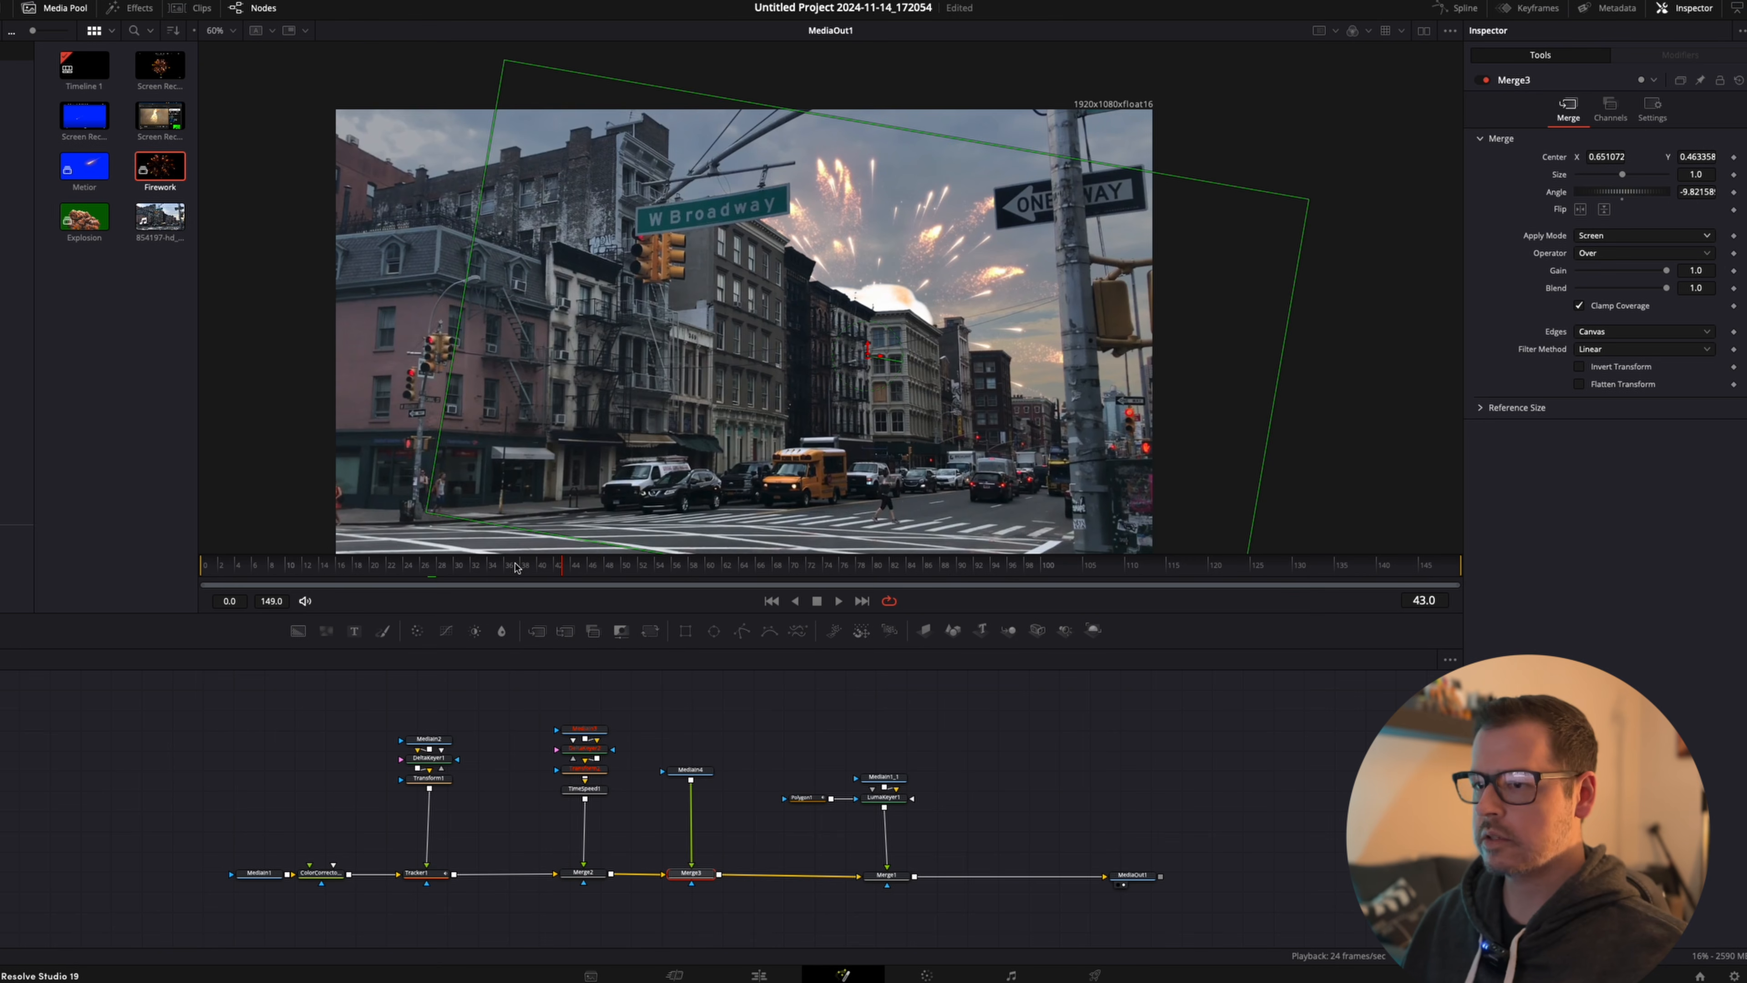
click(394, 565)
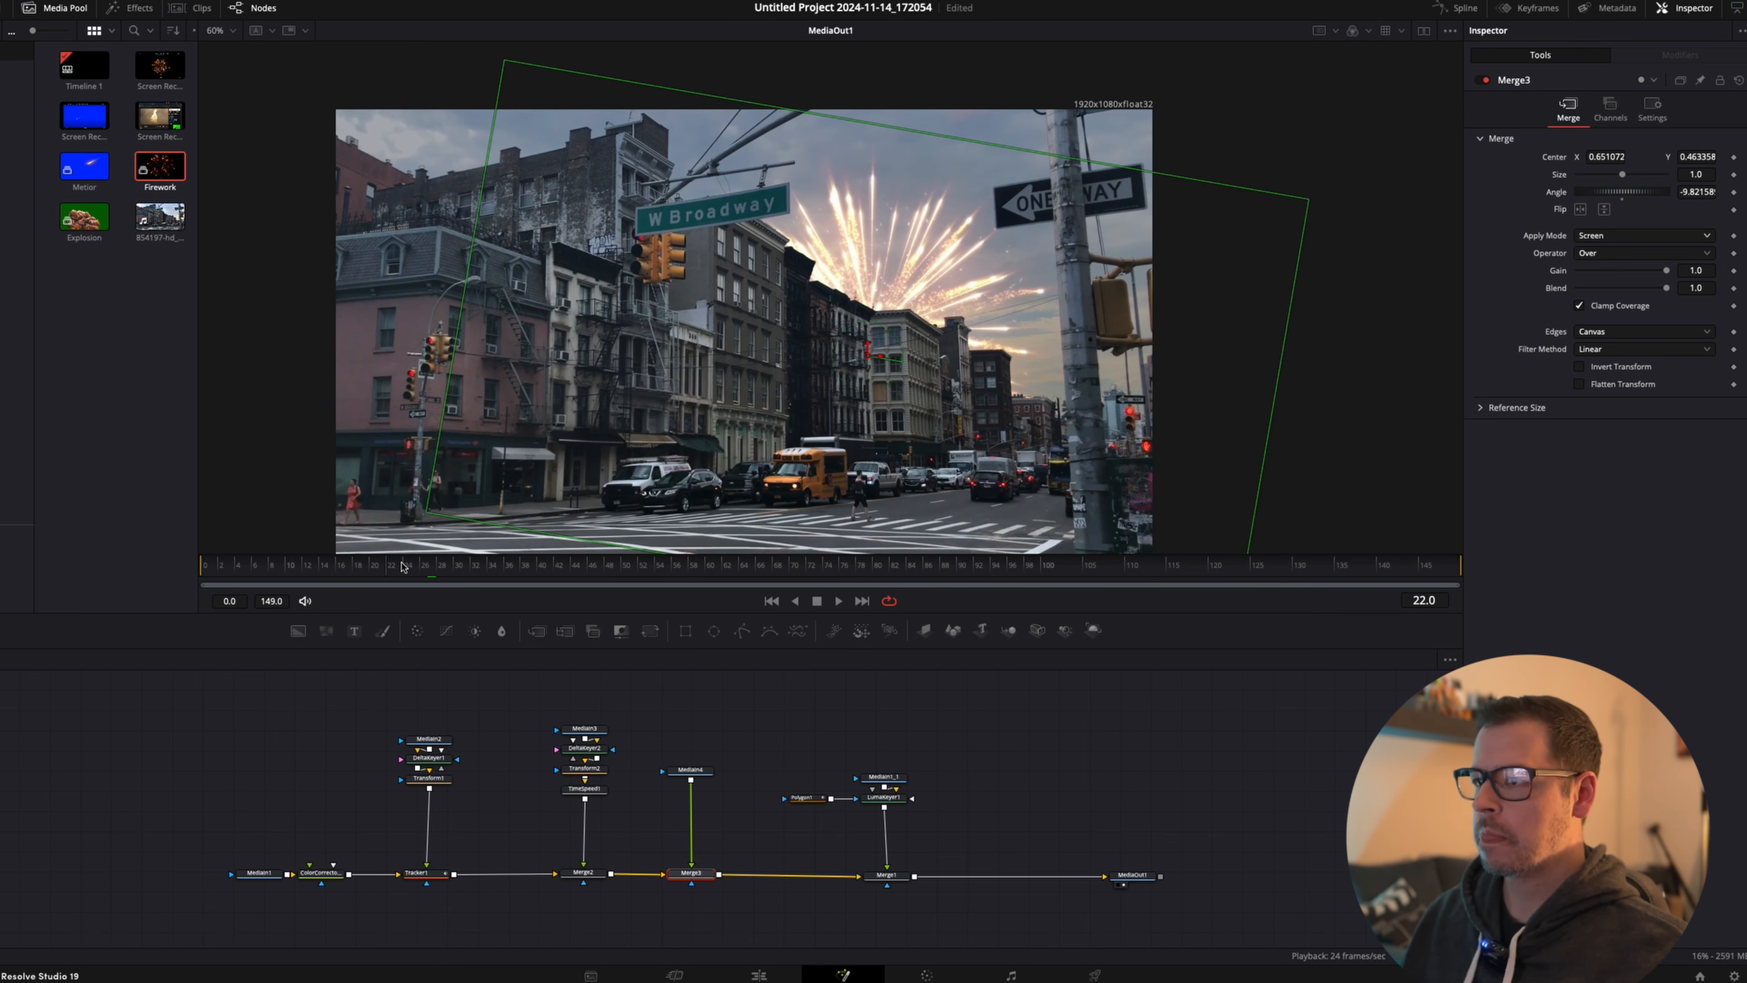
key(space)
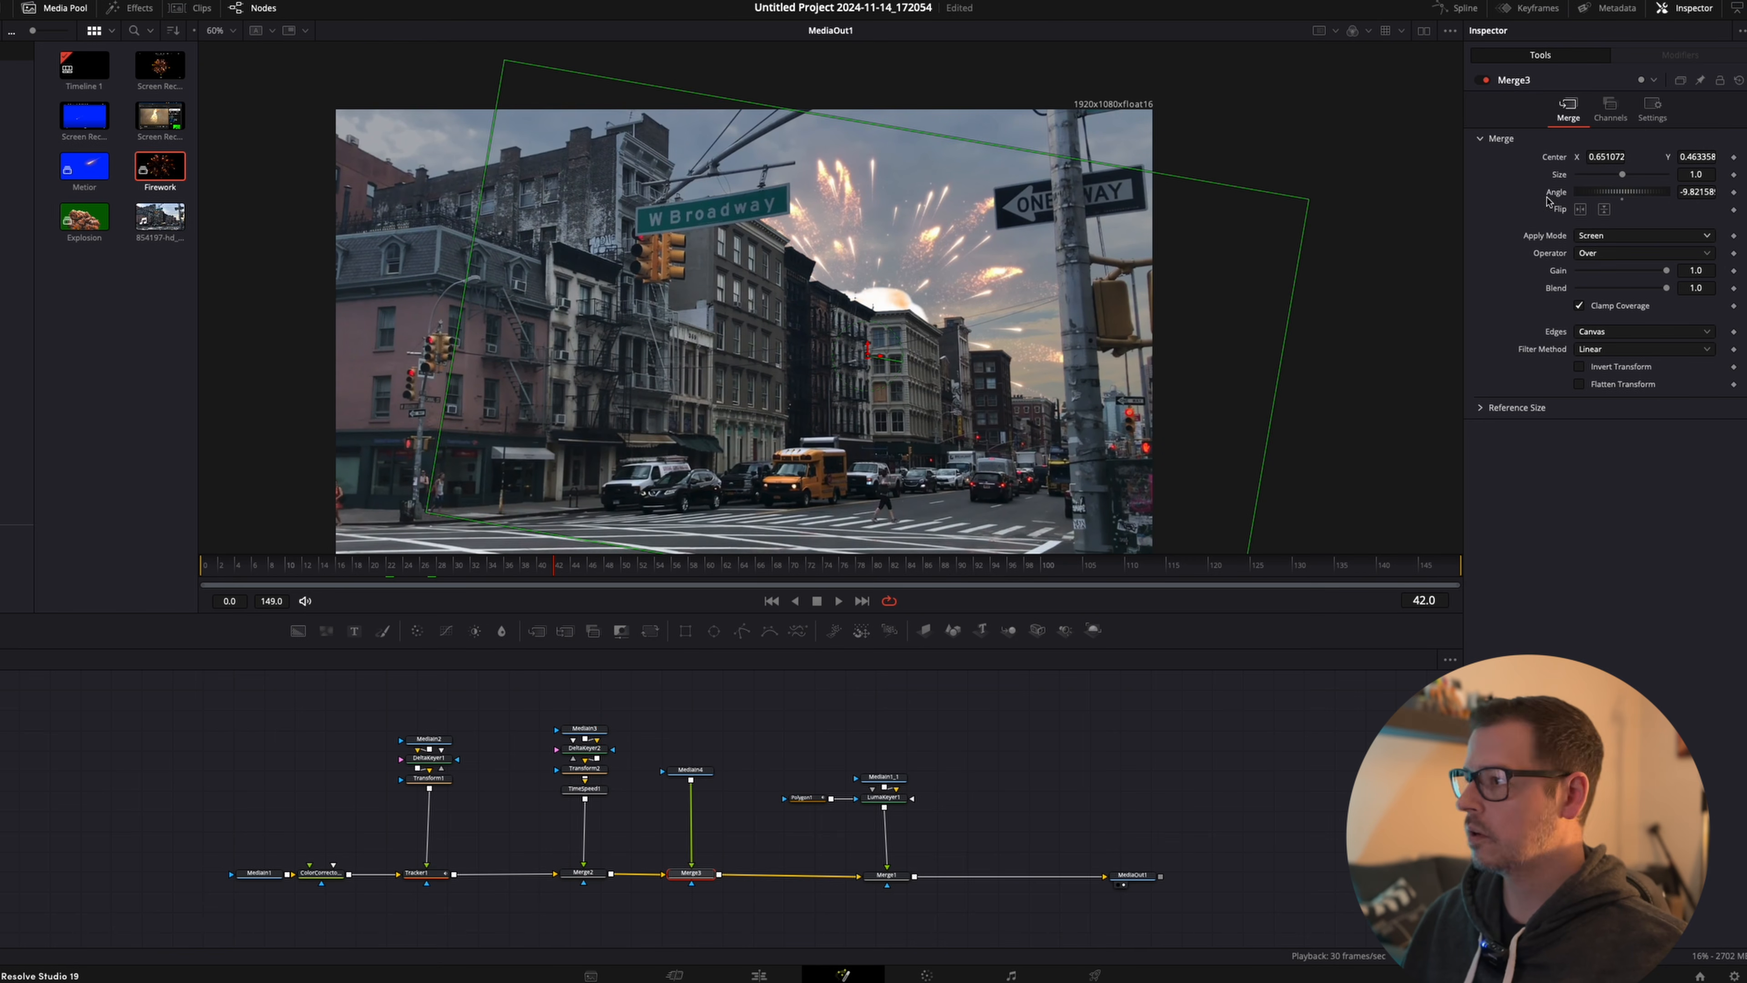
Shift the Firework clip's global range to frames 39 to 129 so the burst starts with the explosion.
click(699, 772)
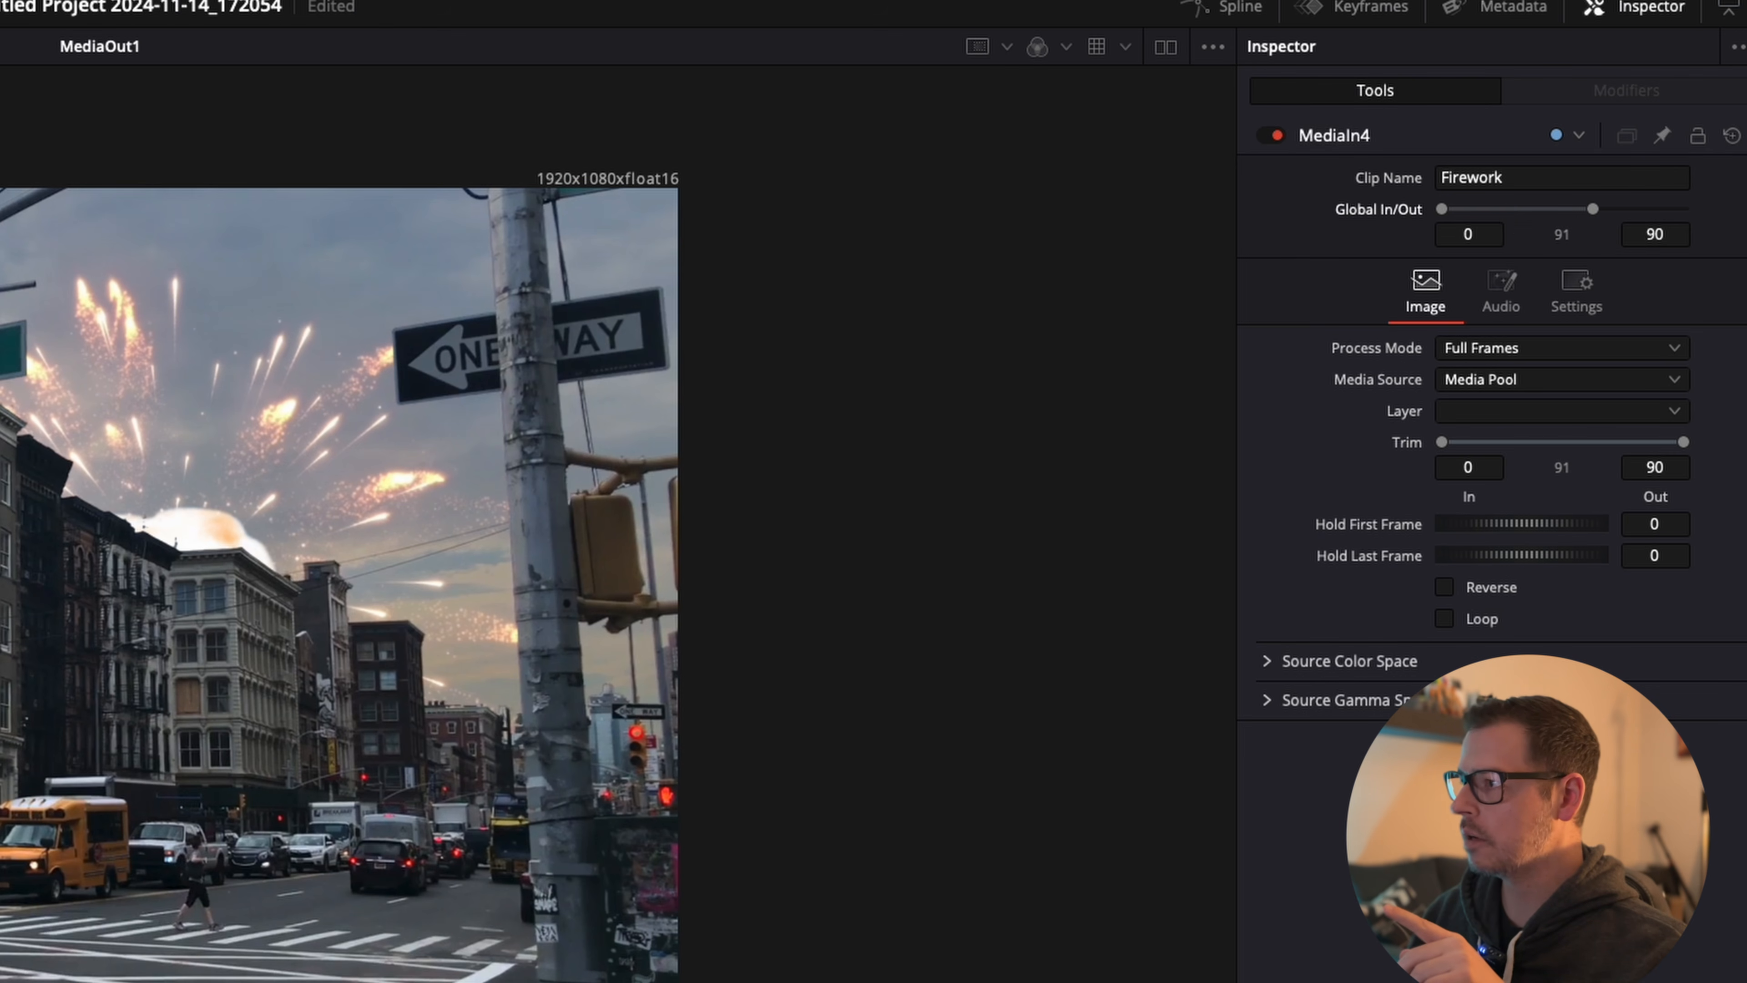
drag(1505, 219, 1564, 216)
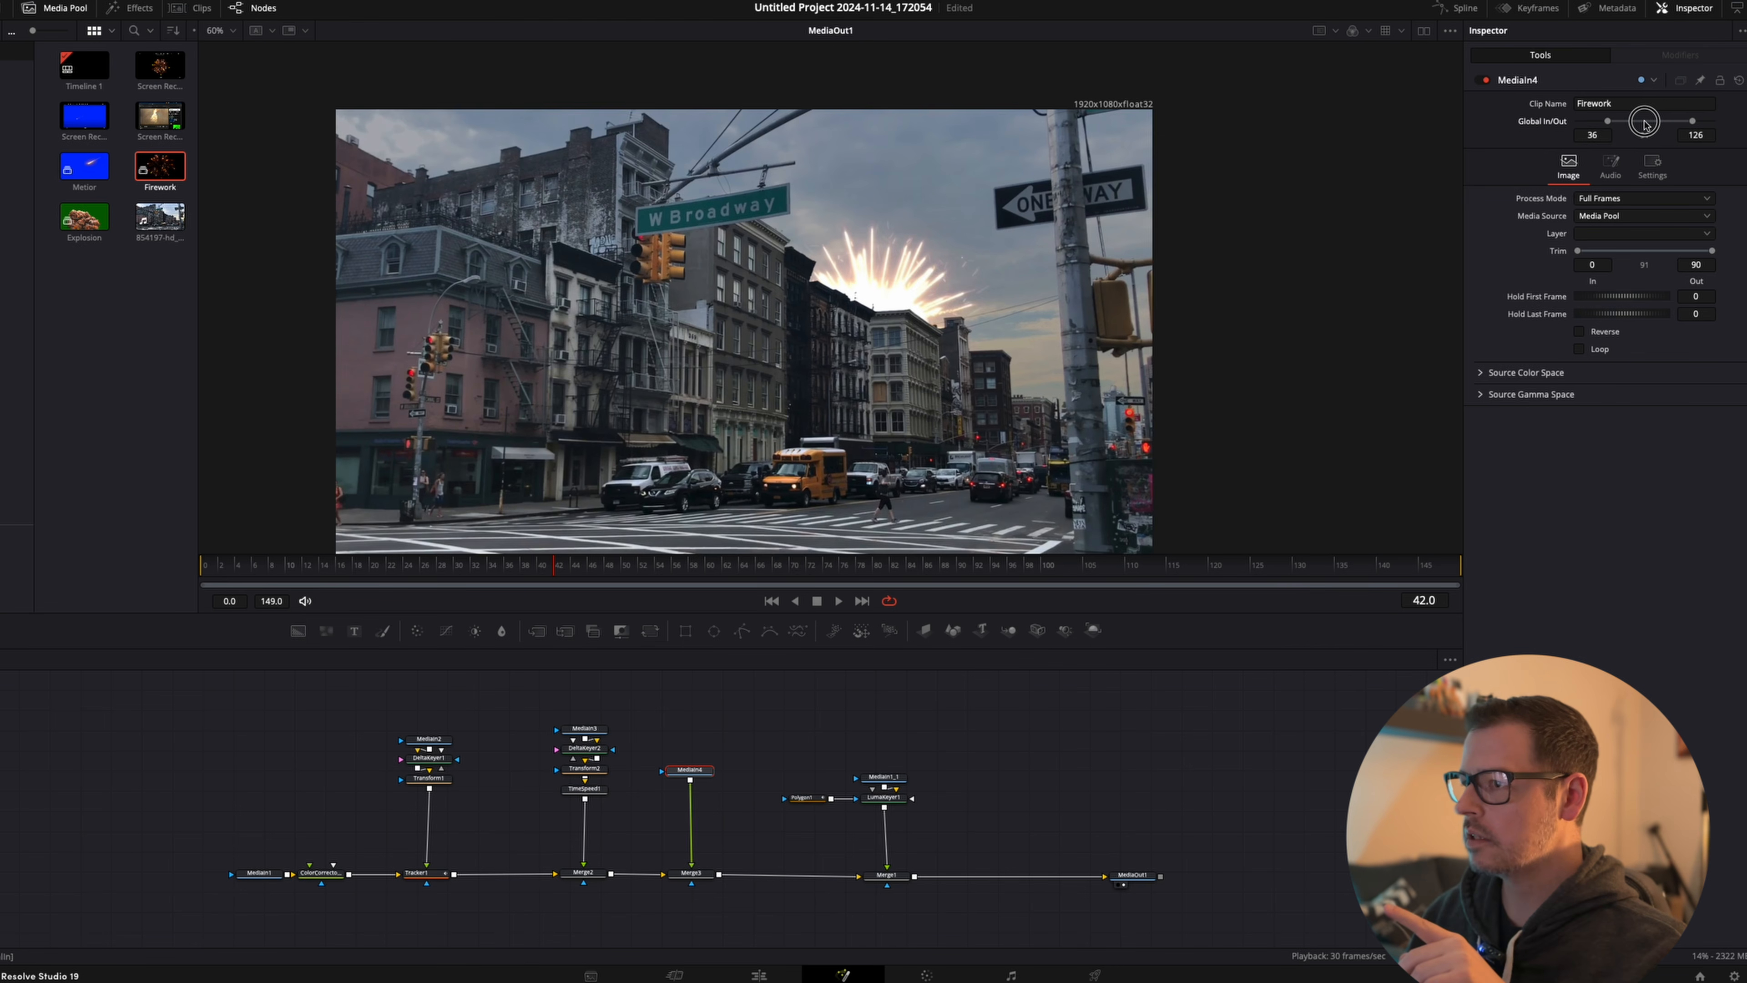
drag(1645, 124, 1646, 123)
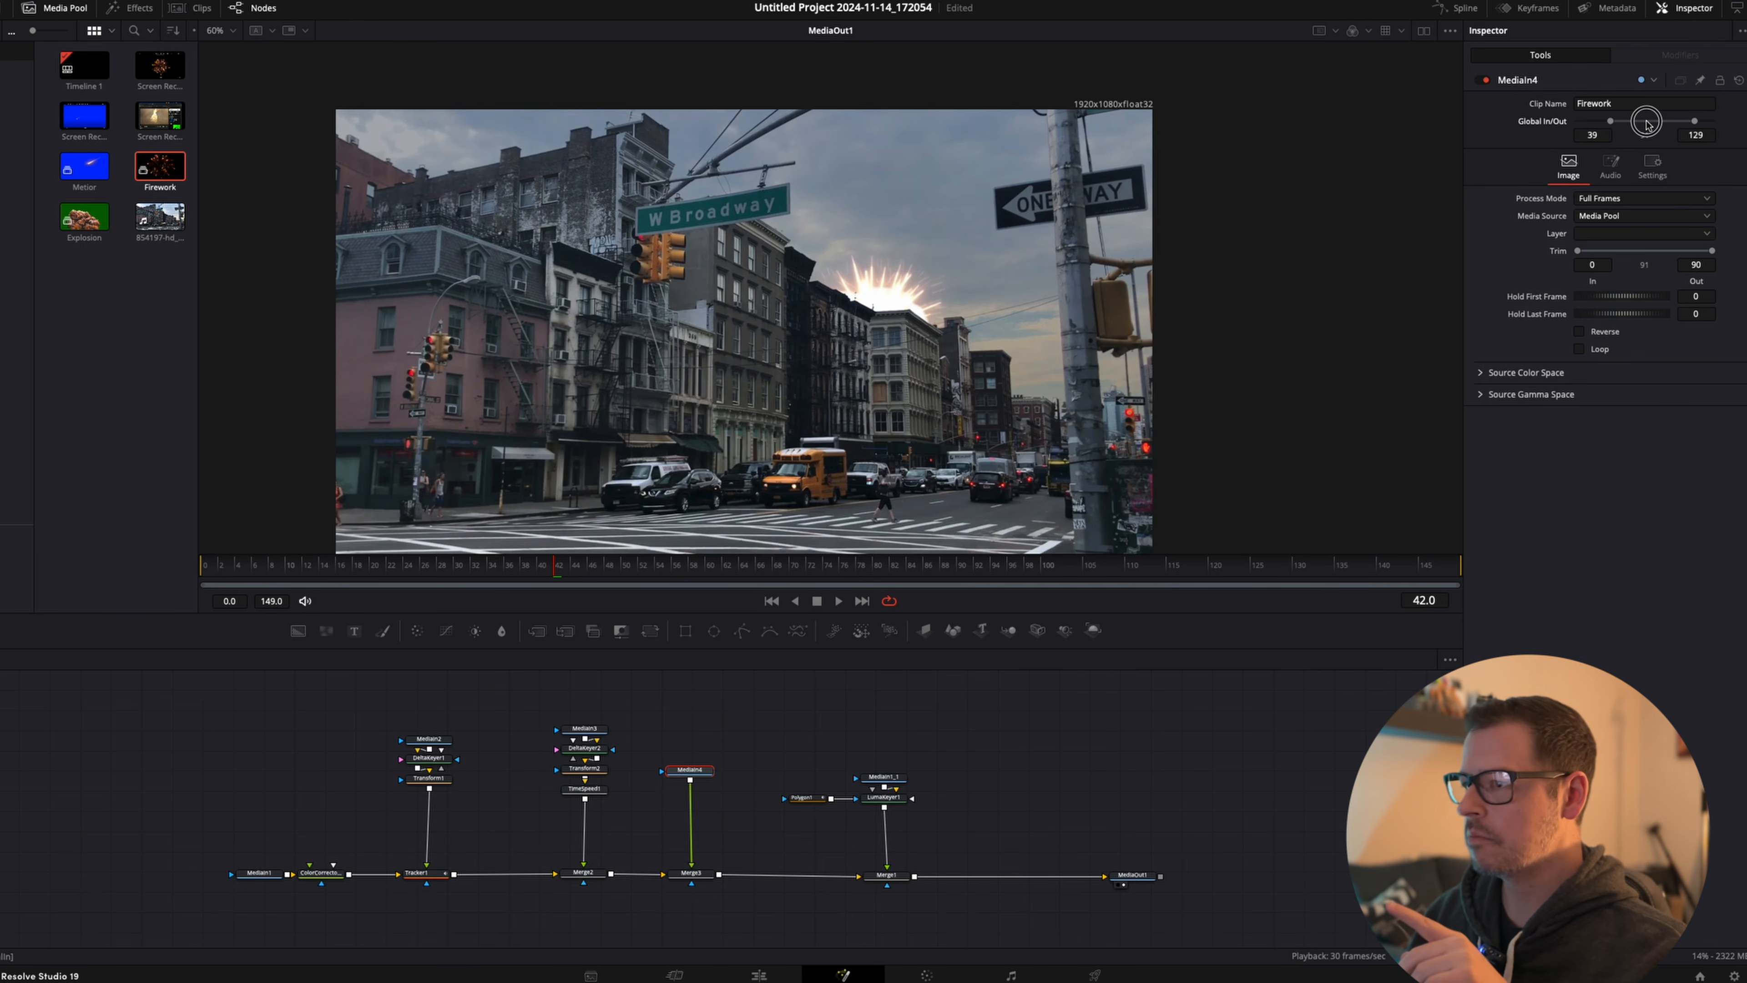